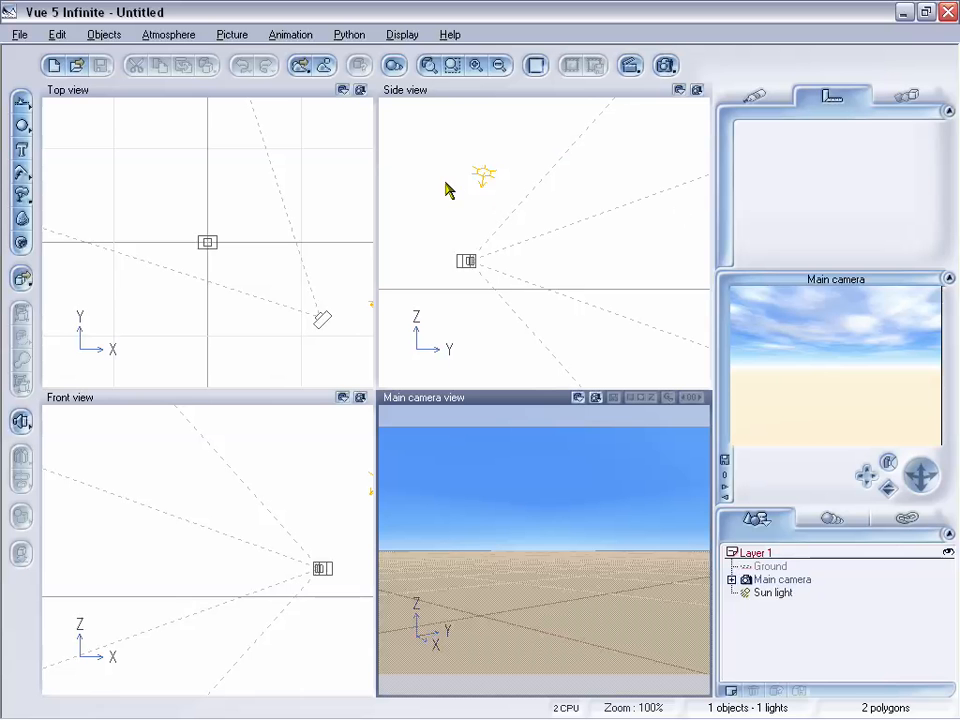
Step: Add a terrain at the scene's centre and squash it to a lower height
click(21, 174)
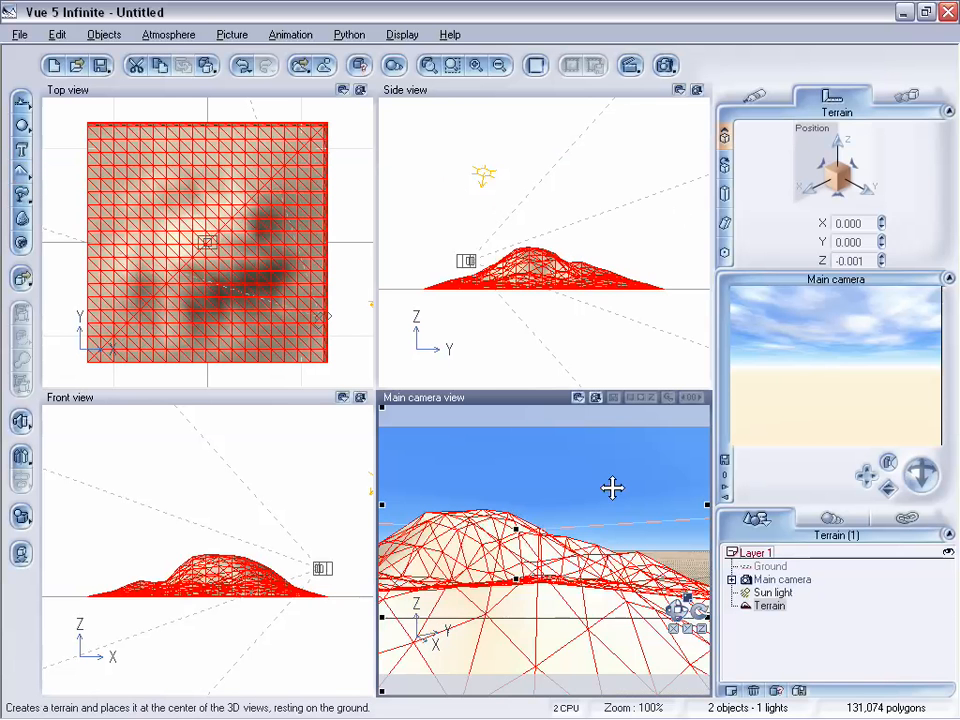
drag(887, 484, 921, 477)
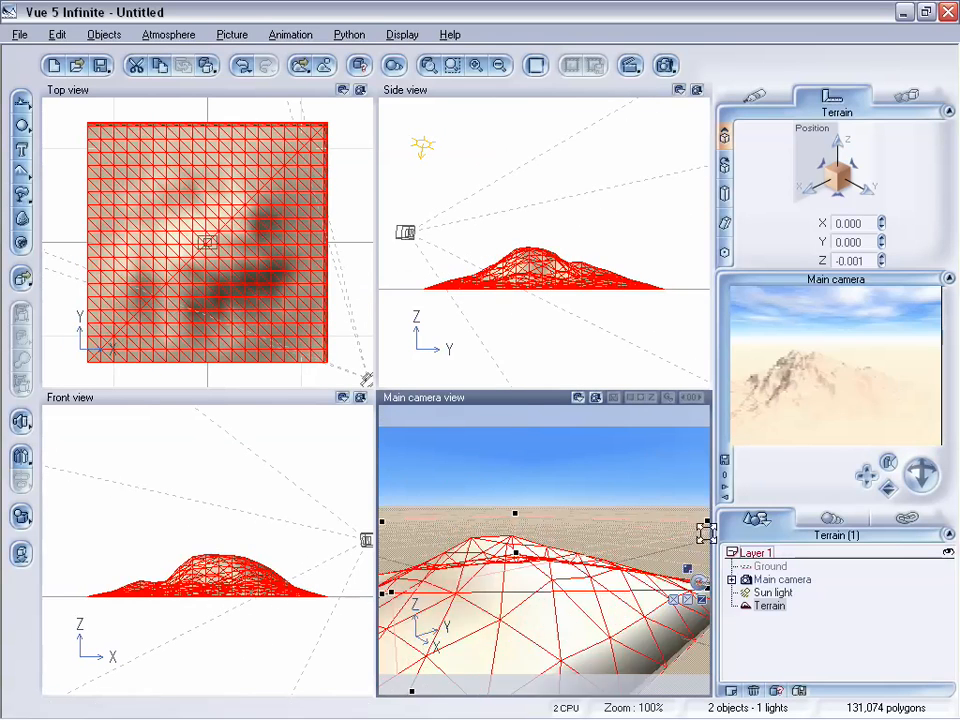
drag(702, 599, 433, 567)
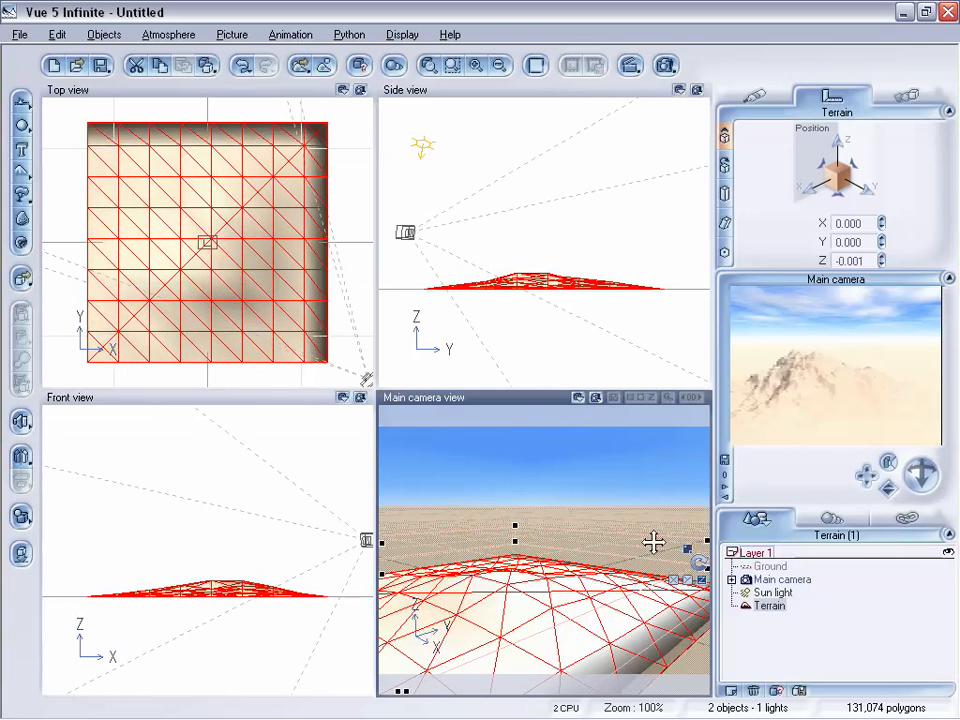
Step: Swing the main camera above the terrain to look down on it and flatten the terrain slightly more
drag(921, 474, 900, 521)
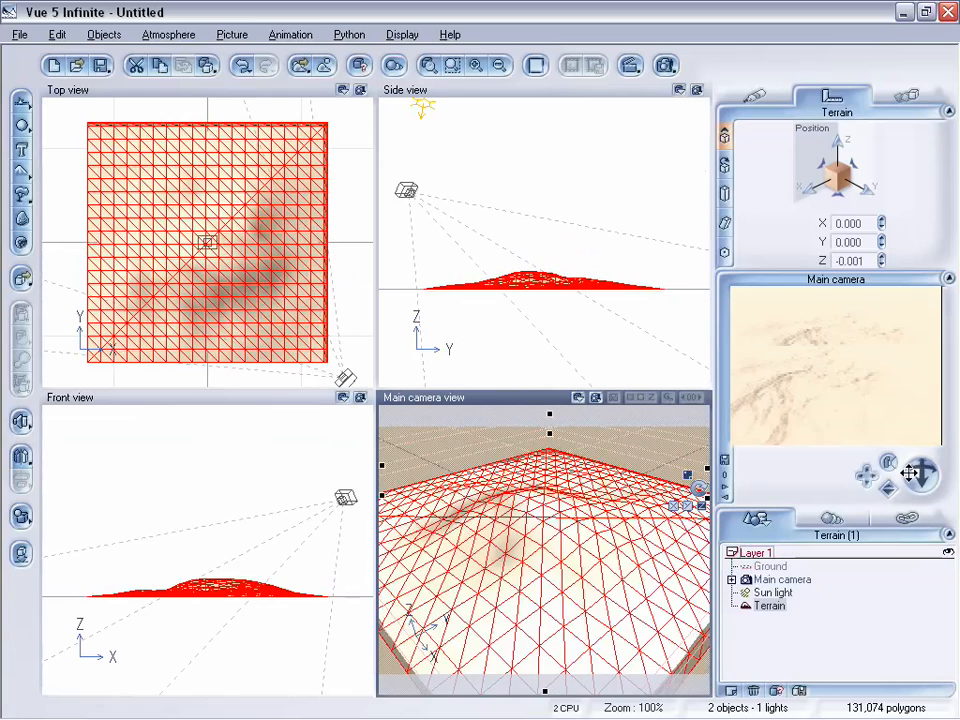
drag(918, 475, 920, 475)
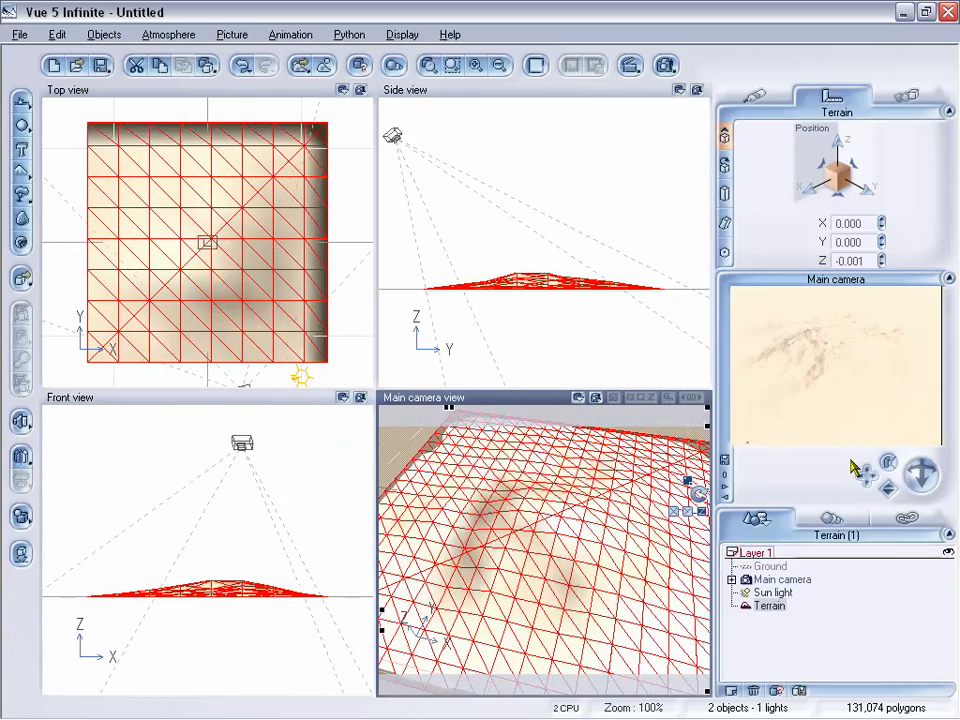
drag(861, 467, 920, 473)
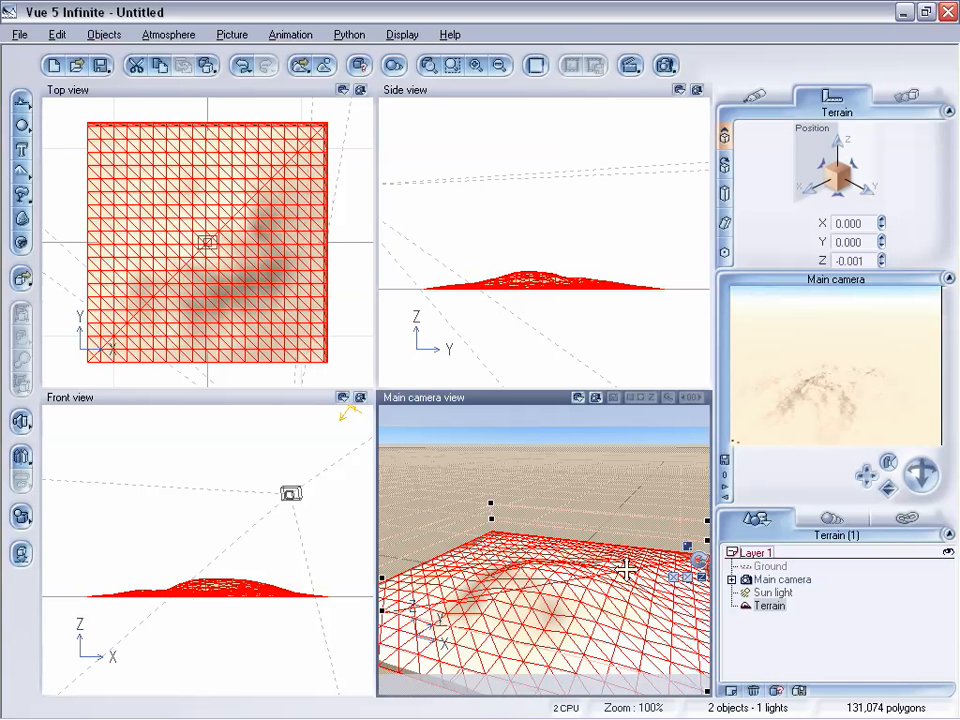
drag(920, 472, 870, 483)
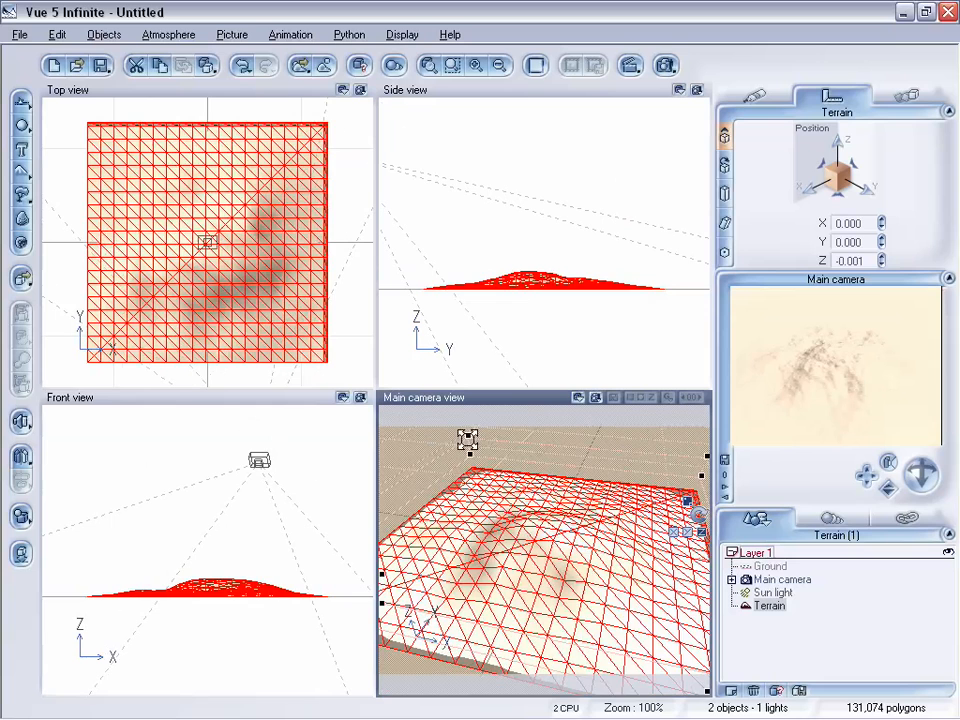
drag(468, 439, 553, 498)
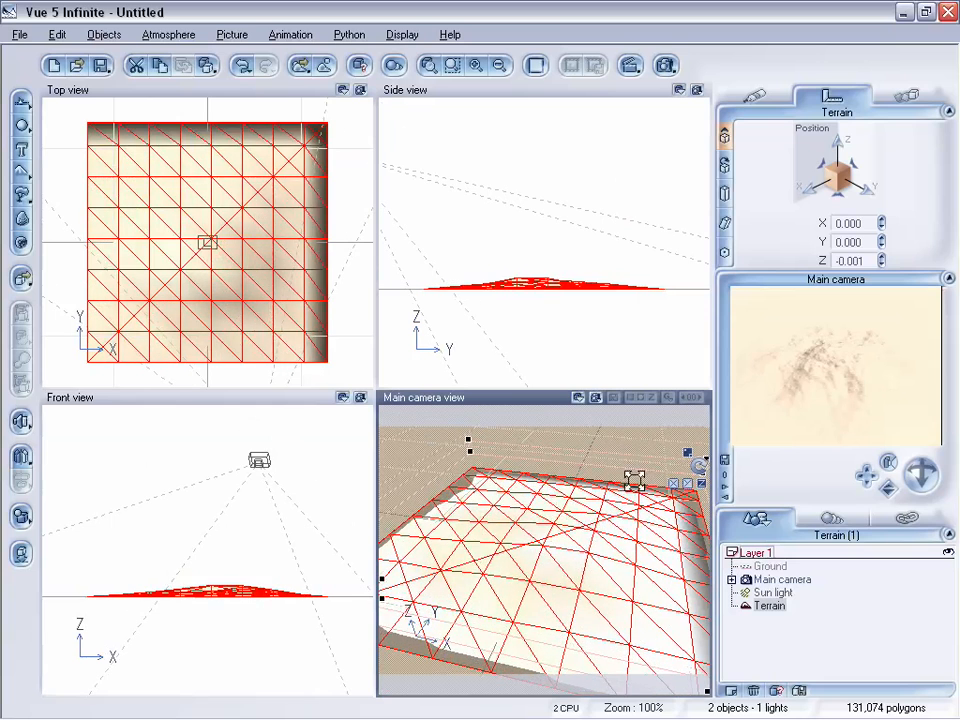
drag(913, 473, 908, 467)
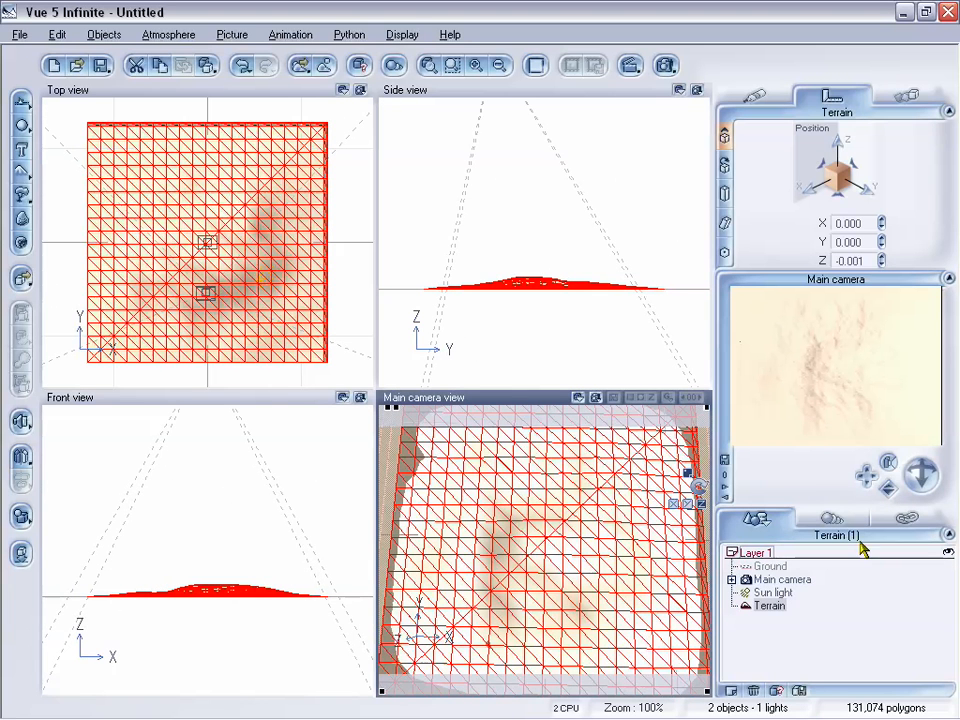
drag(889, 488, 889, 495)
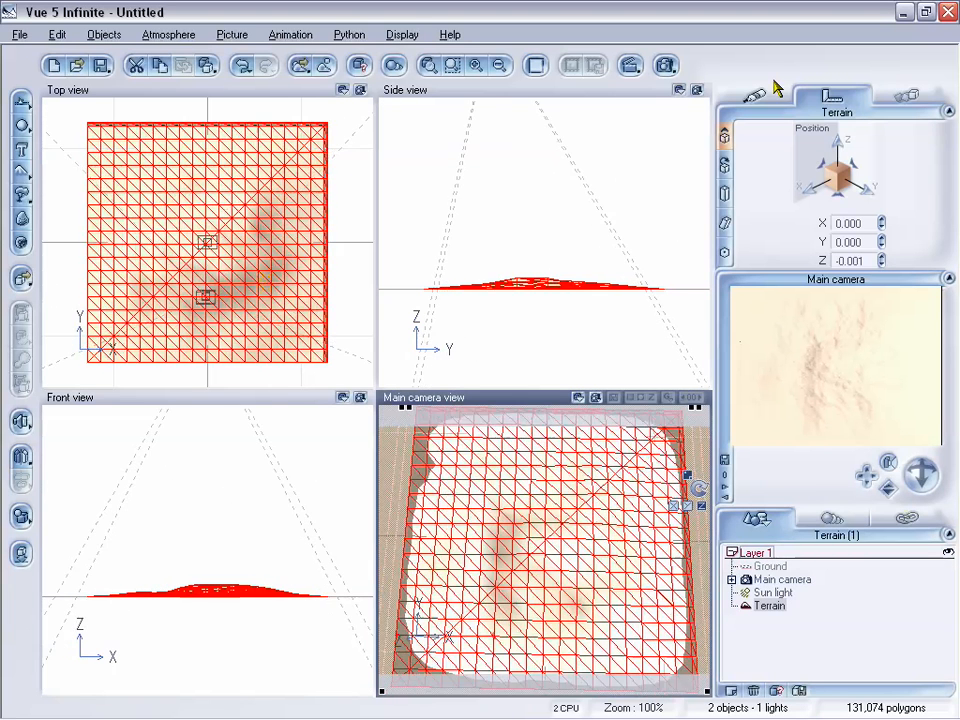
Step: Edit the terrain's material in the advanced material editor and change its type to EcoSystem
click(757, 104)
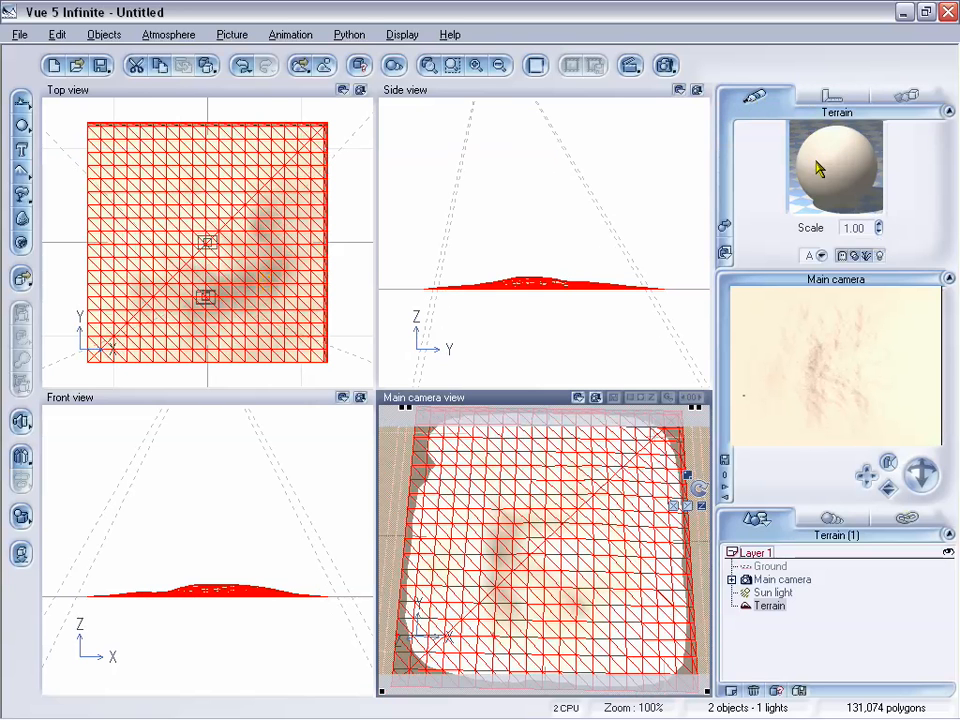
right_click(832, 170)
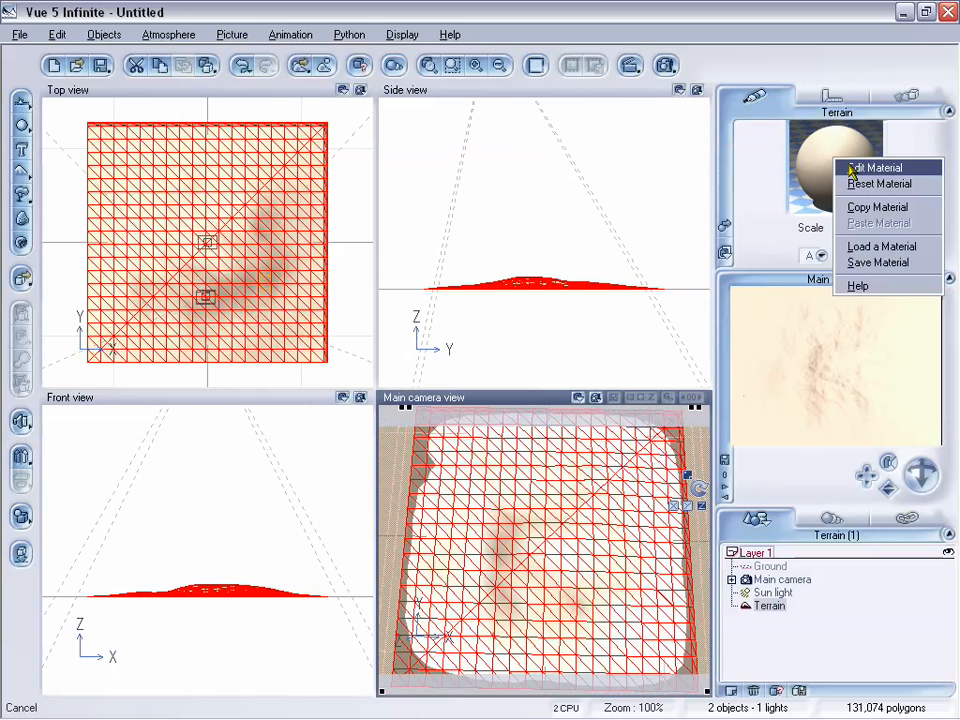
click(851, 170)
drag(515, 30, 666, 71)
drag(465, 62, 503, 63)
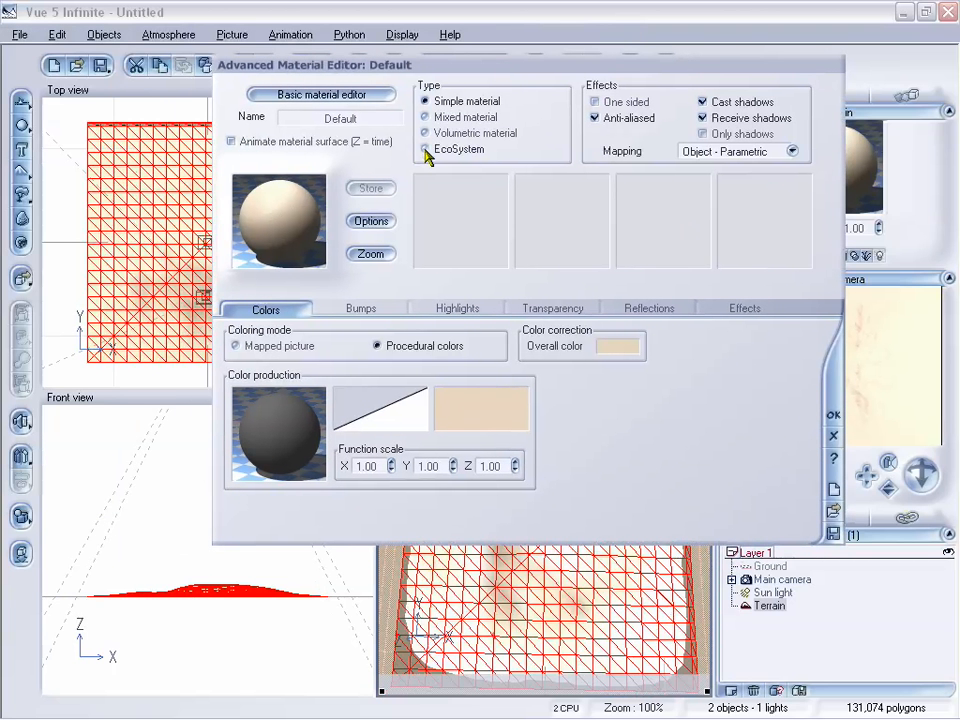
click(335, 94)
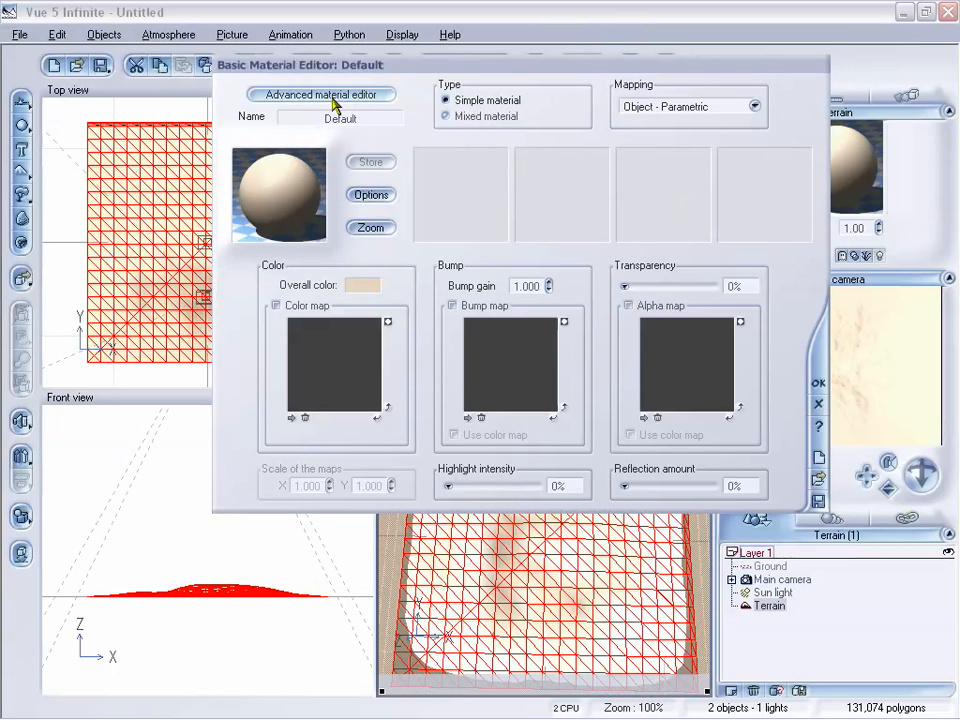
click(285, 95)
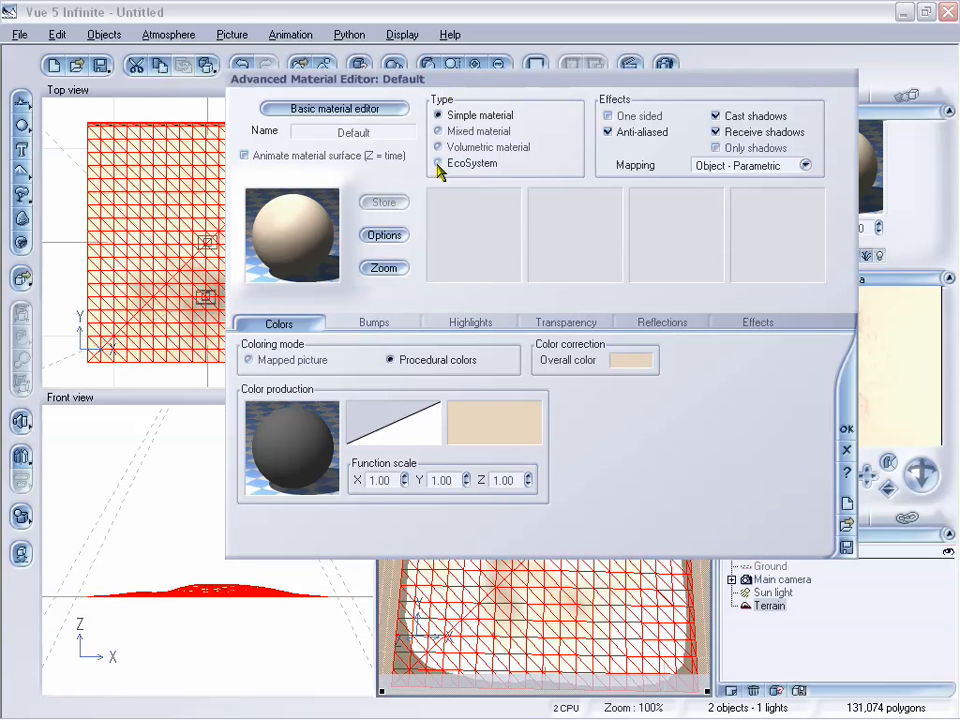
click(438, 164)
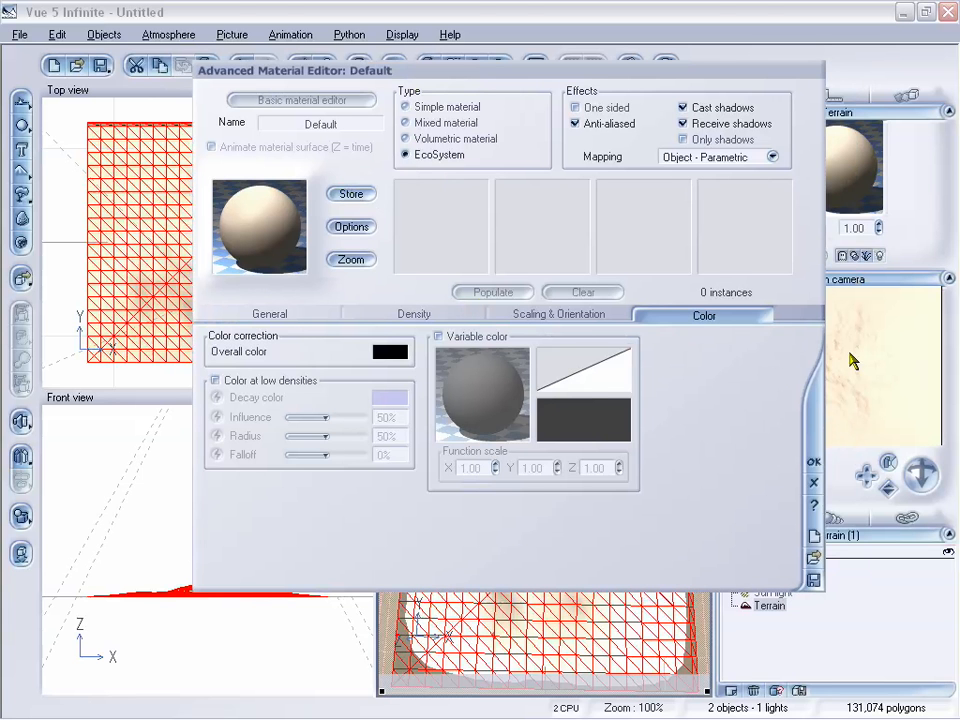
Step: Examine the general settings and the underlying material of the EcoSystem, then cancel the underlying material's editor
click(299, 315)
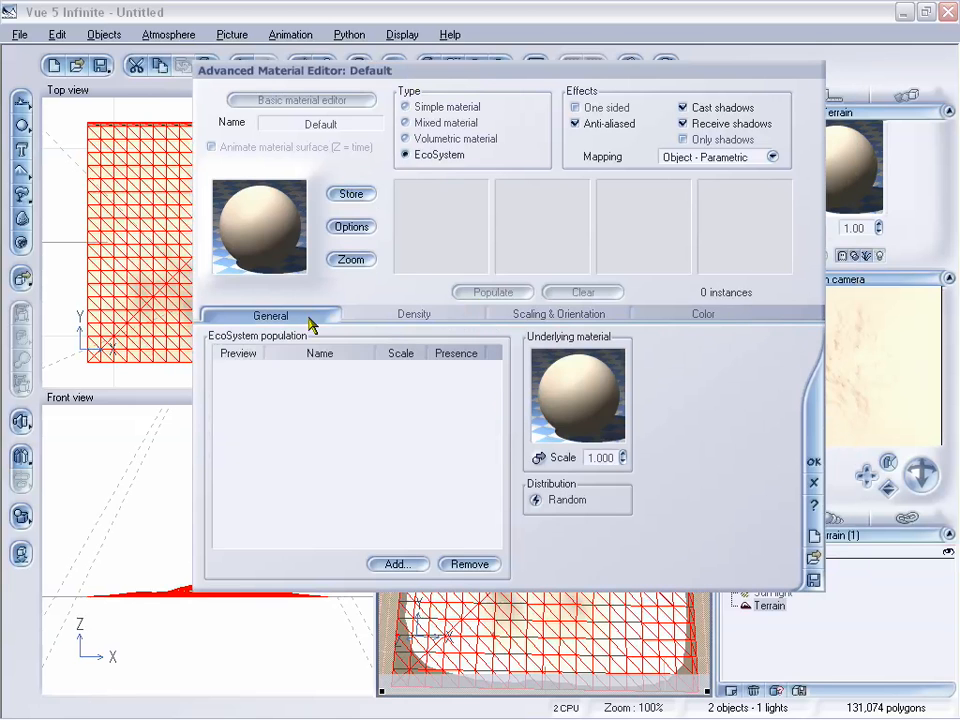
double_click(574, 392)
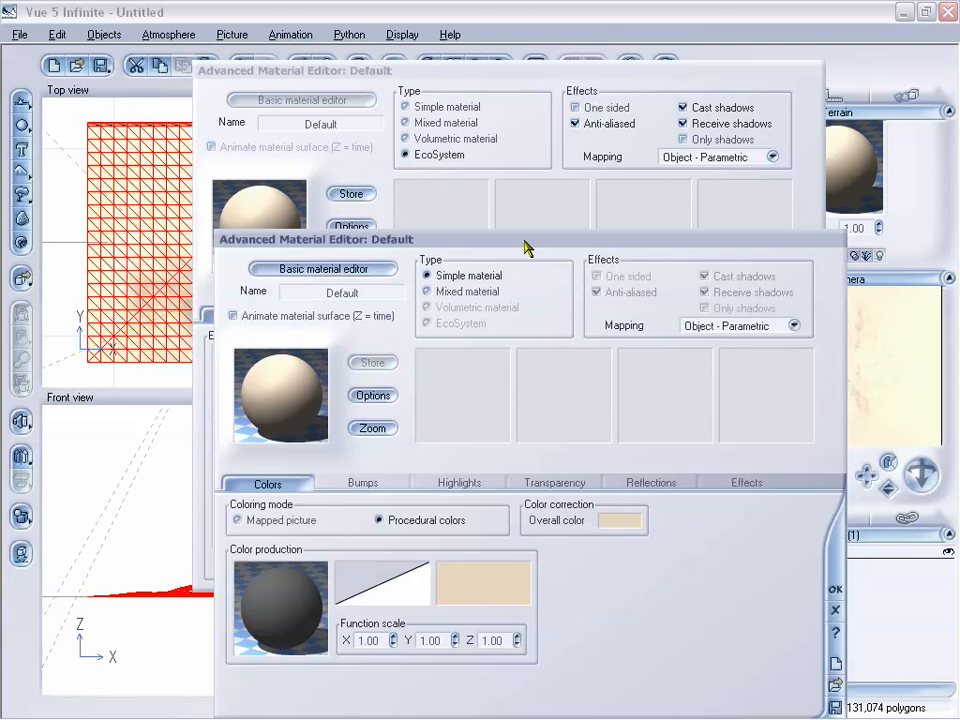
drag(528, 247, 604, 126)
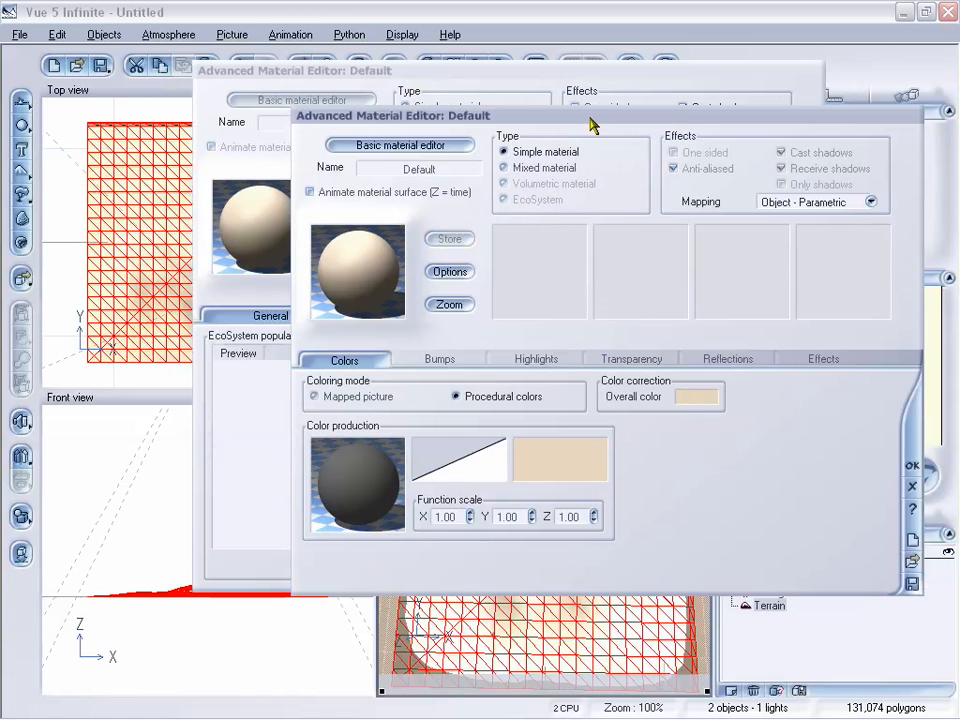
mouse_move(591, 124)
mouse_down()
mouse_move(606, 133)
mouse_move(588, 125)
mouse_up()
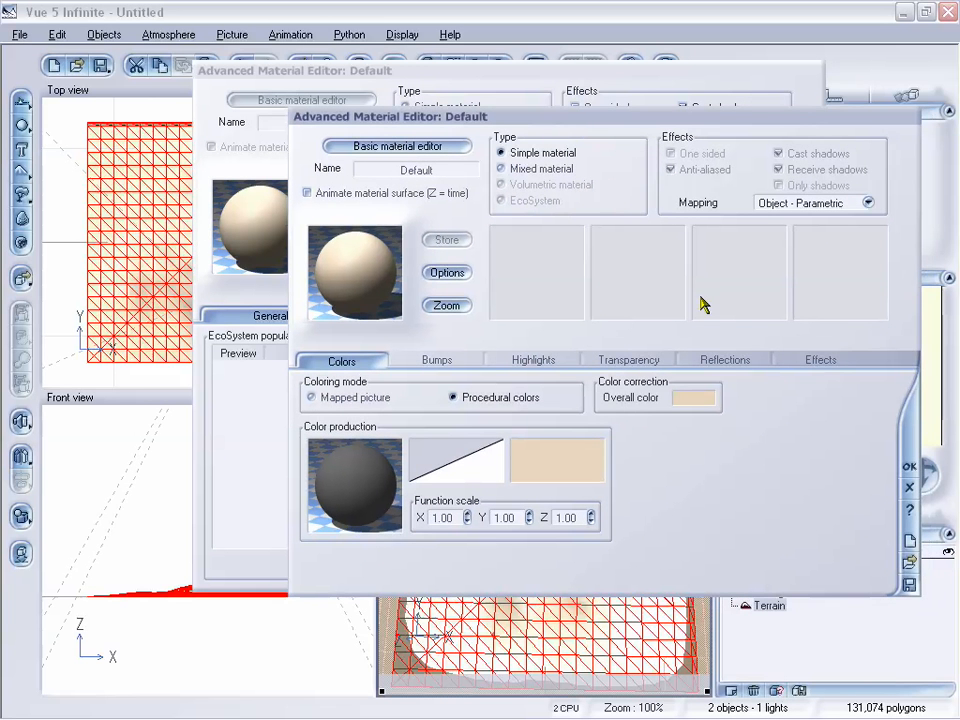
drag(637, 127, 625, 118)
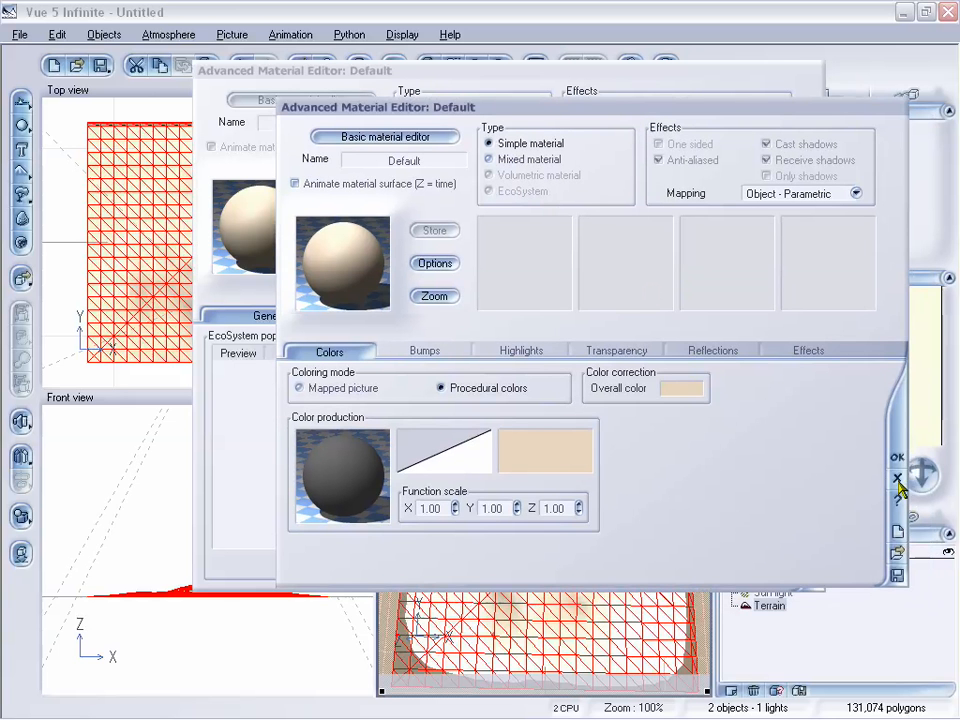
drag(503, 105, 490, 163)
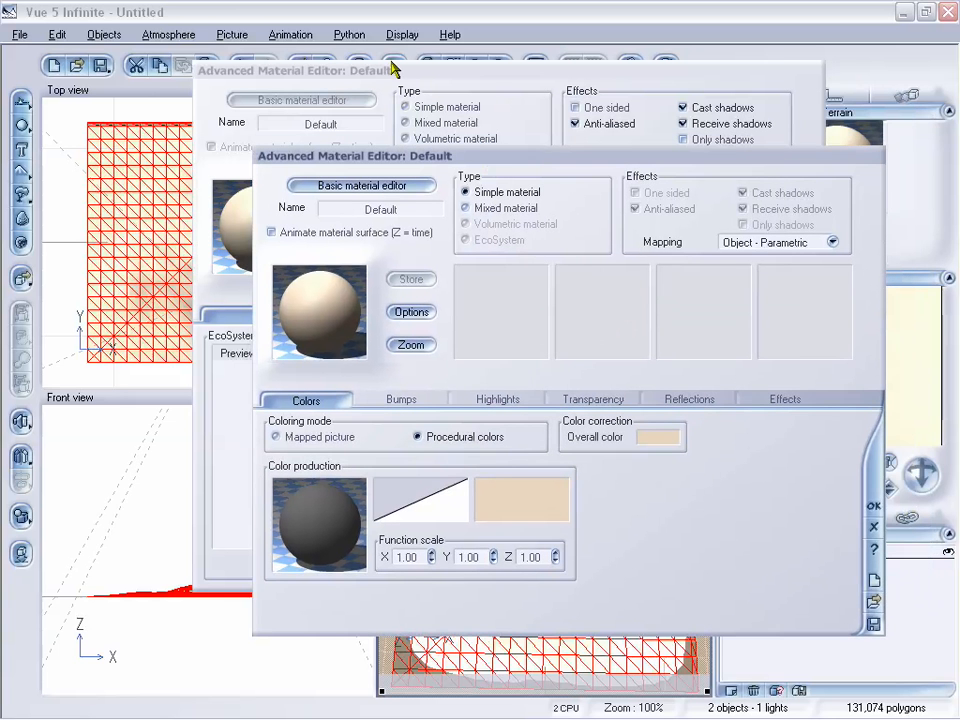
click(873, 526)
Step: Add the Mexican Palm Tree plant to the EcoSystem population and set its scale to 0.200
drag(517, 85, 441, 85)
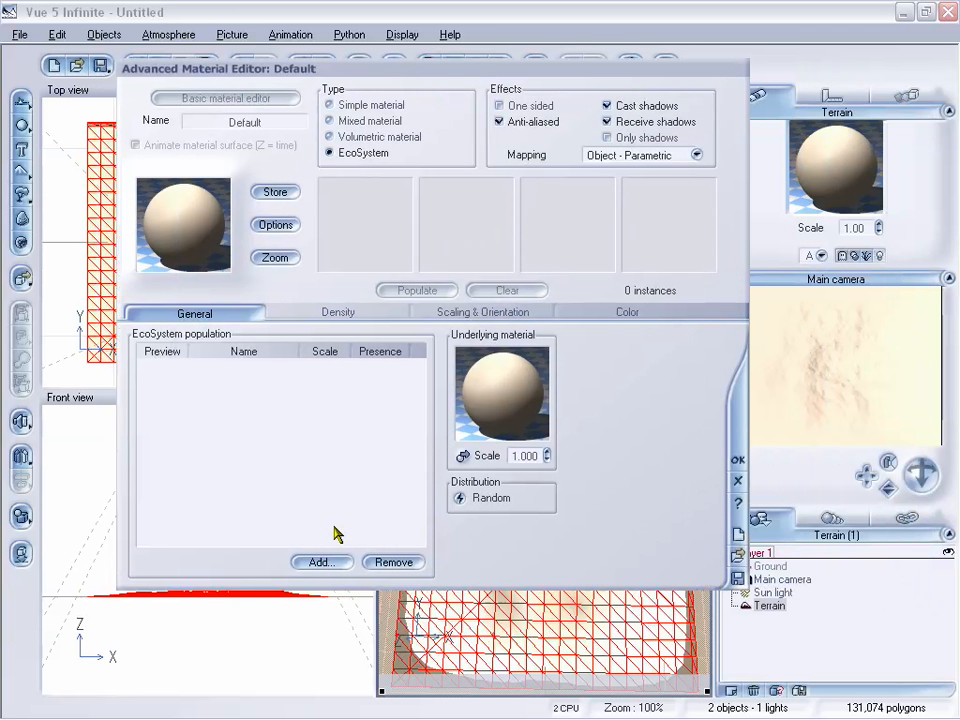
click(332, 564)
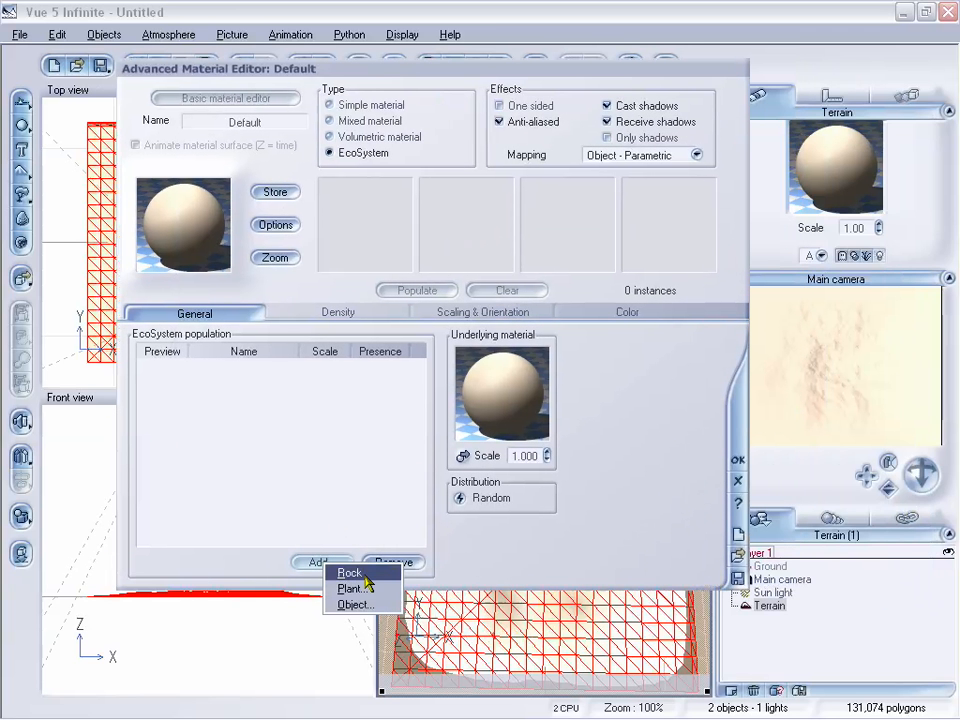
click(372, 588)
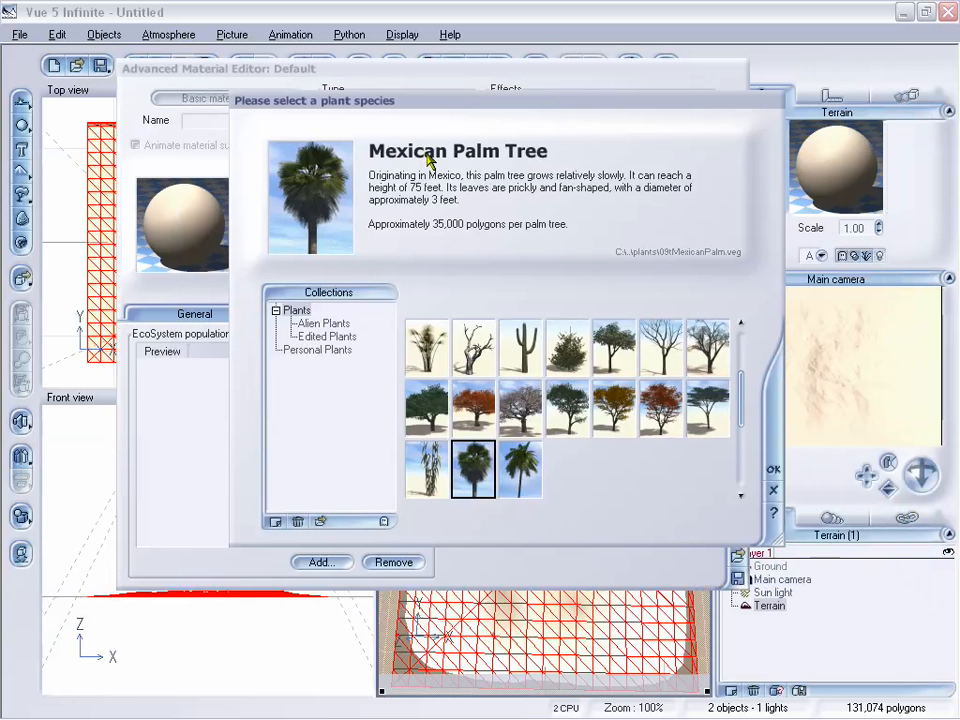
click(774, 472)
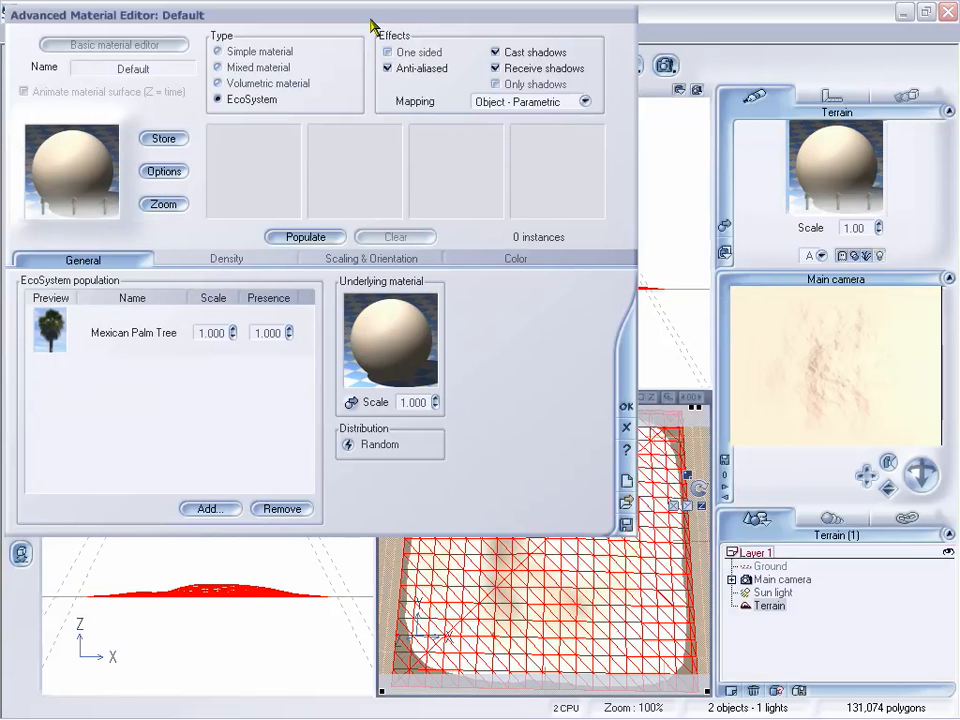
drag(388, 21, 385, 19)
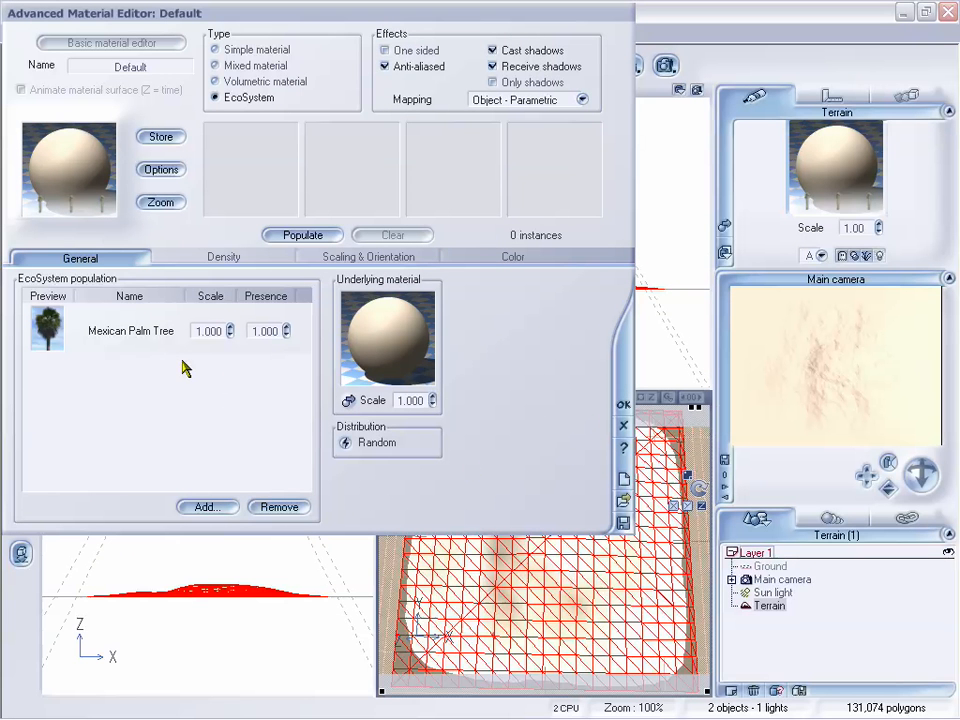
click(208, 331)
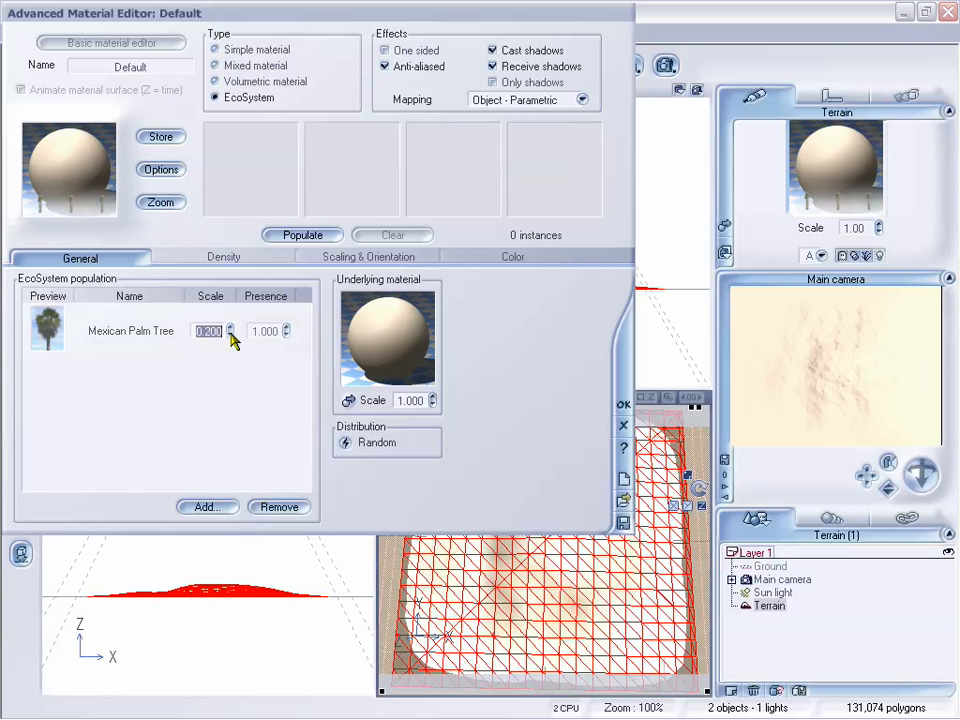
Step: Set the EcoSystem's overall density to 90%, populate the terrain and check the tree coverage in the views
click(222, 257)
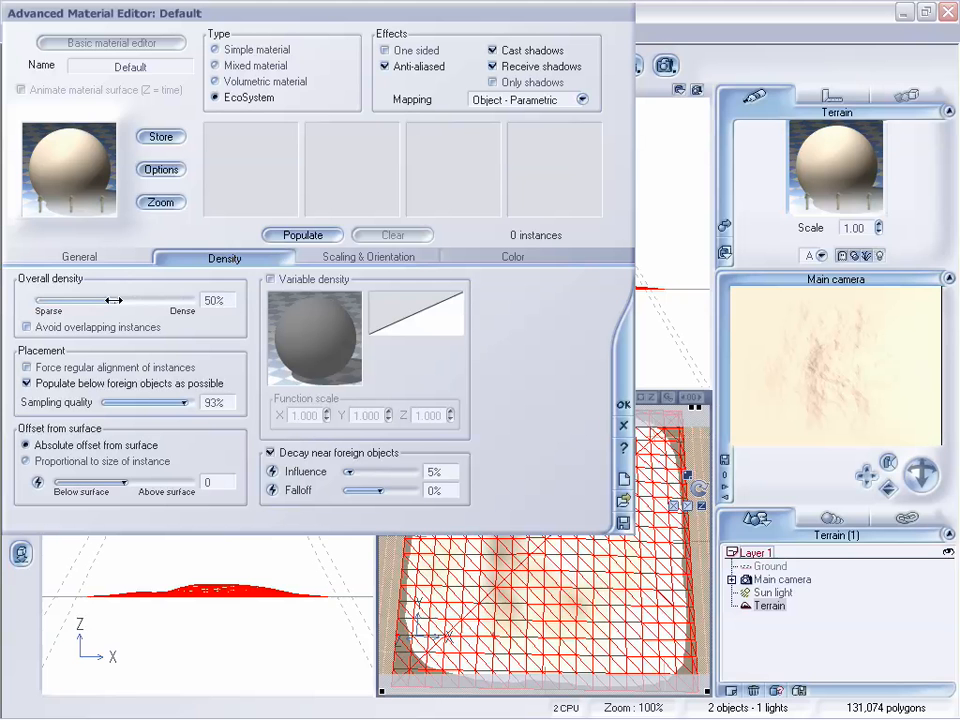
drag(114, 299, 176, 300)
click(288, 237)
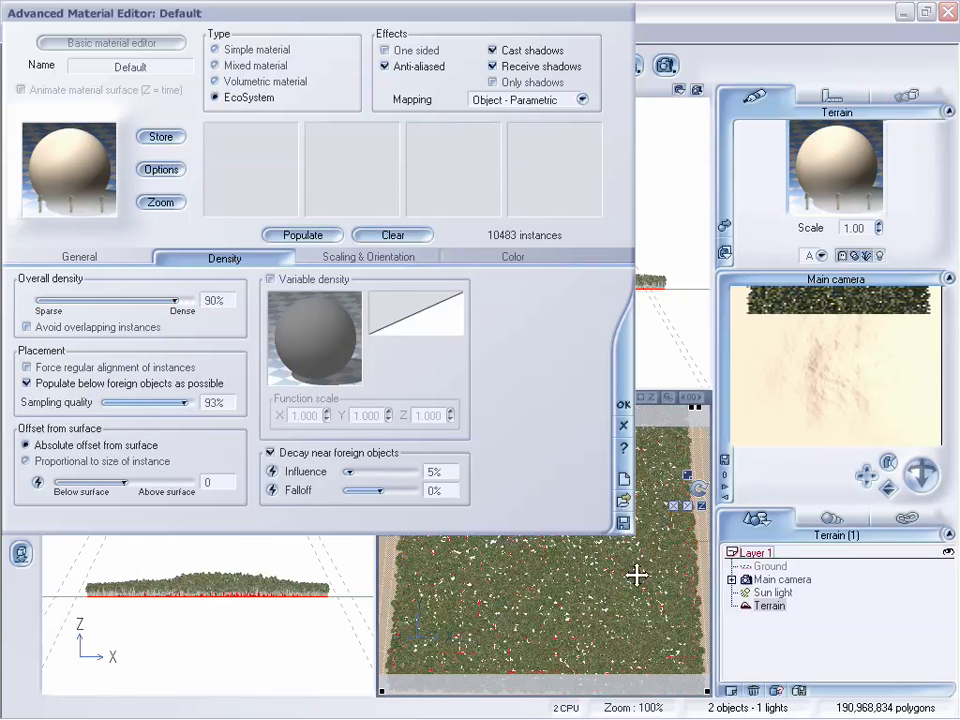
drag(547, 22, 301, 11)
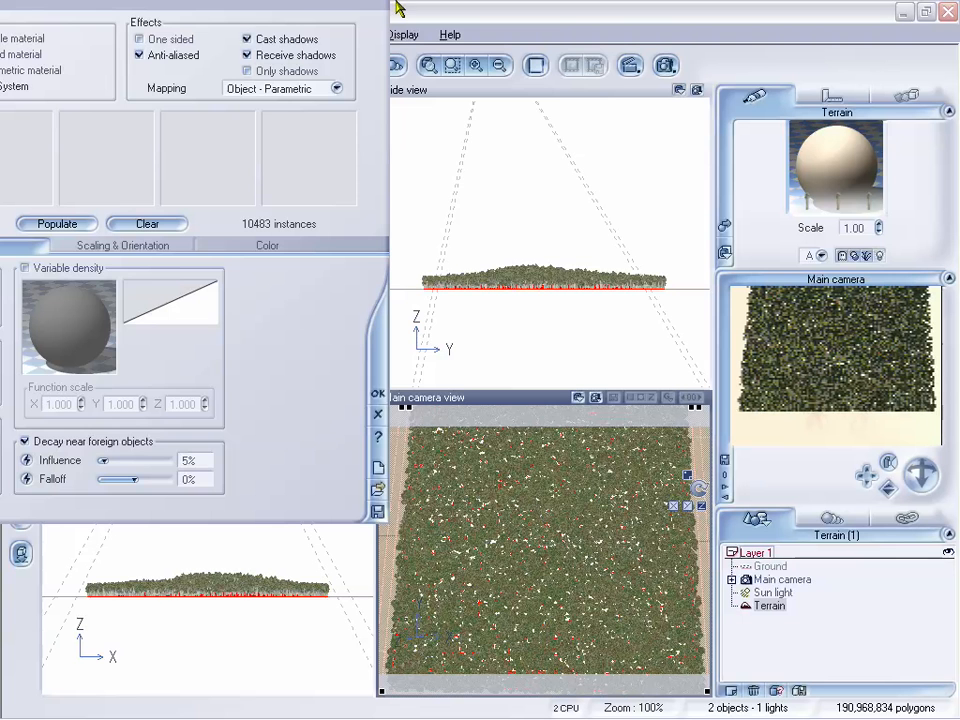
drag(272, 11, 549, 25)
Step: Set the overall density to 100%, repopulate the terrain with palm trees and check the coverage
drag(203, 303, 218, 302)
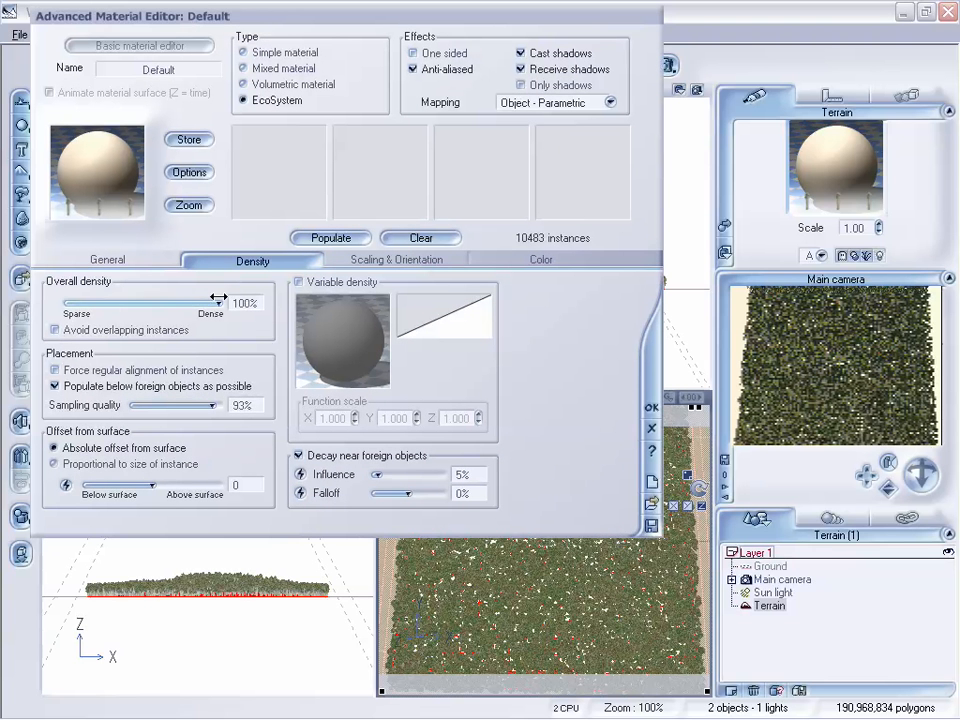
click(331, 238)
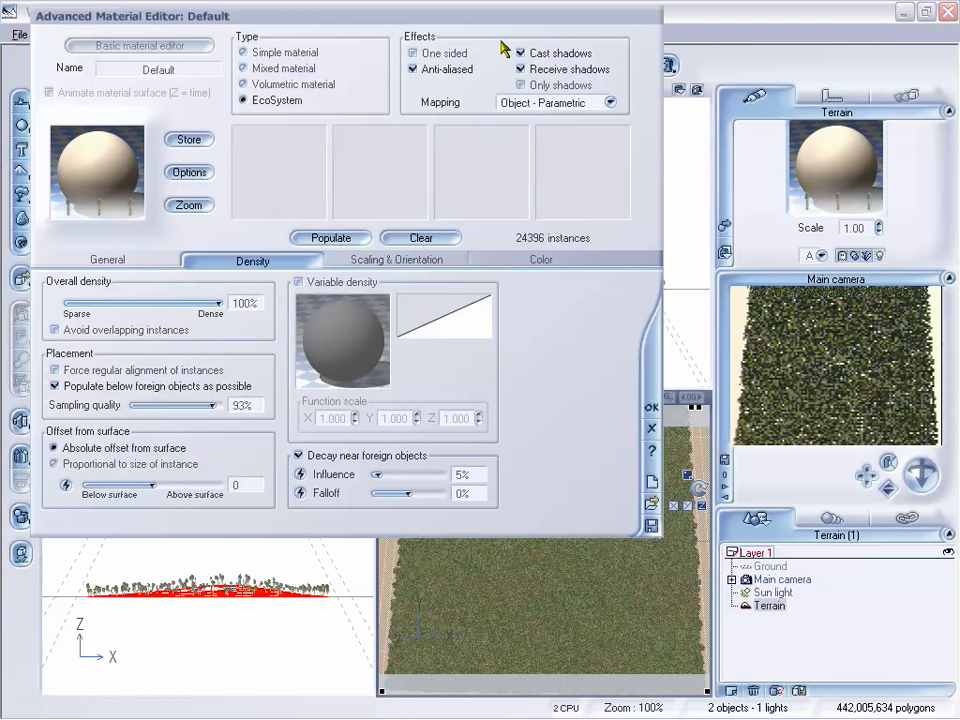
drag(560, 16, 443, 23)
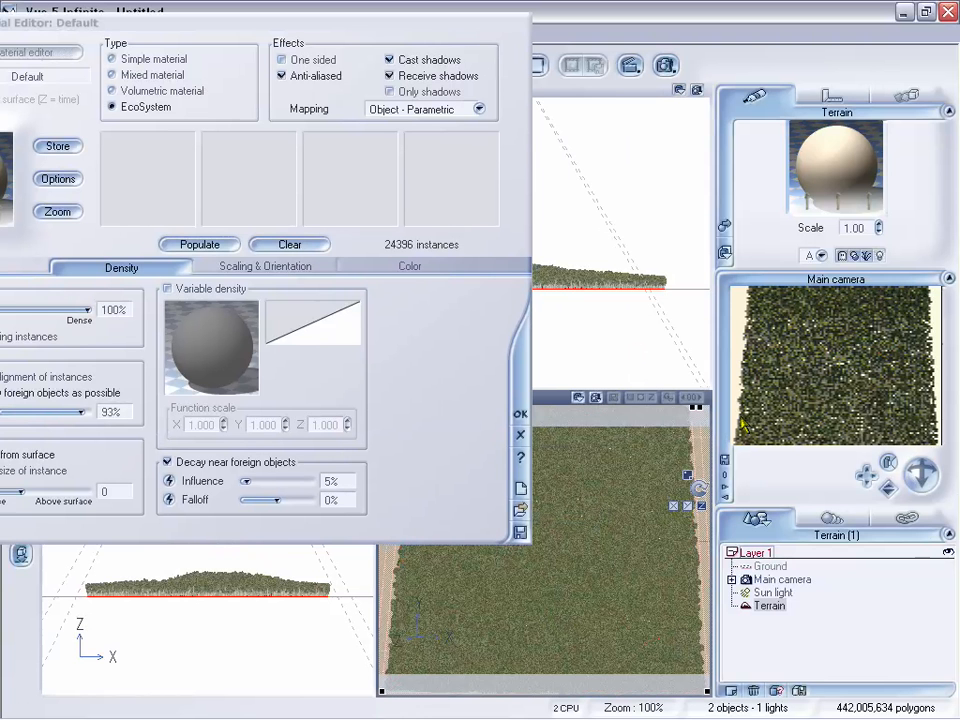
drag(328, 26, 525, 30)
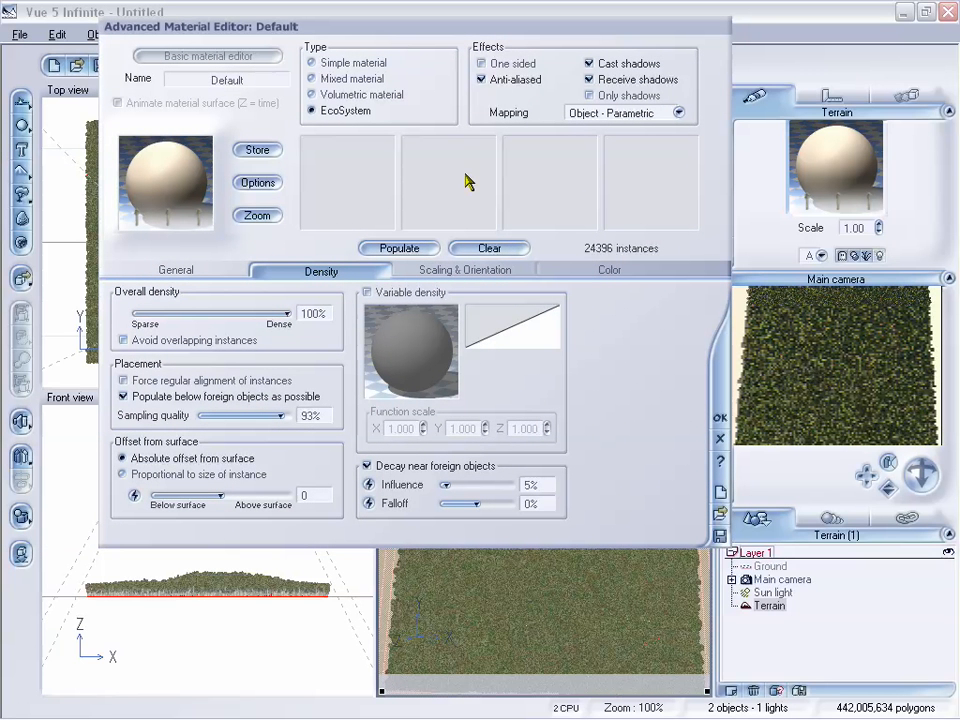
Step: Enable variable density for the EcoSystem and add a Simple Fractal node feeding the Density output of its function
drag(596, 35, 498, 21)
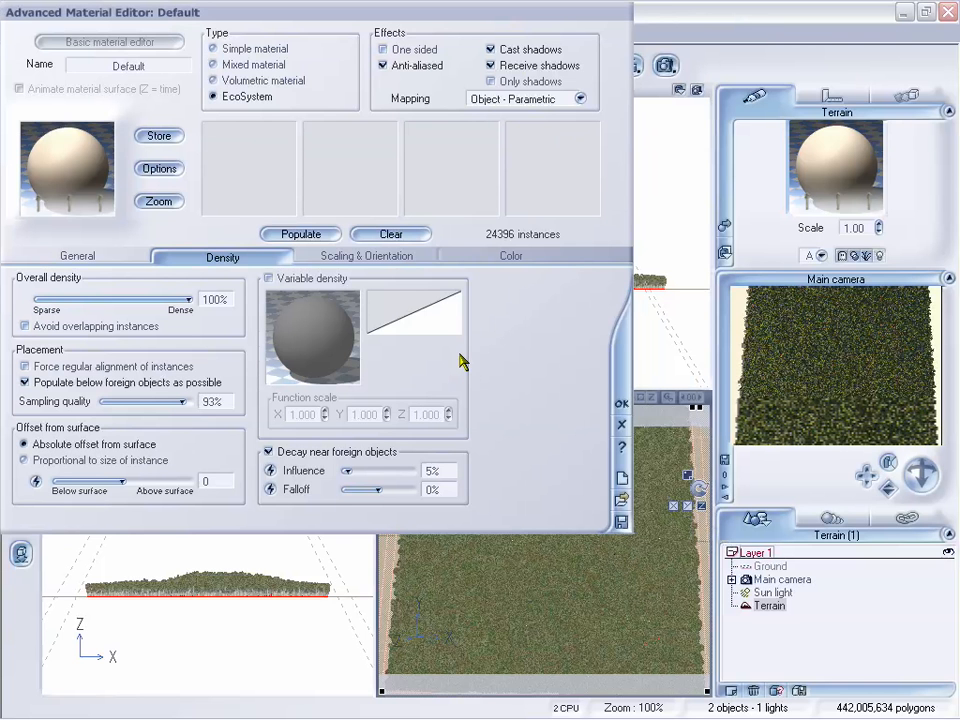
click(268, 278)
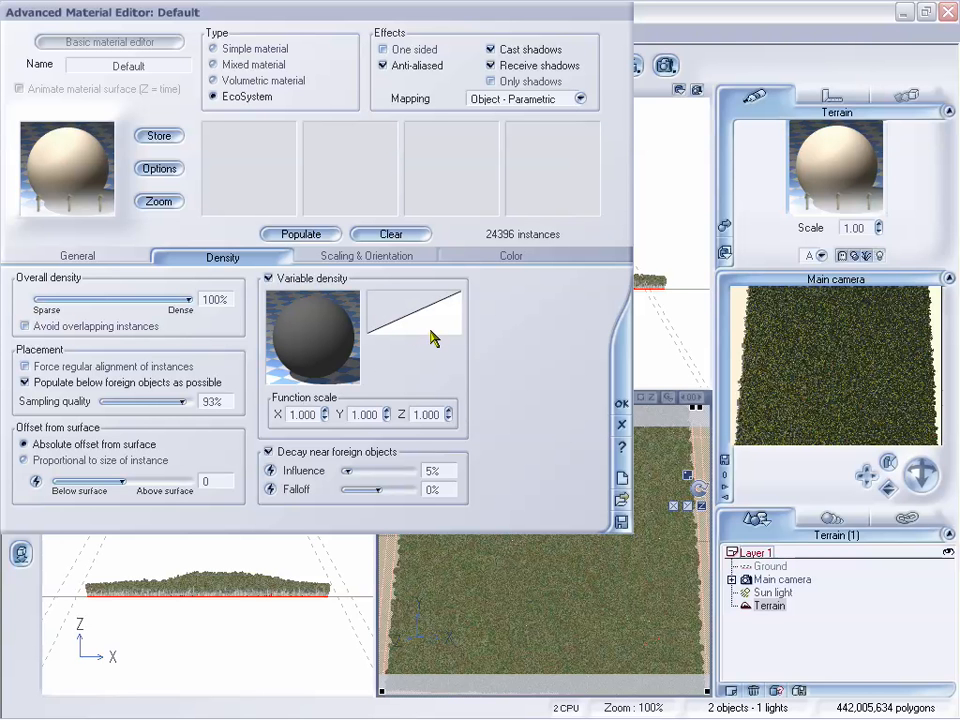
right_click(311, 325)
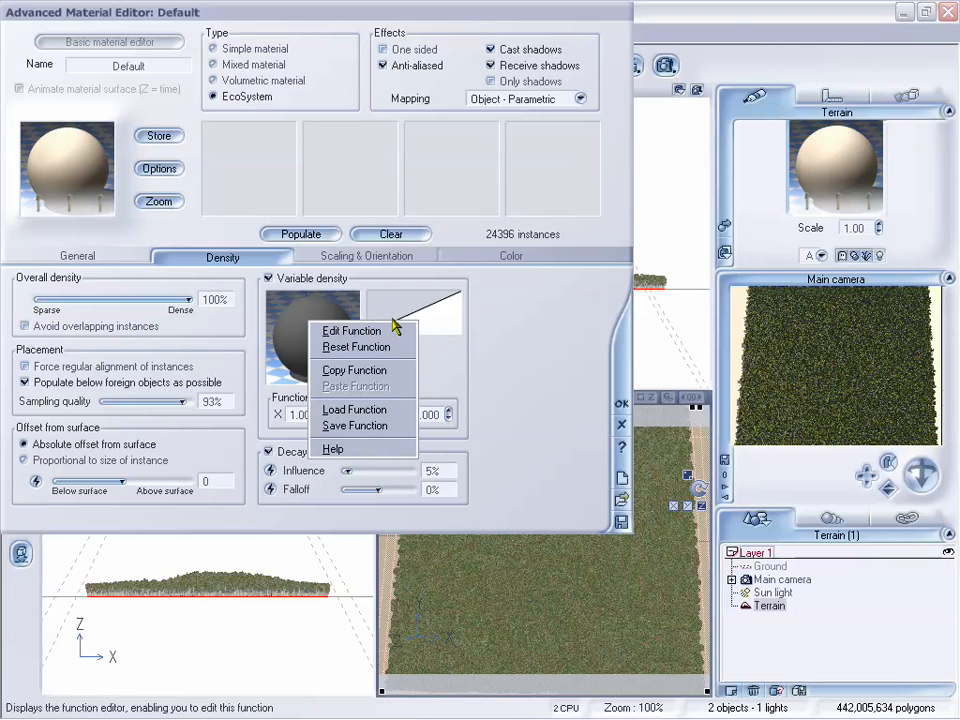
click(352, 330)
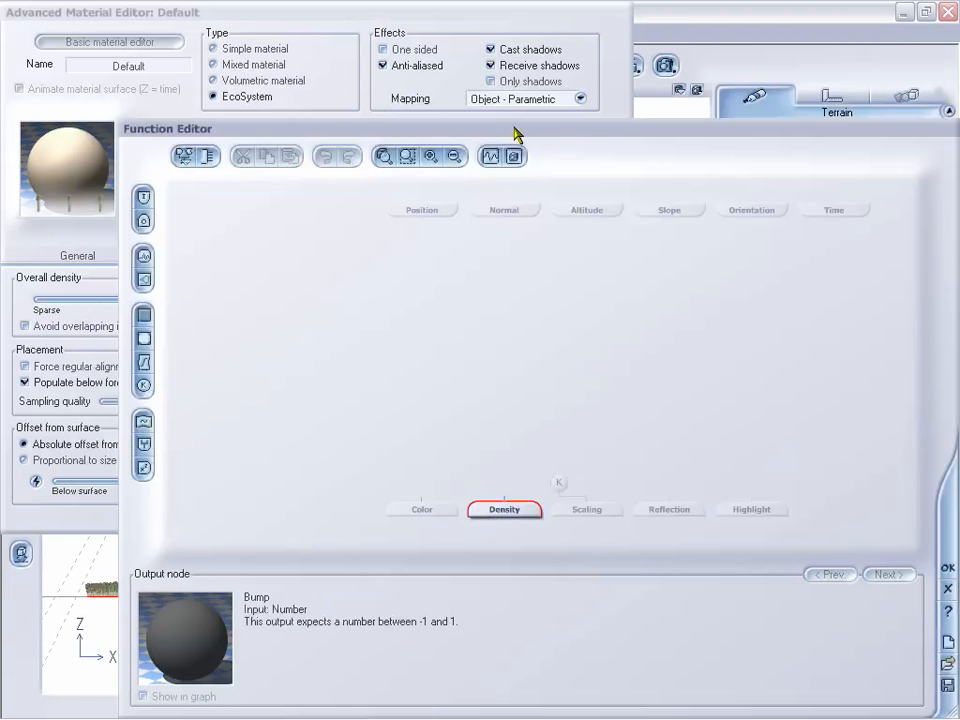
drag(516, 128, 453, 64)
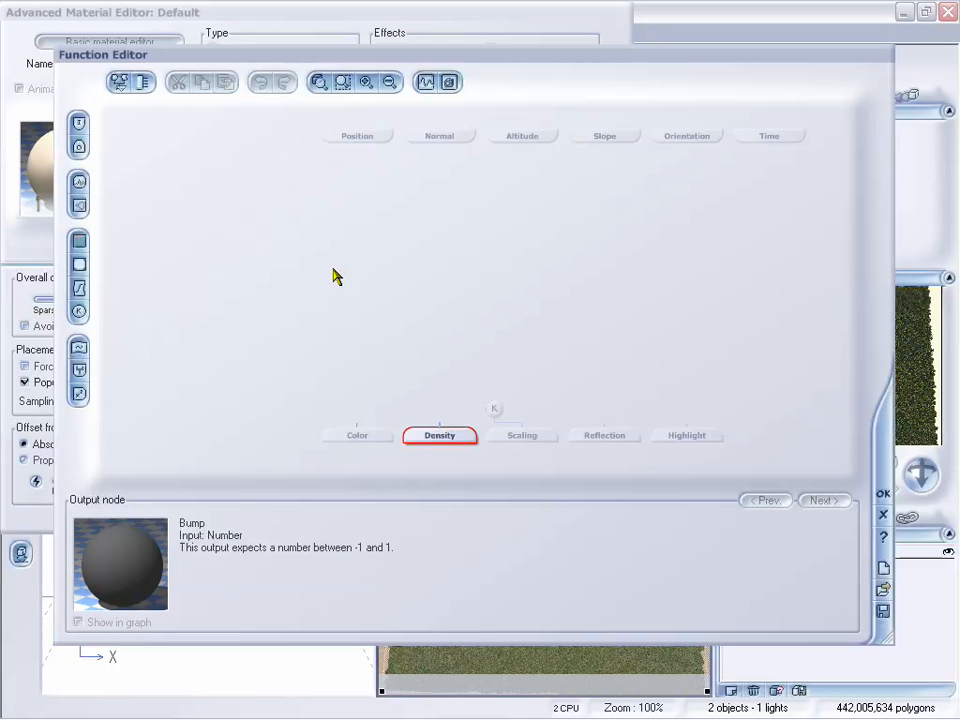
click(79, 207)
drag(436, 388, 430, 298)
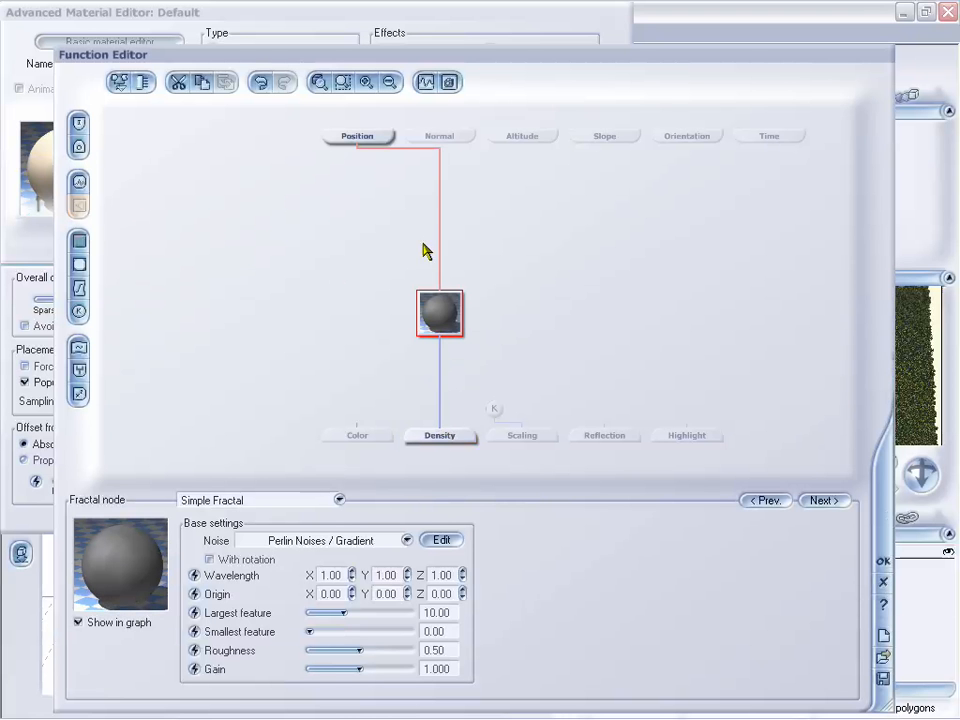
Step: Set the fractal's gain to 2.637, roughness to 0.68 and wavelength to .25 on X, Y and Z, and accept the function
drag(460, 52, 431, 22)
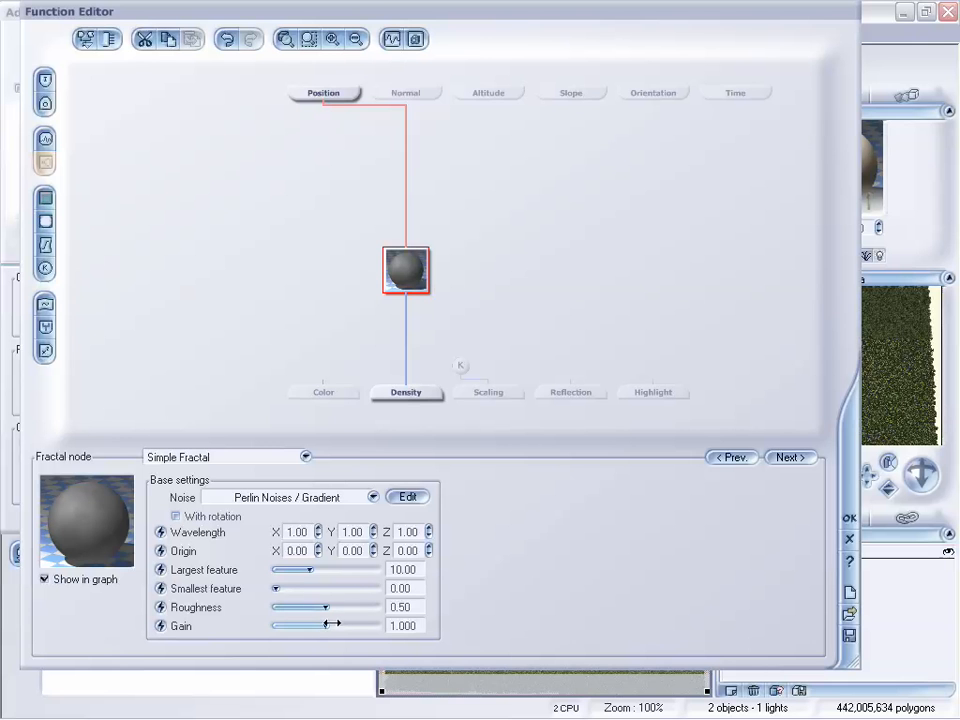
drag(331, 625, 348, 607)
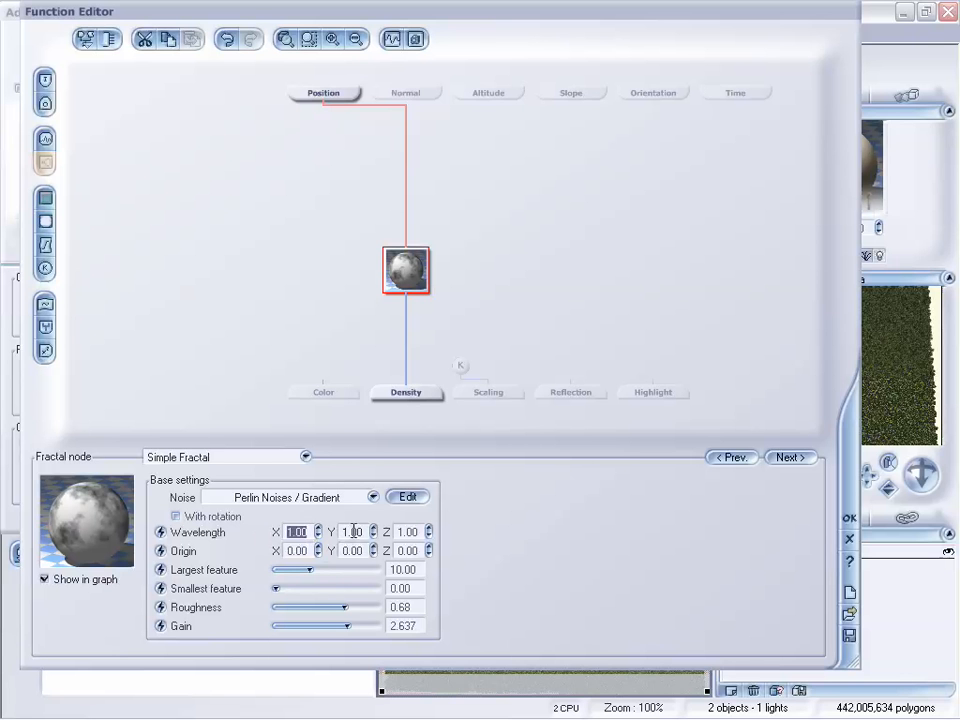
text(.25)
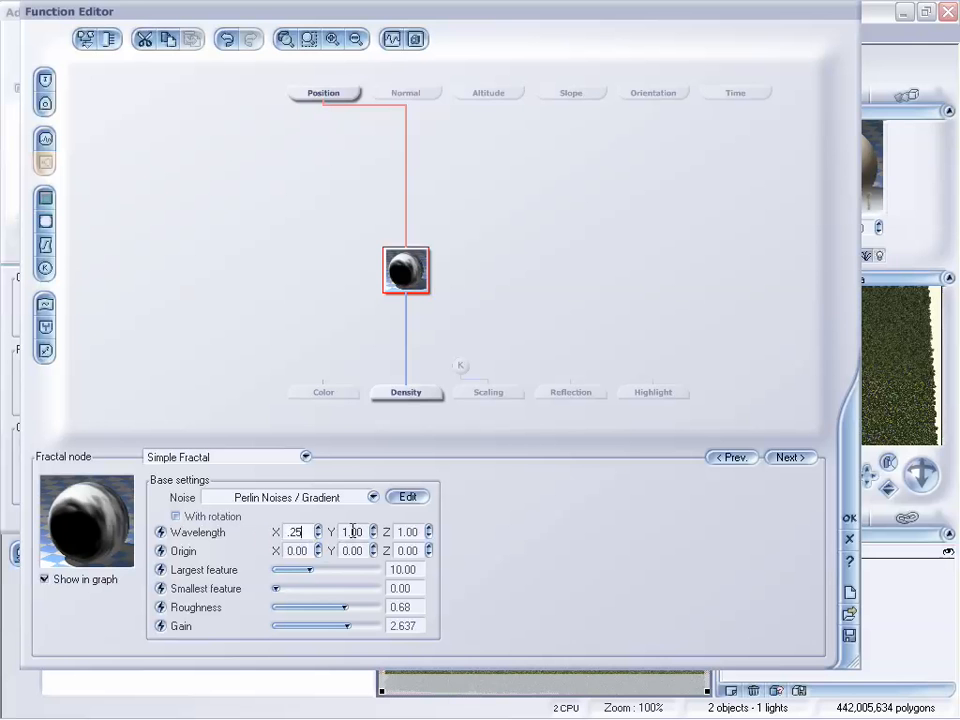
text(.25)
double_click(350, 532)
text(.0)
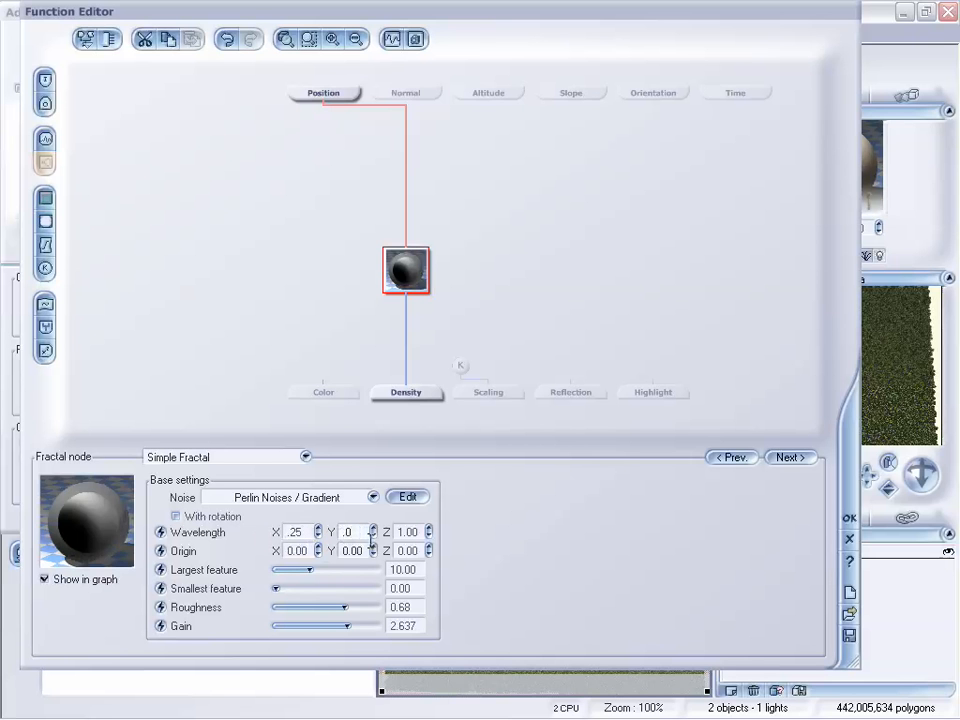
text(25)
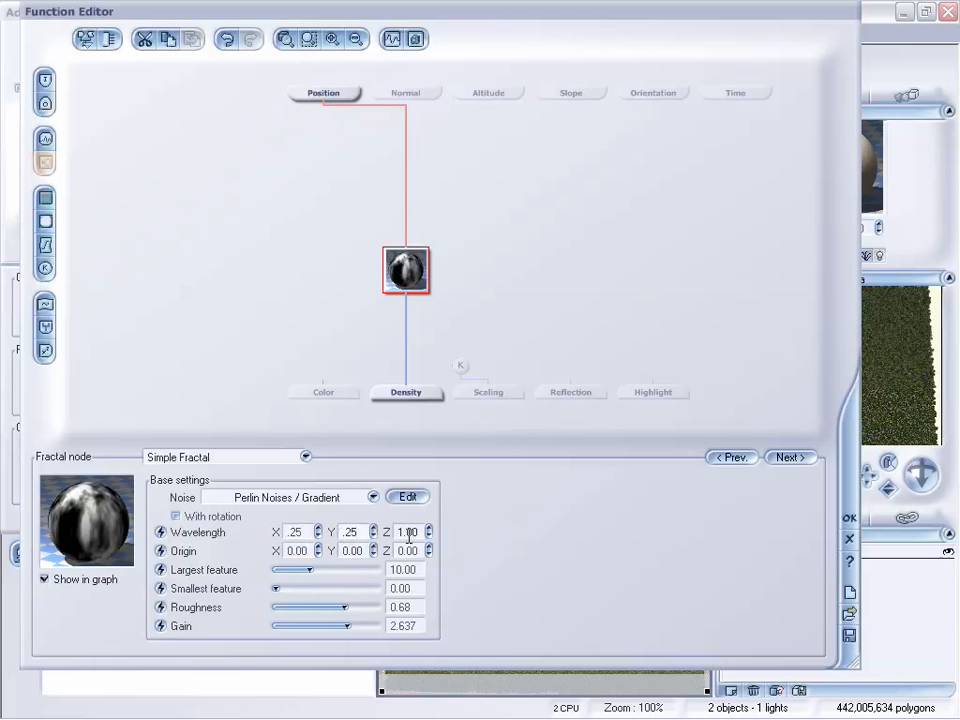
double_click(411, 534)
text(.25)
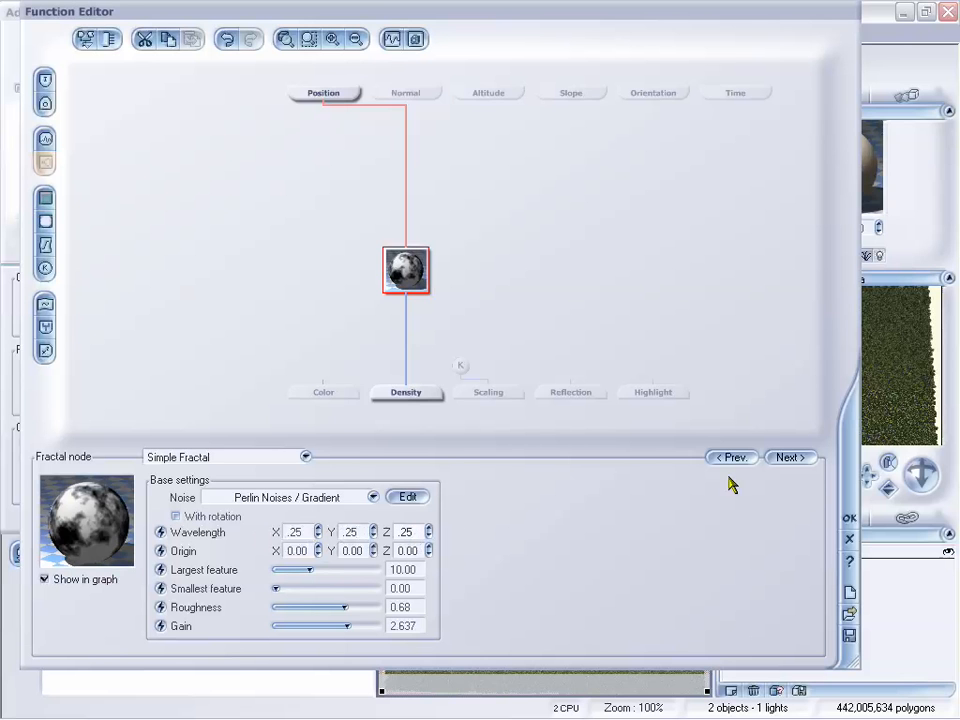
click(849, 518)
Step: Repopulate the terrain with the variable density and check the palm coverage in the views
mouse_move(345, 10)
mouse_down()
mouse_move(347, 20)
mouse_move(348, 11)
mouse_up()
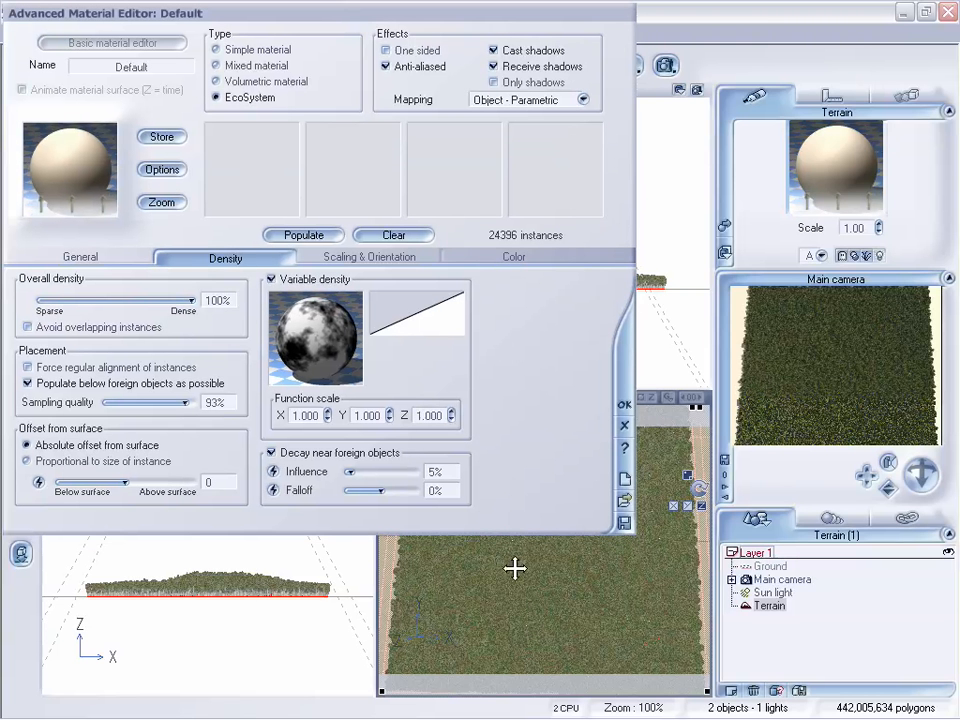
click(301, 235)
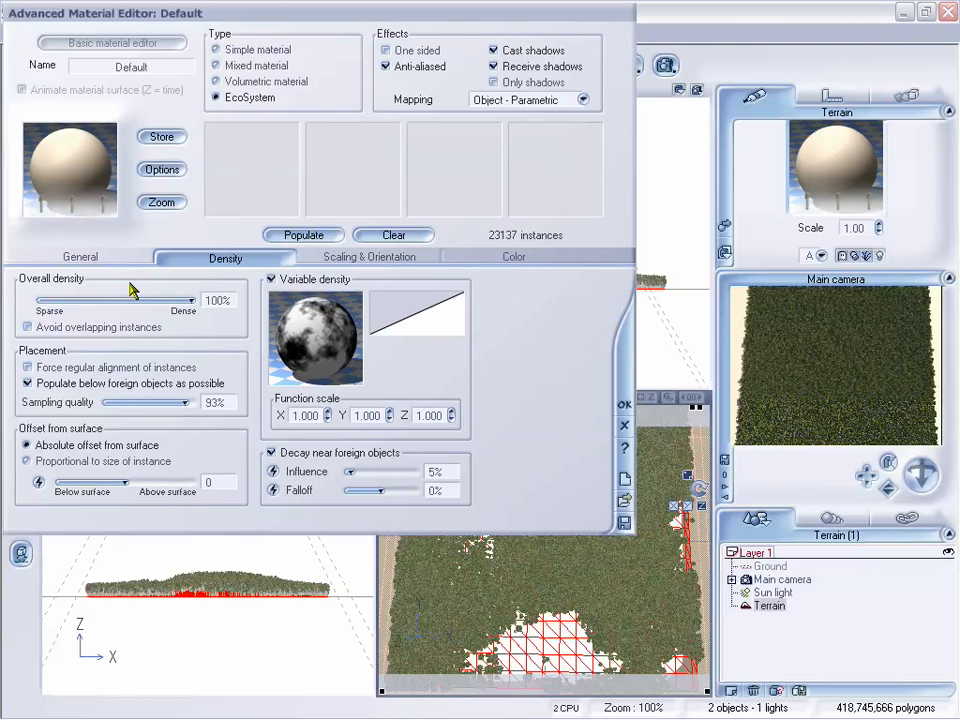
click(370, 257)
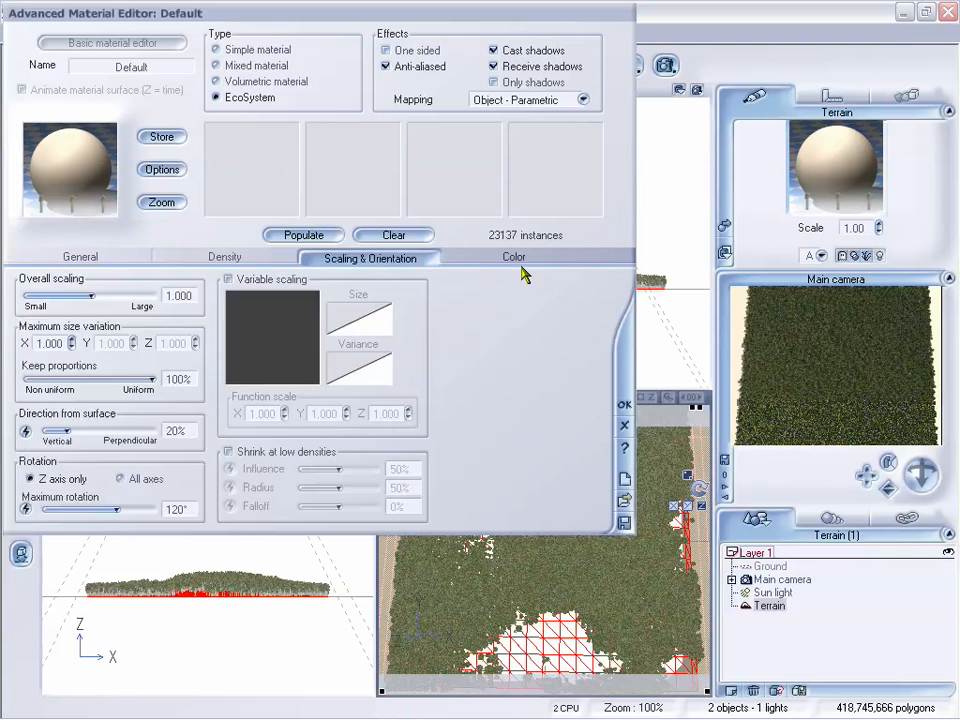
click(514, 258)
click(225, 258)
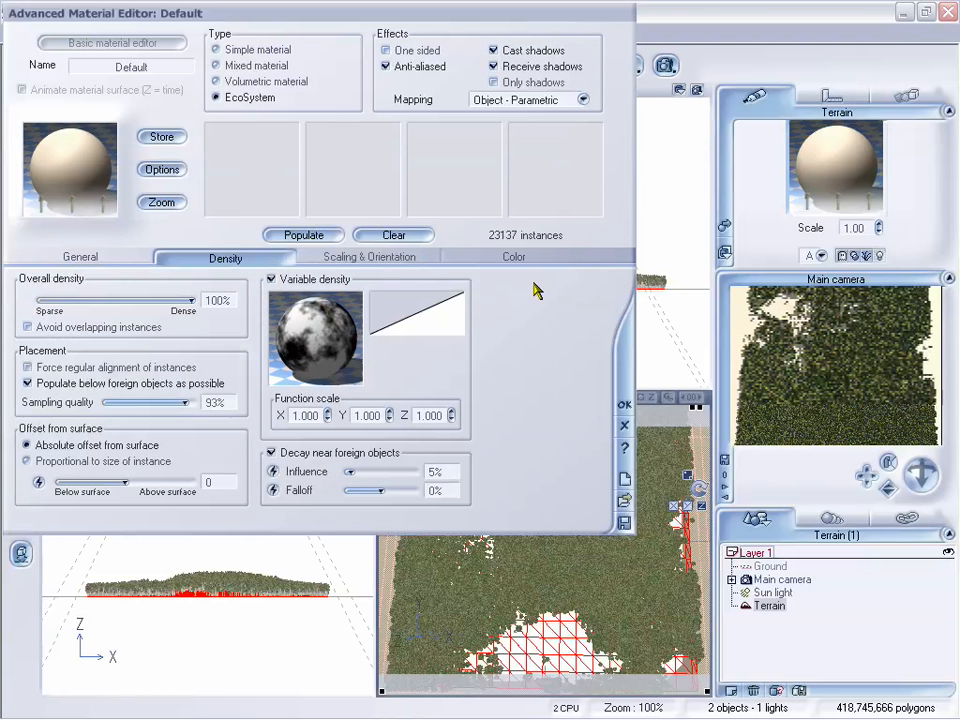
drag(497, 18, 396, 11)
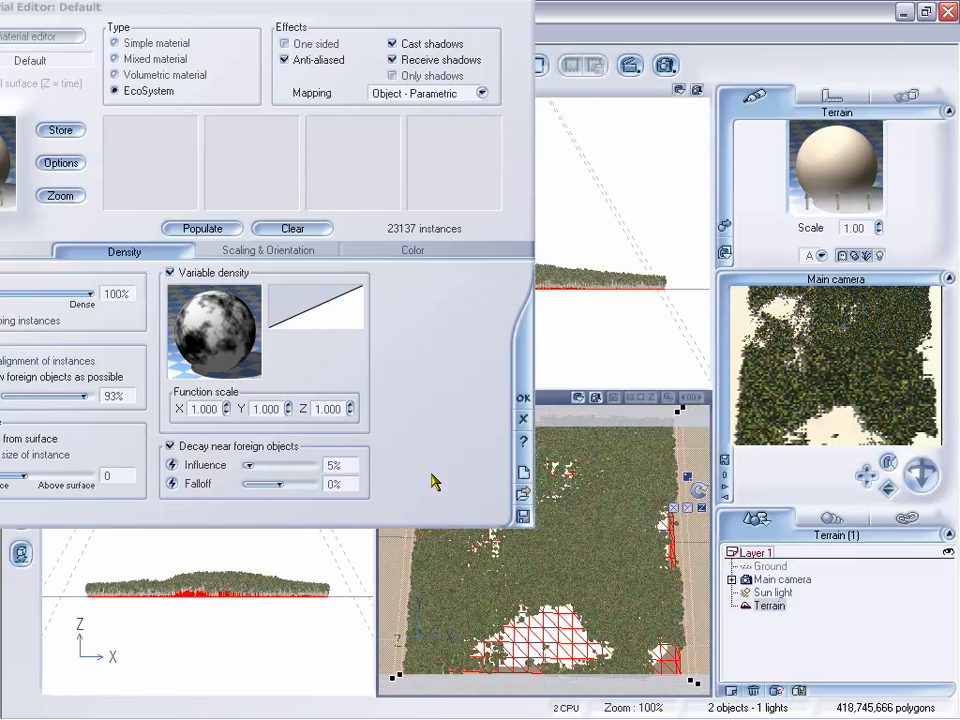
Step: Set the density function's scale to .5 on X, Y and Z and repopulate the terrain
click(204, 408)
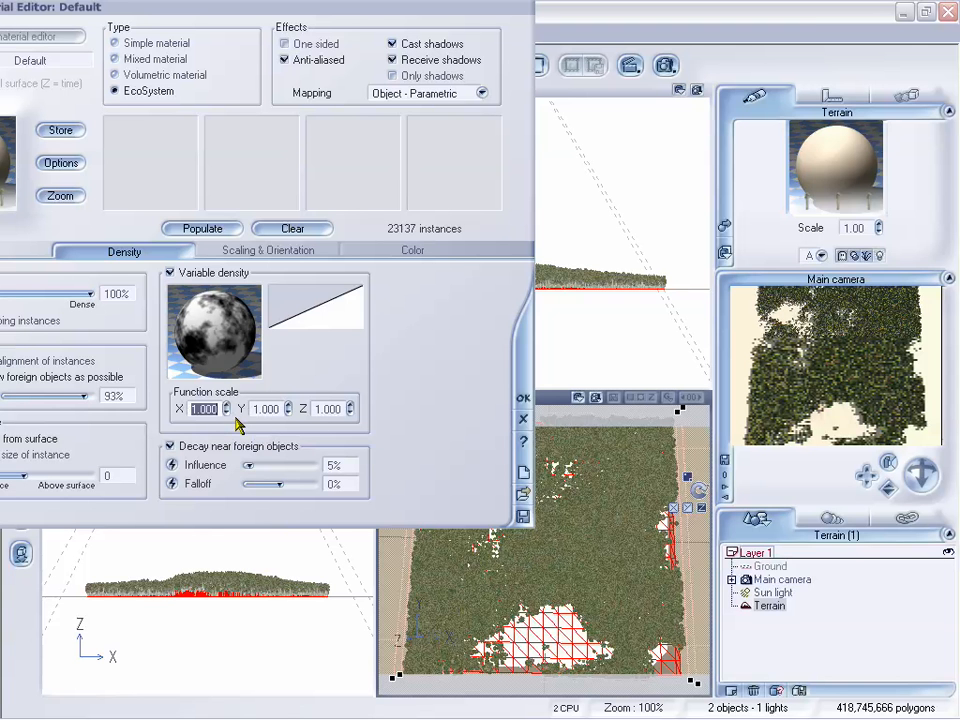
text(.5)
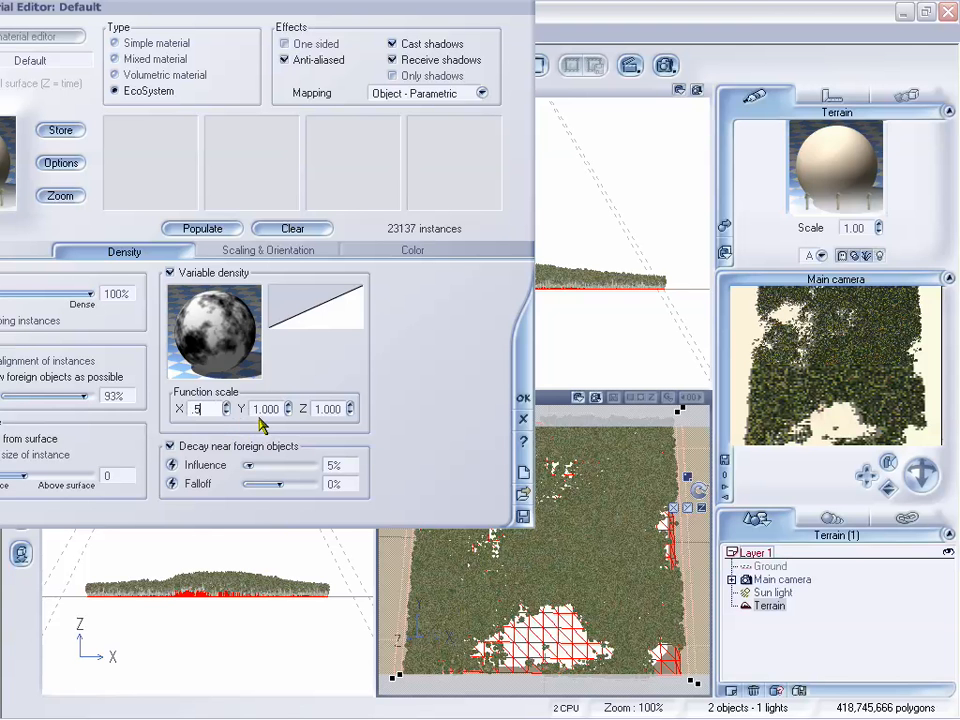
text(.5)
key(Tab)
text(.5)
click(230, 227)
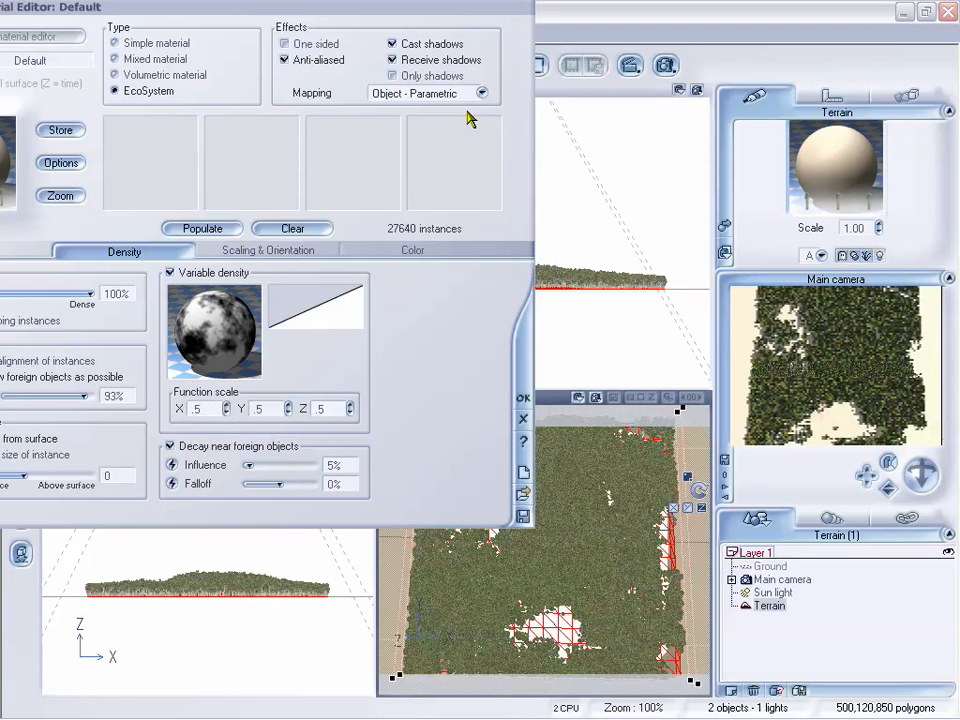
Step: Lower the overall density to 90%, repopulate the terrain and check the tree coverage
drag(369, 13, 482, 38)
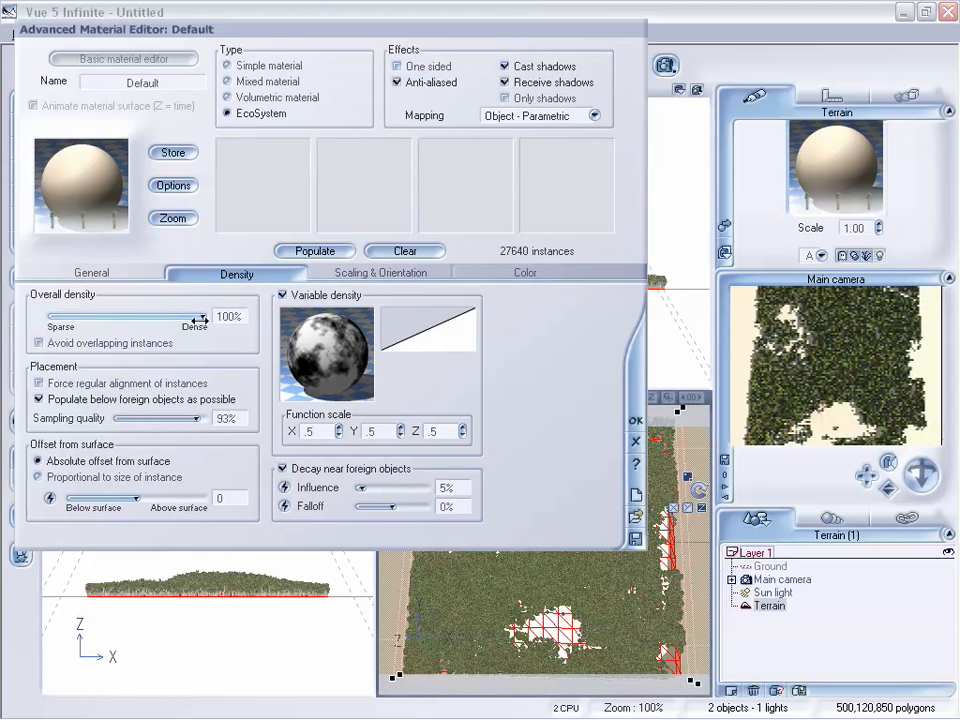
mouse_move(202, 316)
mouse_down()
mouse_move(174, 316)
mouse_move(187, 315)
mouse_up()
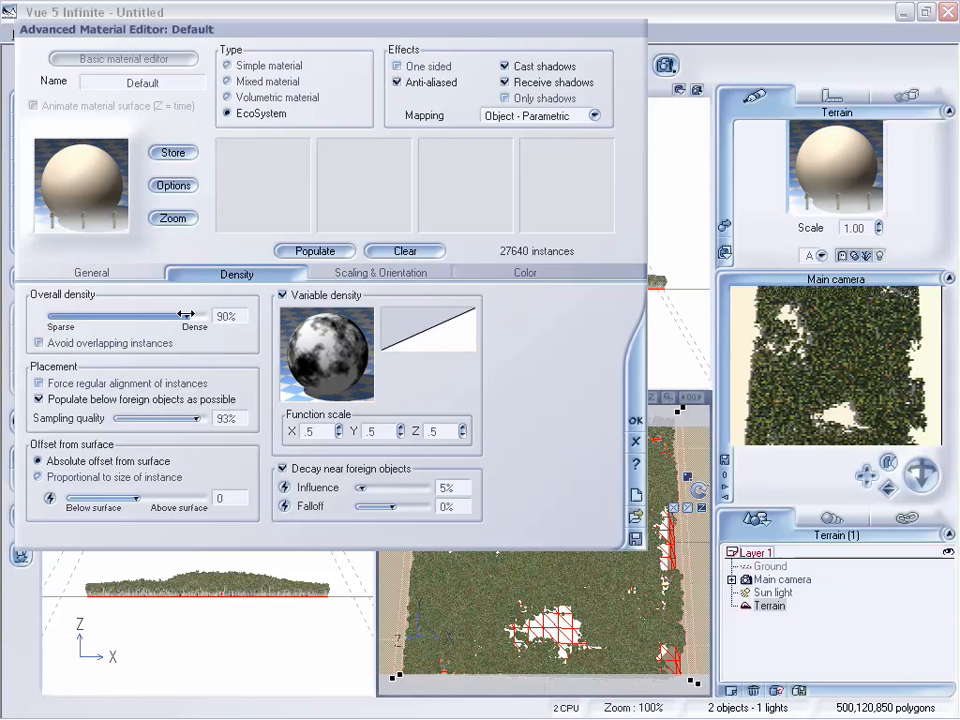
click(330, 251)
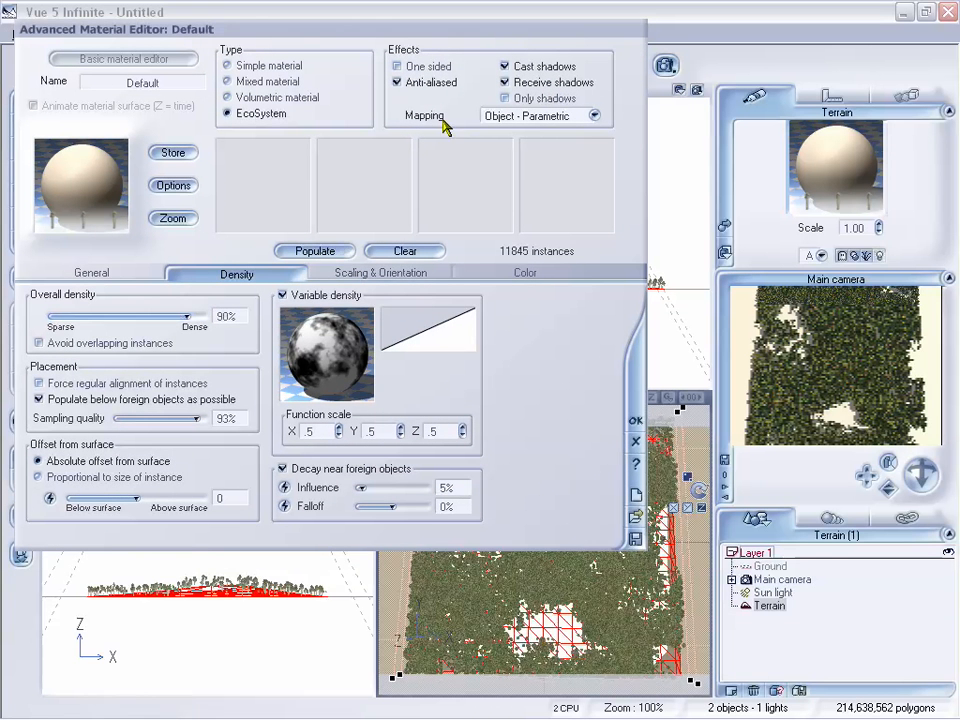
drag(541, 32, 356, 40)
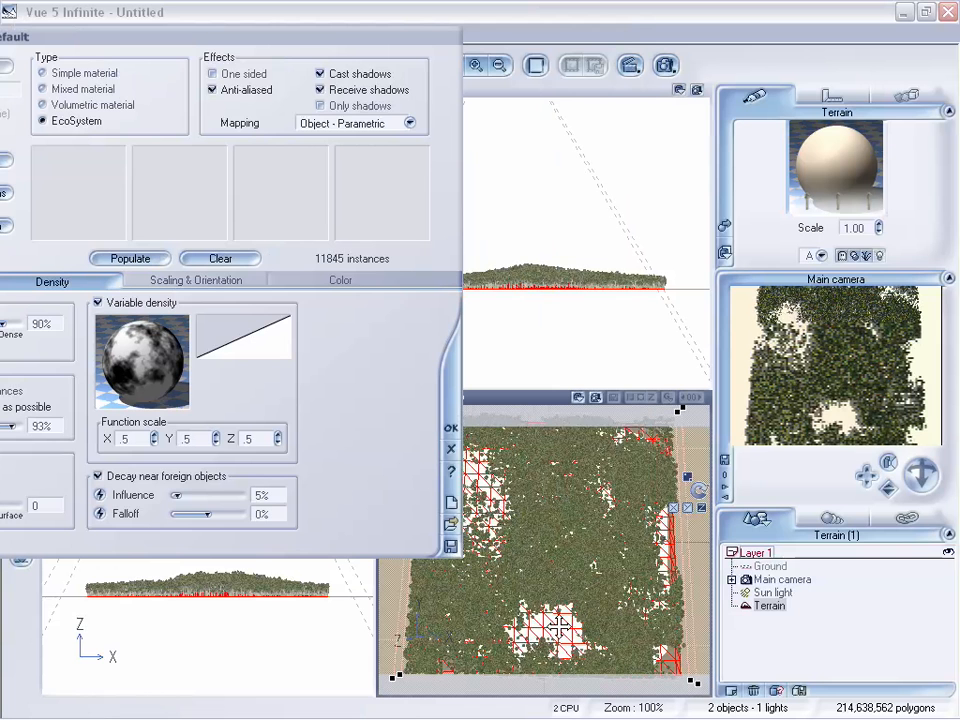
drag(328, 43, 422, 45)
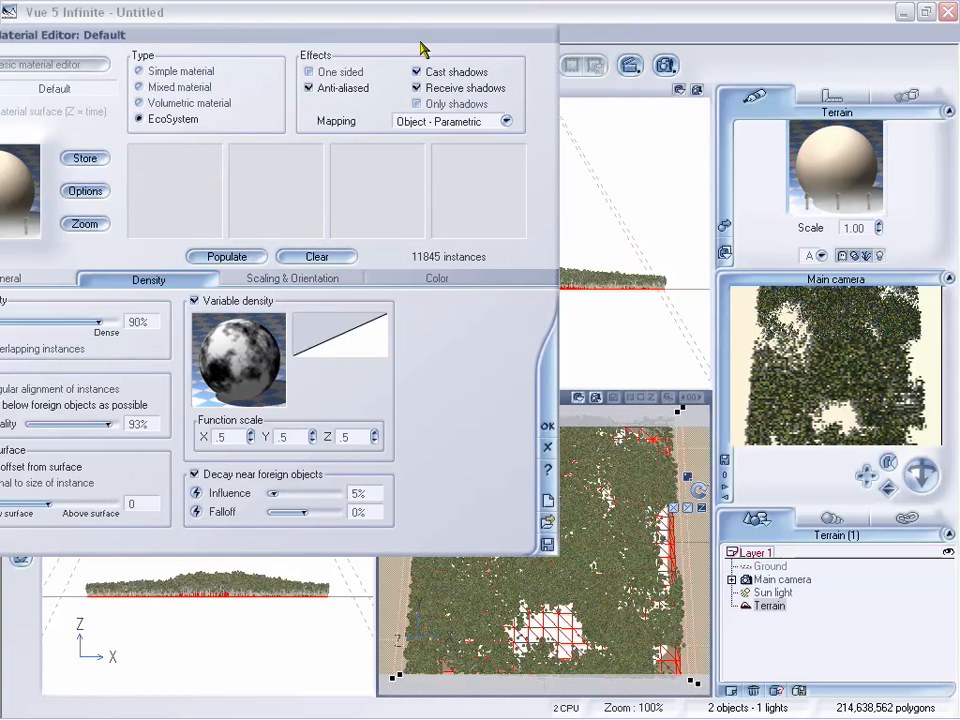
Step: Reopen the variable density function for editing
right_click(240, 354)
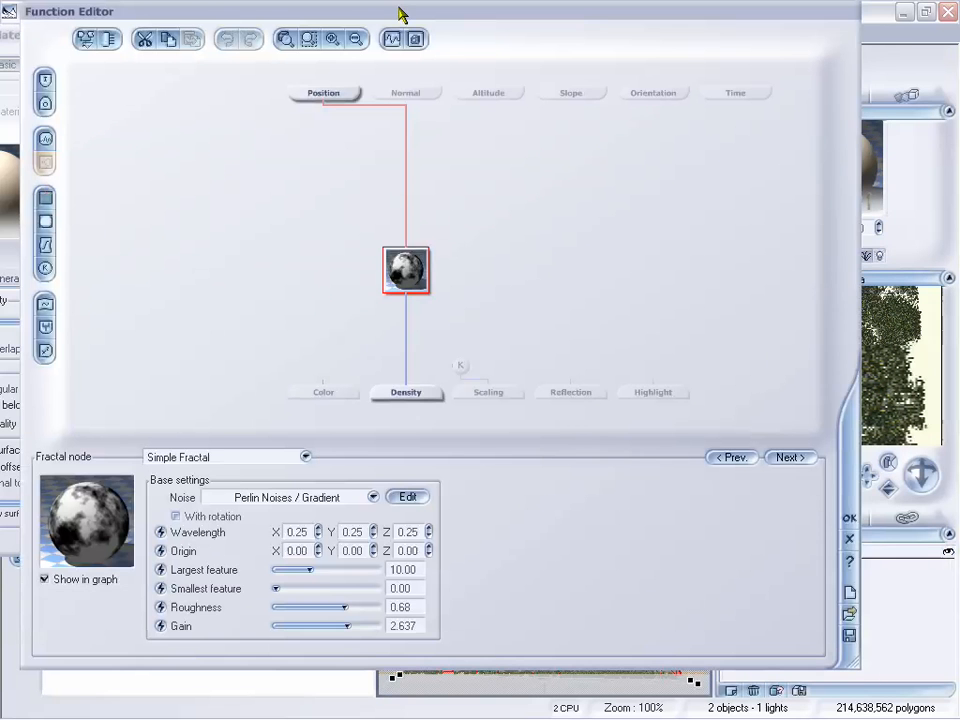
drag(407, 14, 416, 21)
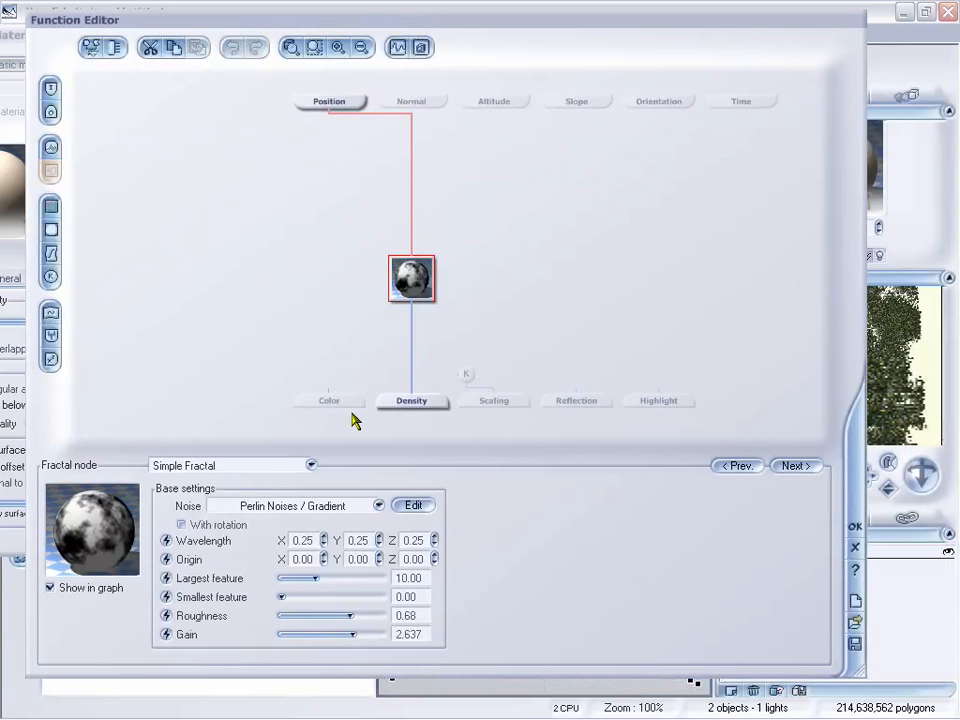
Step: Try Math Patterns / Onion and Distributed Patterns / Round Samples as the fractal node's noise
click(303, 518)
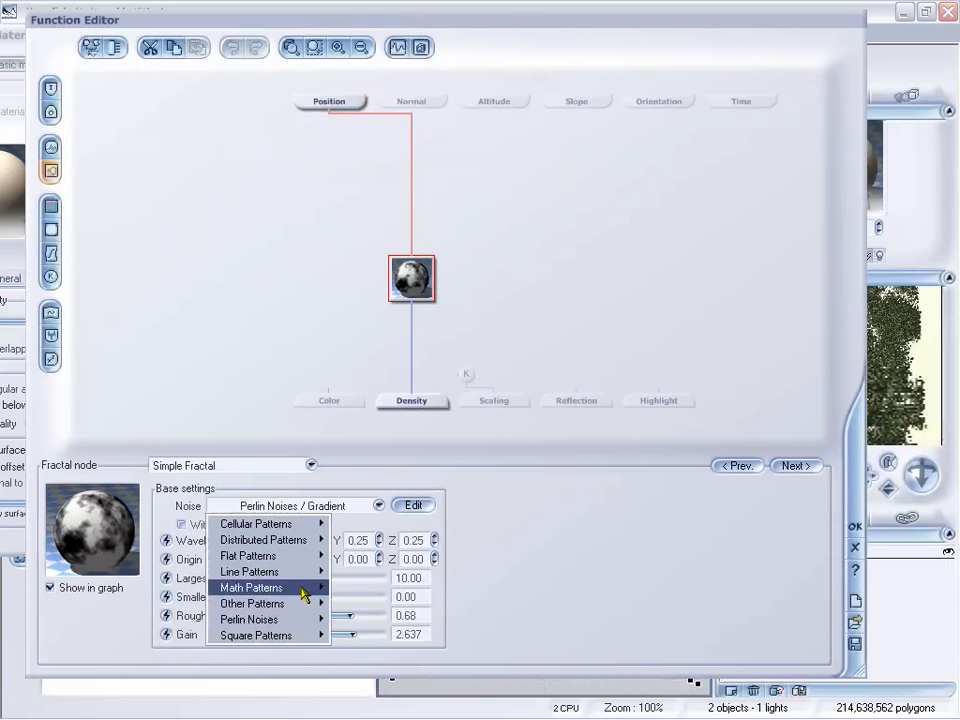
mouse_move(303, 594)
click(356, 492)
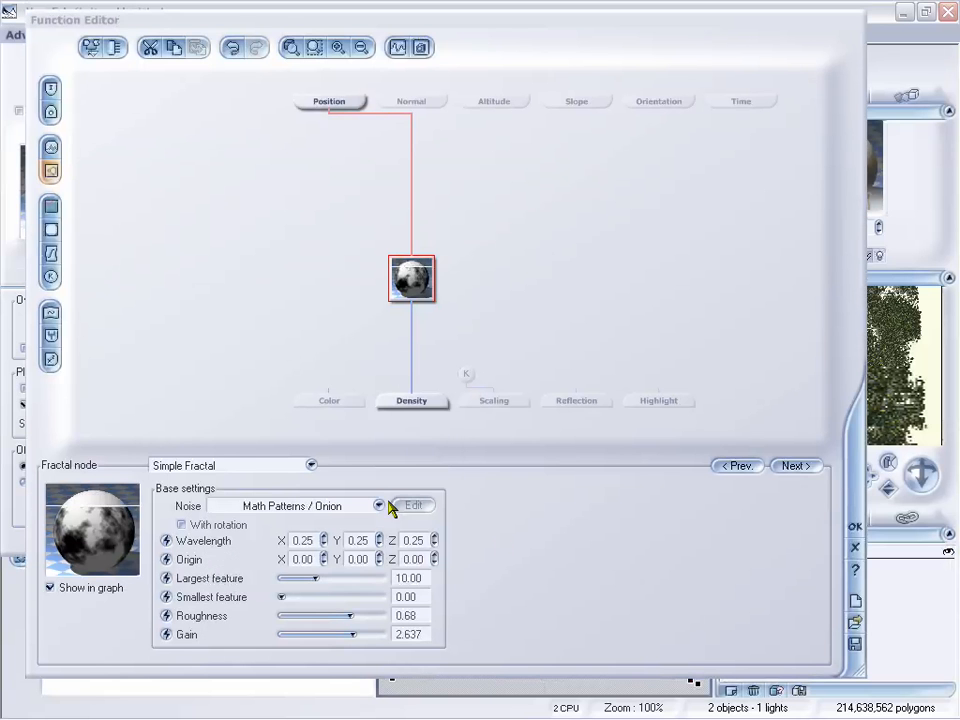
click(316, 508)
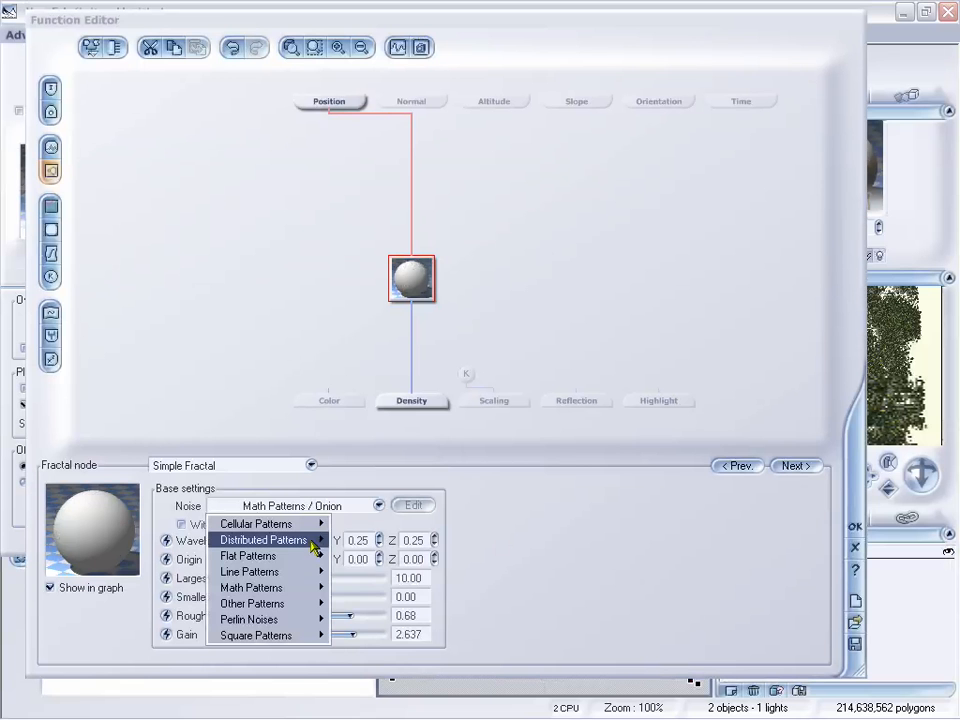
mouse_move(330, 545)
click(386, 541)
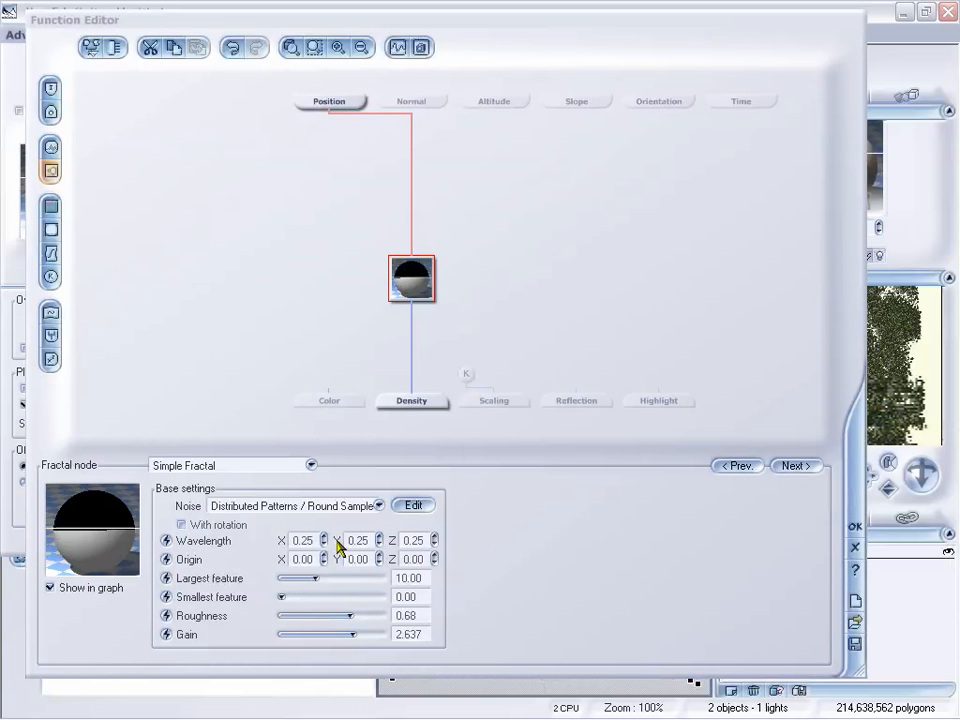
Step: Set the fractal node's noise to Line Patterns / Fabric and its gain to 0.411
click(315, 506)
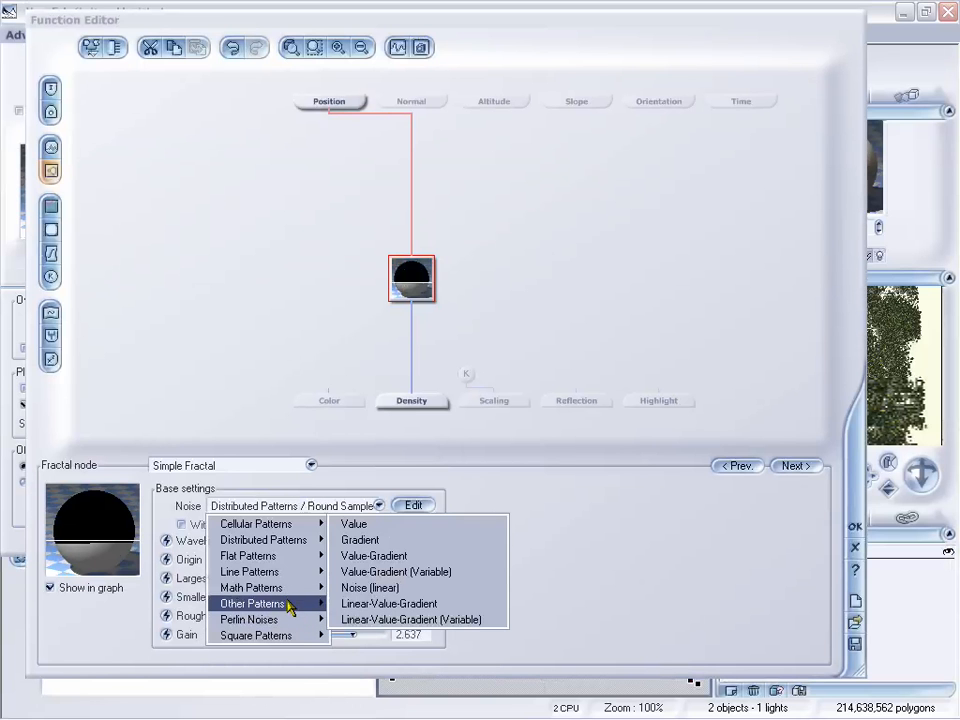
mouse_move(288, 579)
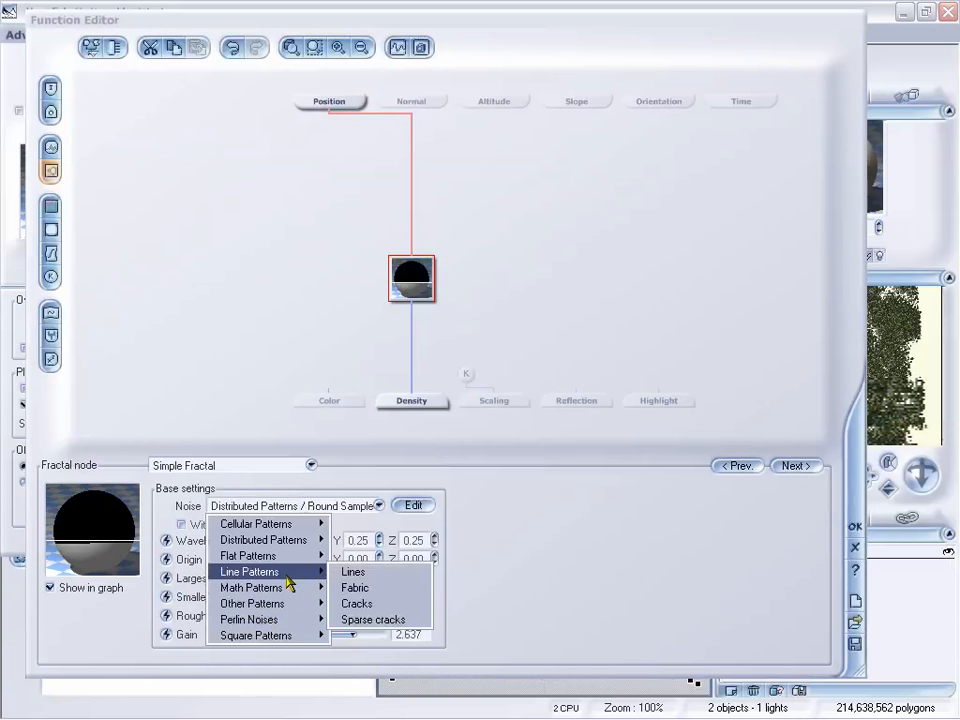
click(360, 589)
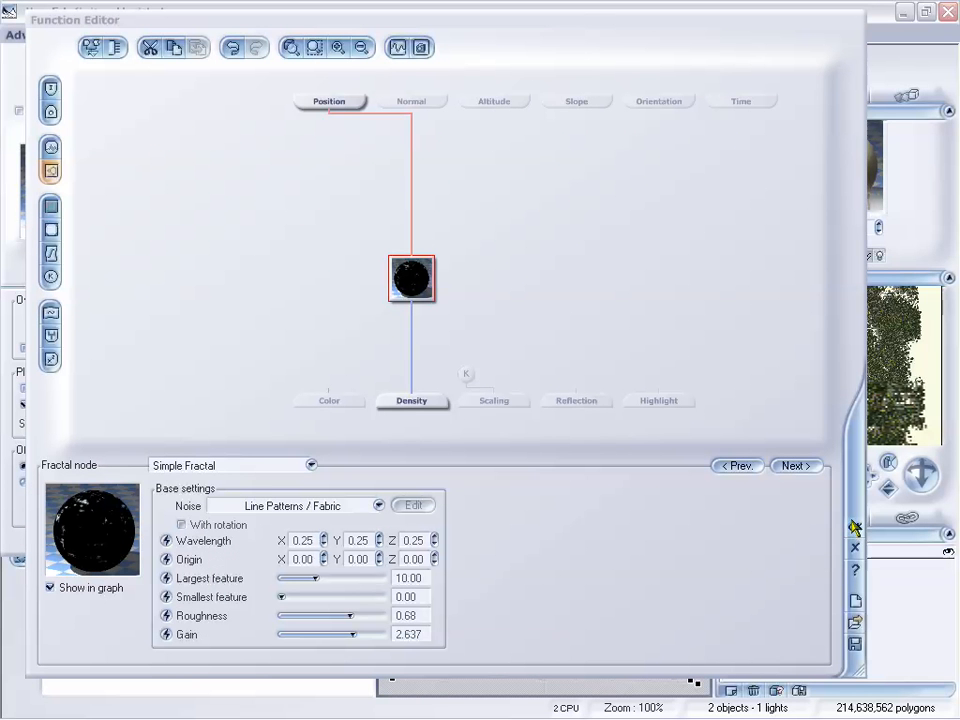
drag(352, 634, 262, 640)
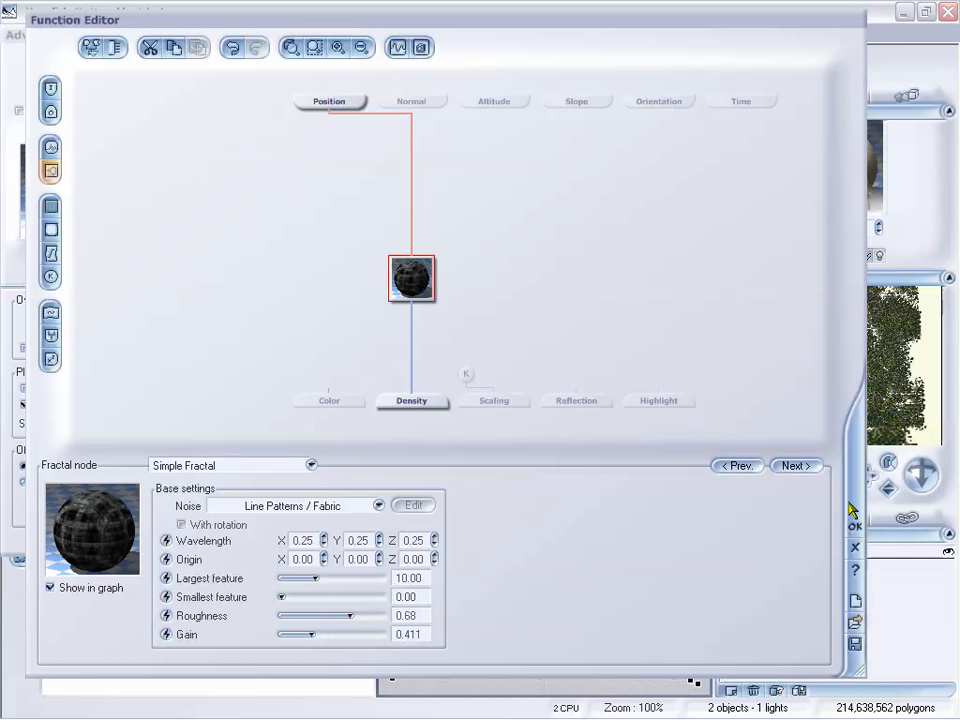
Step: Accept the Fabric-based density function, repopulate the terrain and check the resulting tree coverage
click(854, 527)
click(312, 257)
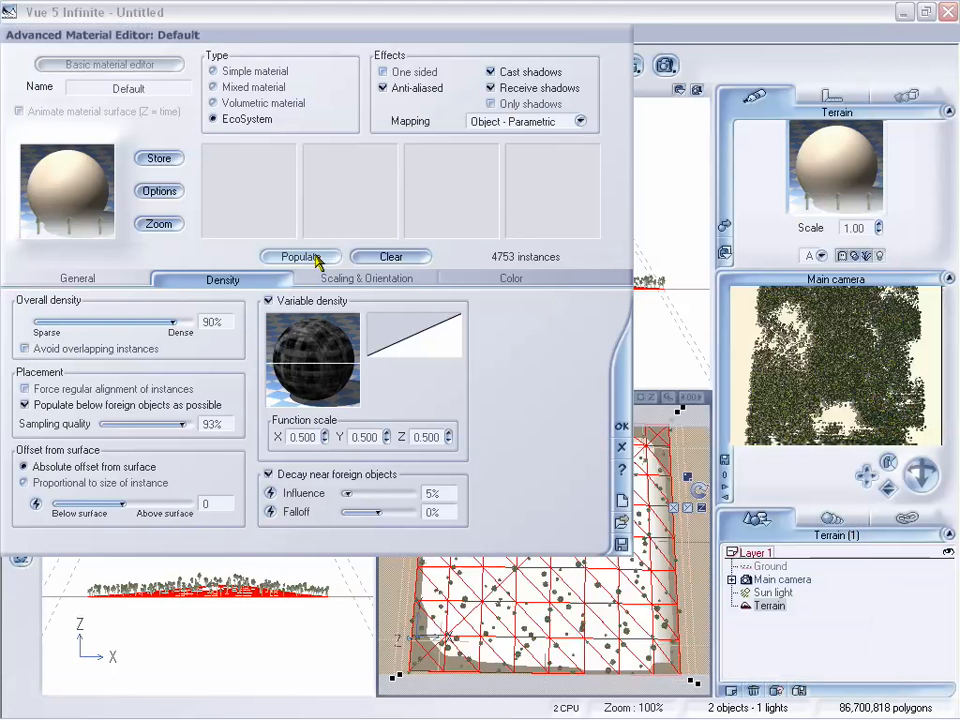
drag(478, 36, 340, 36)
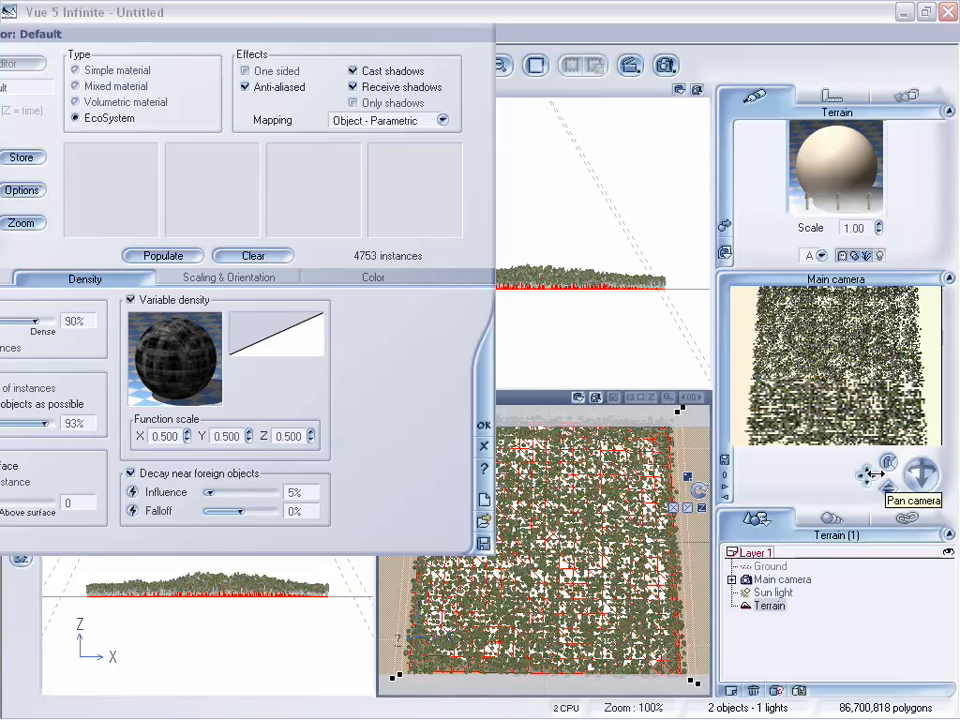
right_click(866, 449)
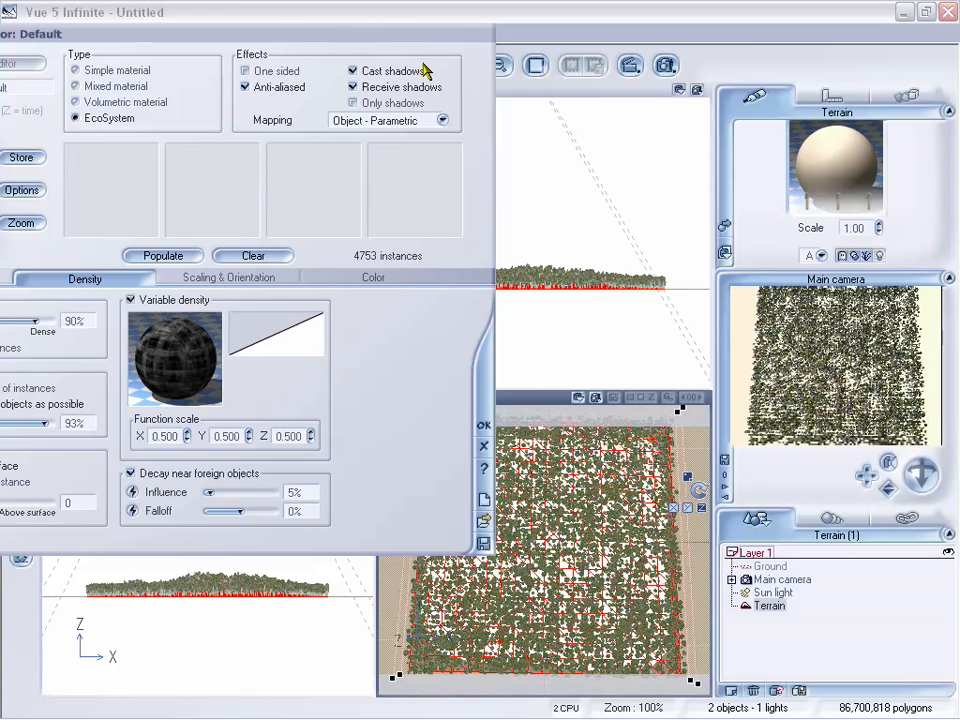
drag(369, 43, 537, 52)
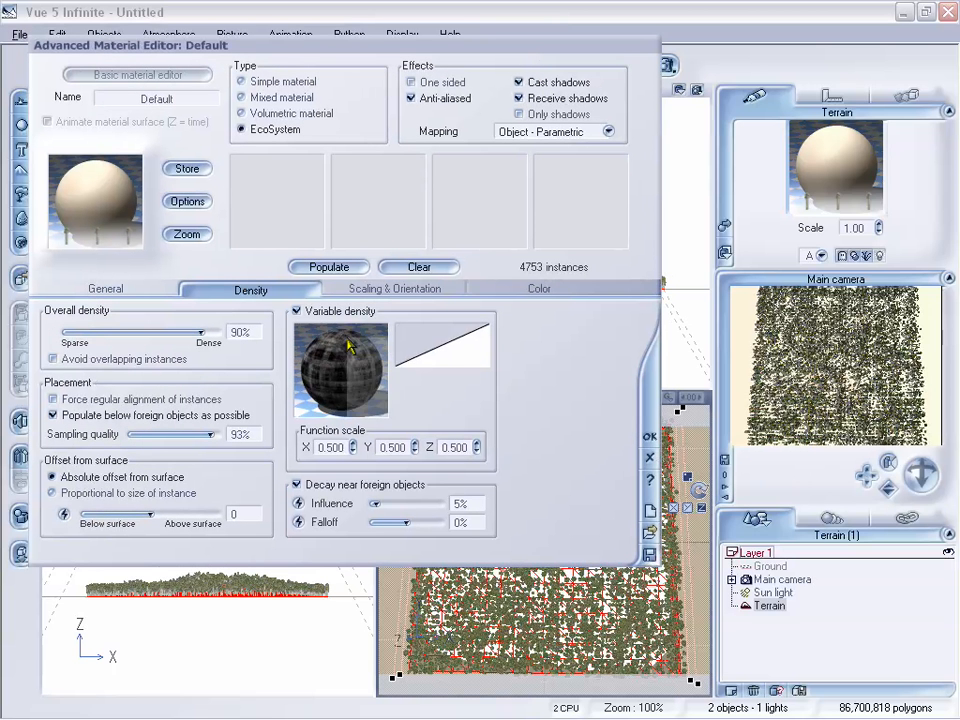
Step: Reopen the variable density function and set the fractal node's noise to Perlin Noises / Gradient
right_click(349, 342)
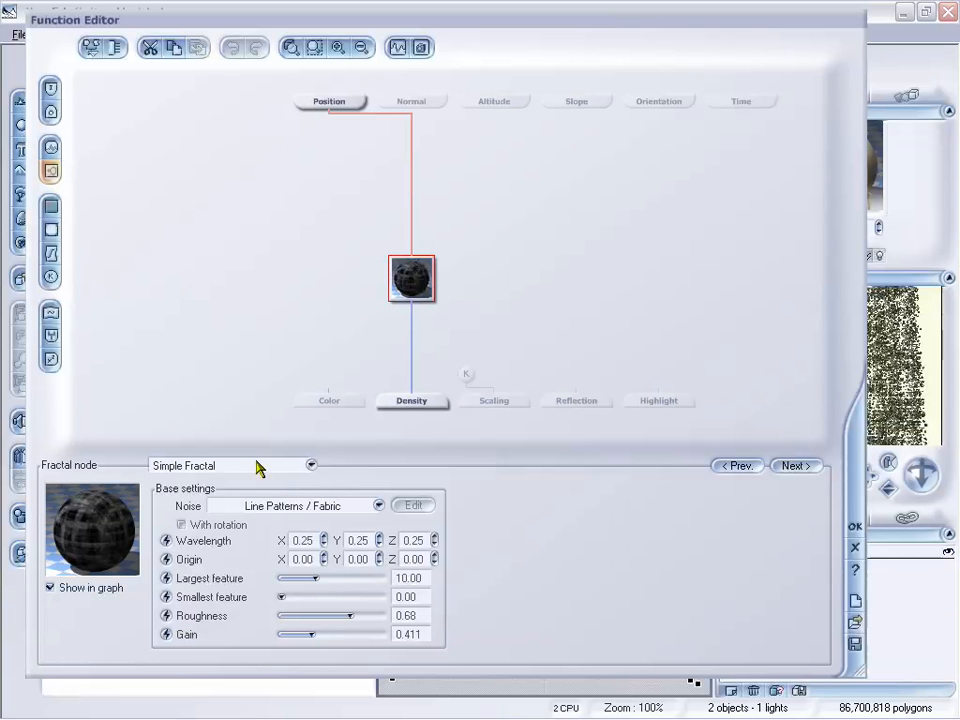
click(256, 462)
click(383, 466)
click(317, 506)
mouse_move(321, 621)
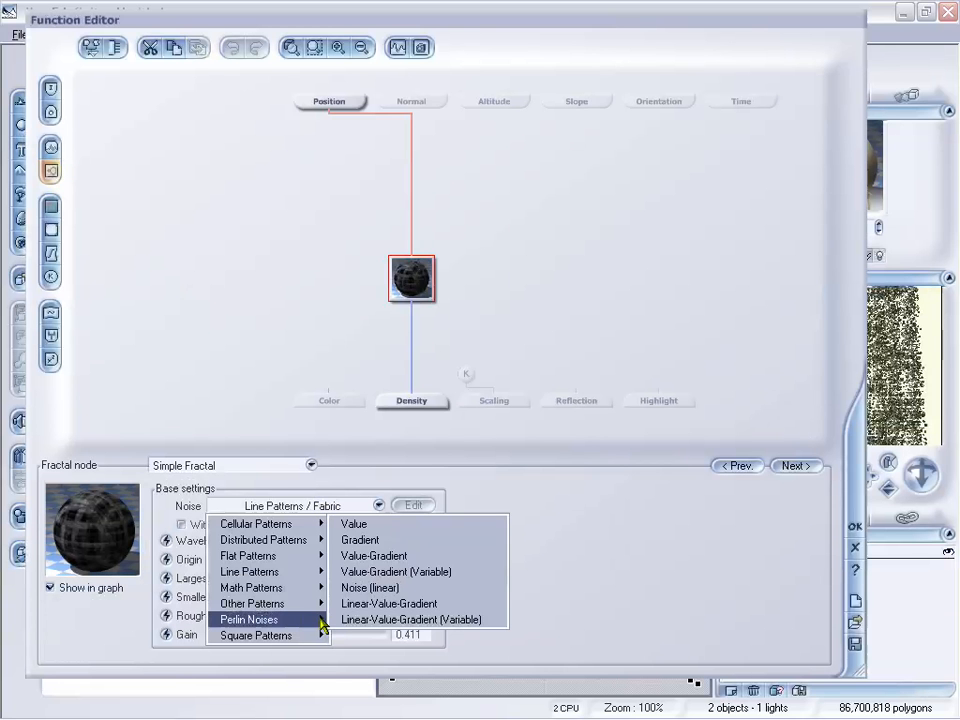
click(390, 540)
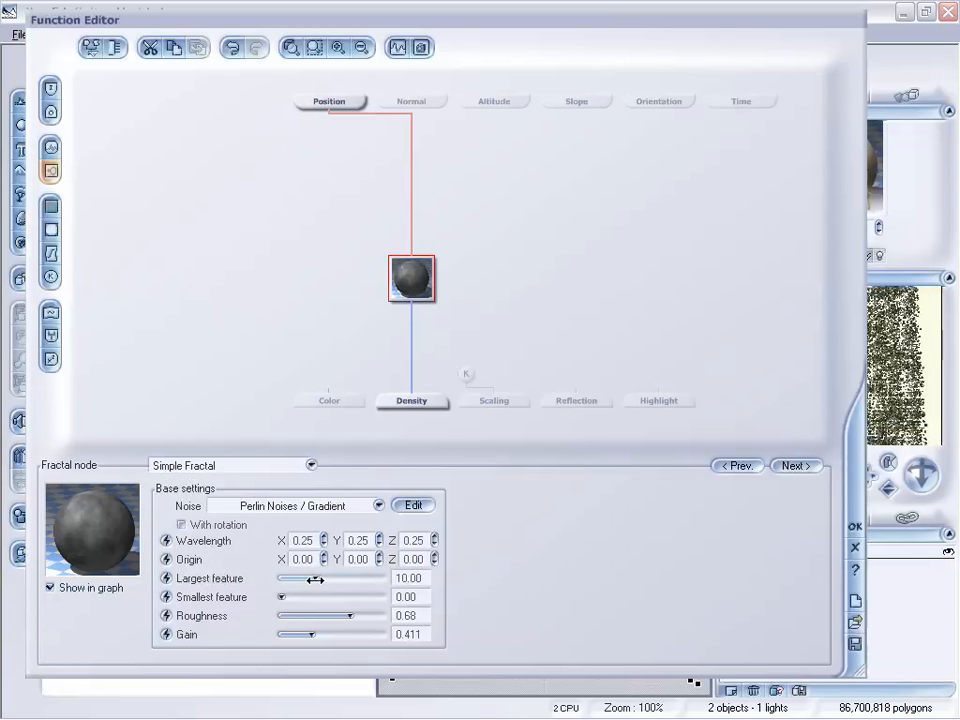
Step: Insert a Blender combiner node between the fractal node and the Density output, with space between the nodes
drag(402, 281, 402, 253)
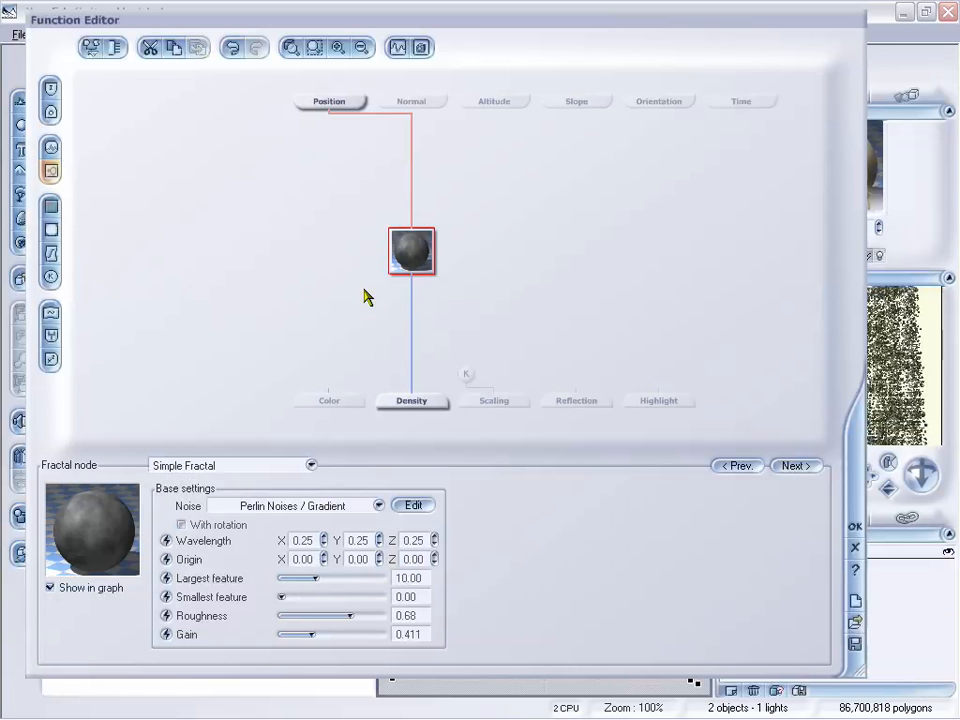
click(52, 343)
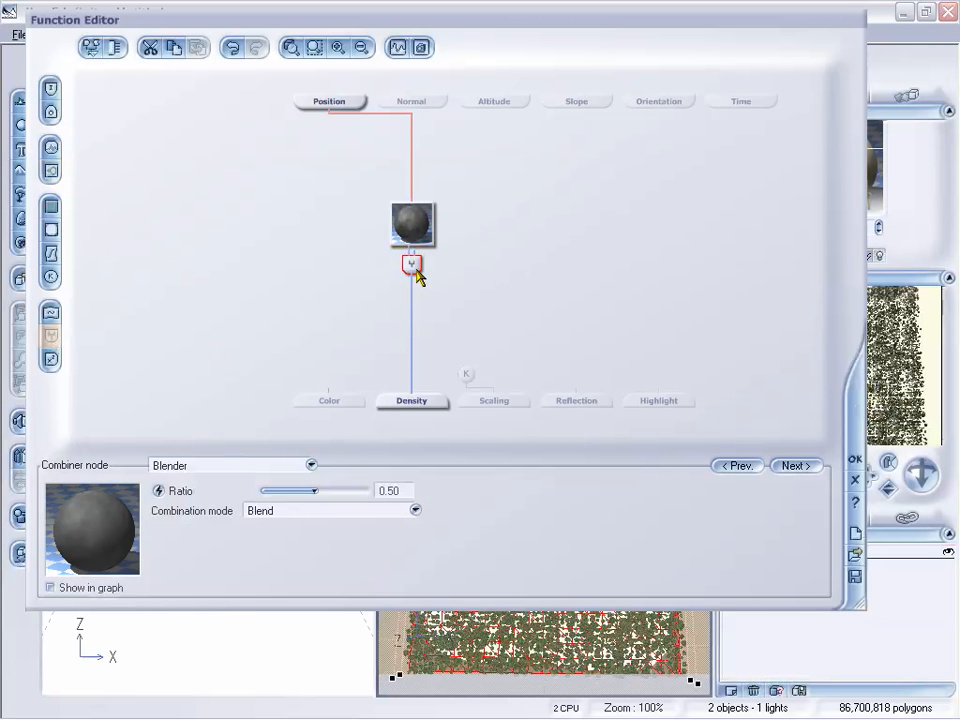
drag(420, 272, 420, 324)
Step: Add a second Simple Fractal node, connect it to the combiner's free input and arrange both fractals side by side above it
click(440, 268)
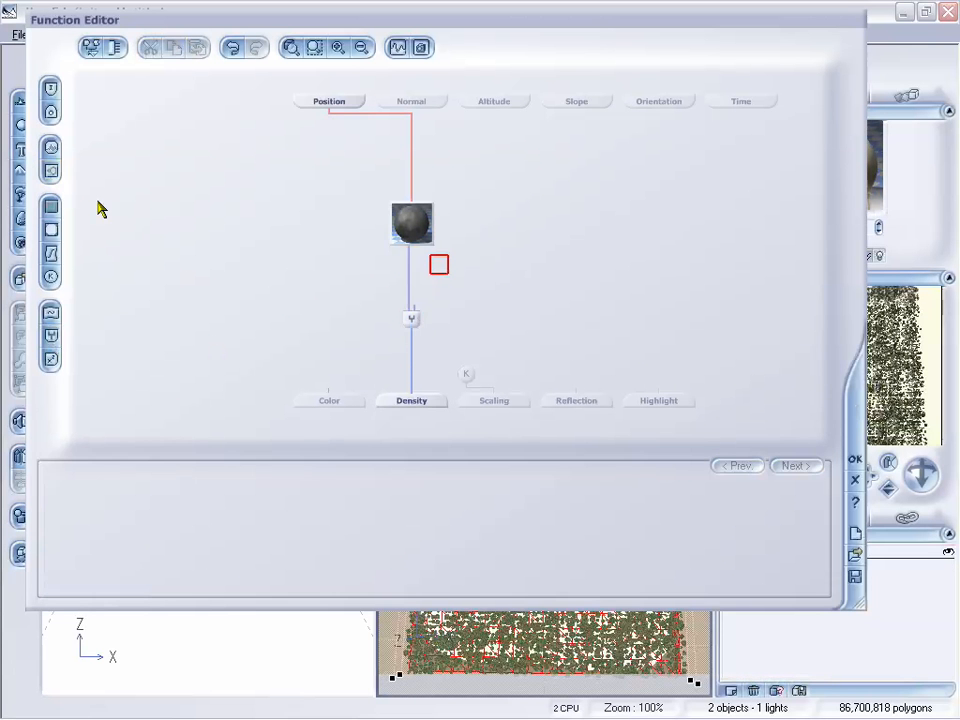
click(51, 172)
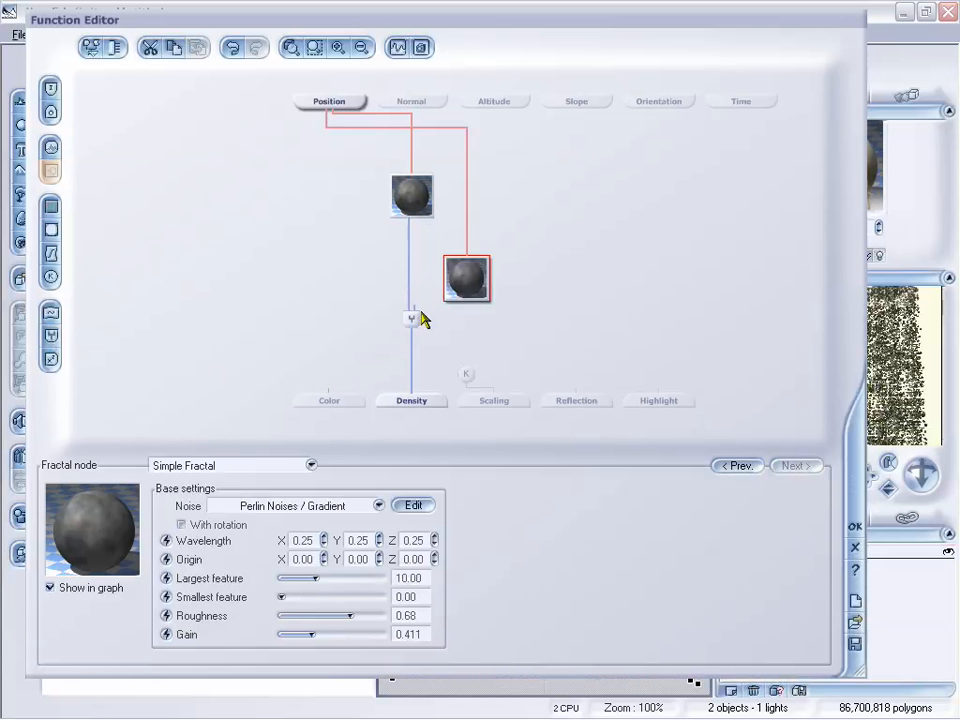
drag(415, 313, 456, 272)
click(414, 210)
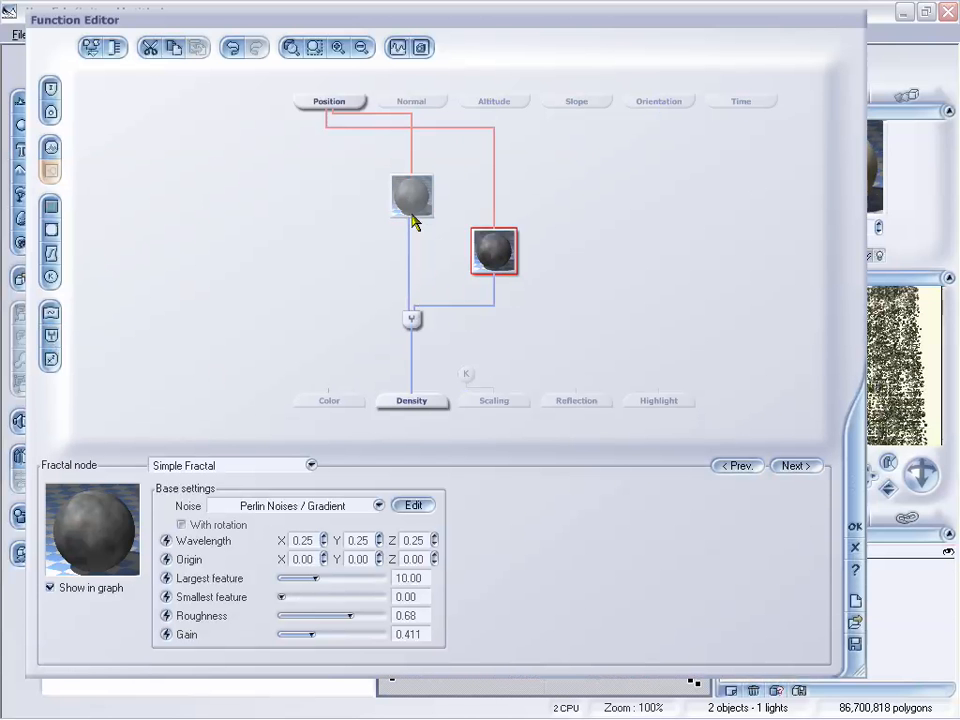
click(497, 264)
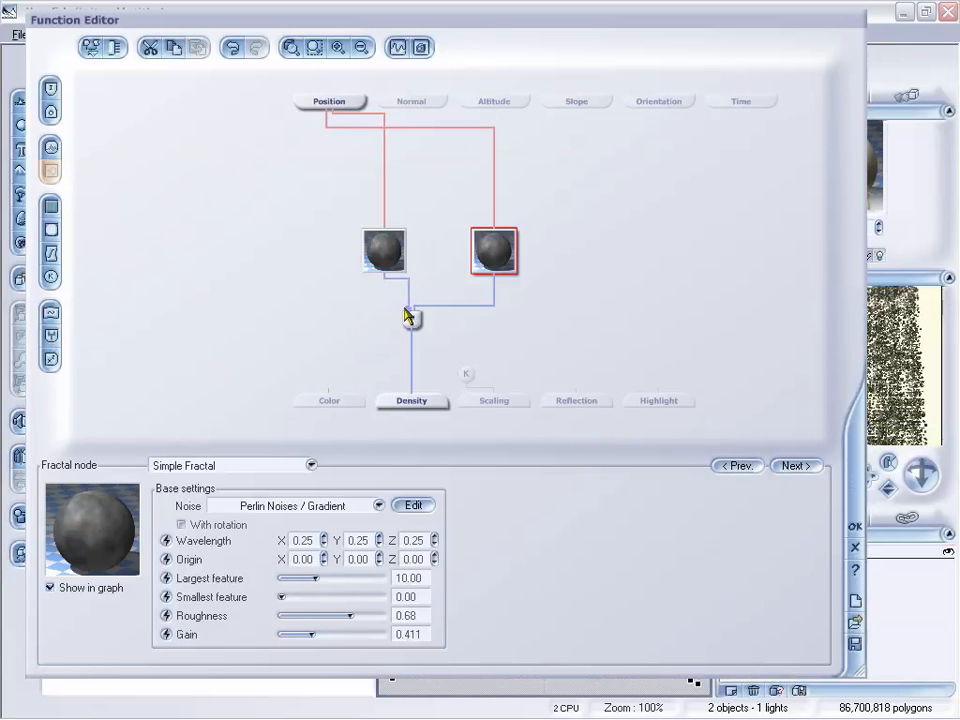
click(417, 328)
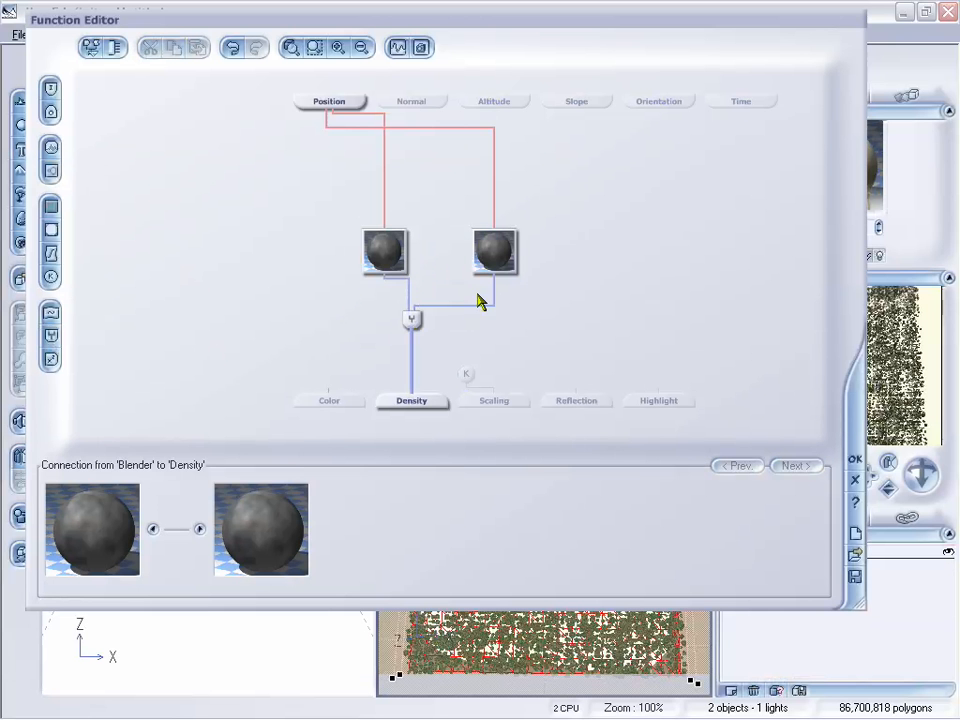
click(413, 320)
Step: Delete the second fractal node, the combiner and the first fractal node, emptying the density graph
click(490, 263)
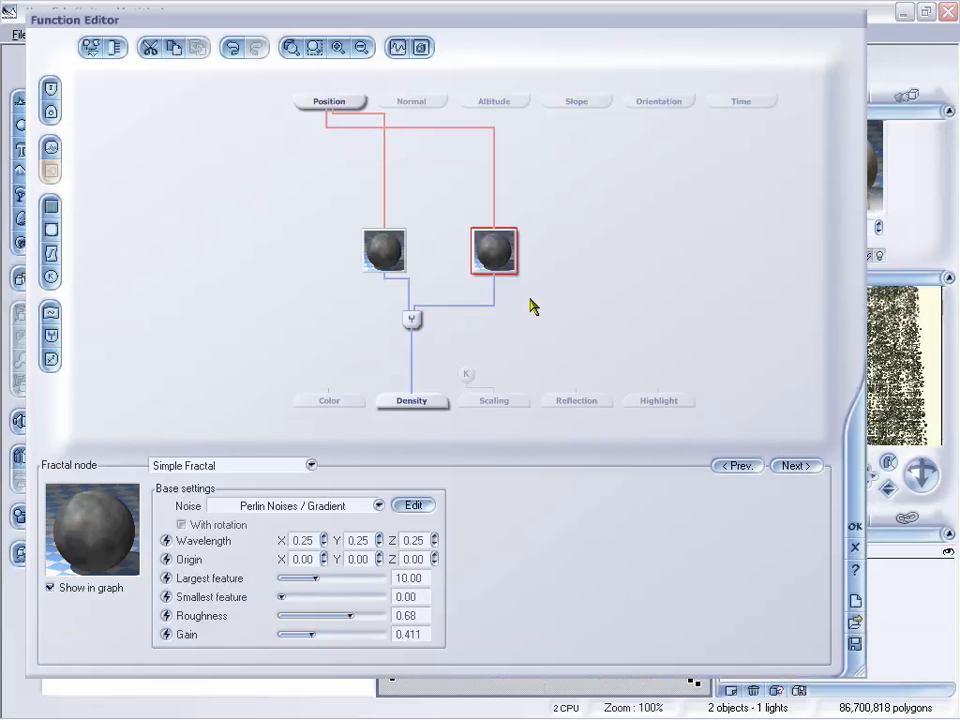
key(Delete)
click(378, 258)
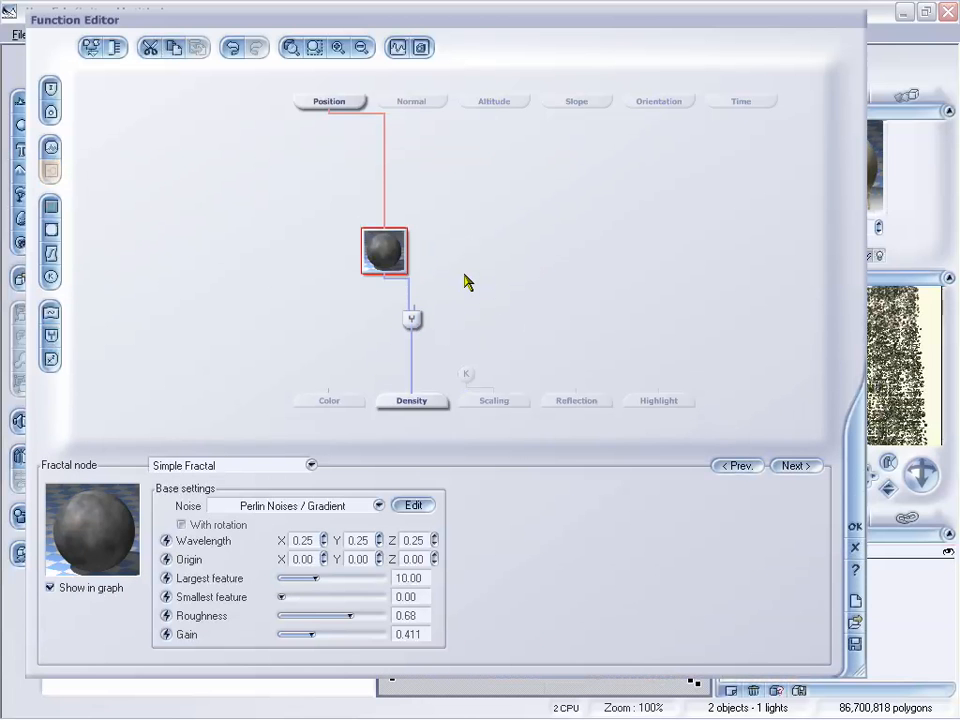
click(413, 320)
key(Delete)
click(386, 252)
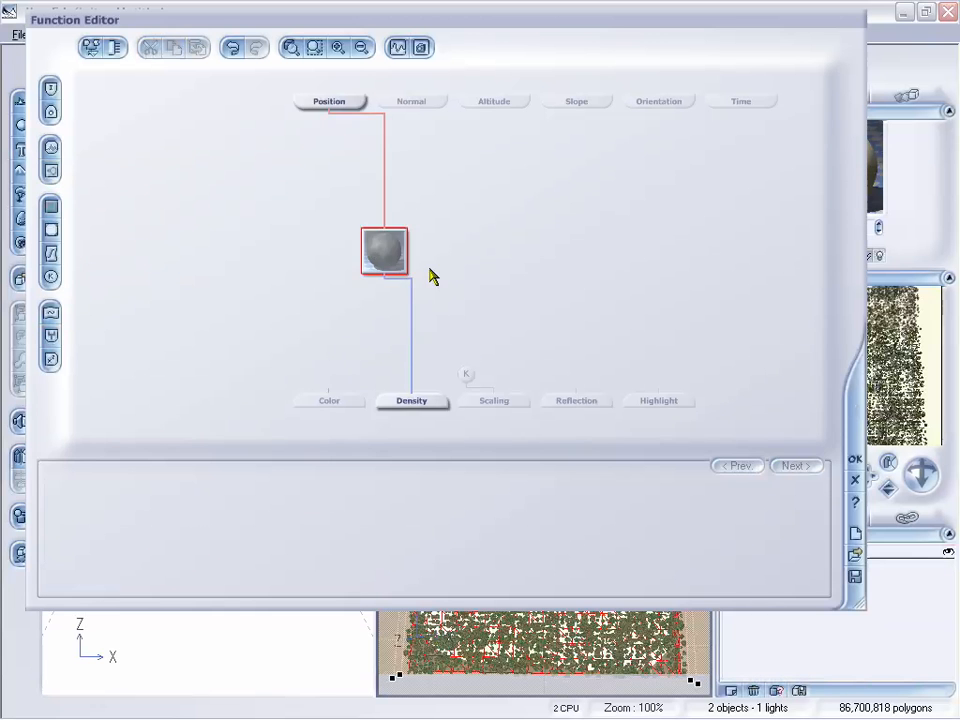
key(Delete)
Step: Accept the emptied density function, repopulate the terrain and check the tree coverage in the views
drag(540, 18, 518, 16)
click(833, 458)
click(329, 266)
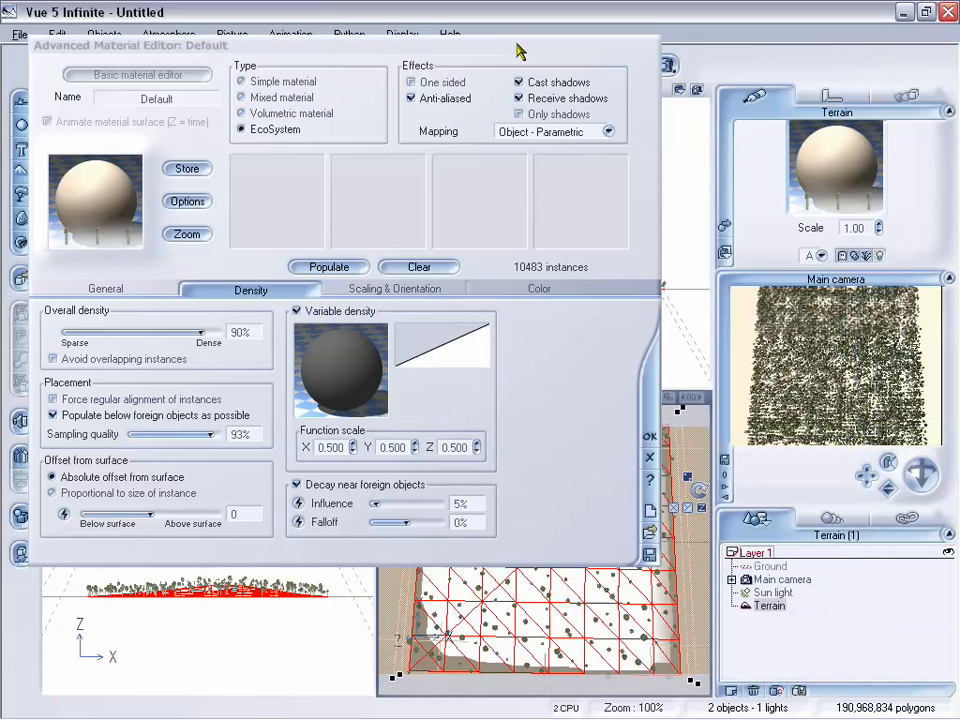
drag(514, 47, 412, 86)
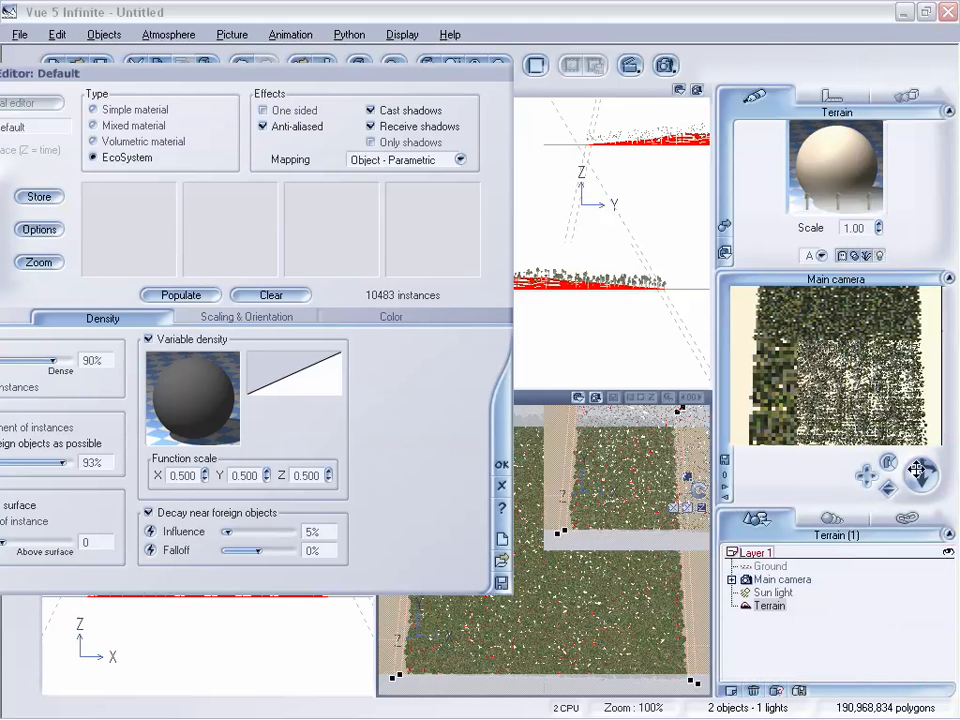
drag(917, 470, 915, 467)
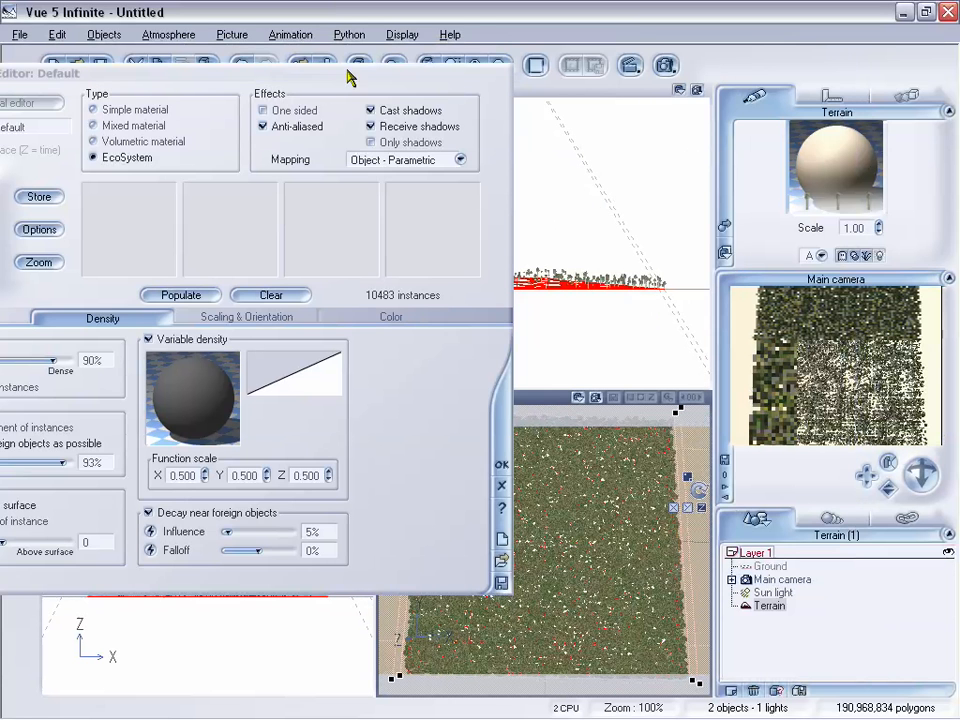
drag(350, 77, 480, 52)
drag(473, 38, 466, 24)
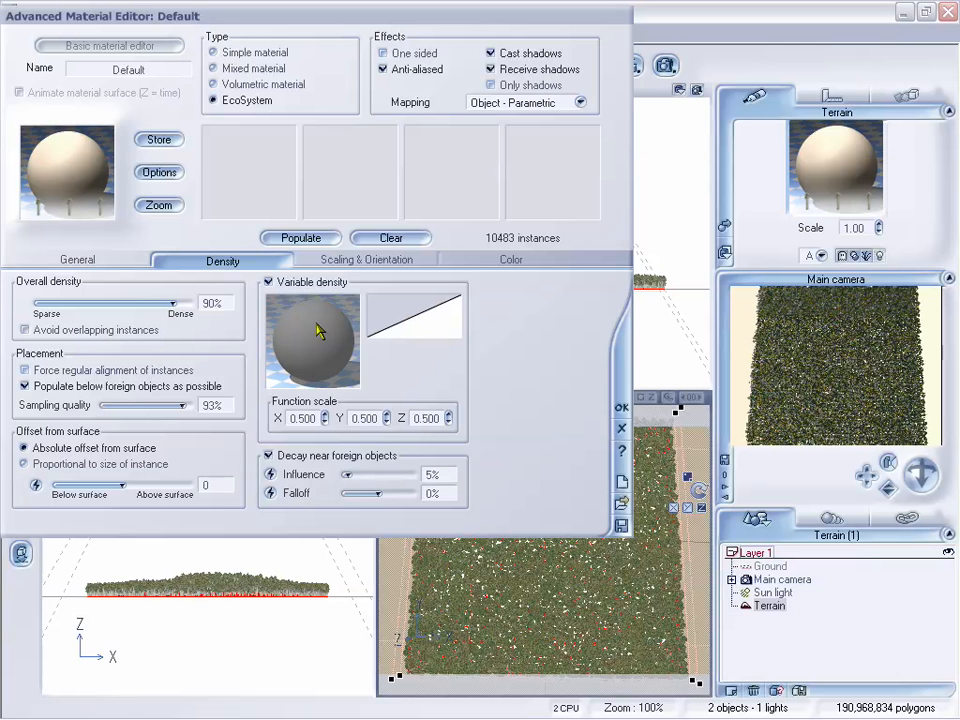
Step: Reopen the variable density function and add a Texture Map node feeding Density, placed a little above the output
right_click(307, 325)
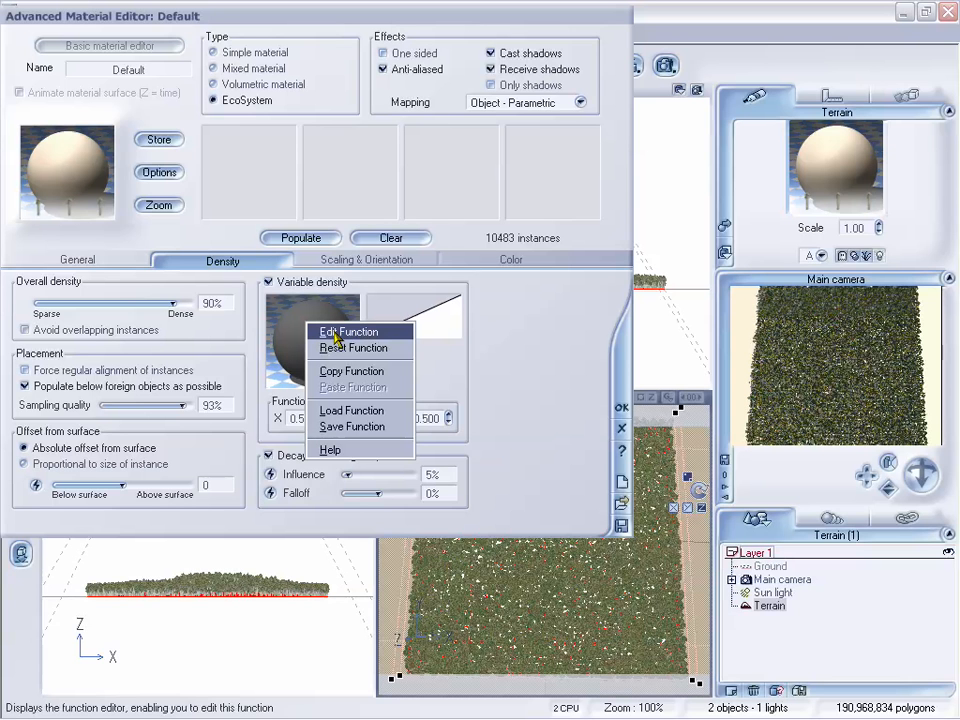
click(334, 333)
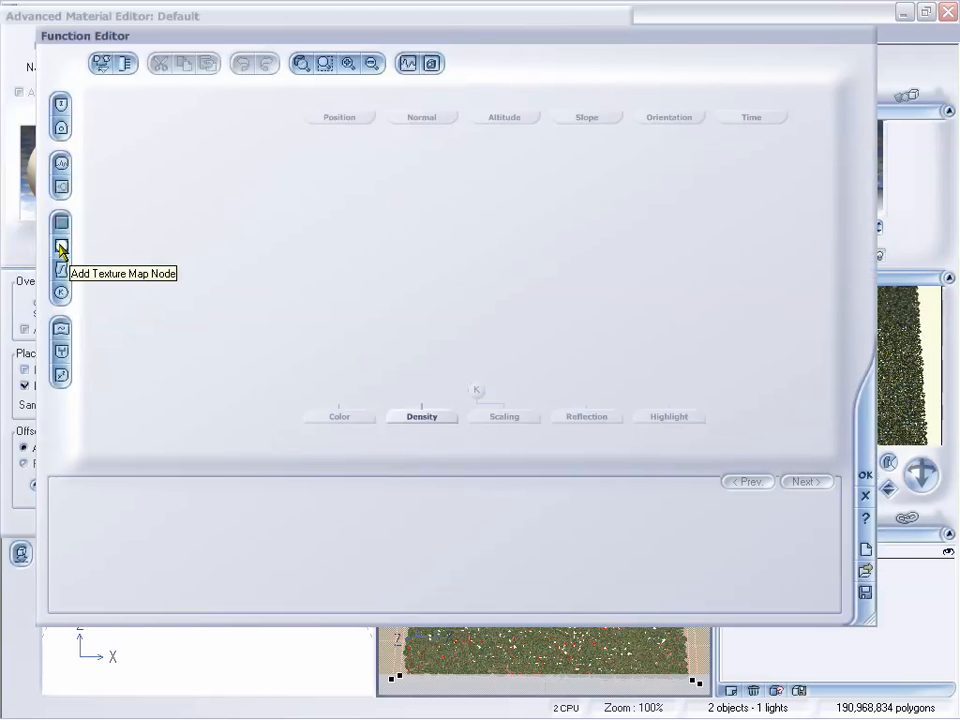
click(61, 247)
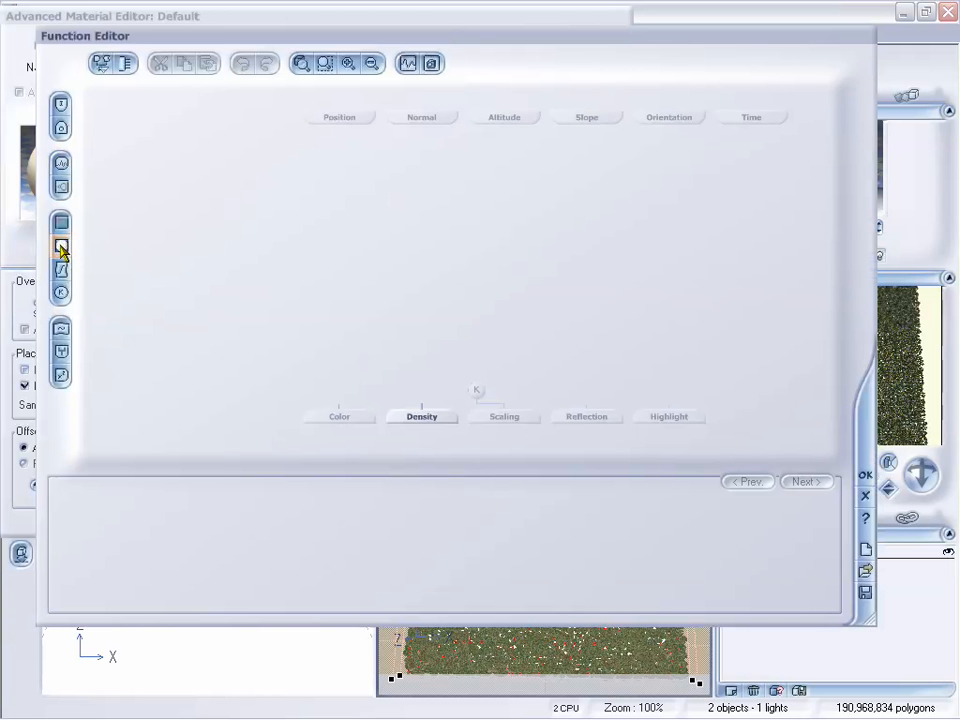
click(428, 418)
click(61, 247)
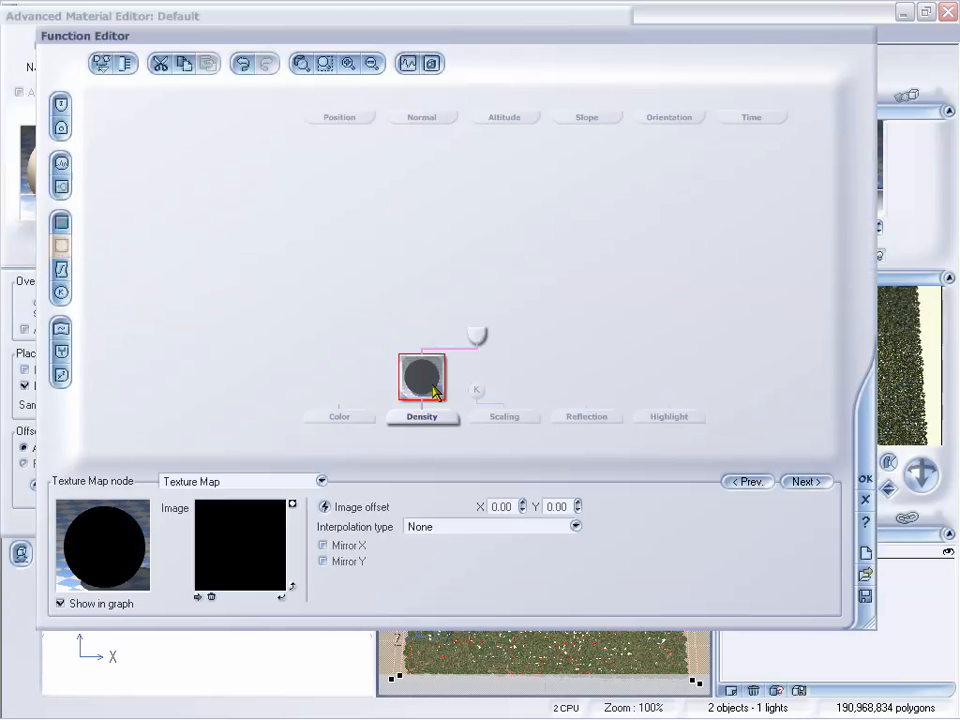
drag(428, 378, 436, 322)
click(478, 226)
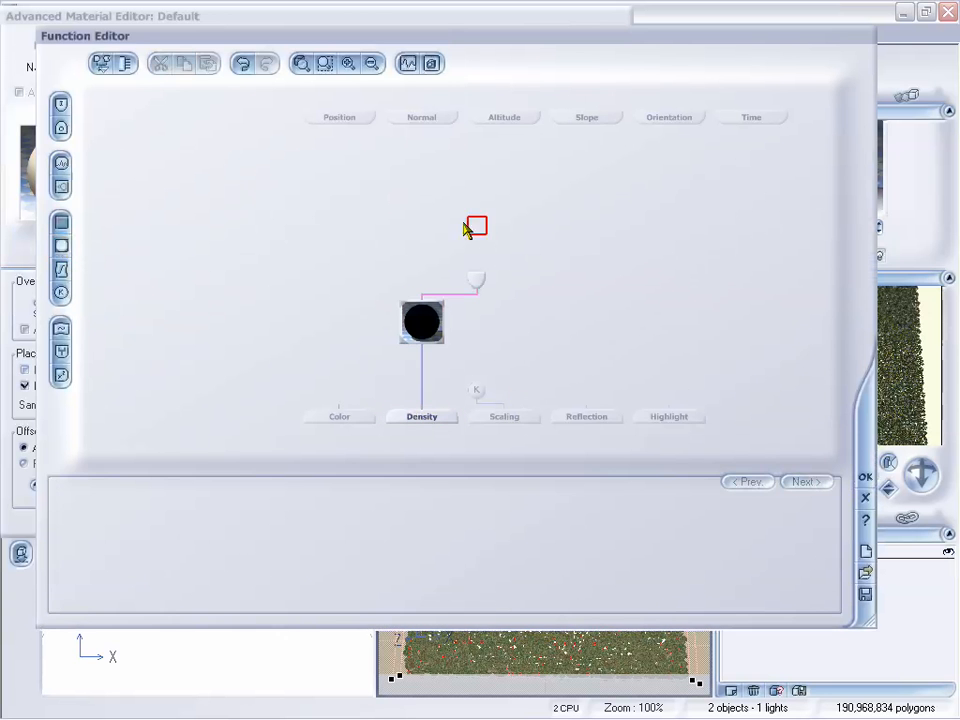
click(436, 316)
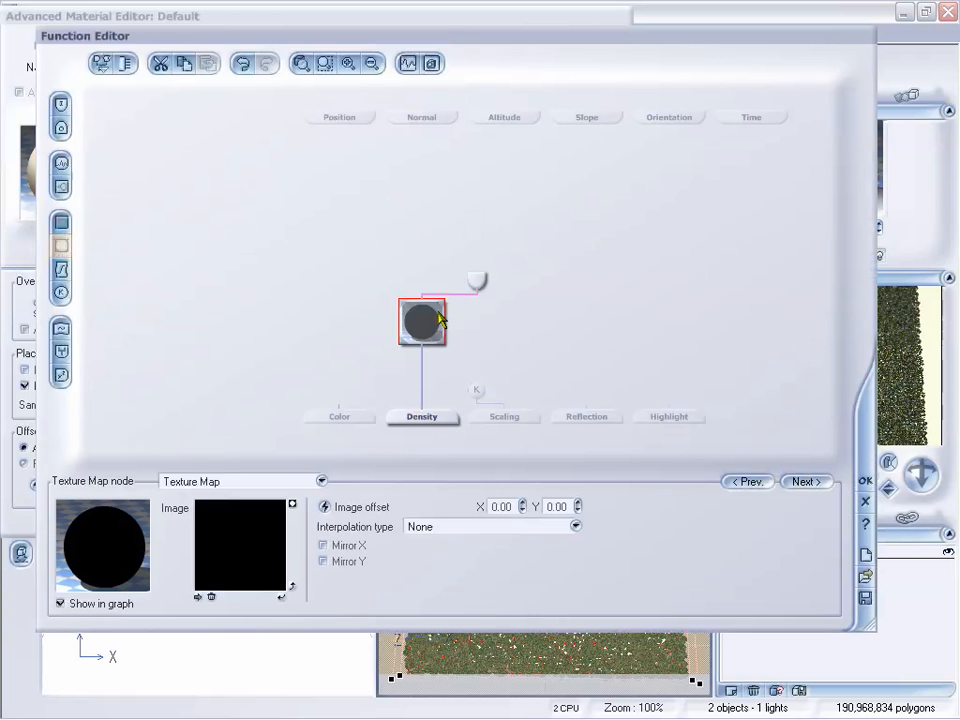
Step: Set the mapping mode of the Texture Map's UV Coordinates input node to Flat (vertical)
click(479, 280)
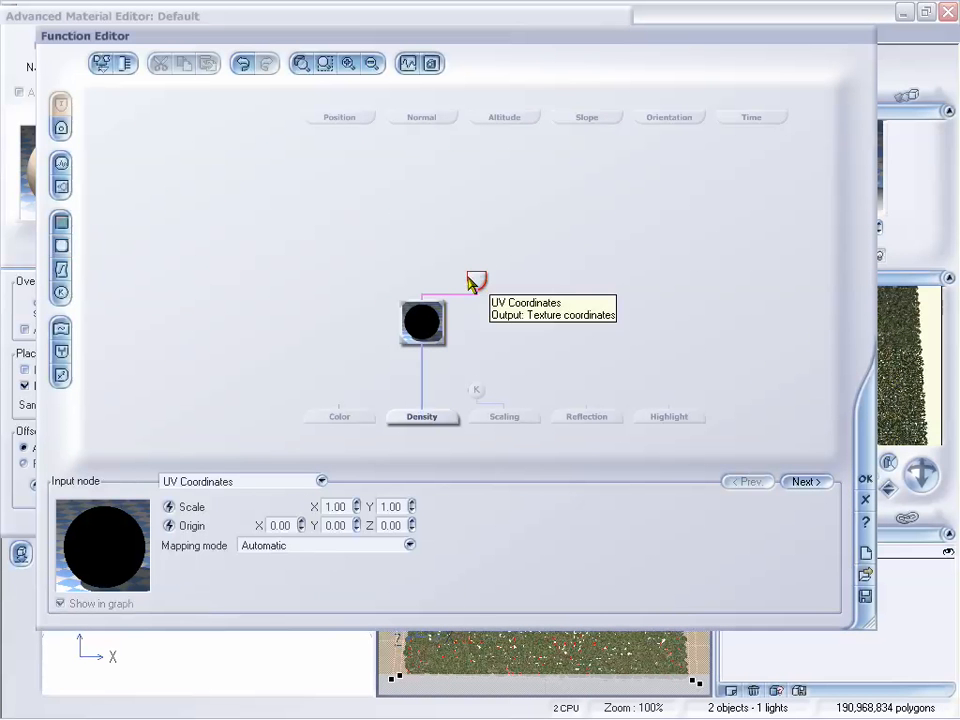
mouse_move(480, 281)
mouse_down()
mouse_move(469, 268)
mouse_move(470, 297)
mouse_up()
click(321, 546)
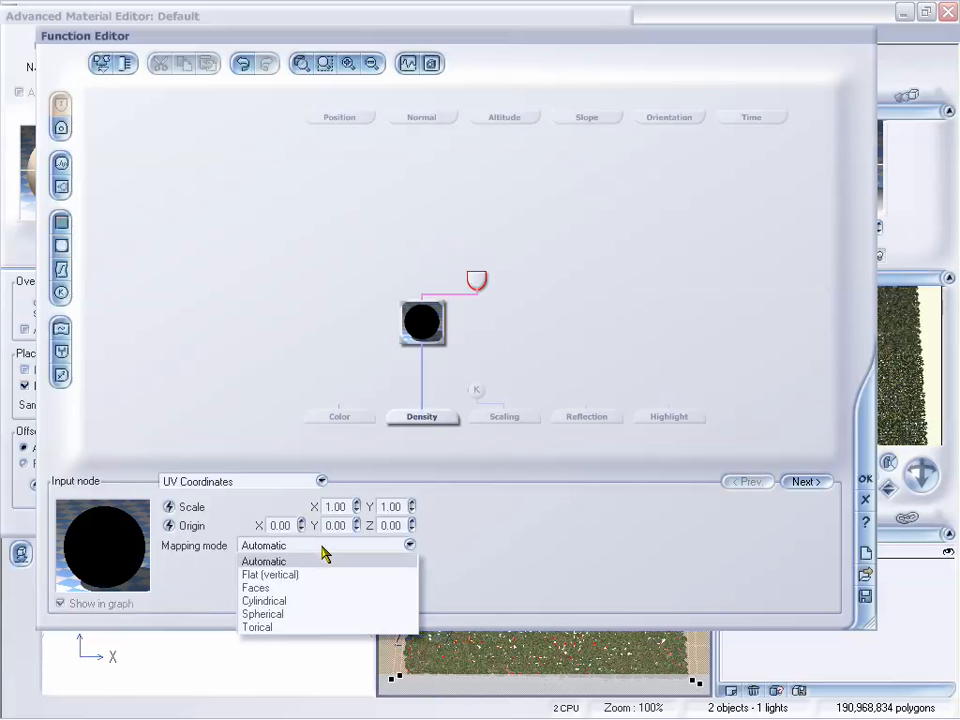
click(320, 575)
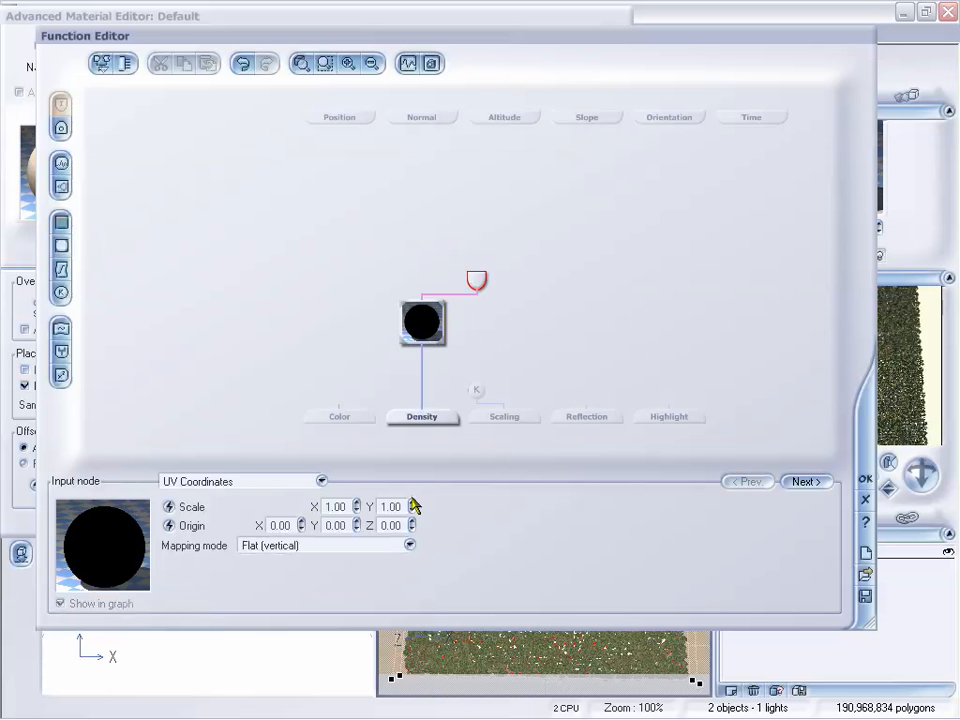
drag(558, 43, 511, 44)
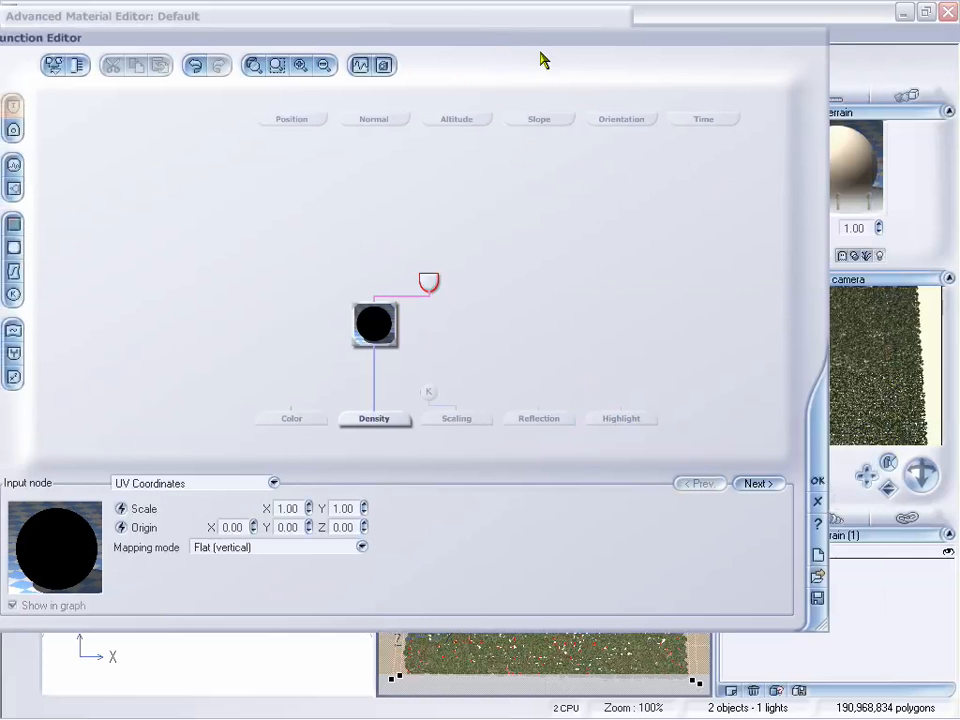
drag(512, 44, 553, 38)
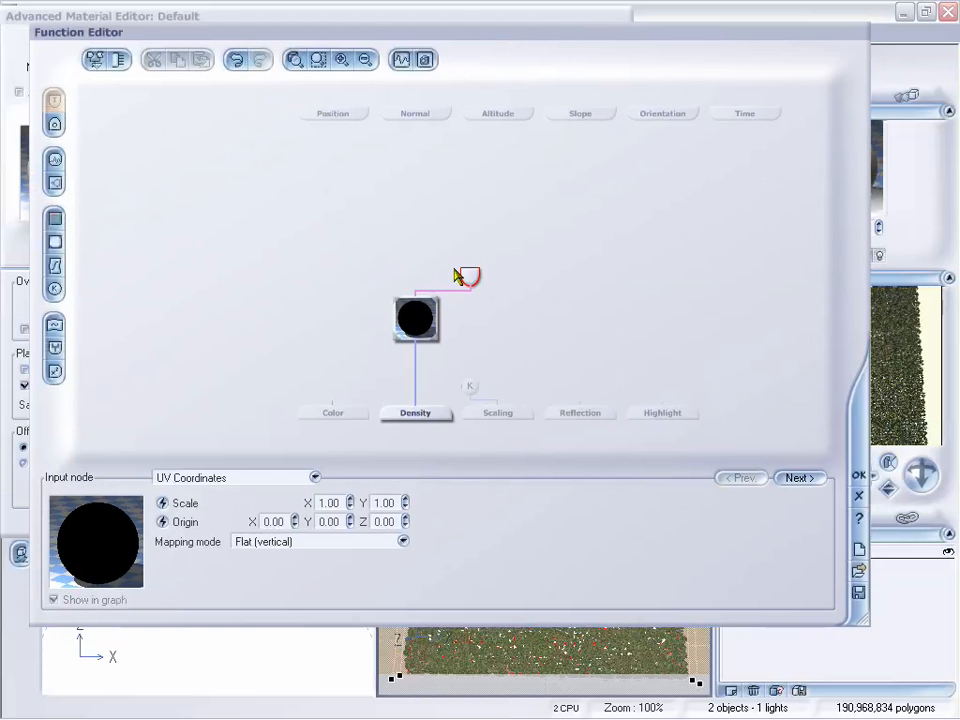
Step: Select the Texture Map node feeding Density and open the picture browser for its image
click(417, 323)
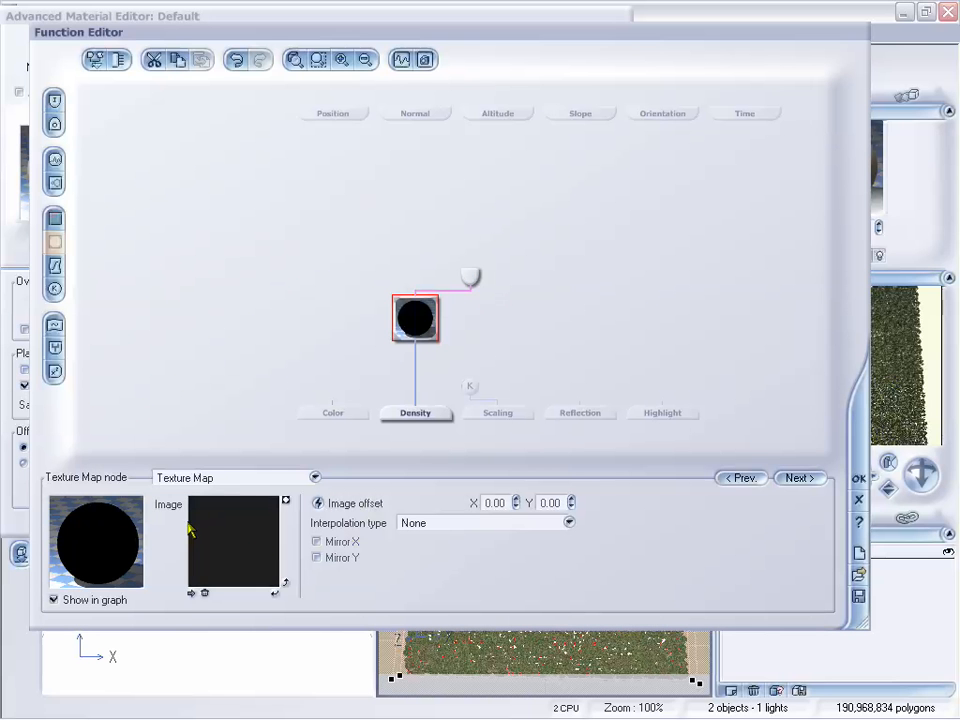
click(194, 593)
drag(455, 105, 470, 78)
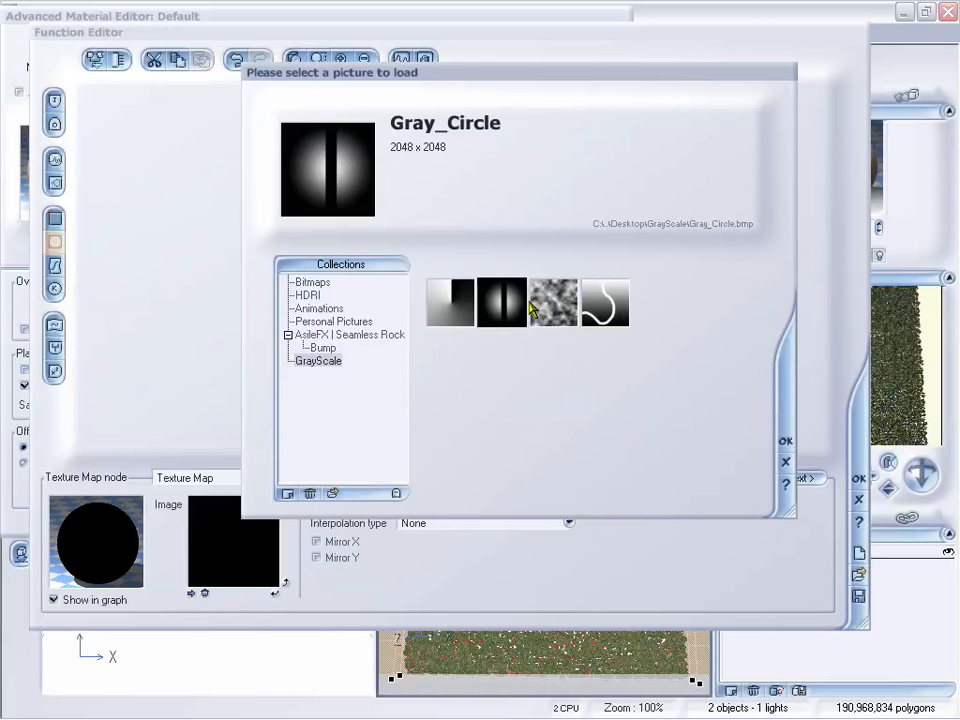
Step: Browse the Bitmaps collection briefly, then compare the four pictures in the GrayScale collection as candidate density maps
click(313, 284)
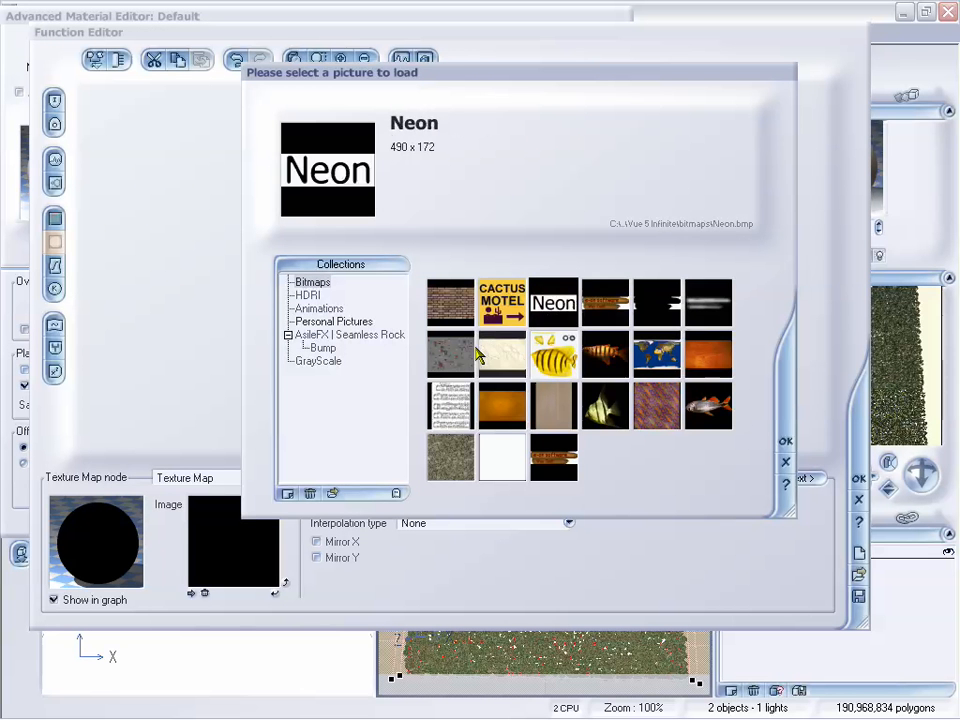
click(554, 355)
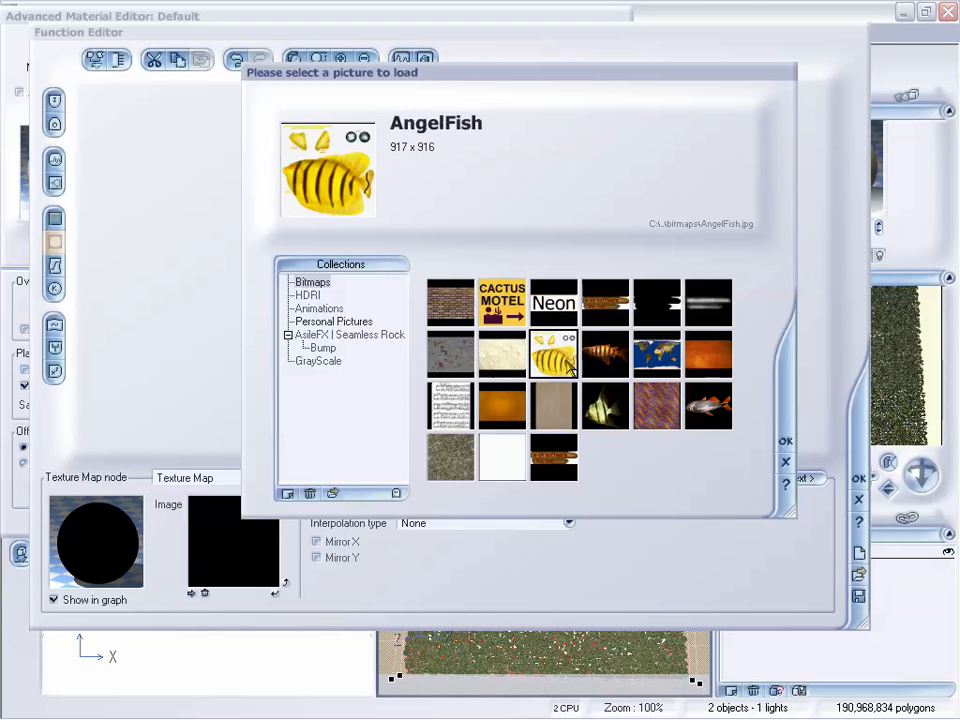
click(318, 363)
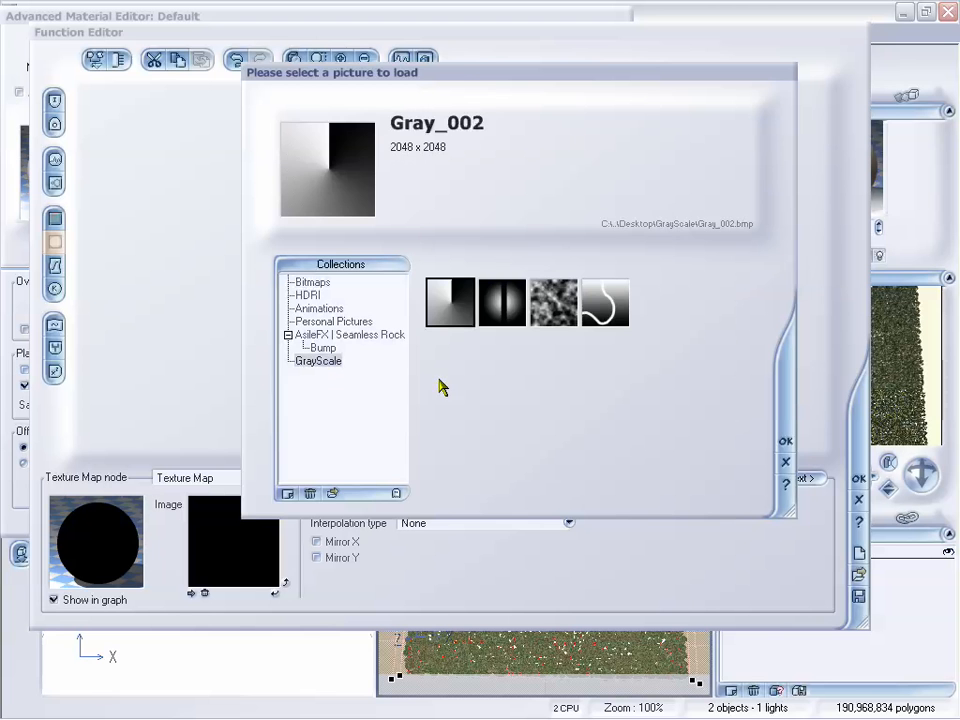
click(502, 302)
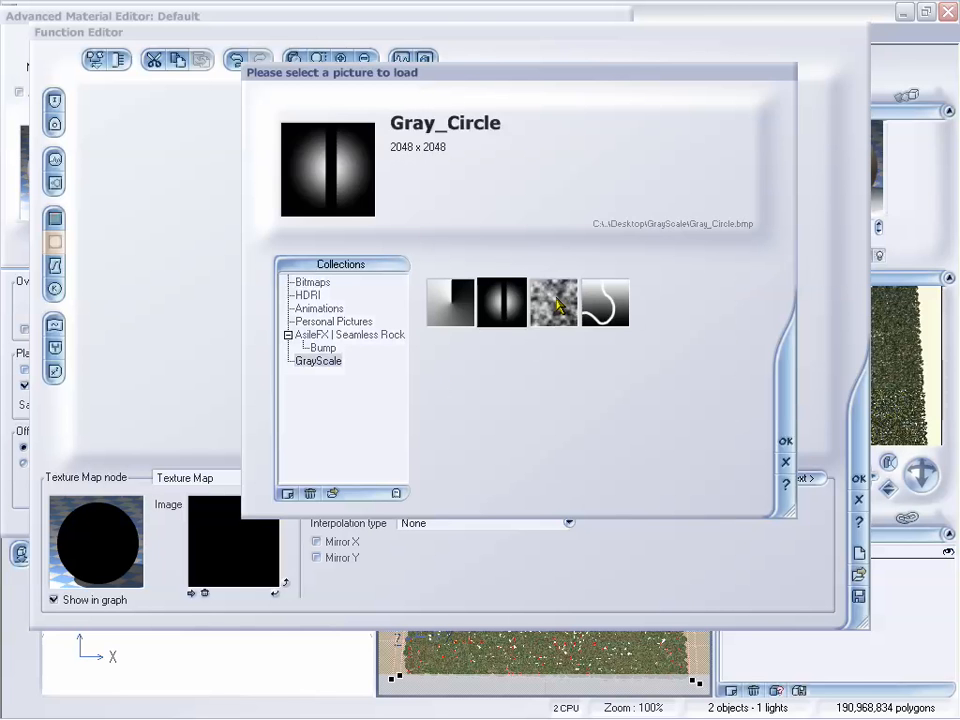
click(553, 302)
click(610, 308)
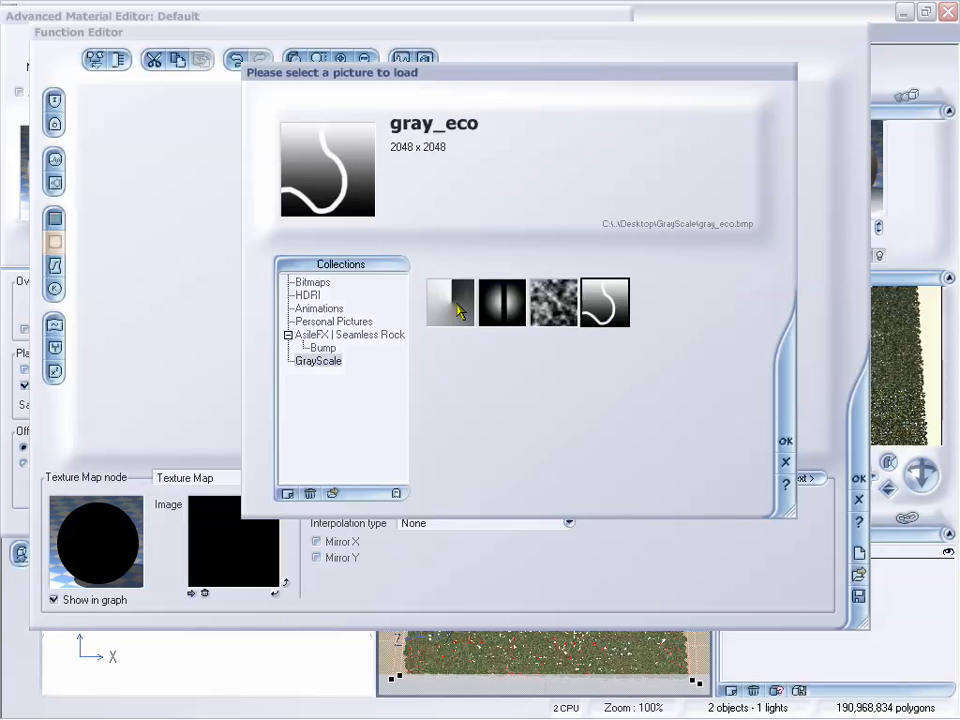
click(456, 318)
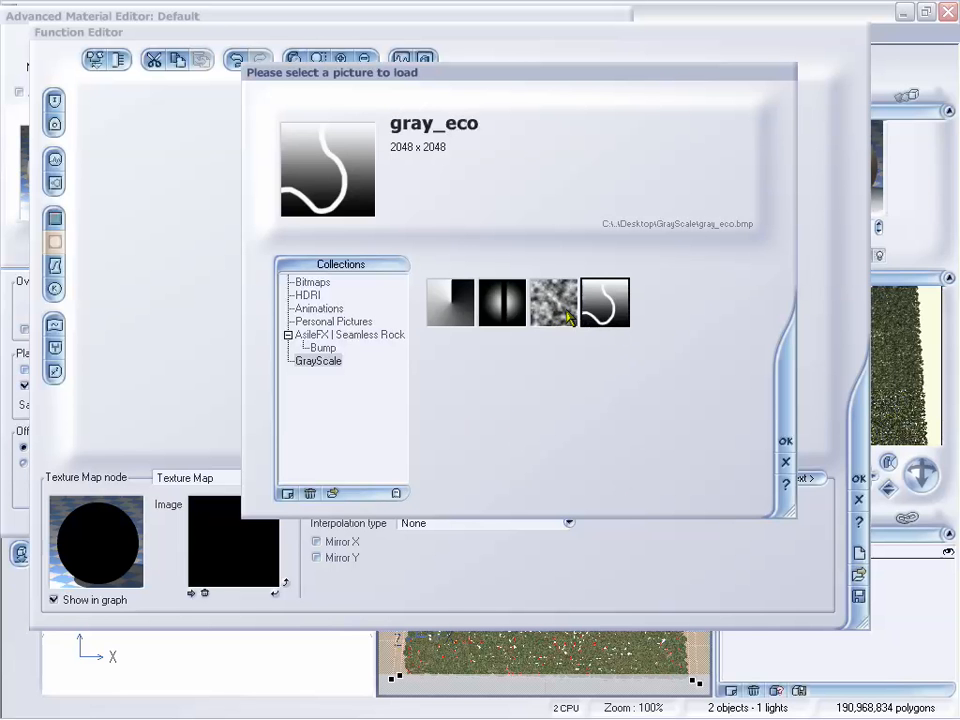
click(466, 318)
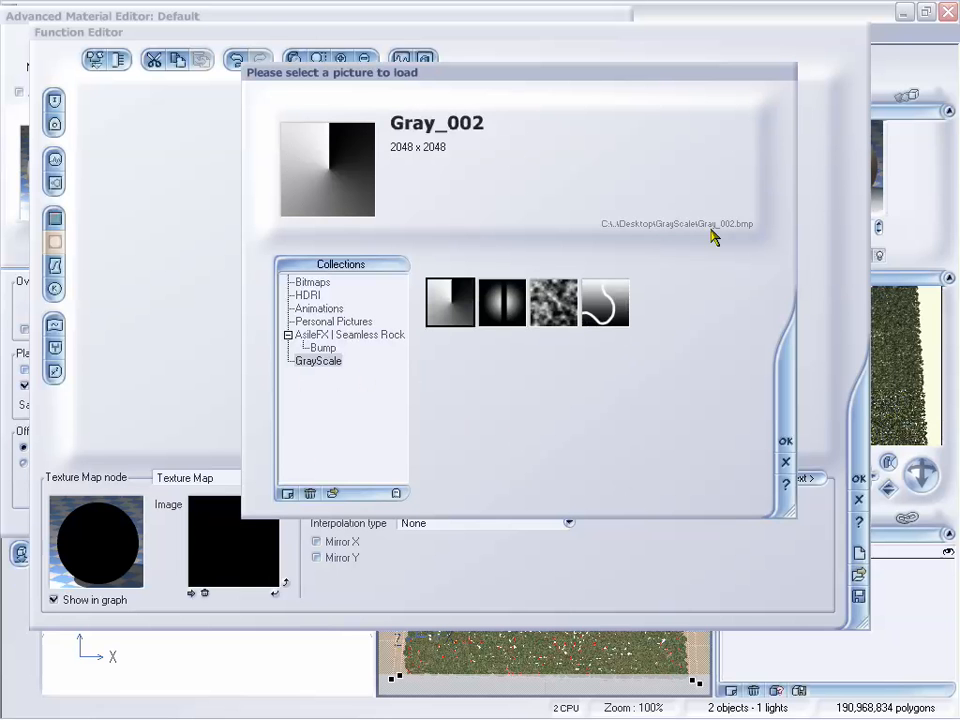
drag(601, 72, 597, 84)
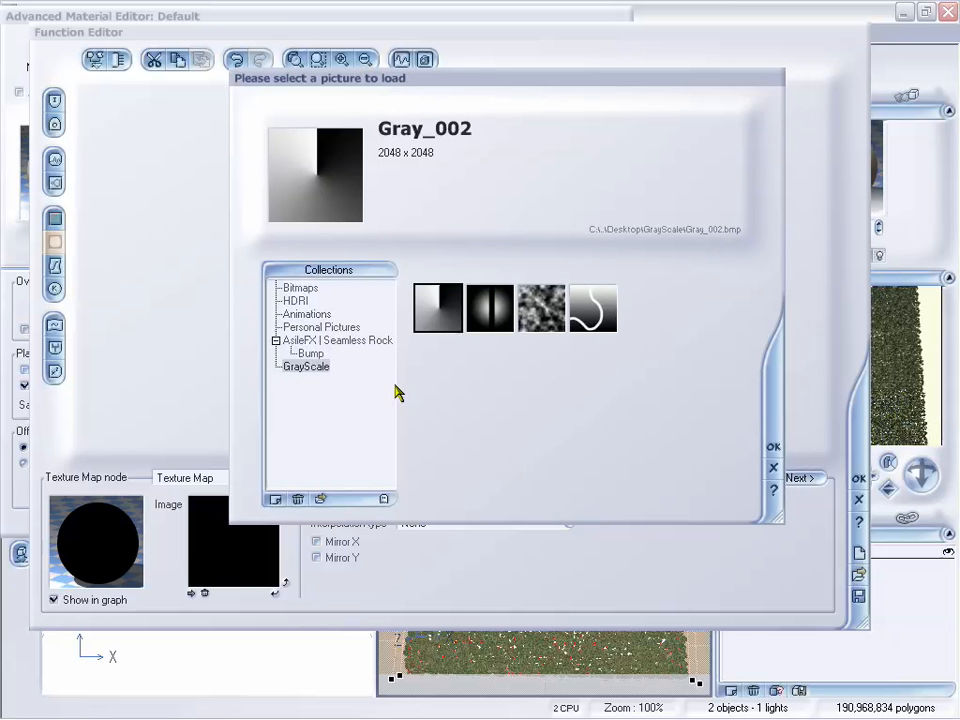
click(589, 318)
click(544, 318)
click(490, 314)
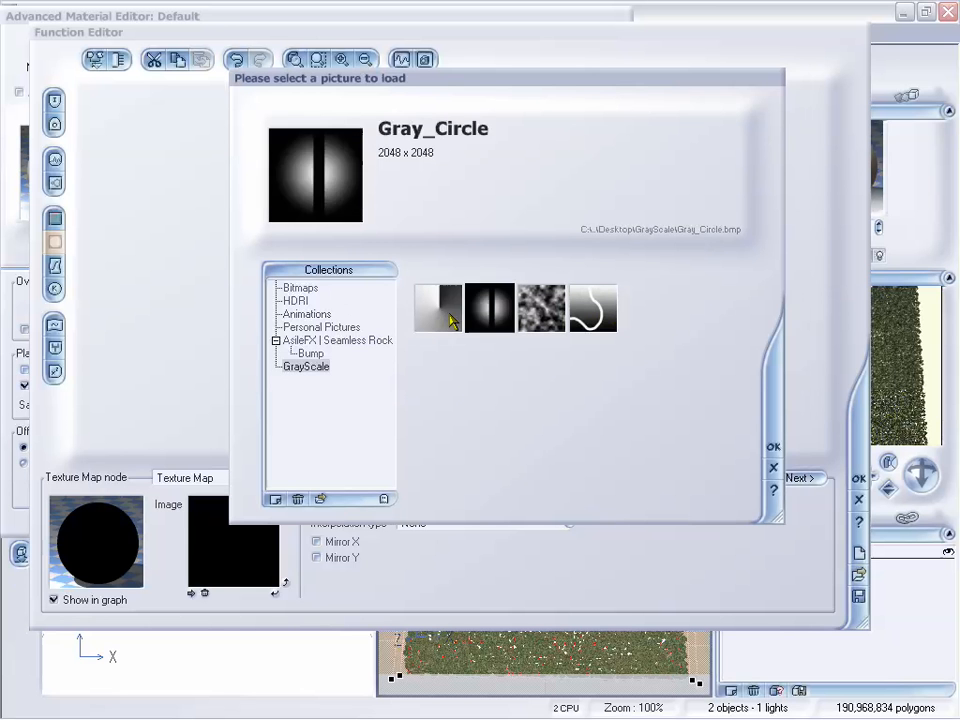
Step: Load the Gray_002 picture from the GrayScale collection as the Texture Map node's image
click(440, 314)
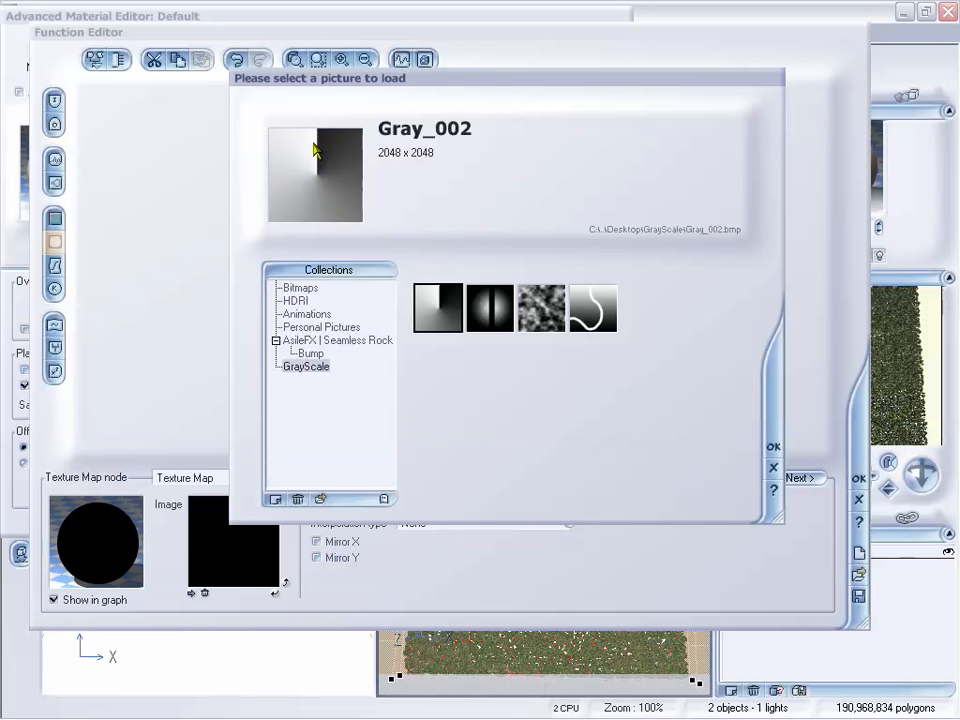
click(772, 449)
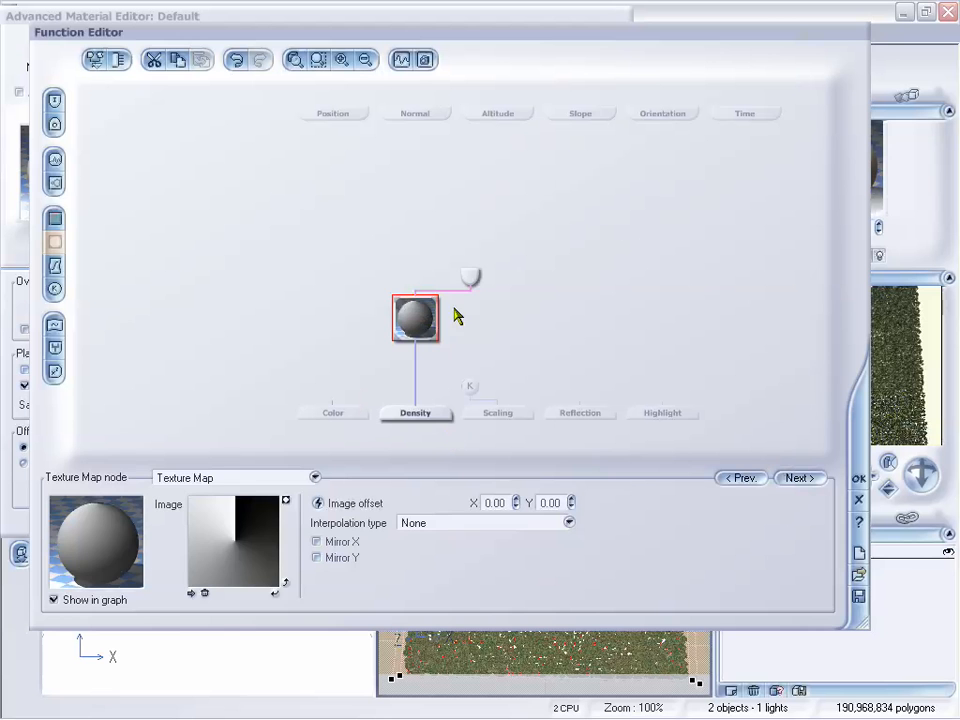
click(474, 278)
click(419, 318)
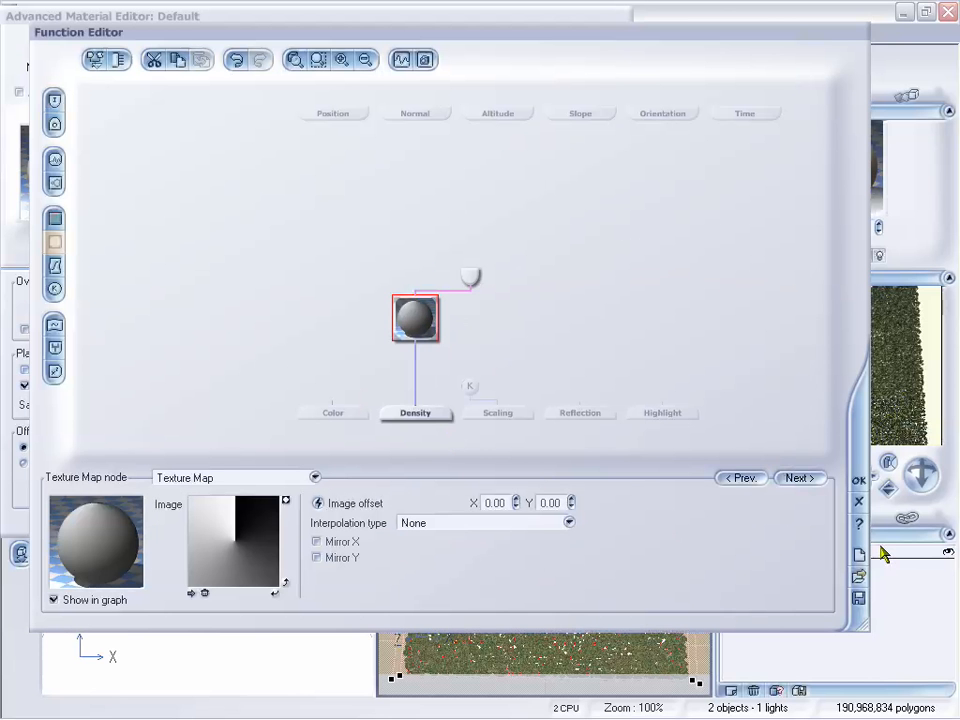
Step: Accept the density function and set the variable density's X function scale to 1
click(858, 480)
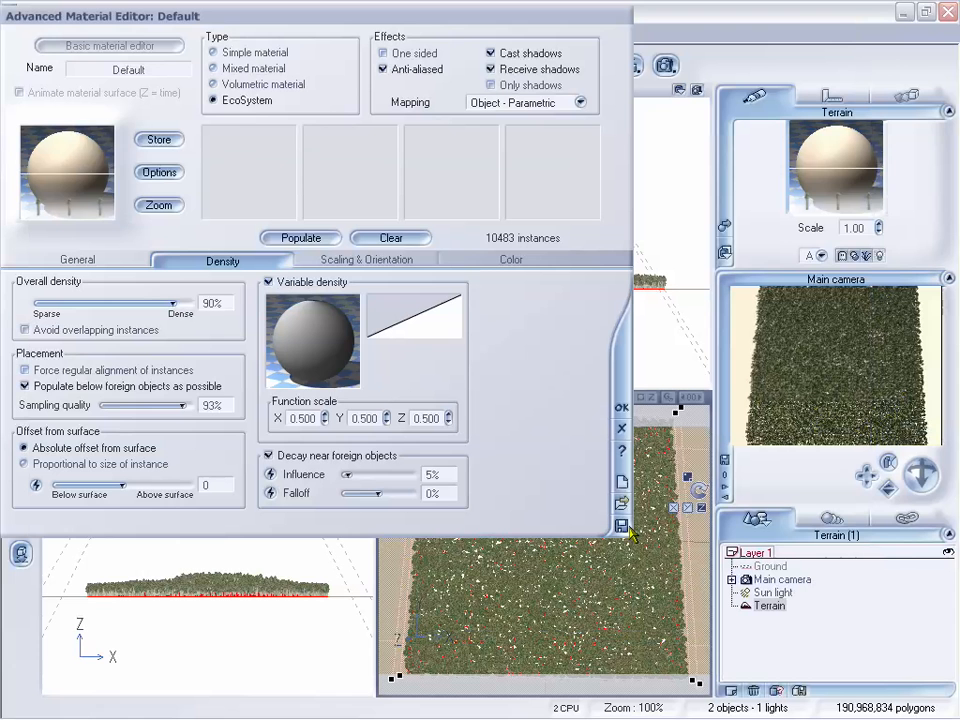
click(312, 418)
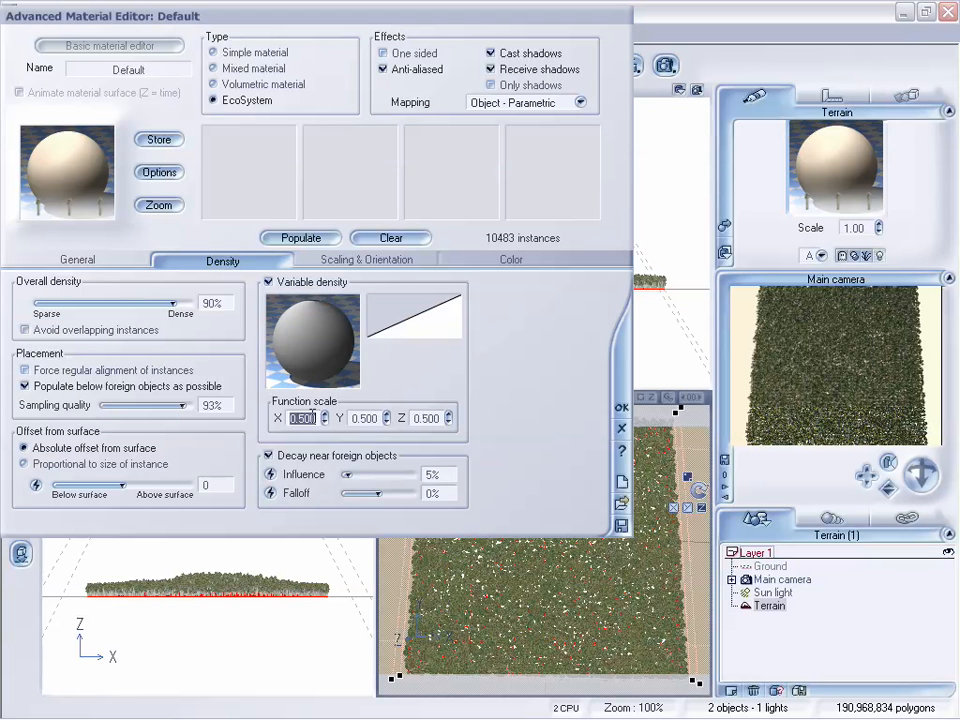
key(Return)
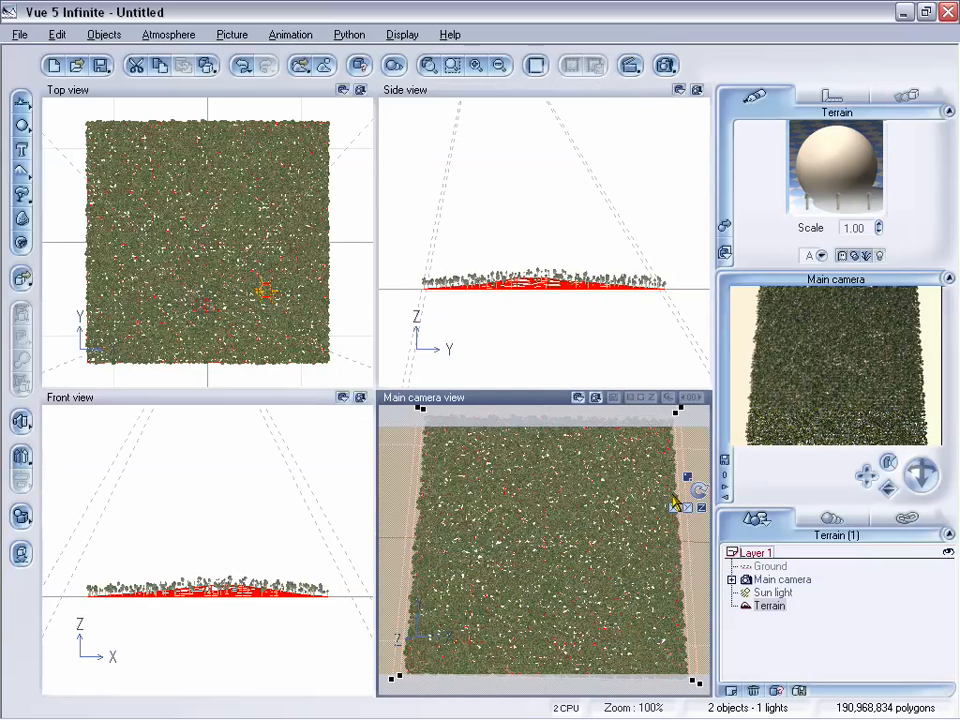
double_click(606, 519)
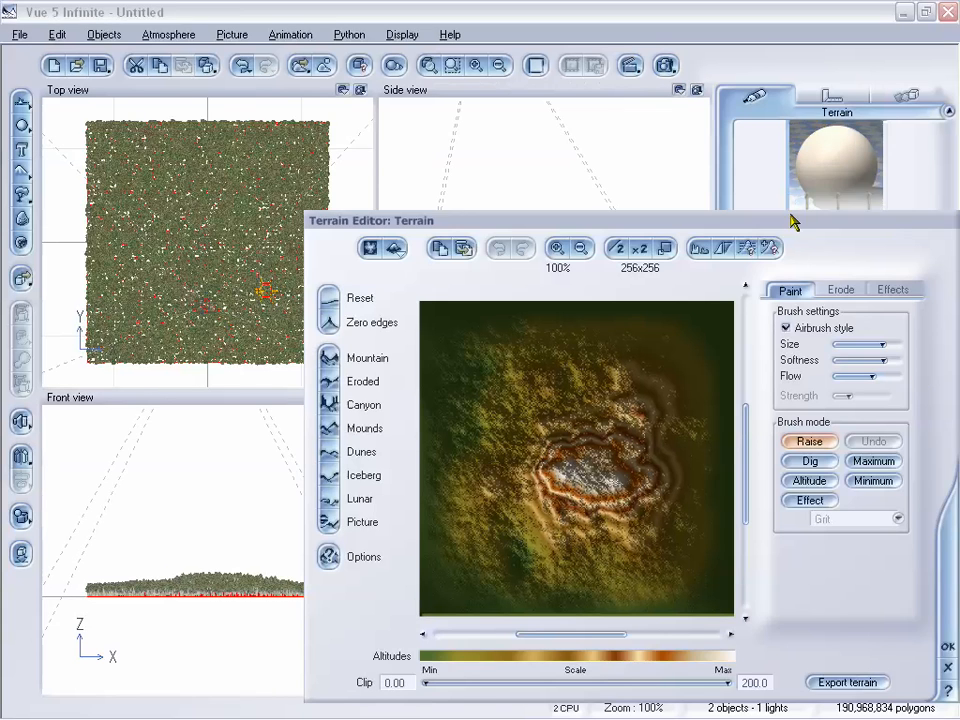
drag(655, 224, 506, 143)
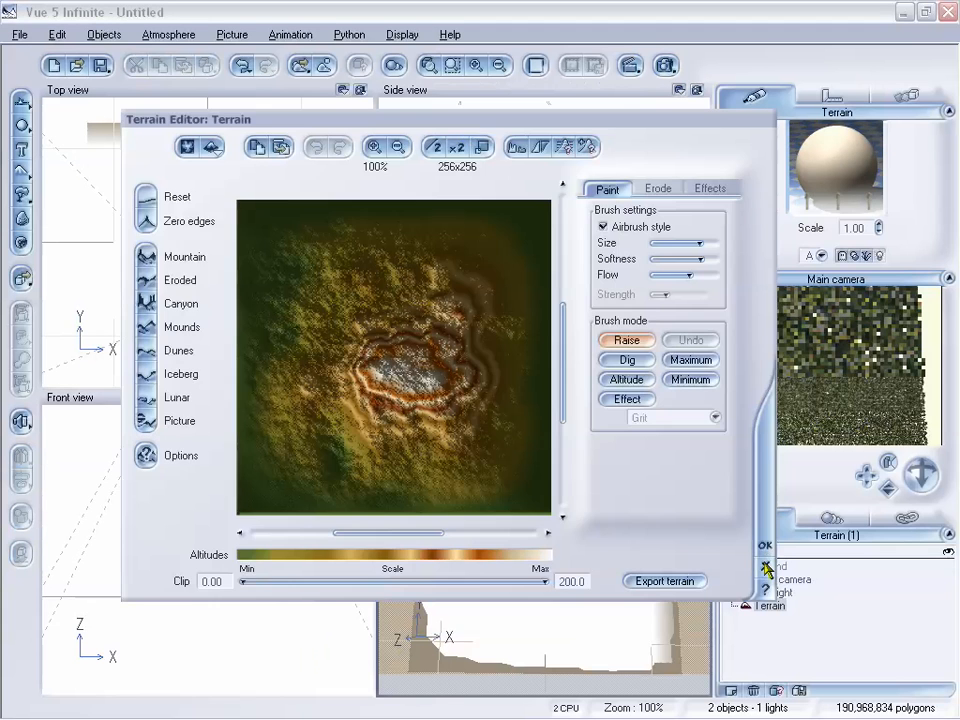
click(762, 553)
double_click(833, 184)
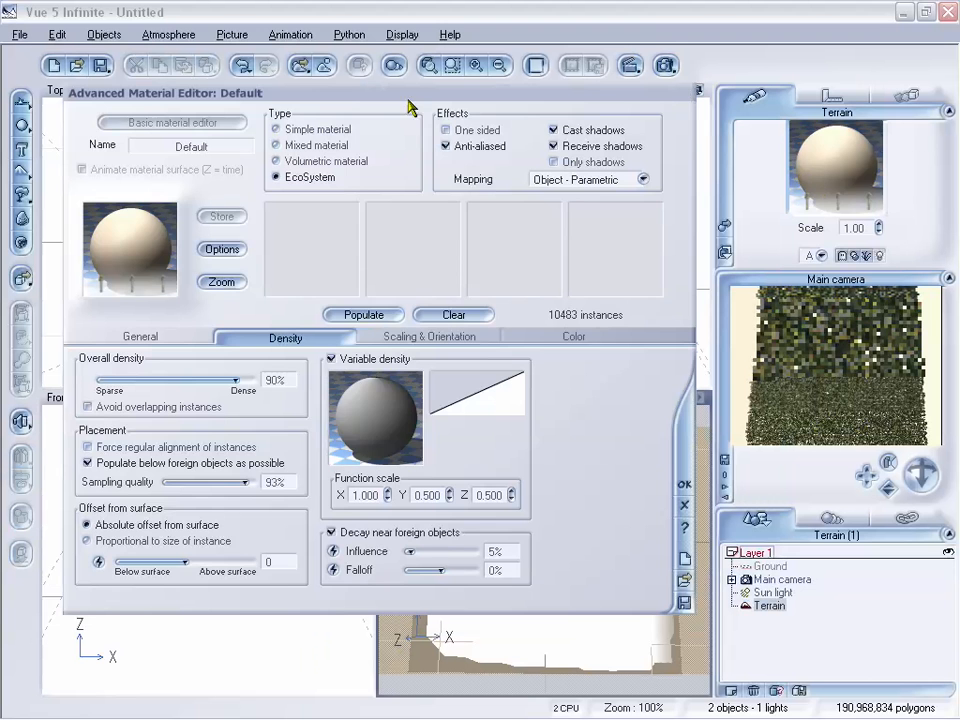
click(697, 507)
click(771, 594)
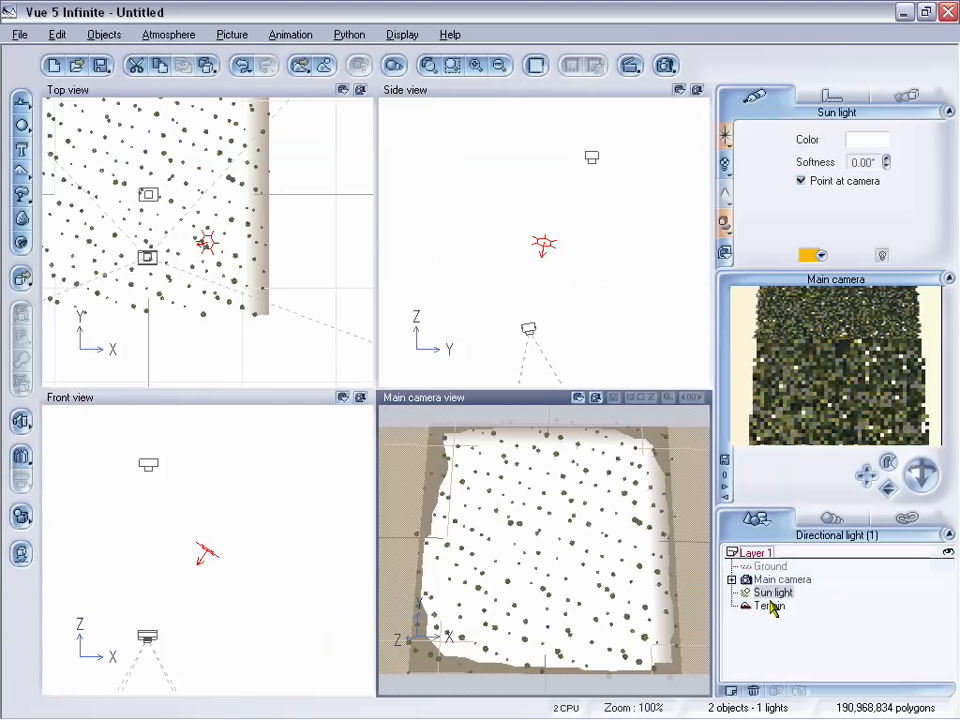
click(769, 605)
Step: Reopen the terrain's EcoSystem material and set the variable density's Y function scale to 1
double_click(833, 207)
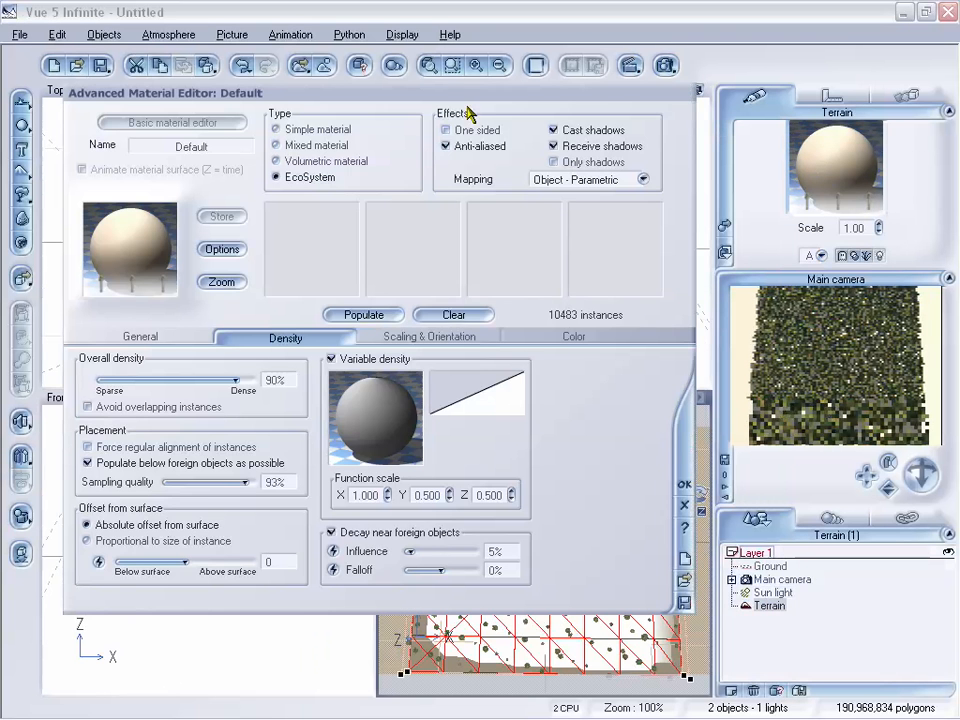
right_click(396, 406)
click(592, 436)
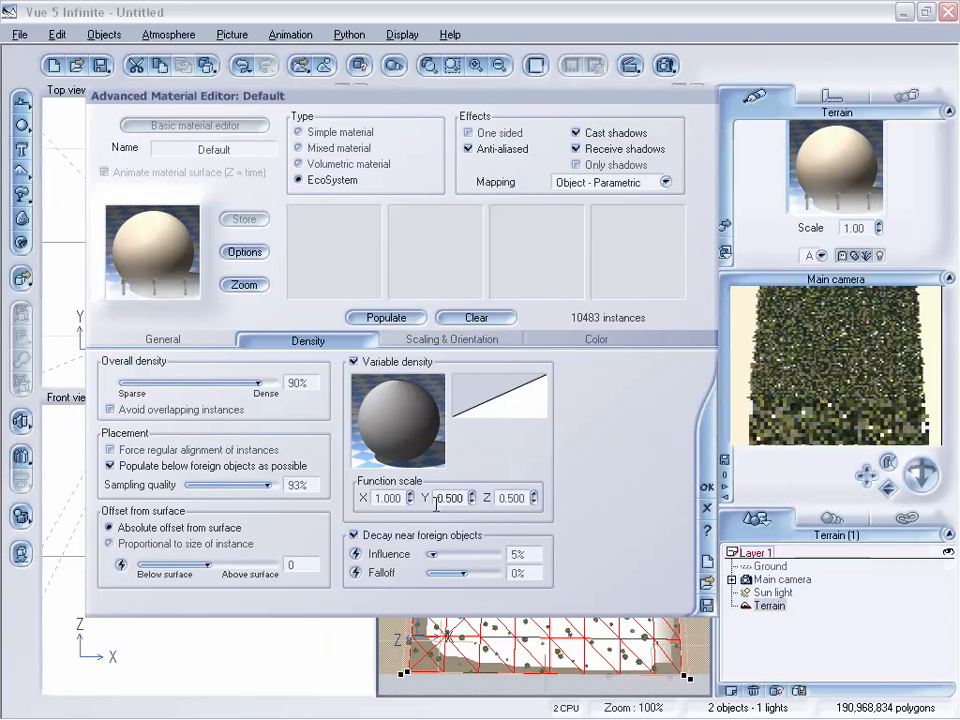
drag(435, 503, 473, 505)
text(1)
key(Return)
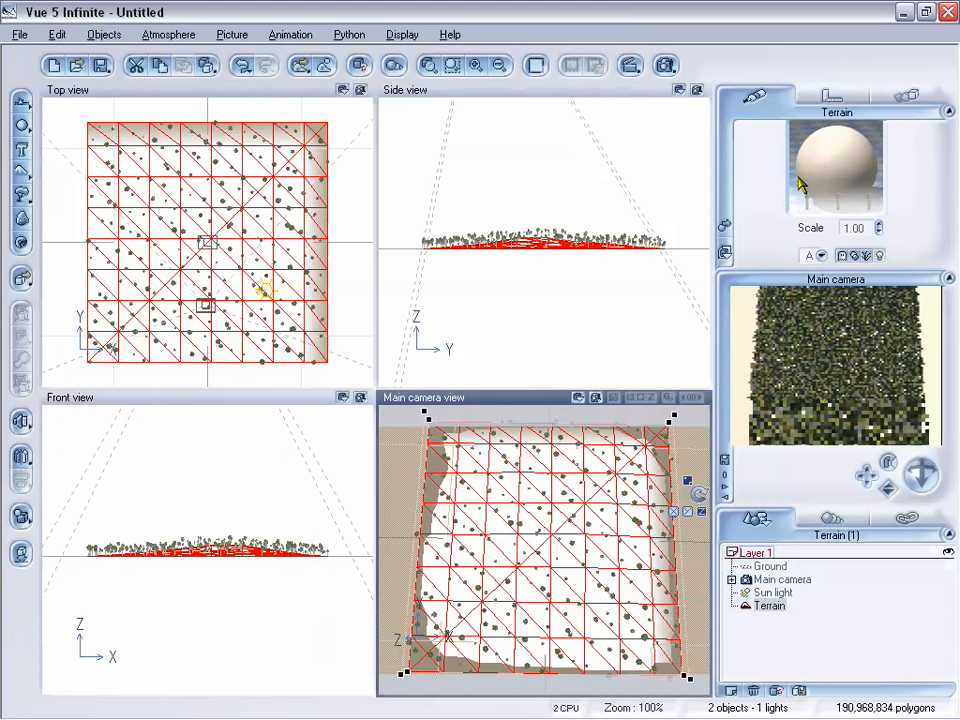
Step: Reopen the terrain's material, set the variable density's Z function scale to 1 and repopulate the EcoSystem
right_click(836, 208)
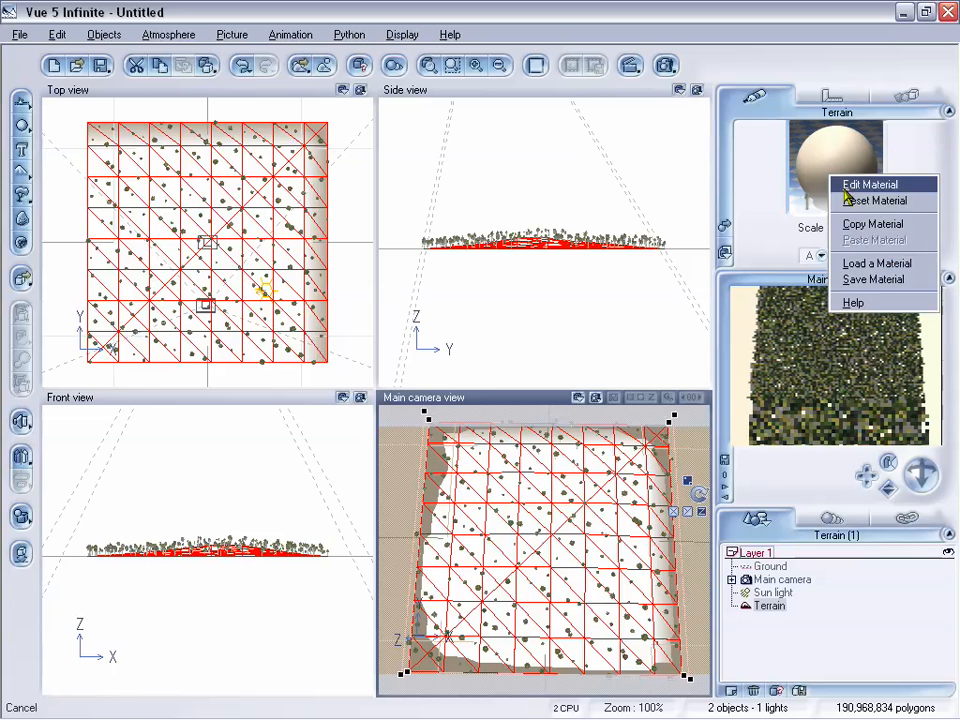
click(852, 187)
double_click(478, 496)
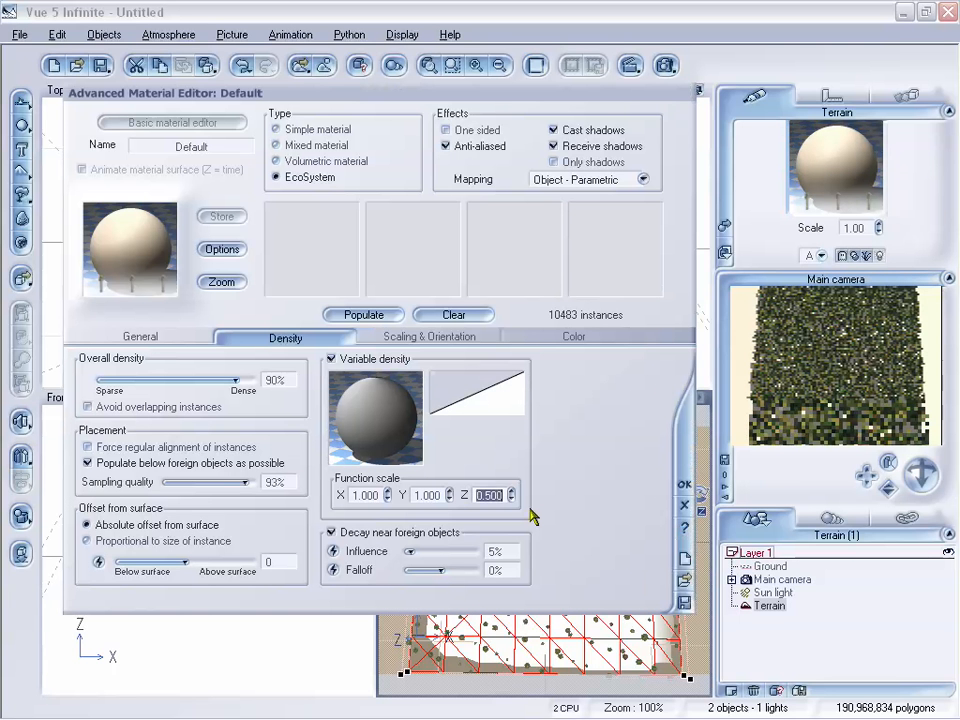
text(0)
key(BackSpace)
text(1)
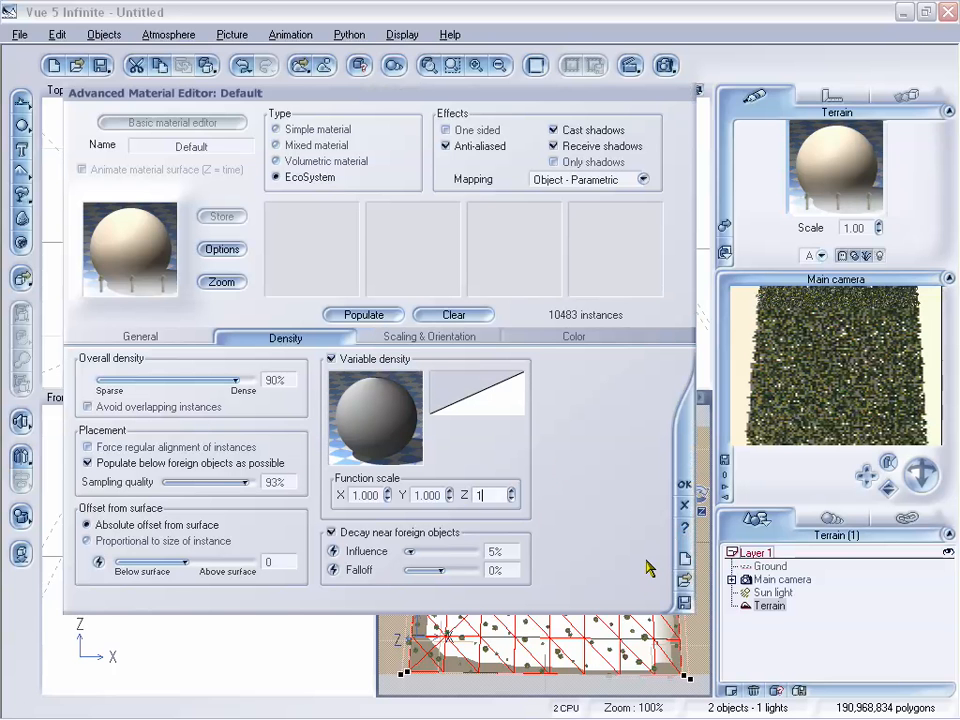
click(384, 317)
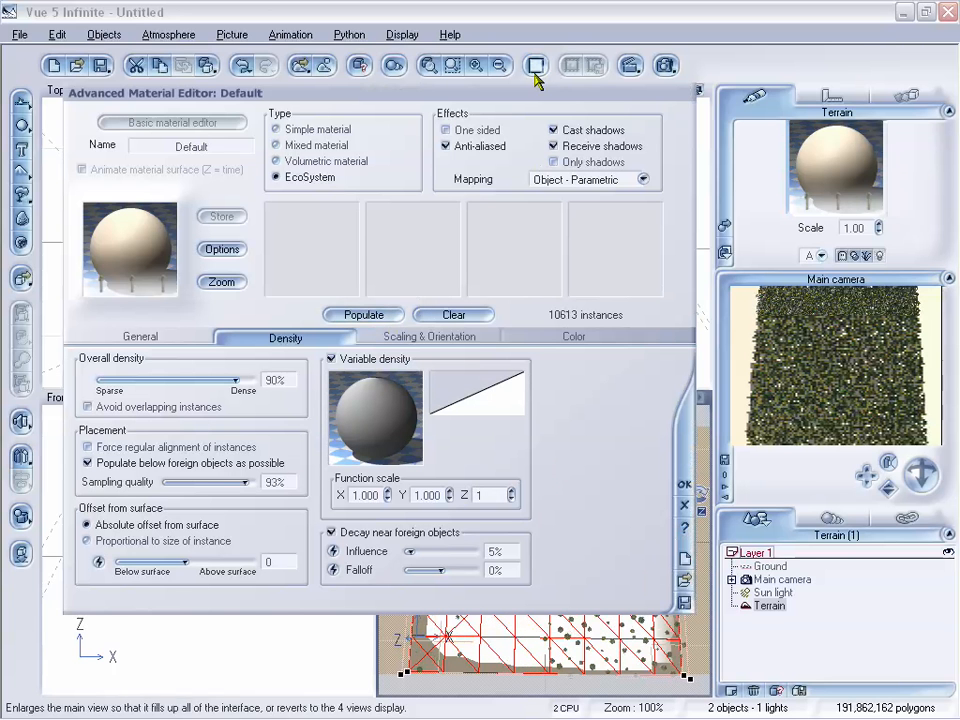
Step: Orbit the main camera around the terrain and refresh the preview to examine how the palms follow the density map, closing the material editor
drag(538, 91, 191, 56)
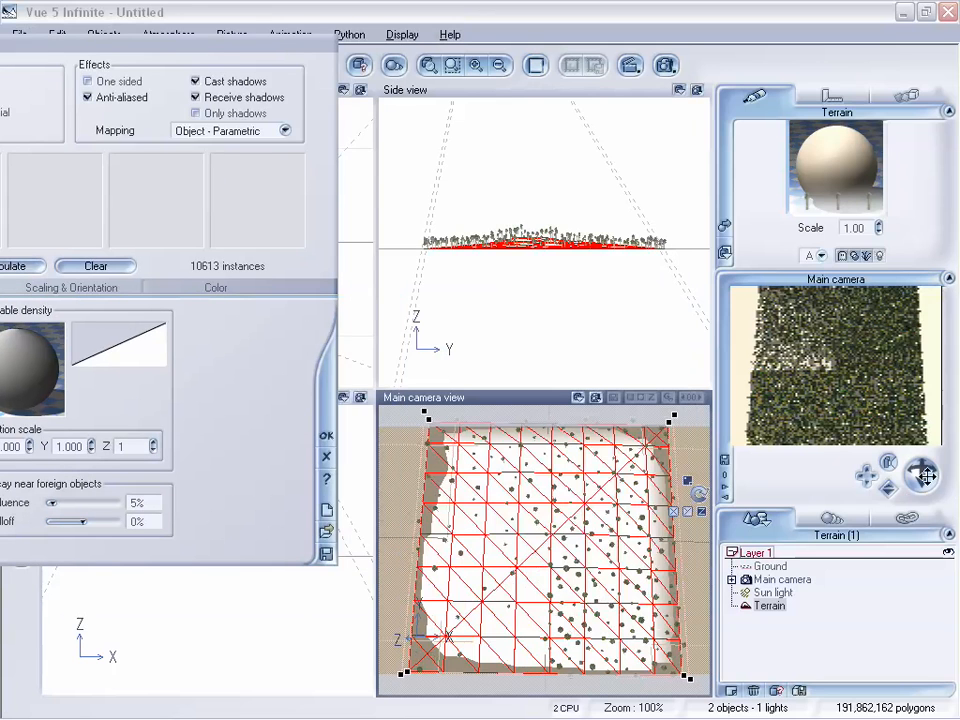
drag(921, 473, 754, 531)
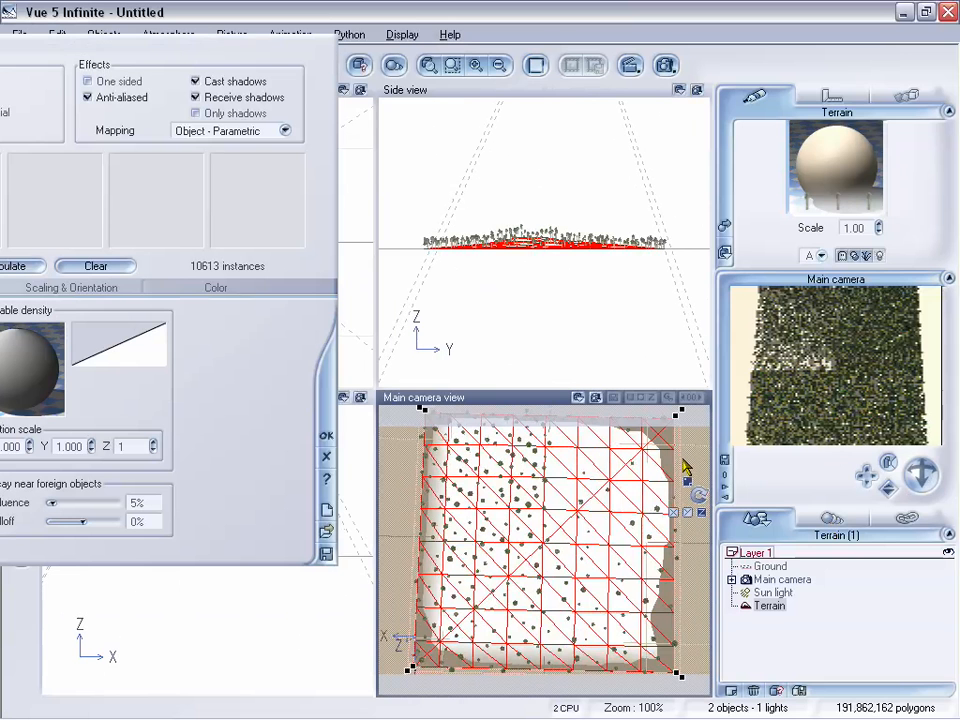
right_click(860, 393)
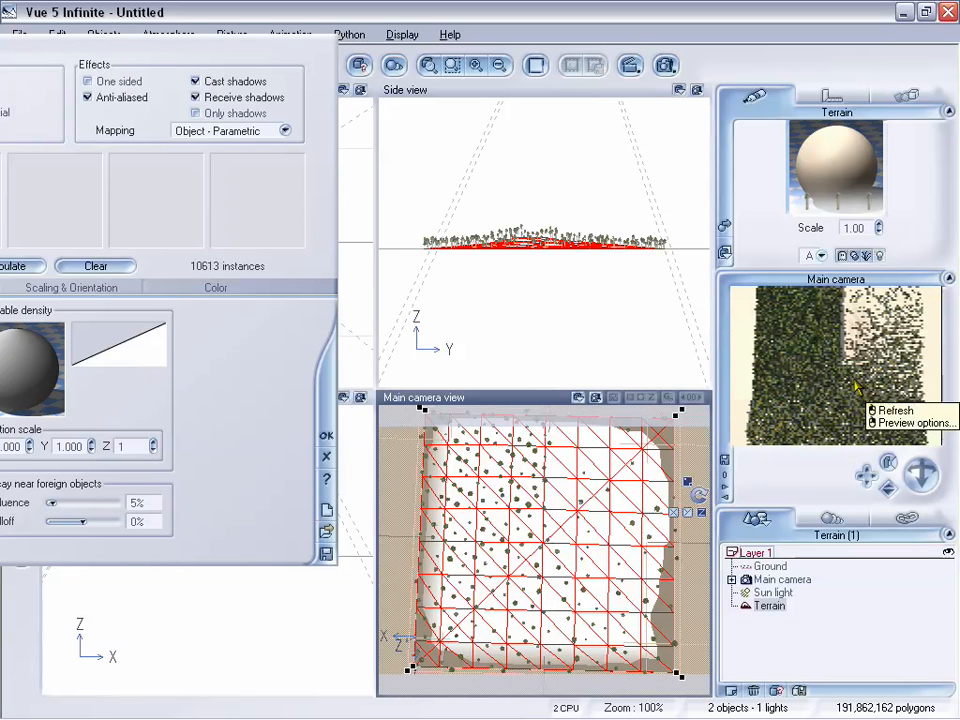
click(880, 406)
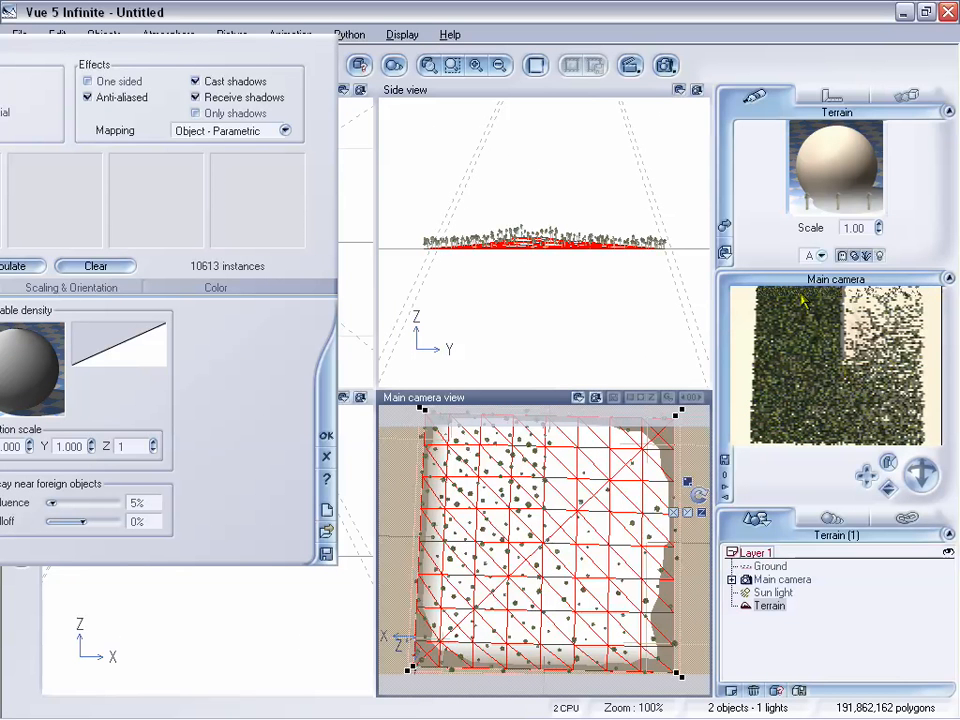
click(699, 472)
click(610, 489)
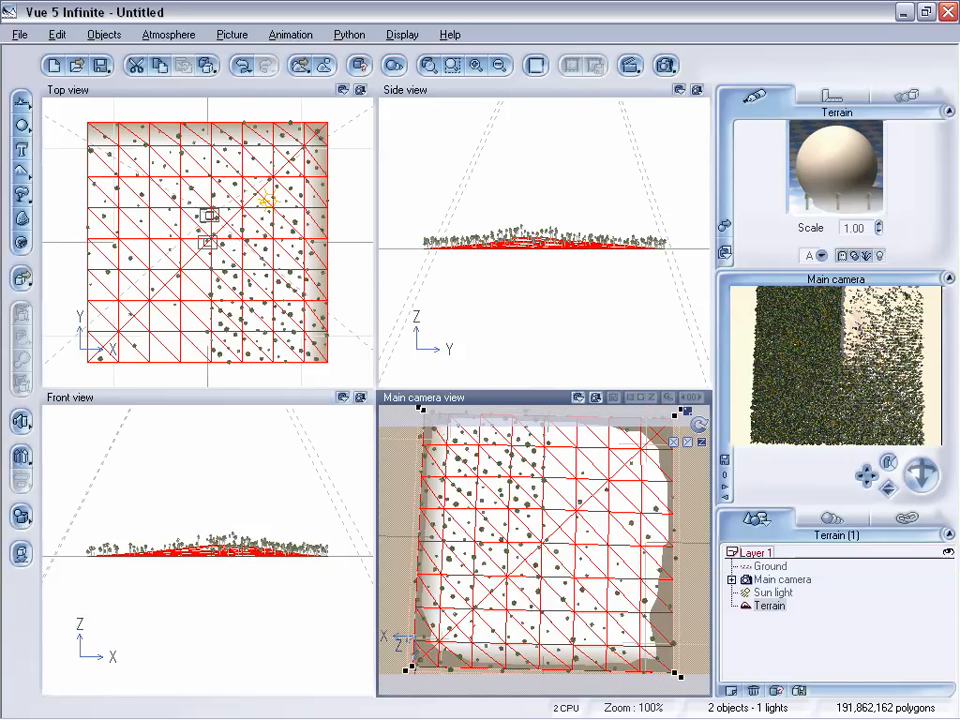
drag(867, 476, 957, 436)
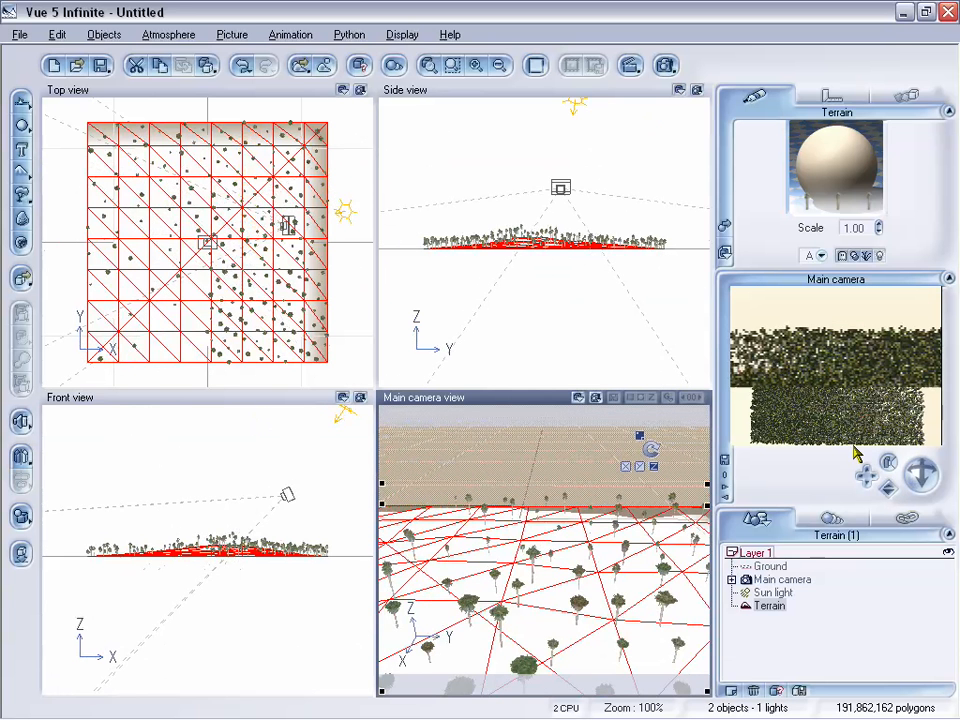
drag(888, 483, 920, 486)
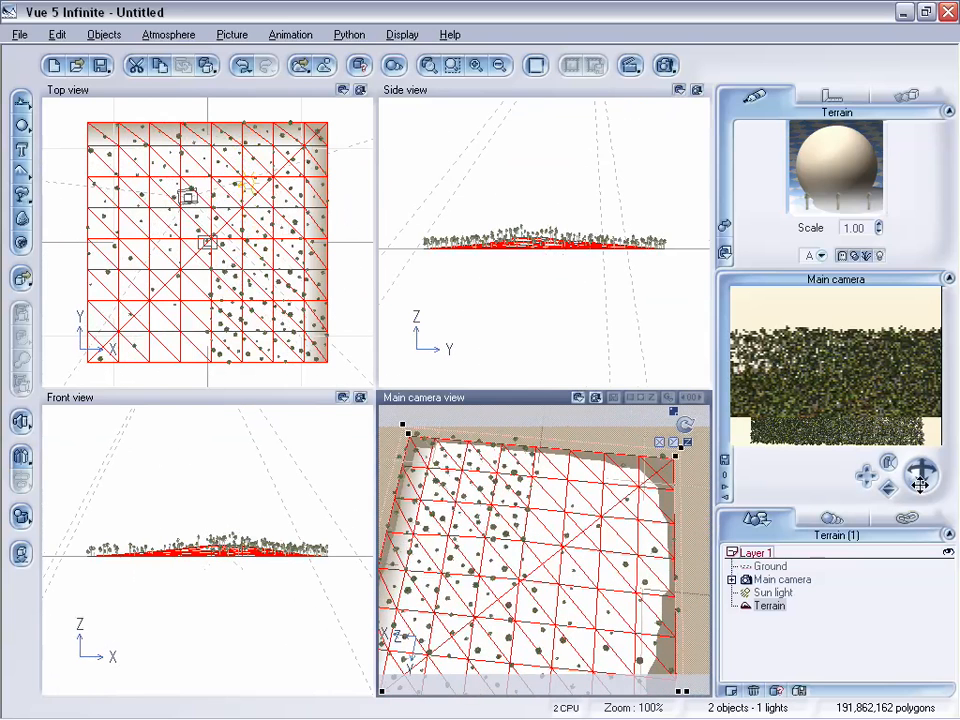
Step: Reopen the terrain's material and load the Gray_Circle picture as the image of the variable density's Texture Map node
right_click(847, 150)
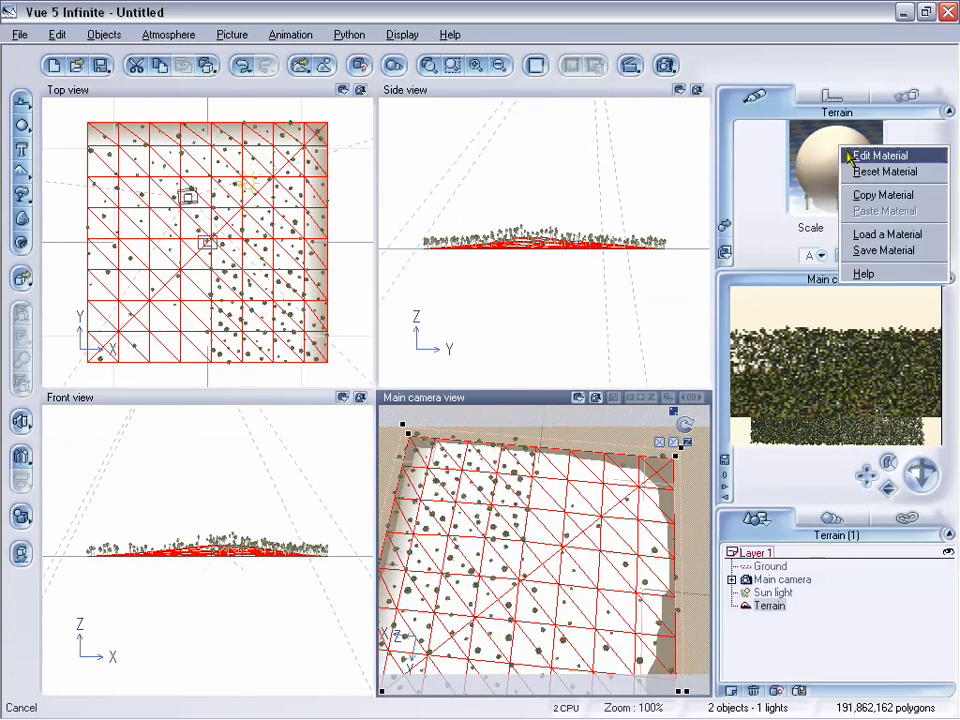
click(852, 153)
drag(381, 97, 334, 99)
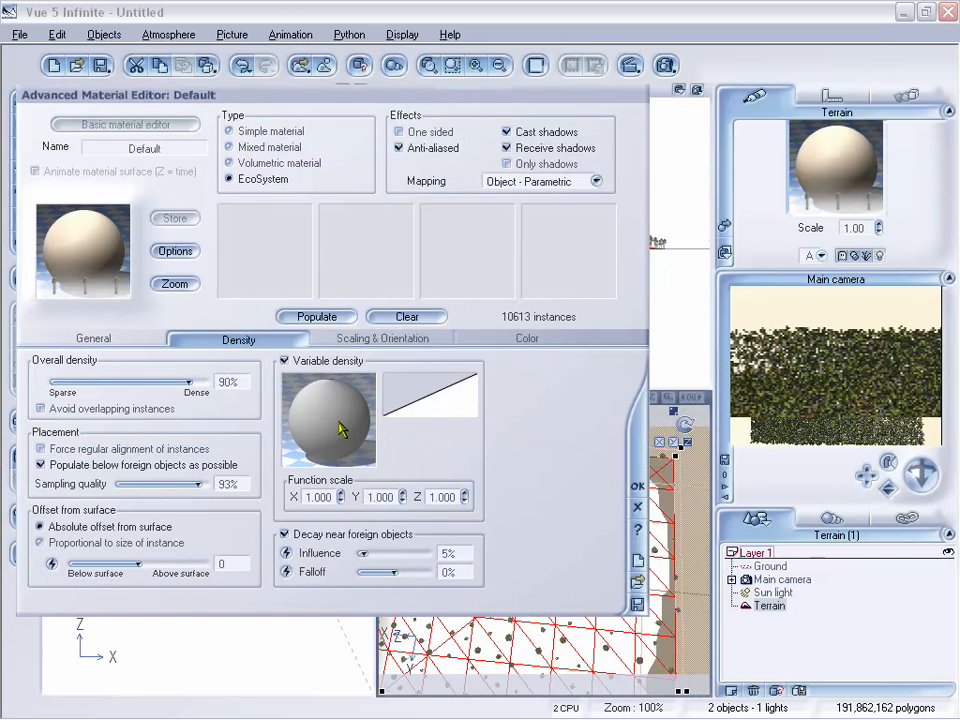
right_click(342, 420)
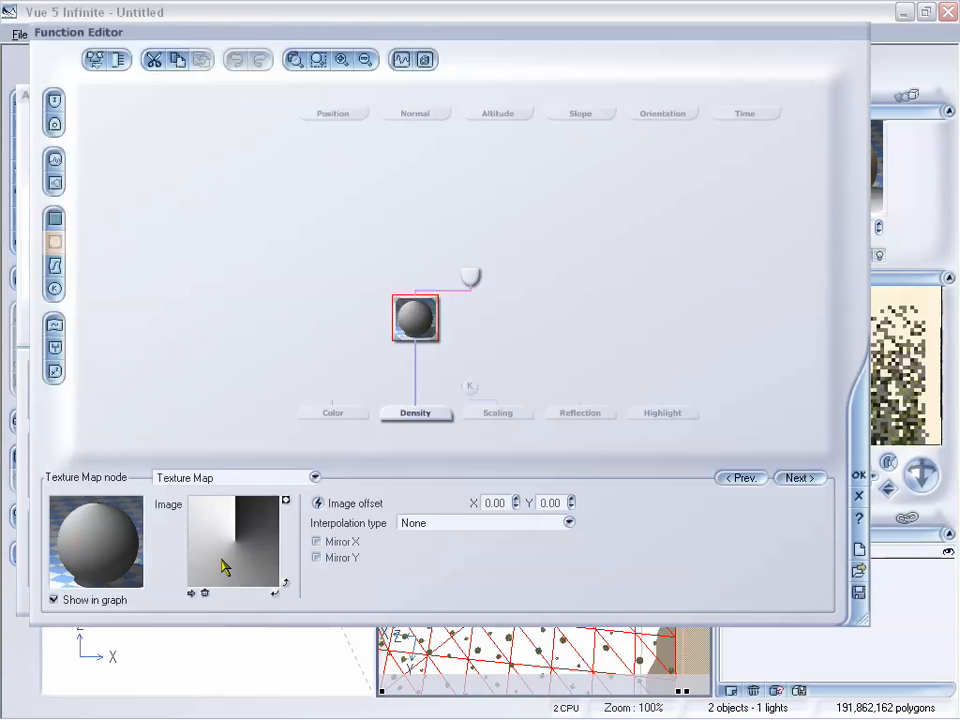
click(190, 593)
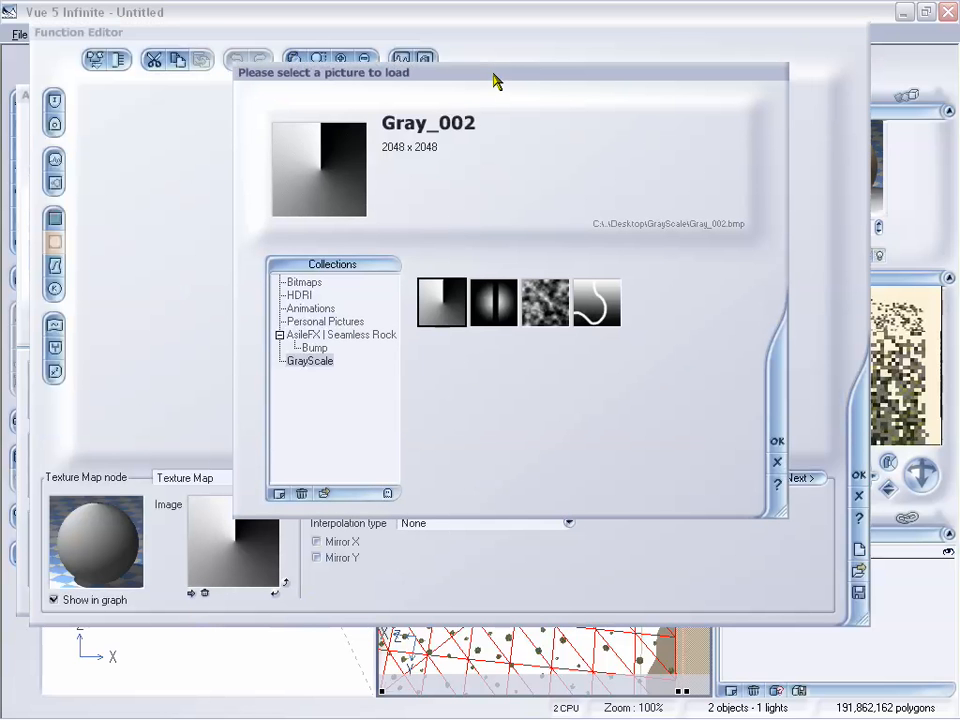
click(486, 289)
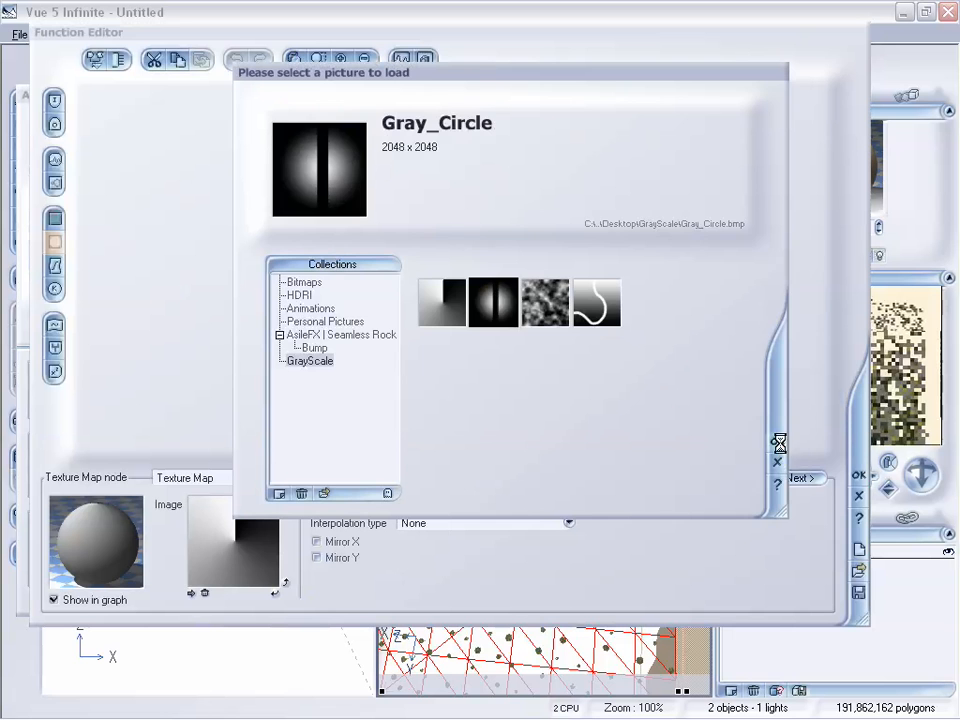
click(858, 474)
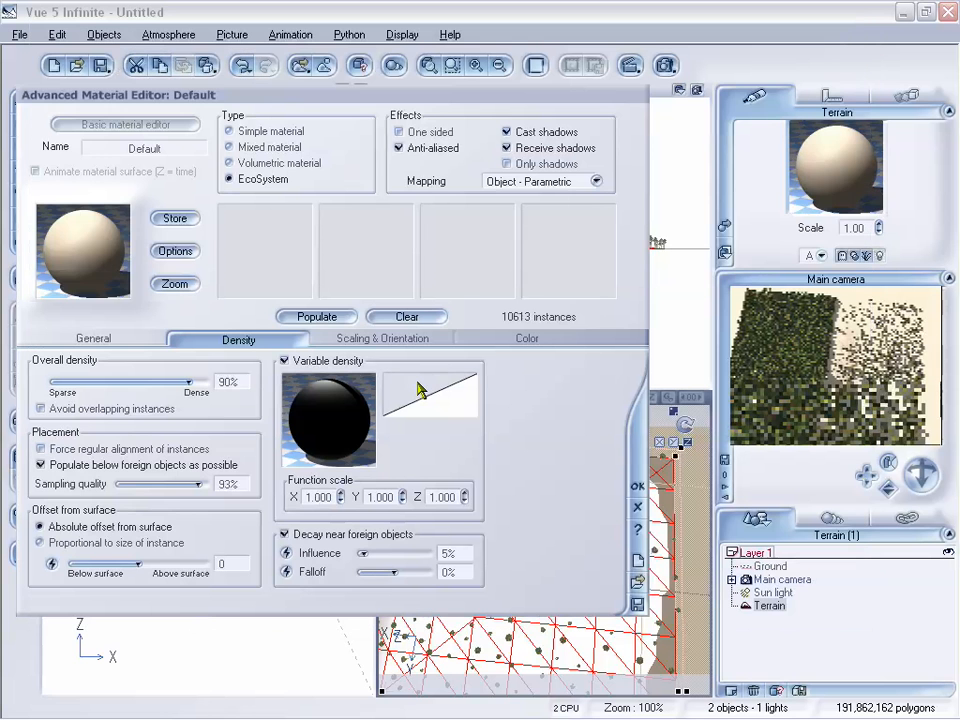
Step: Repopulate the EcoSystem with the Gray_Circle density and lower the main camera to view the palm layout at an angle
click(326, 316)
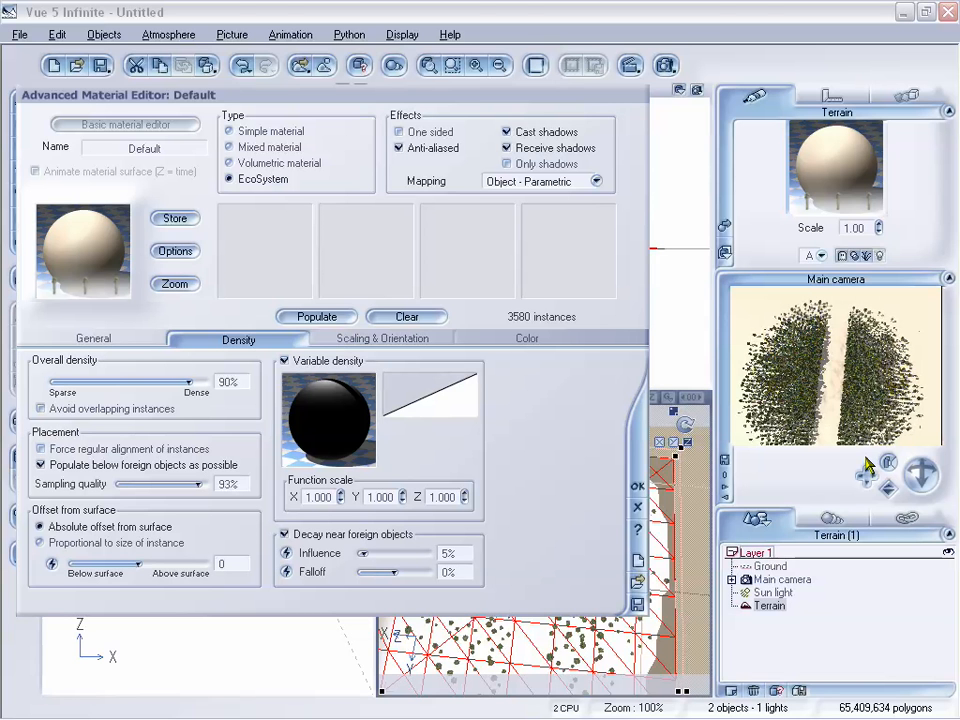
drag(887, 488, 867, 472)
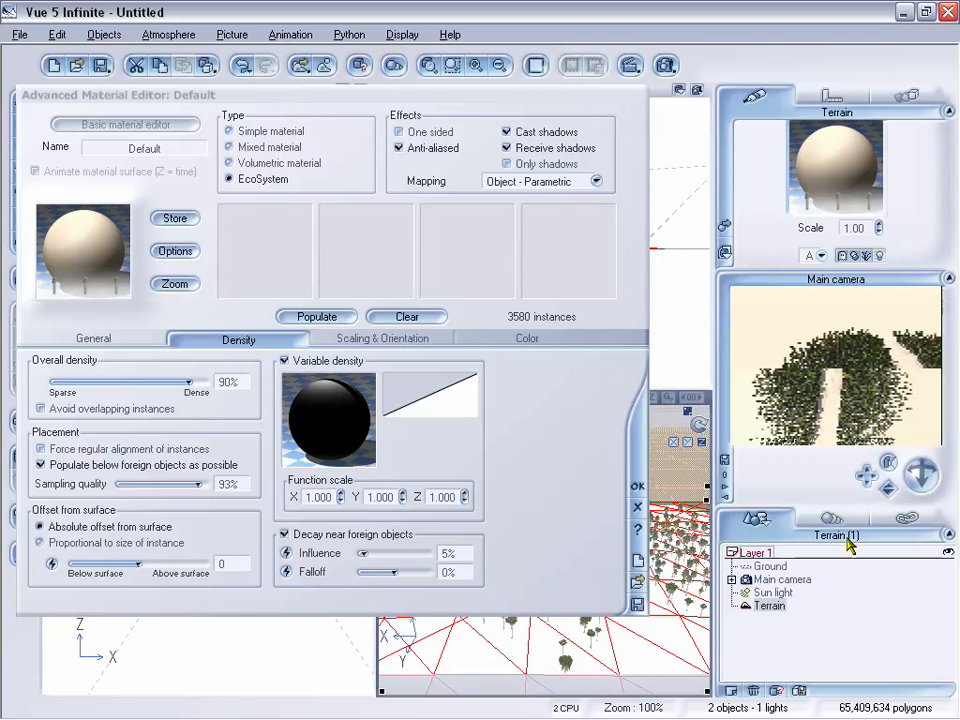
drag(400, 96, 338, 45)
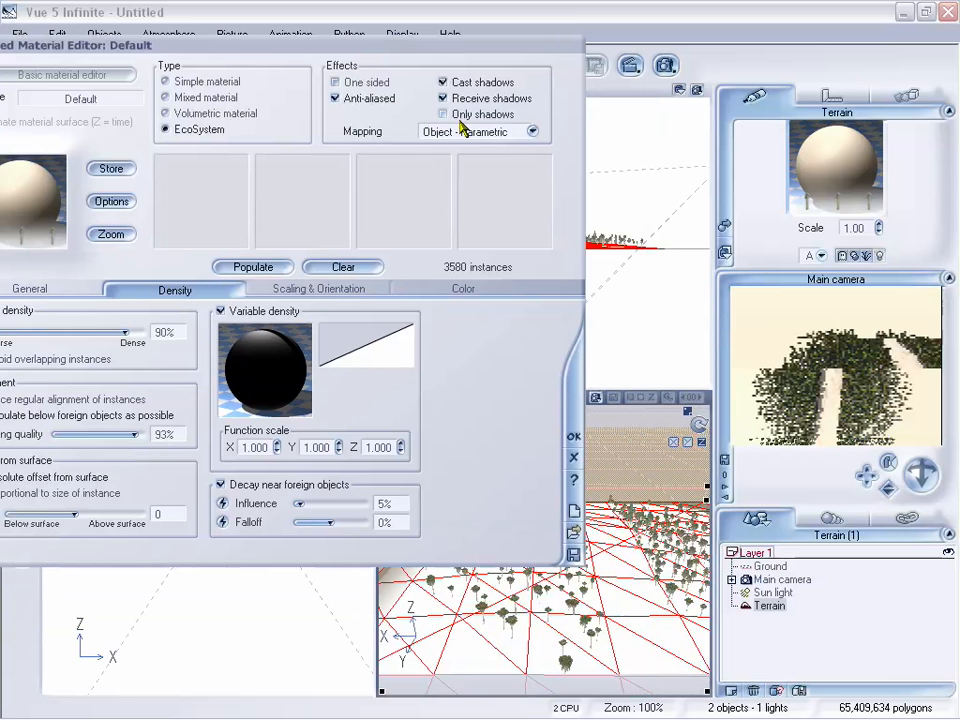
drag(430, 58, 390, 37)
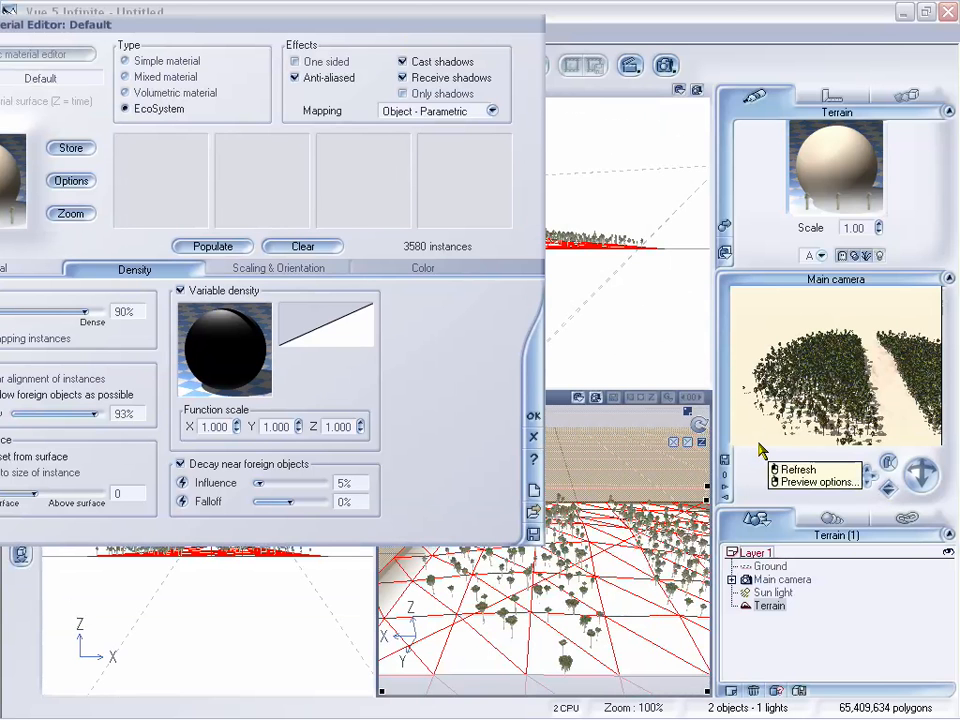
drag(371, 30, 485, 31)
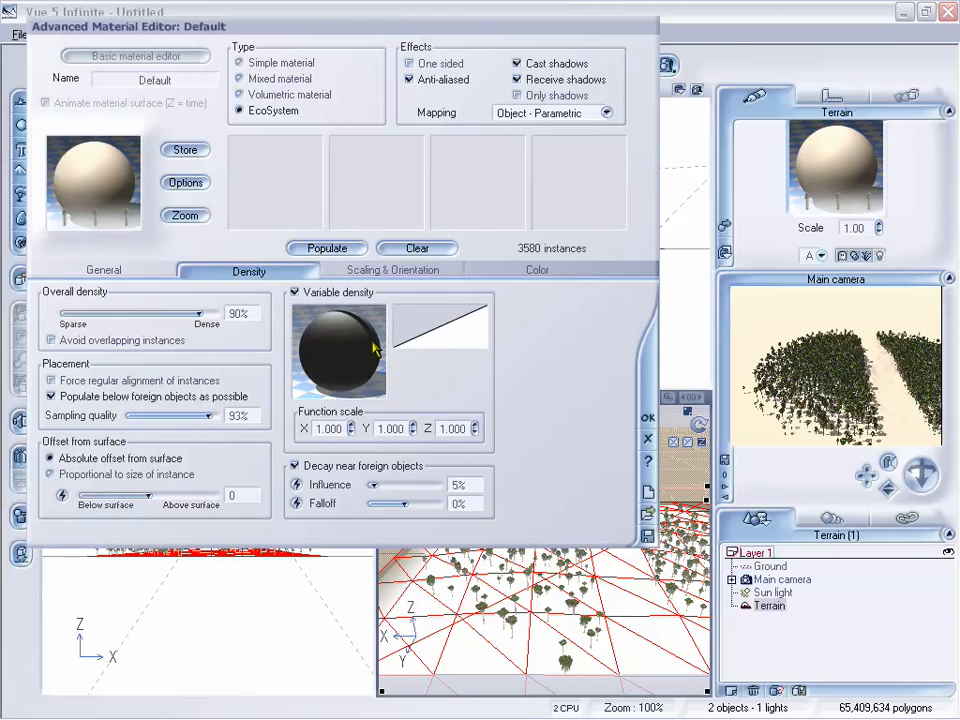
Step: Disable variable density, repopulate the EcoSystem and refresh the main camera preview
click(295, 293)
click(330, 249)
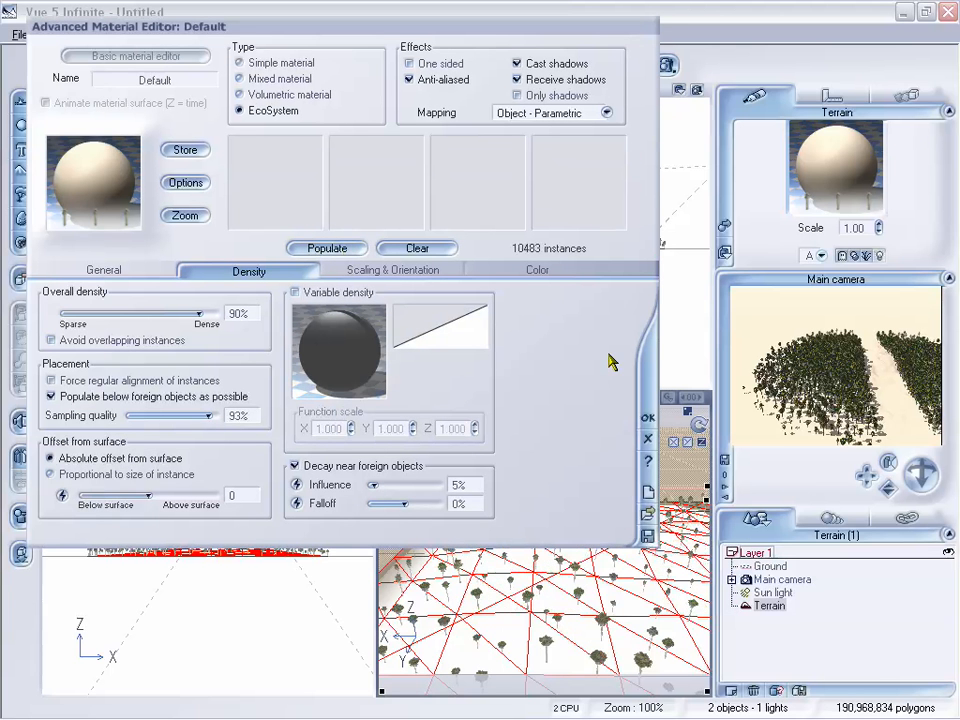
click(851, 381)
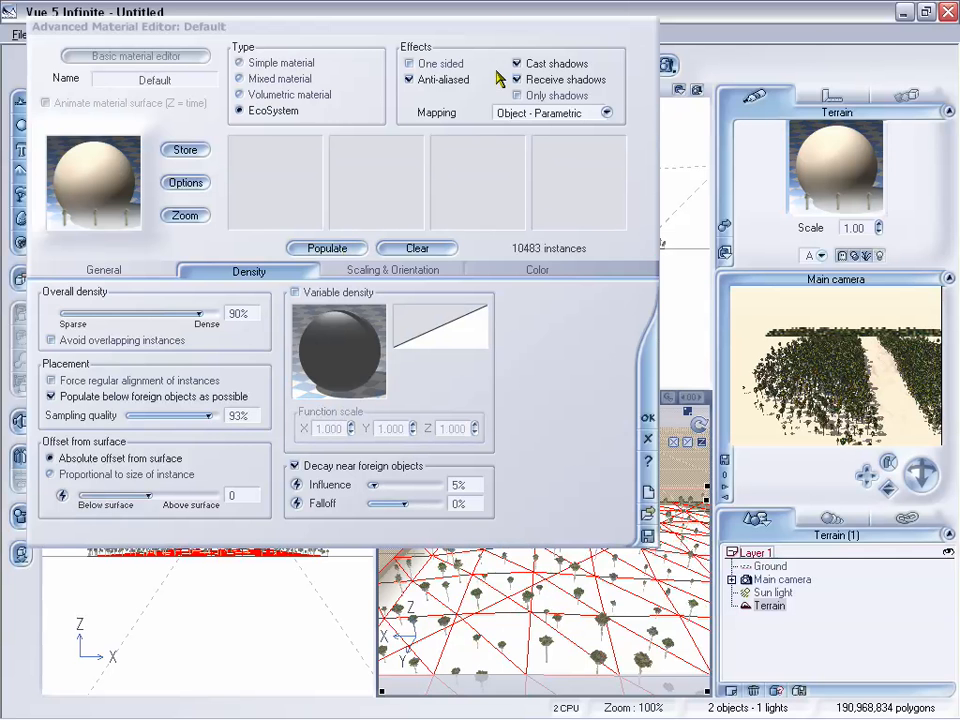
drag(507, 30, 459, 28)
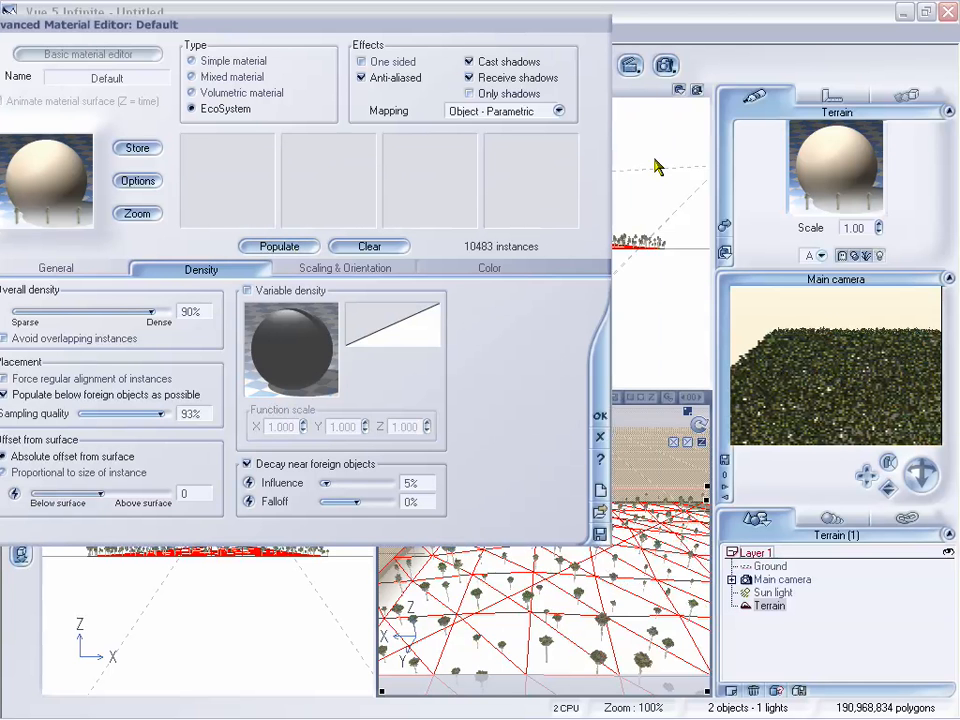
drag(424, 30, 535, 48)
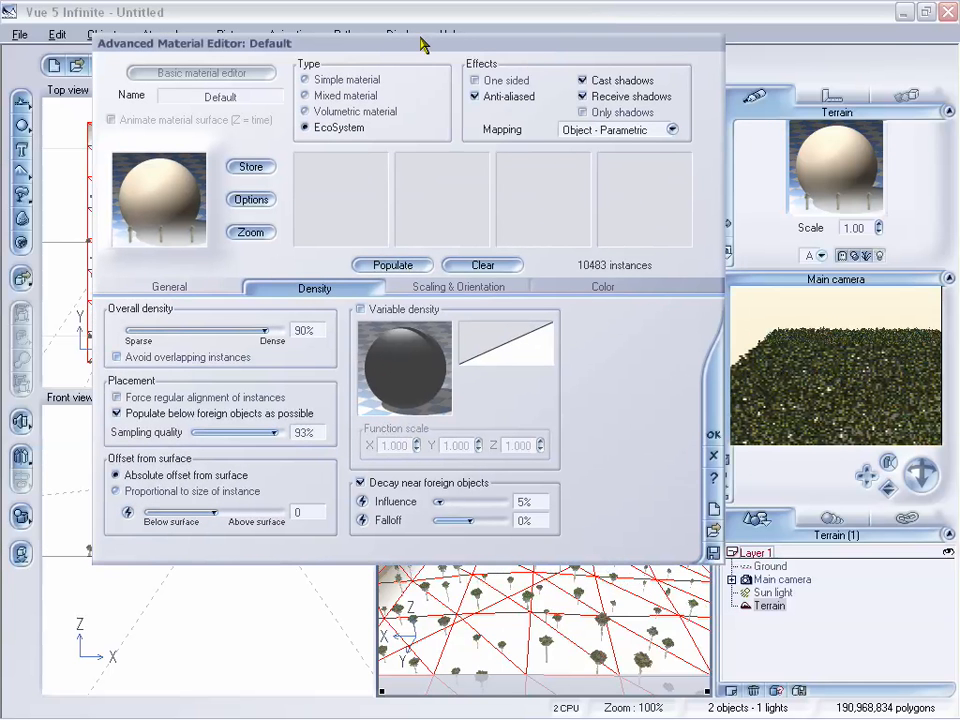
drag(421, 45, 400, 34)
Step: Enable variable scaling in the EcoSystem material's scaling and orientation settings
click(392, 282)
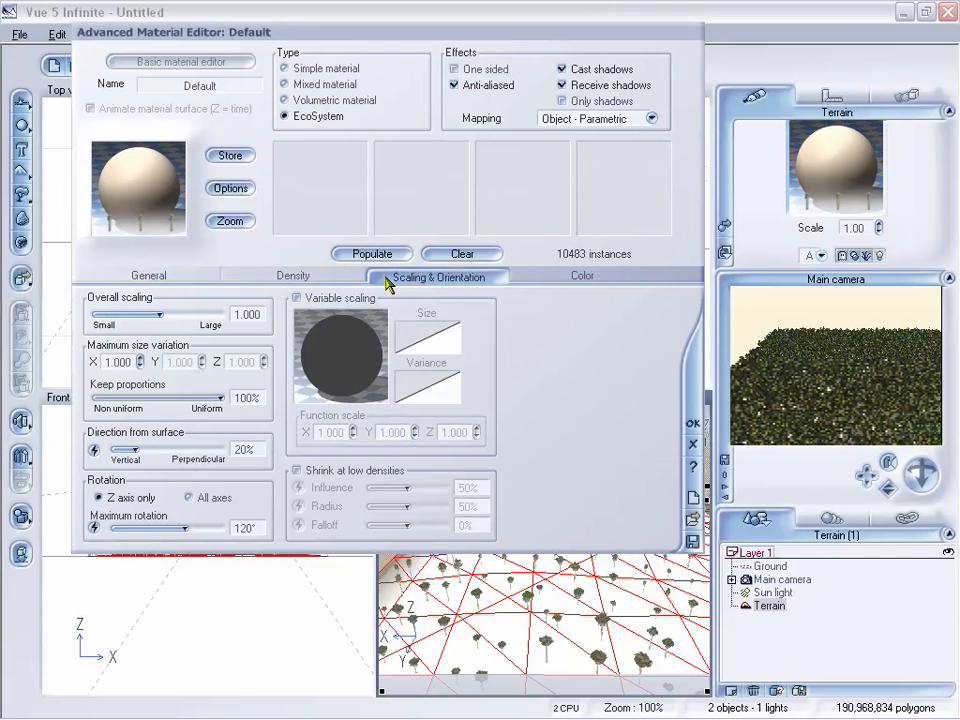
drag(462, 38, 430, 39)
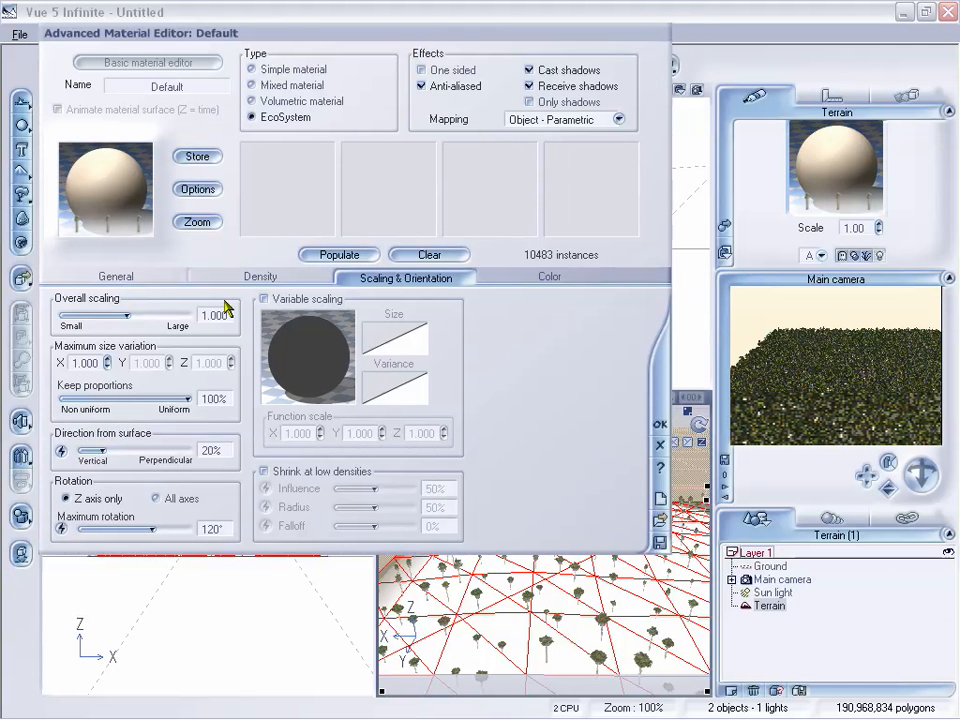
click(260, 276)
click(381, 277)
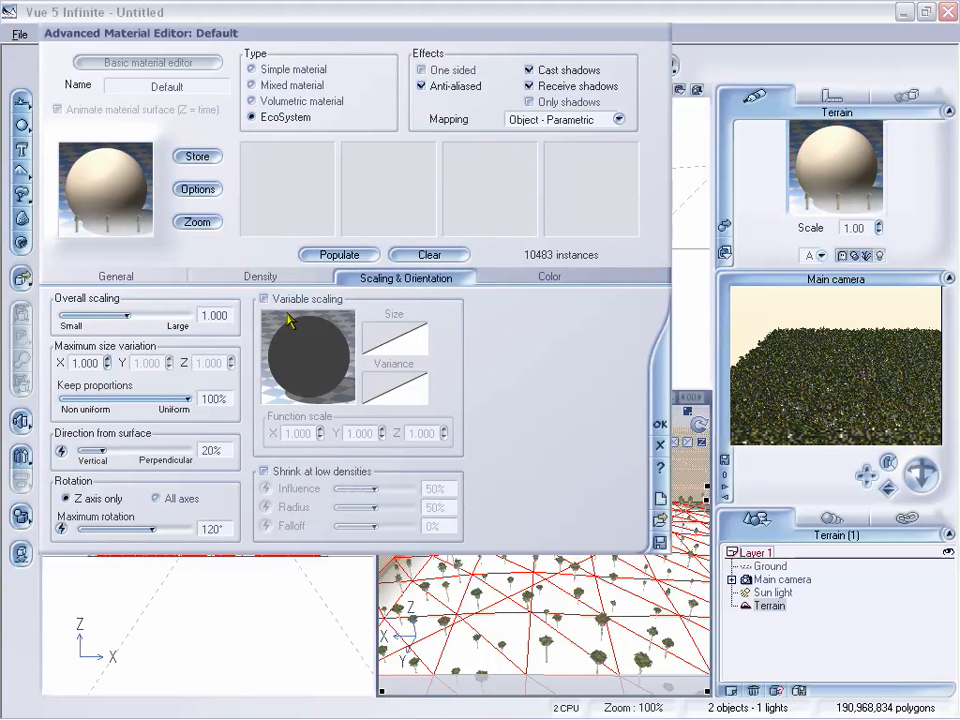
drag(431, 40, 396, 21)
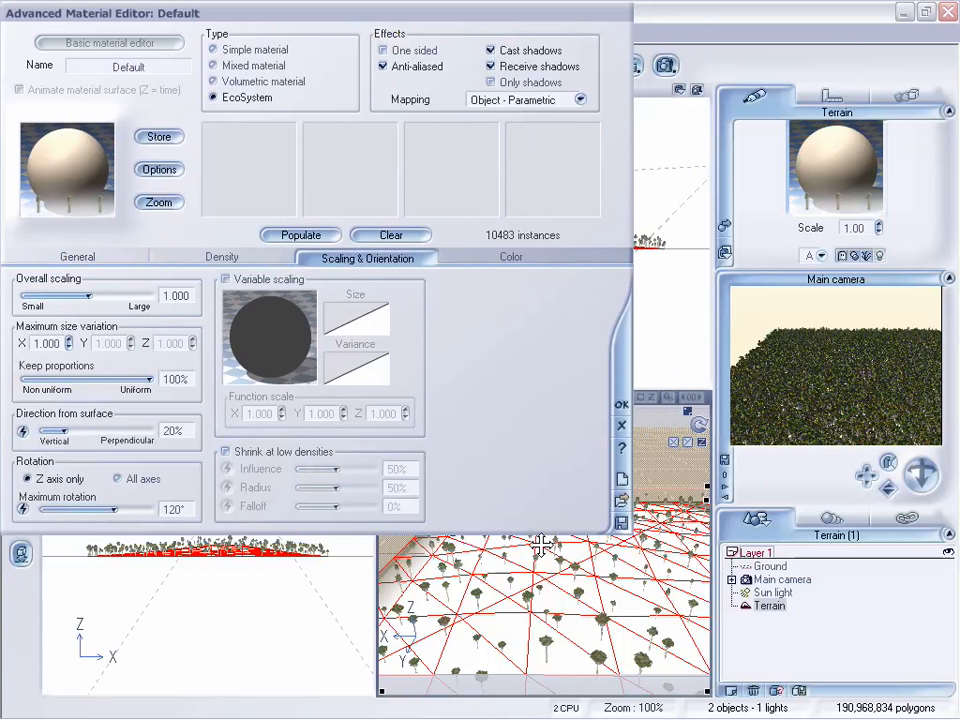
click(226, 281)
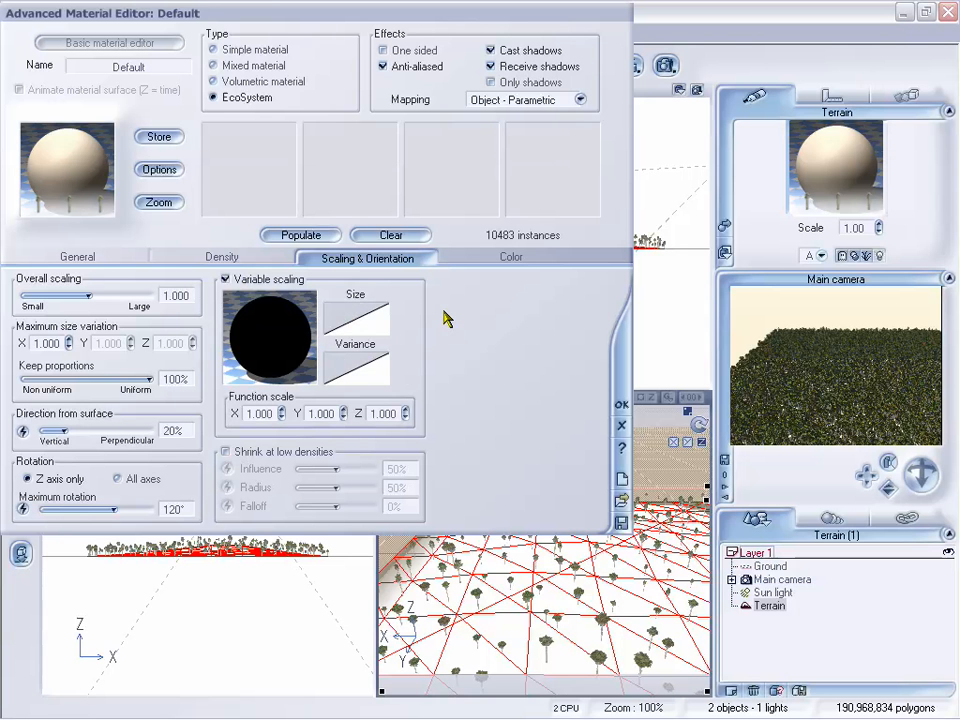
Step: Open the variable scaling function and rearrange its nodes, moving the UV input to the Texture Map's other side and the constant directly above Scaling
right_click(254, 334)
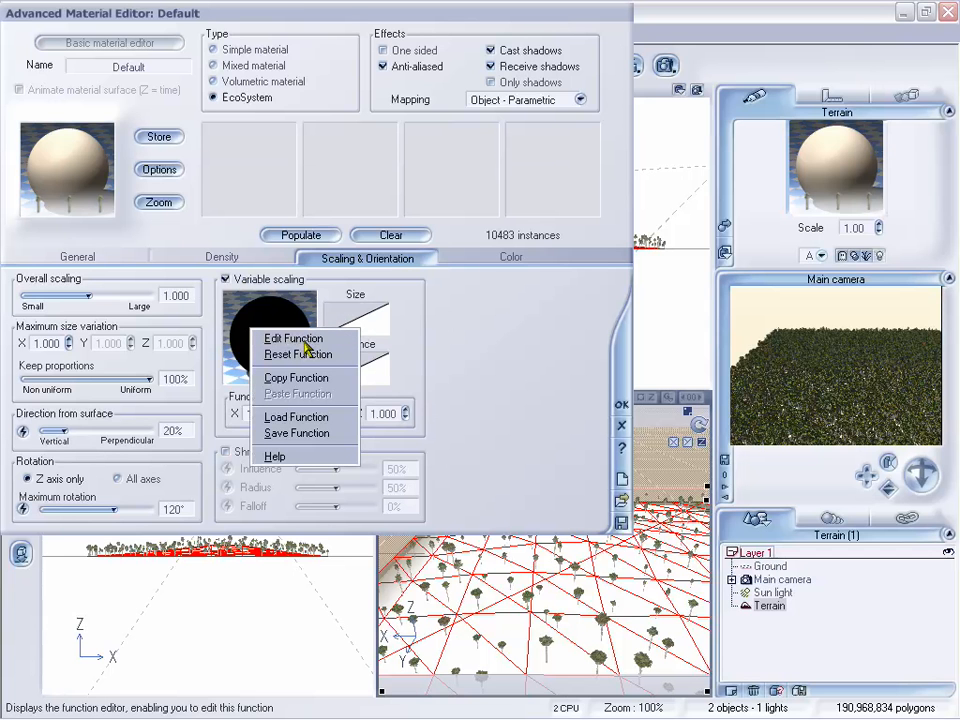
click(300, 339)
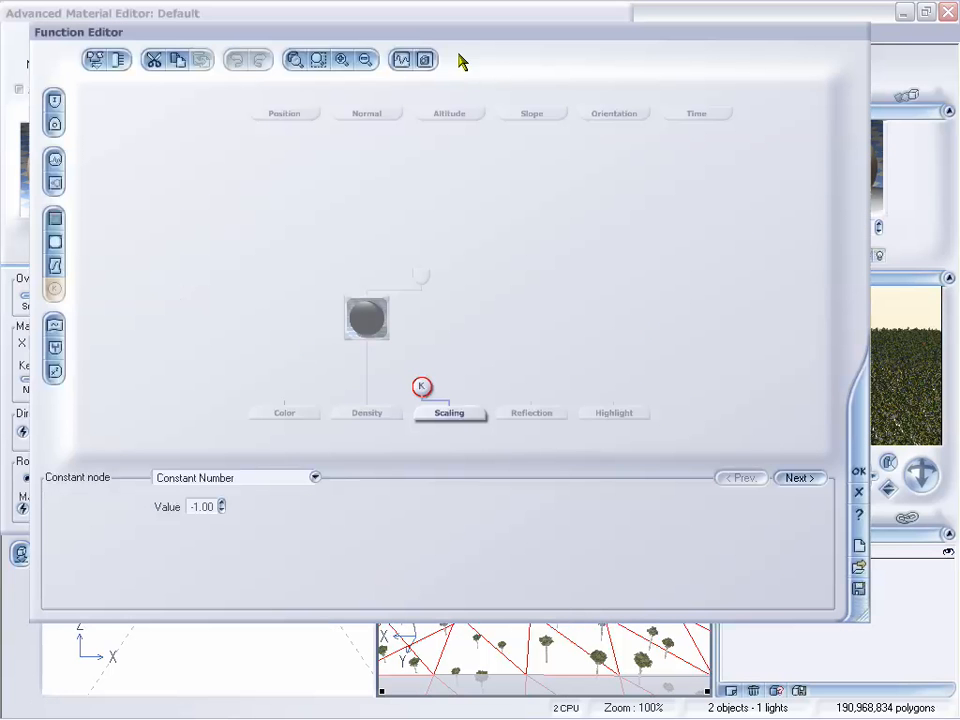
drag(456, 35, 482, 37)
drag(390, 340, 390, 368)
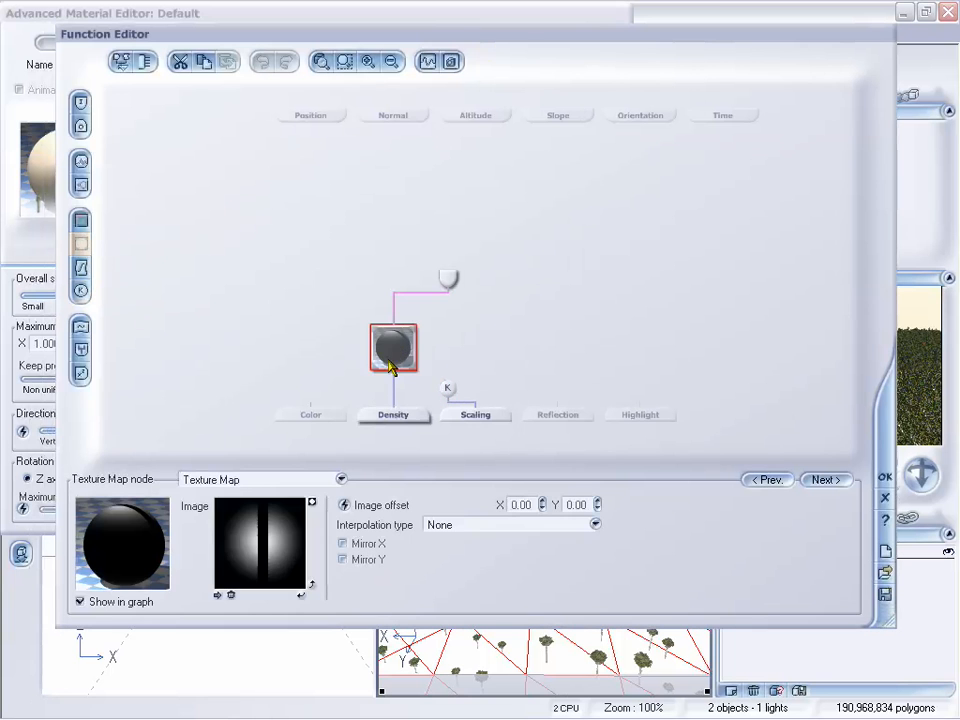
drag(448, 279, 338, 283)
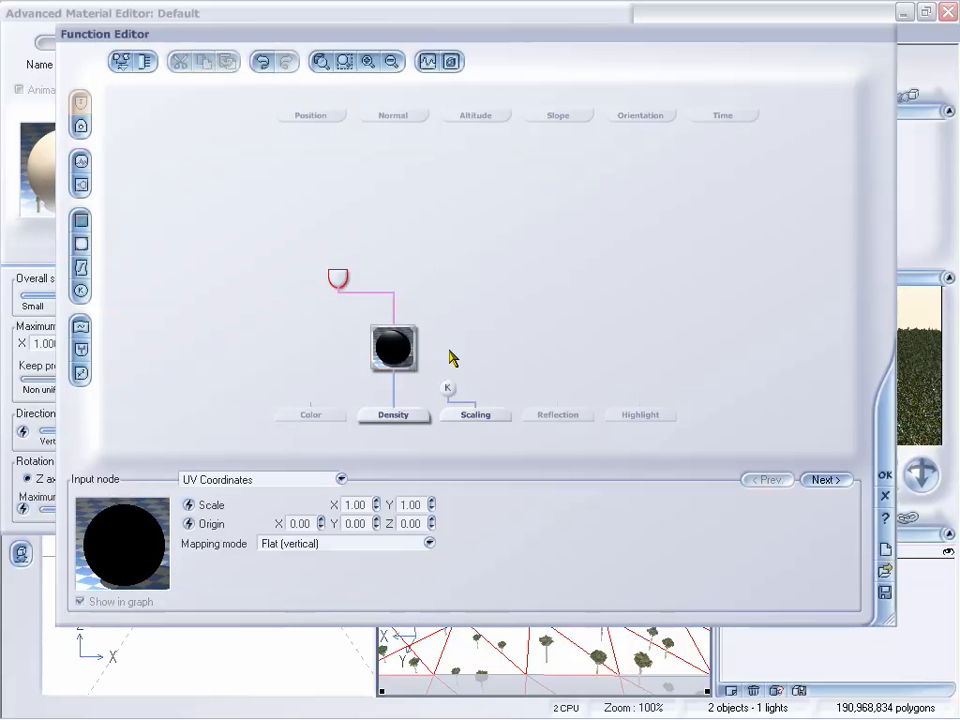
mouse_move(460, 36)
mouse_down()
mouse_move(468, 36)
mouse_move(457, 37)
mouse_up()
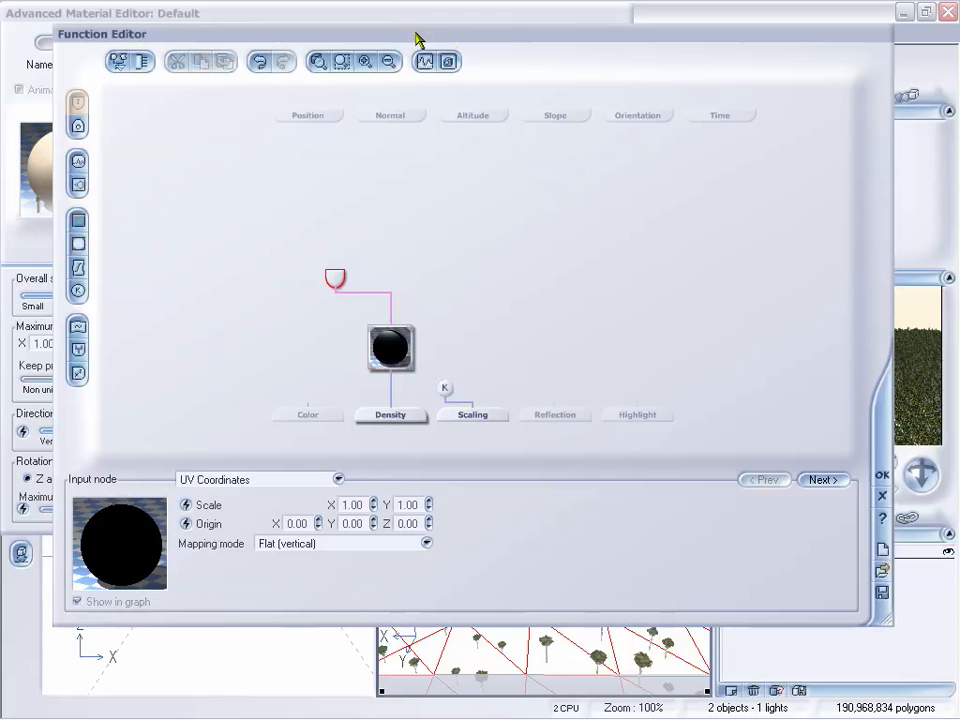
drag(435, 40, 421, 42)
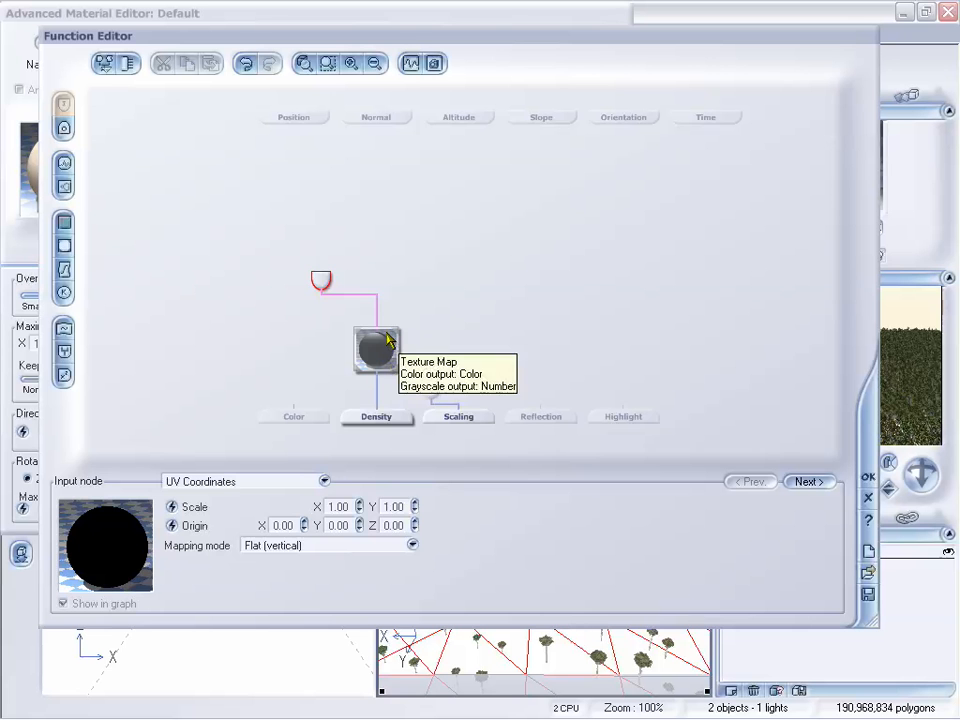
click(431, 391)
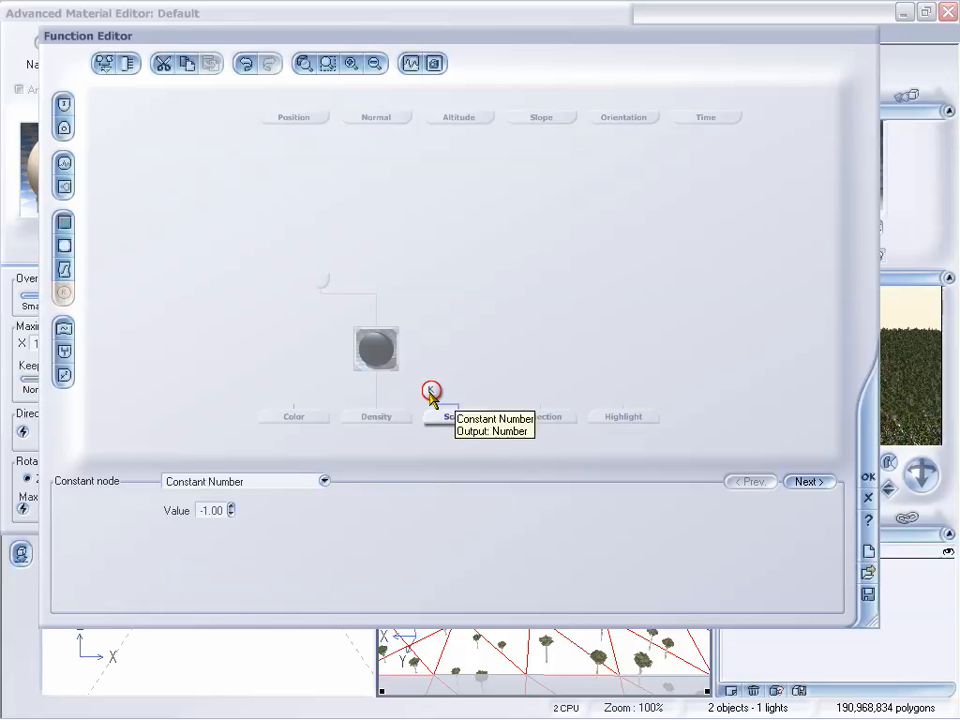
drag(430, 392, 456, 336)
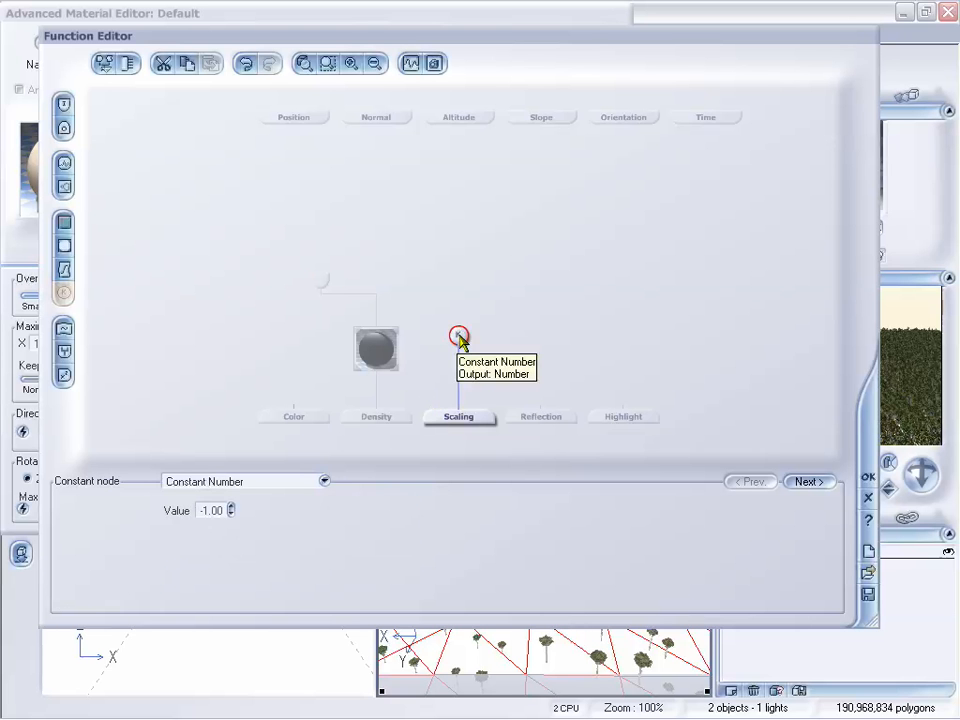
Step: Replace the constant feeding the Scaling output with a Texture Map node and move the node higher above Scaling
key(Delete)
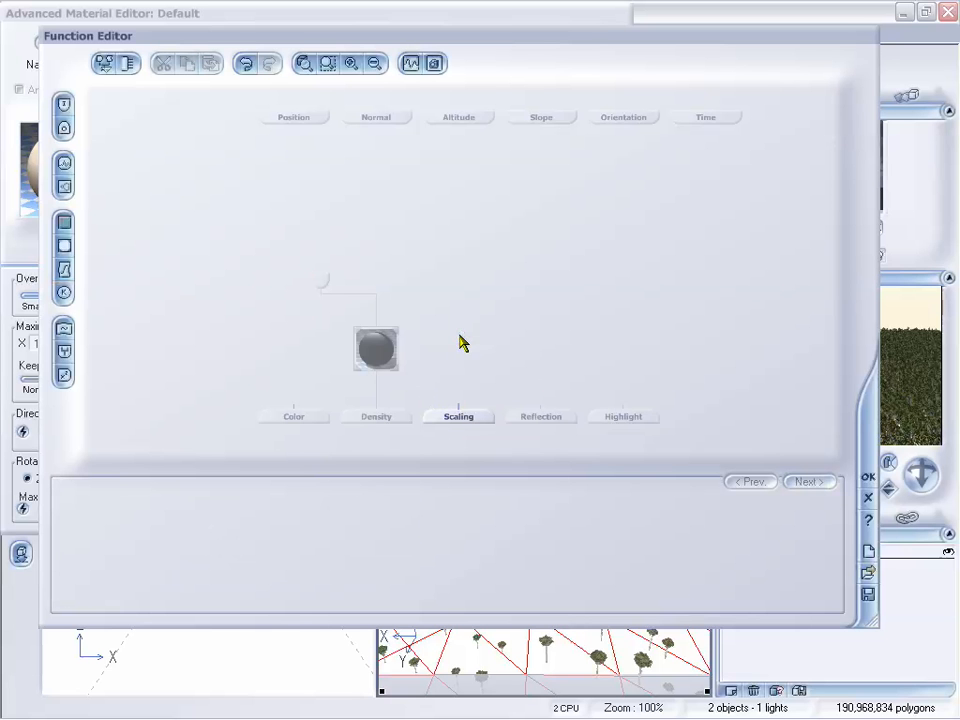
click(469, 418)
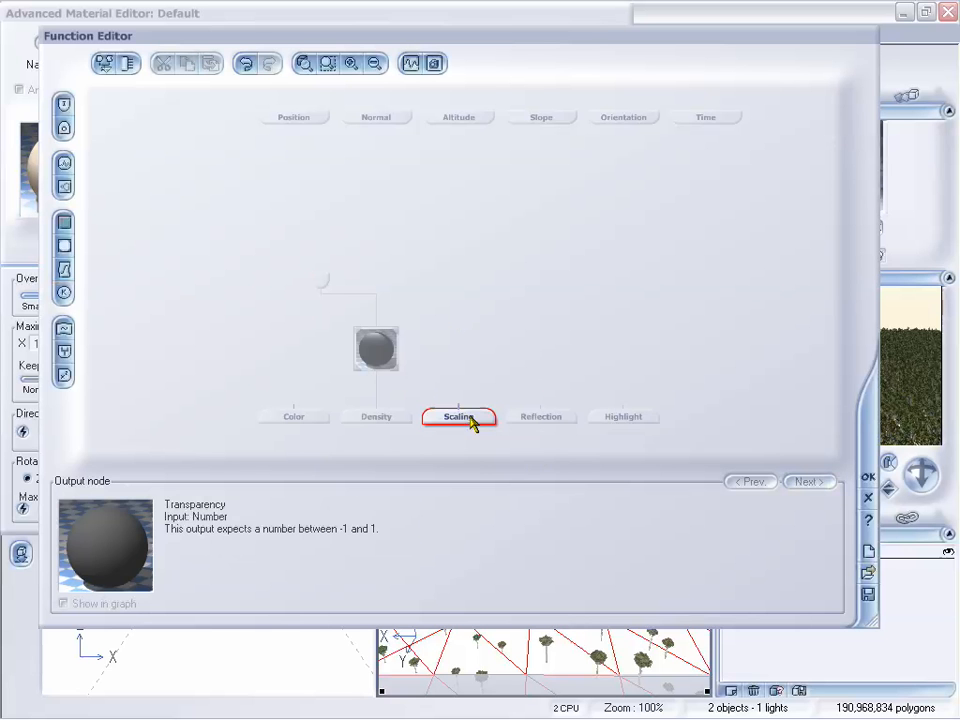
click(65, 246)
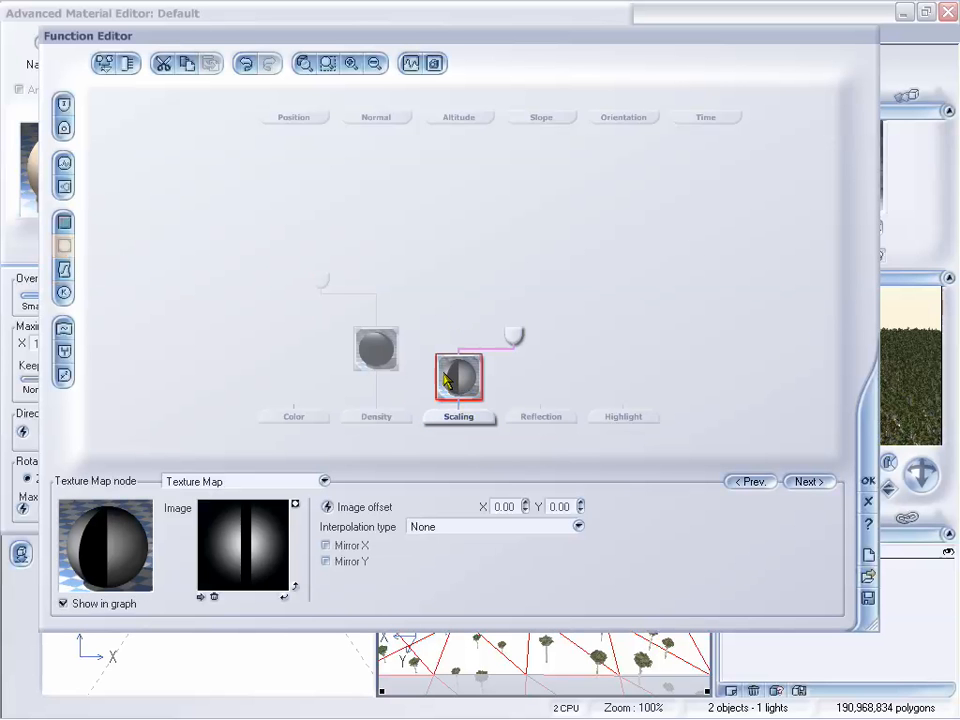
drag(463, 376, 463, 321)
Step: Set the scaling Texture Map's UV Coordinates mapping mode to Flat (vertical) and accept the function
click(511, 284)
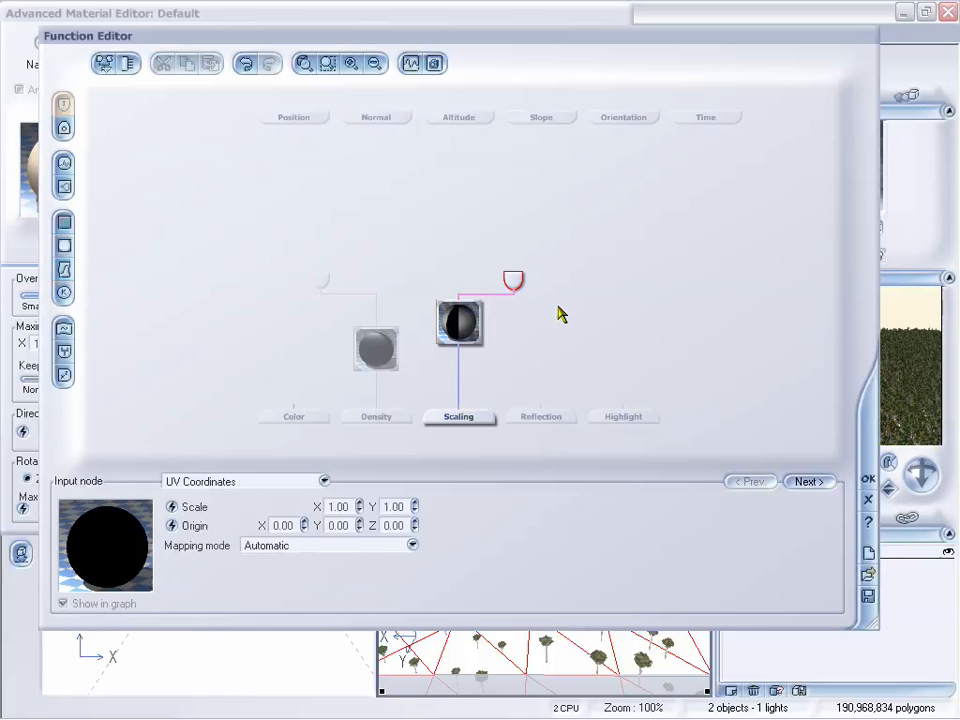
click(380, 548)
click(315, 574)
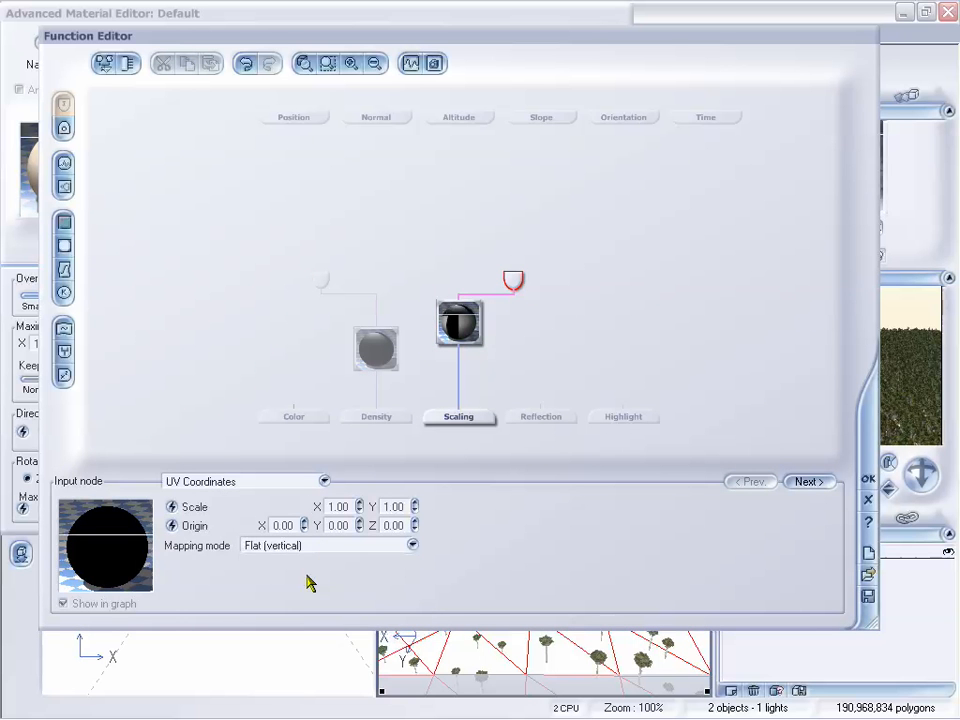
click(472, 332)
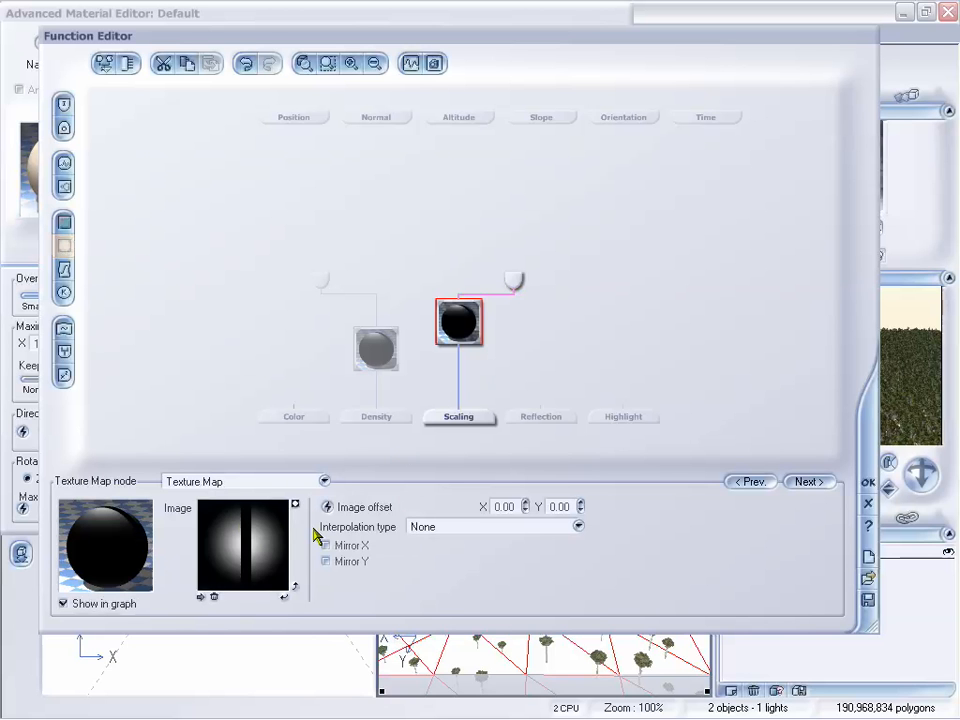
click(868, 482)
Step: Repopulate the EcoSystem with the variable scaling and adjust the main camera height to view the palm sizes at an angle
click(298, 236)
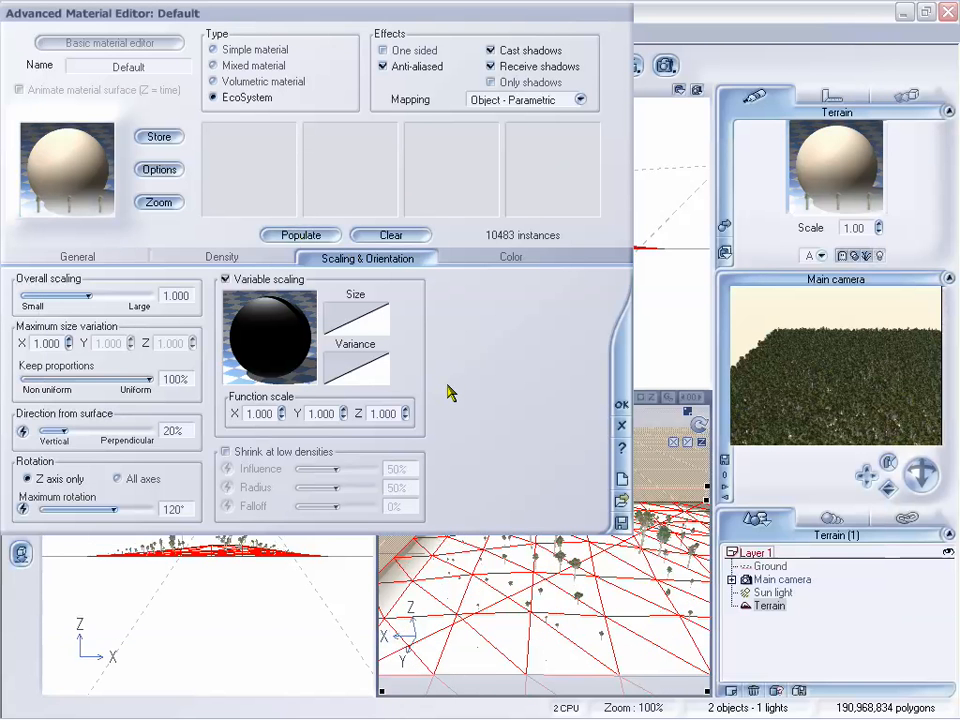
drag(487, 33, 163, 48)
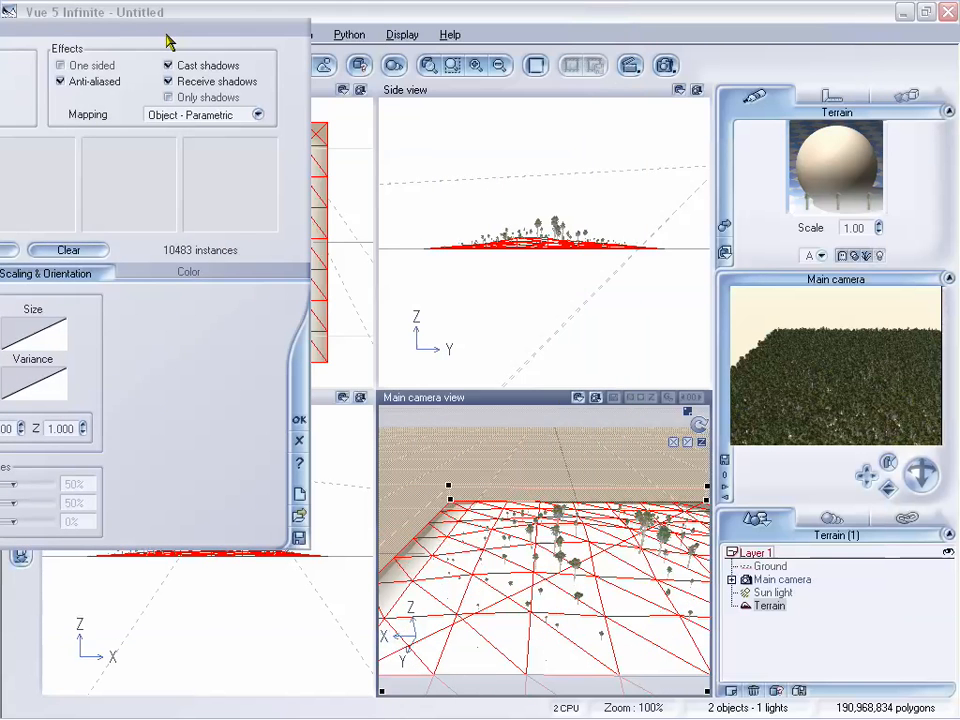
right_click(888, 463)
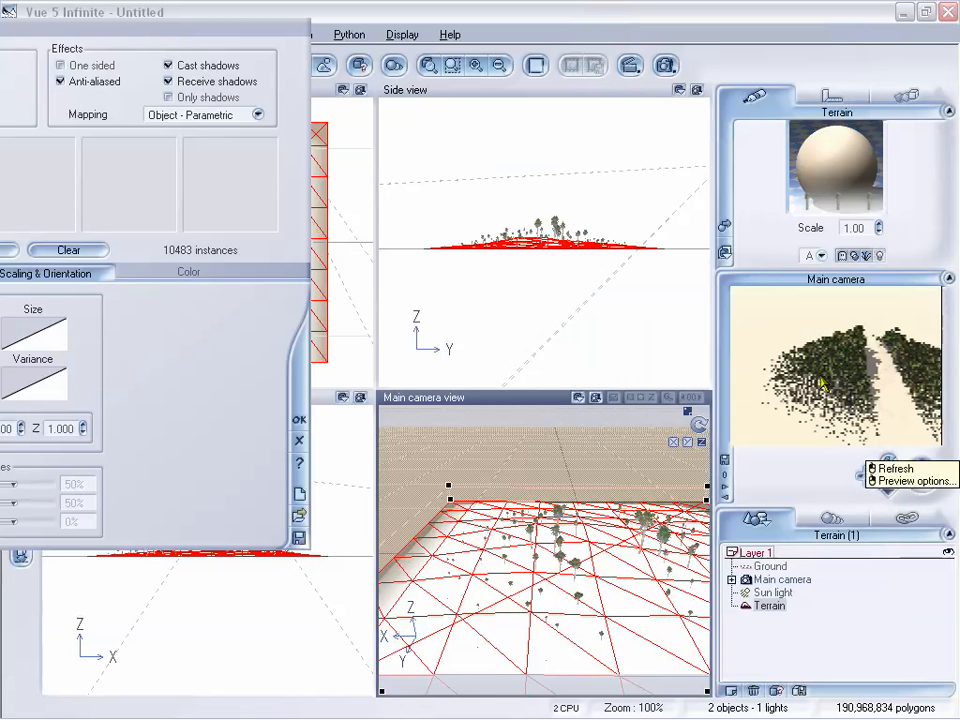
mouse_move(887, 491)
mouse_down()
mouse_move(864, 476)
mouse_move(888, 484)
mouse_up()
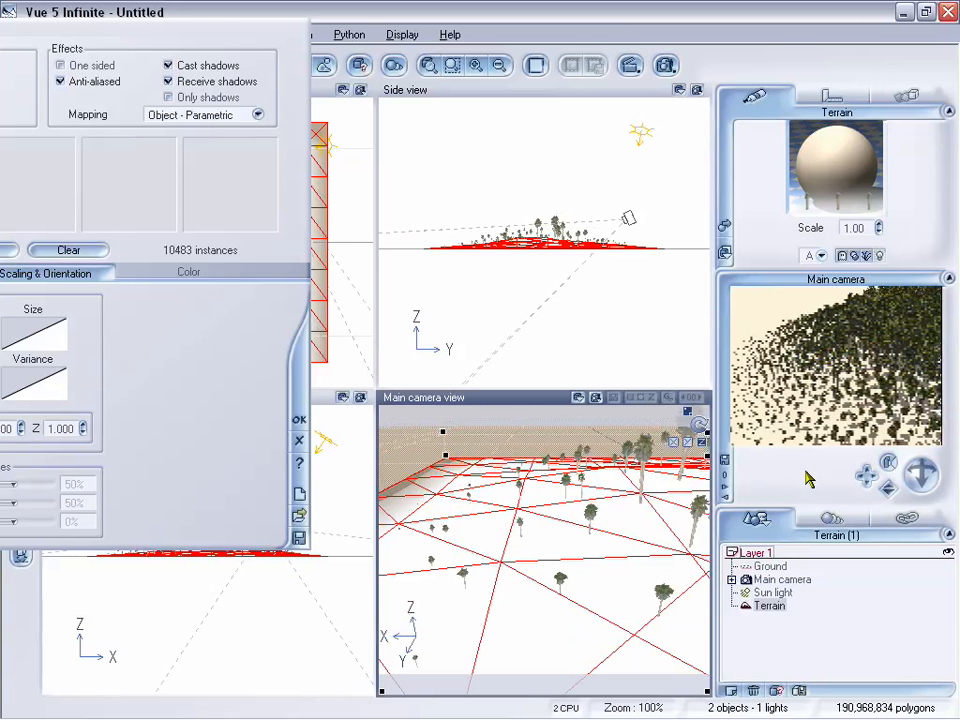
drag(887, 488, 887, 488)
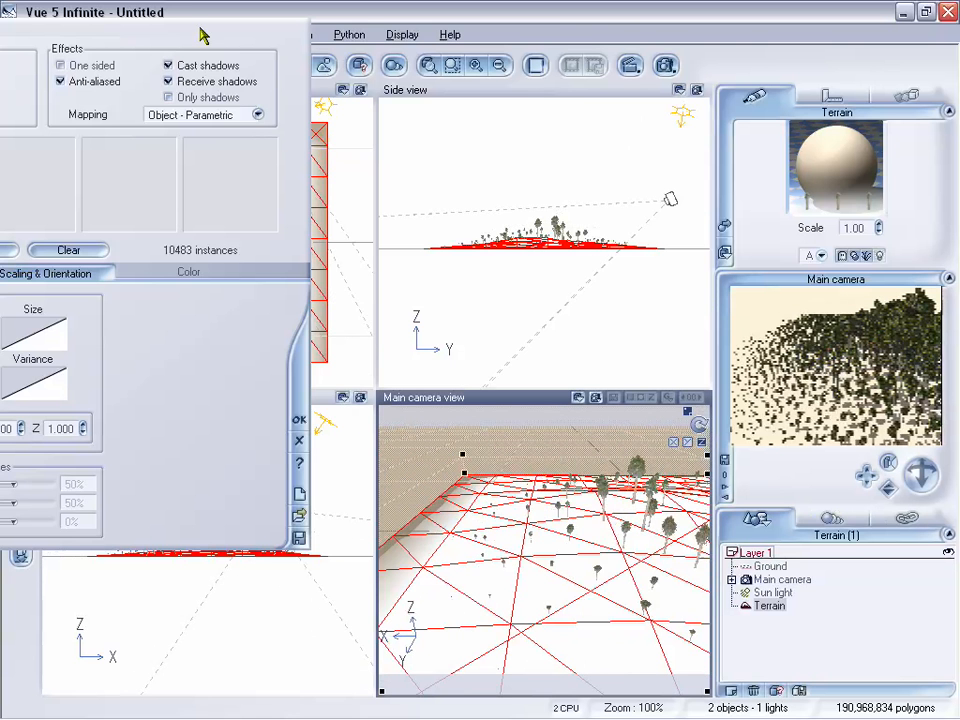
Step: Set the EcoSystem's overall scaling to 1.425, repopulate it and raise the main camera for a higher view of the palms
drag(204, 32, 493, 32)
drag(22, 306, 101, 306)
click(298, 246)
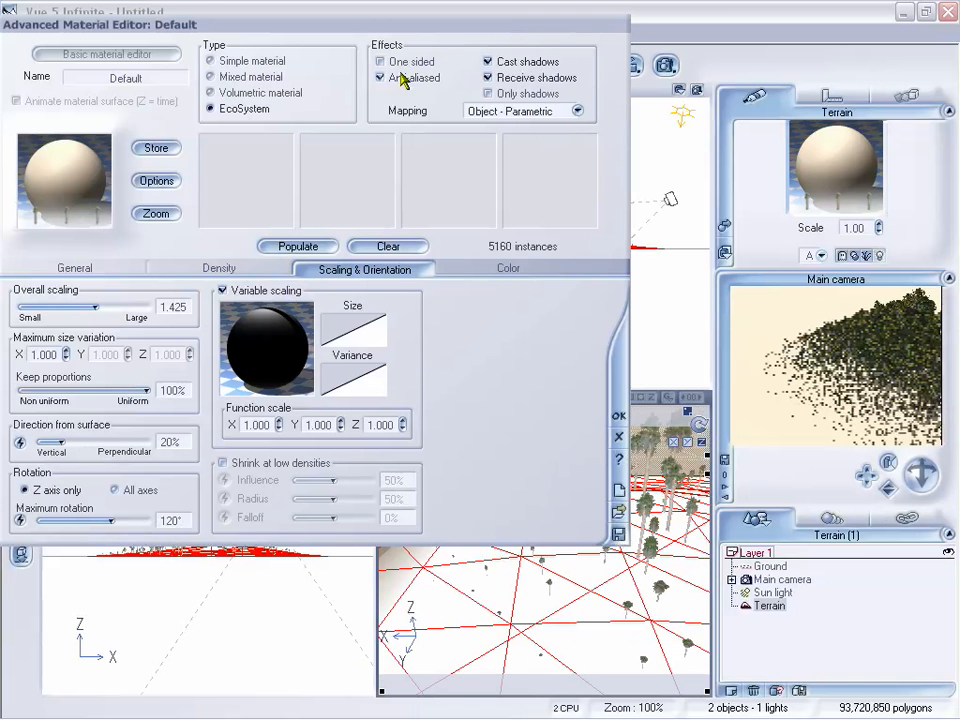
drag(430, 26, 278, 25)
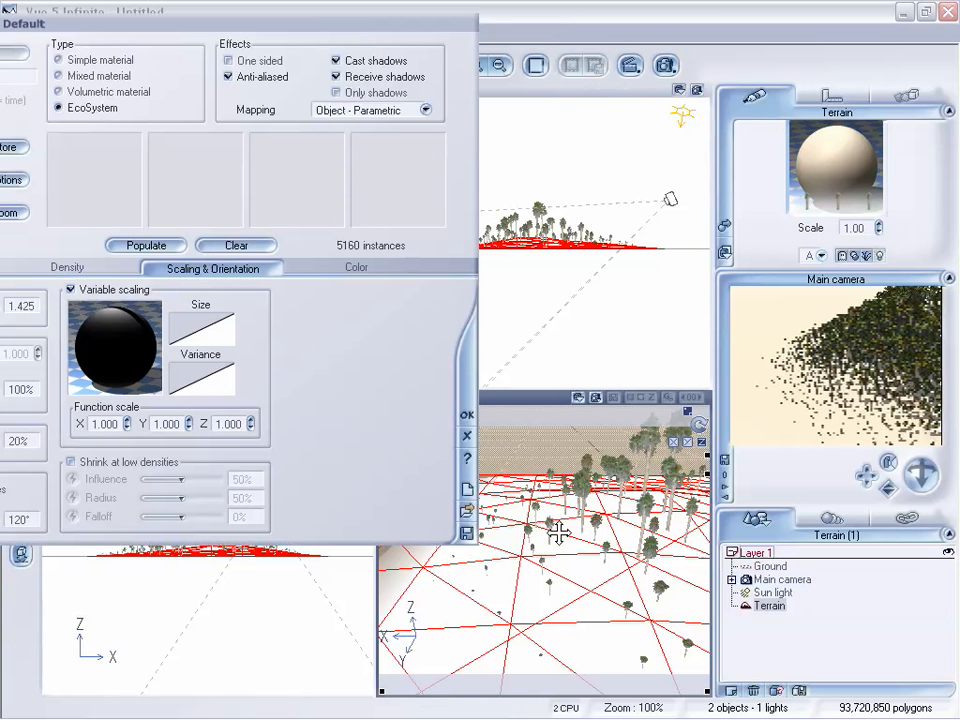
drag(888, 487, 866, 462)
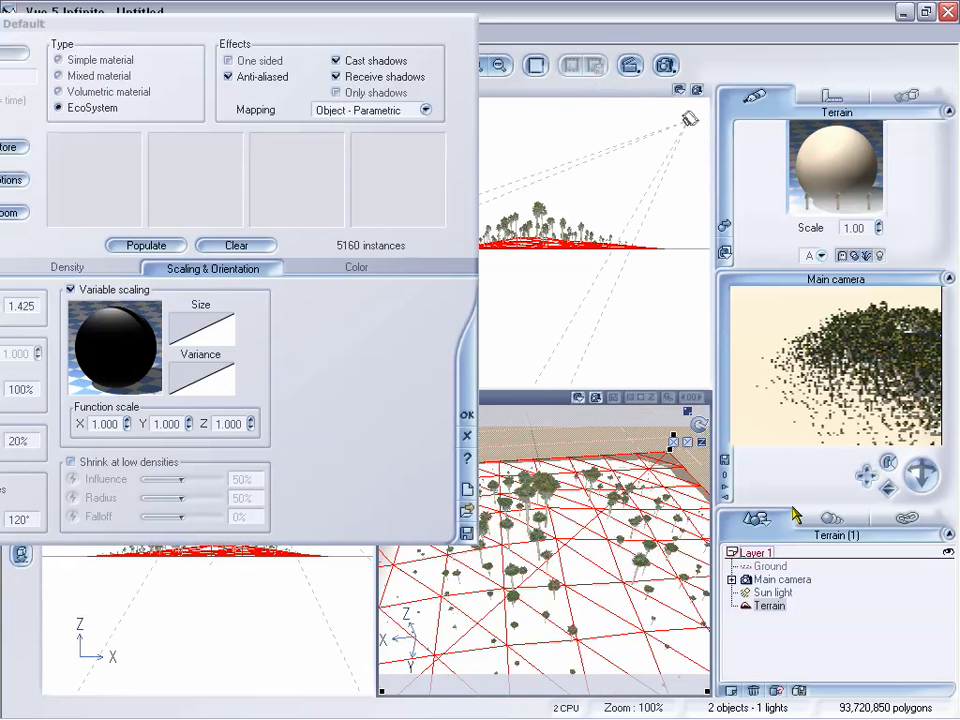
Step: Enable variable density in the EcoSystem material, repopulate it and check the palms in the main camera preview
drag(300, 30, 463, 52)
click(243, 291)
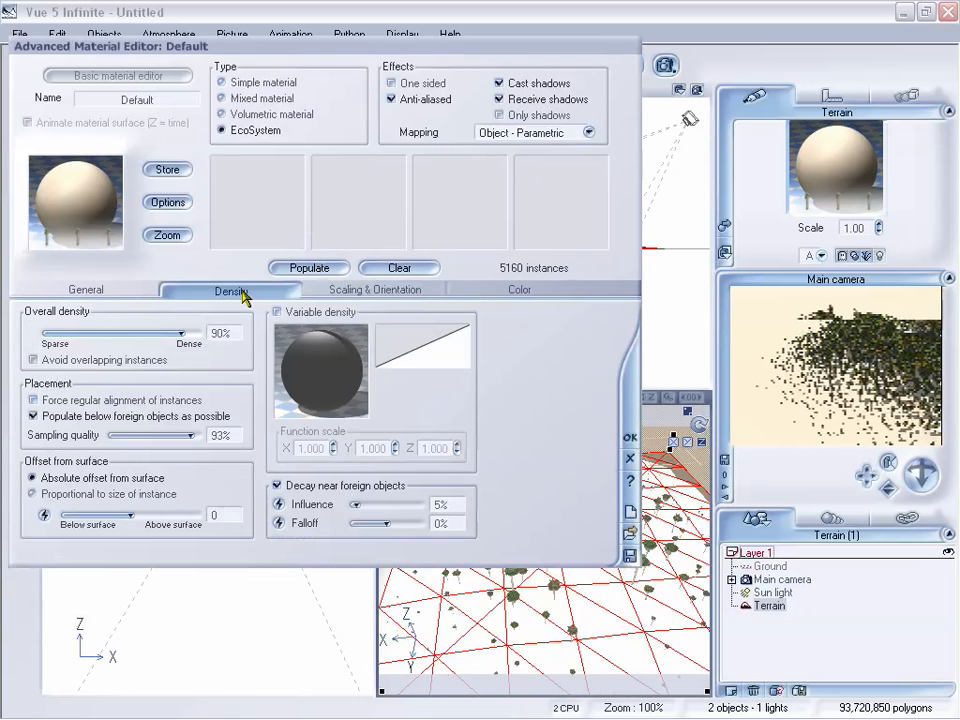
drag(384, 60, 353, 51)
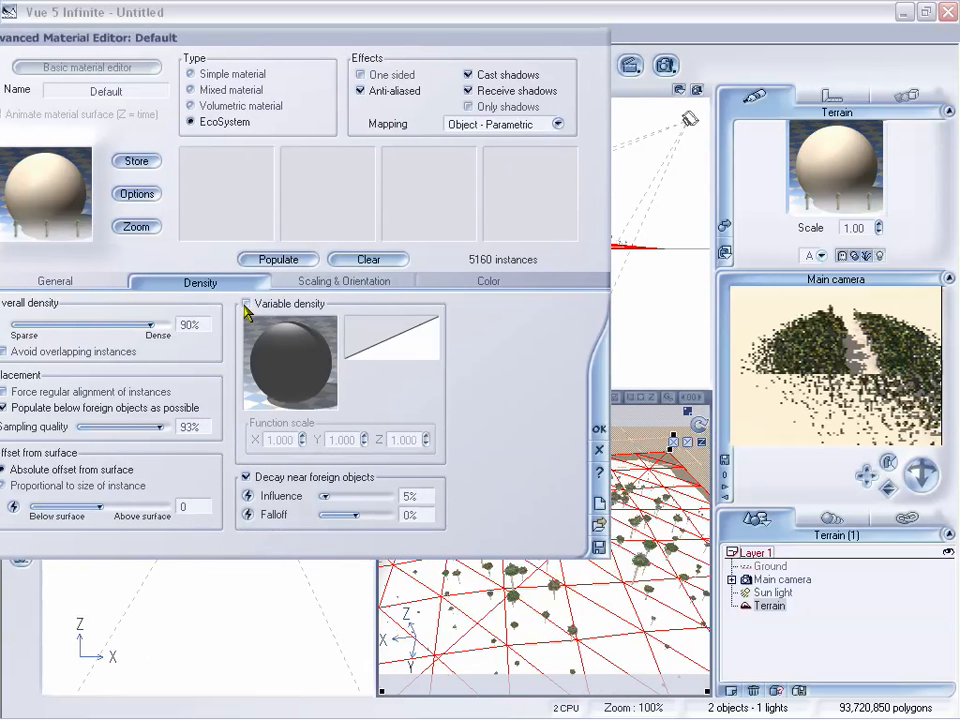
click(246, 304)
click(280, 259)
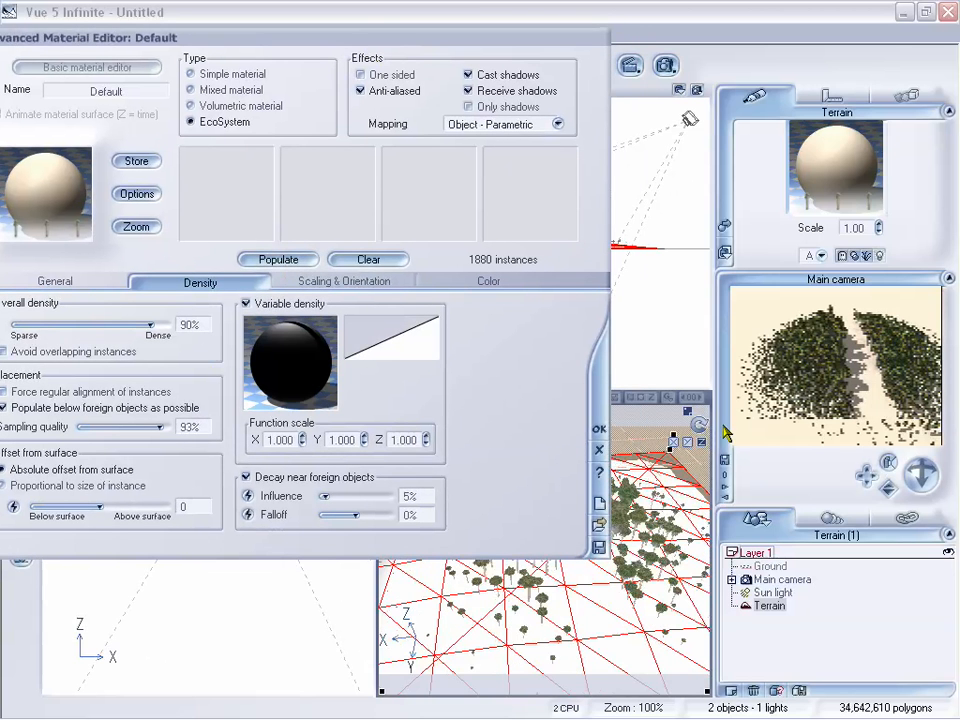
click(835, 407)
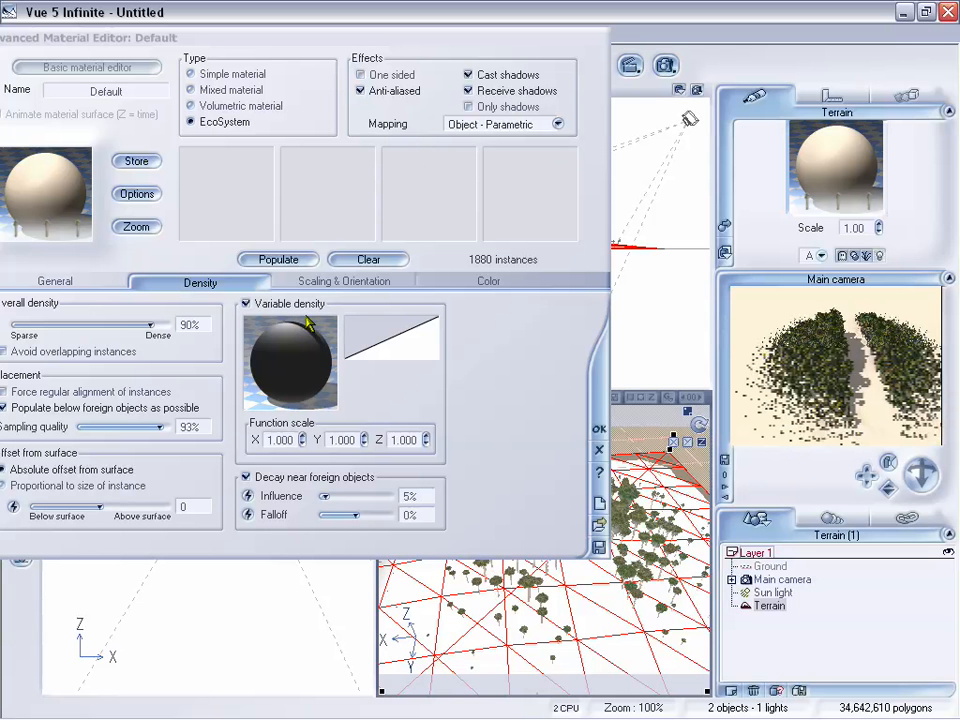
Step: Load the Gray_002 image into the density function's Texture Map, accept it and repopulate the EcoSystem
drag(378, 38, 414, 32)
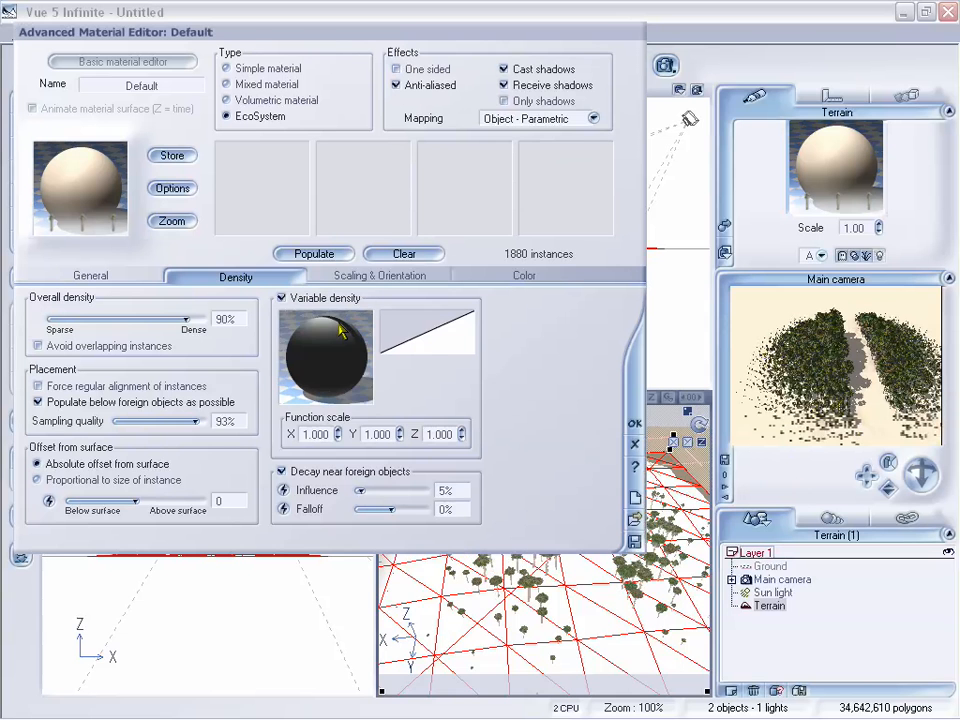
right_click(332, 324)
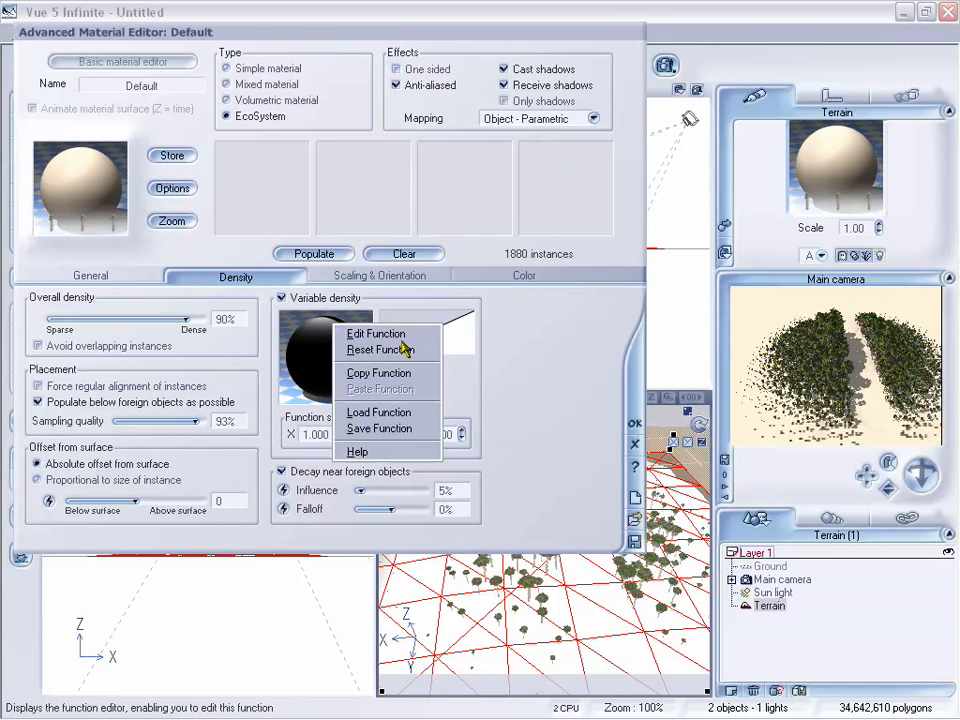
click(388, 333)
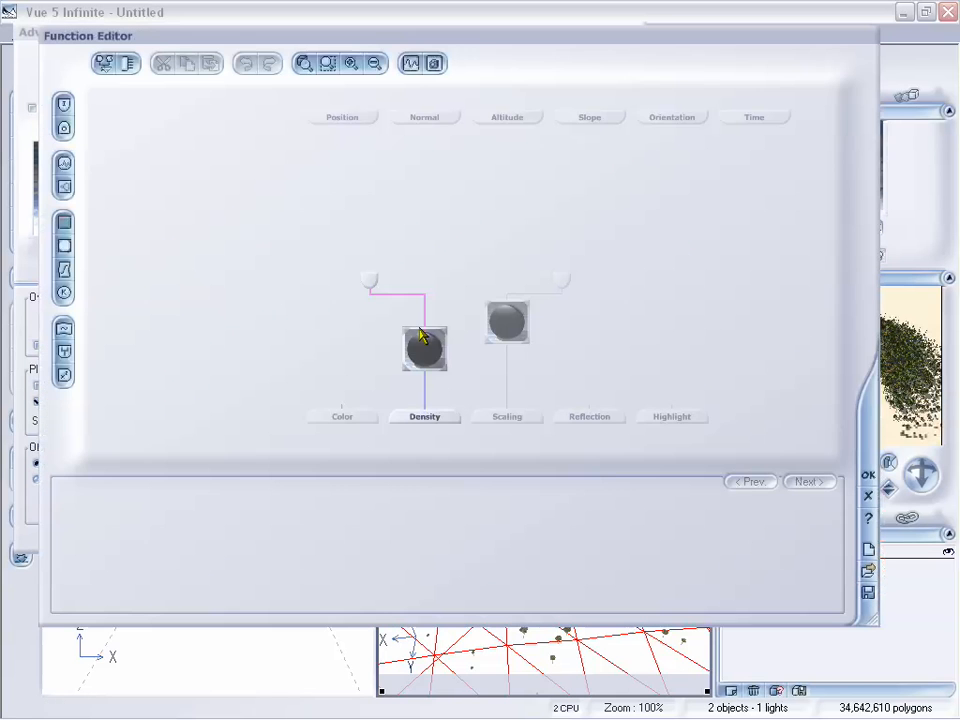
click(423, 350)
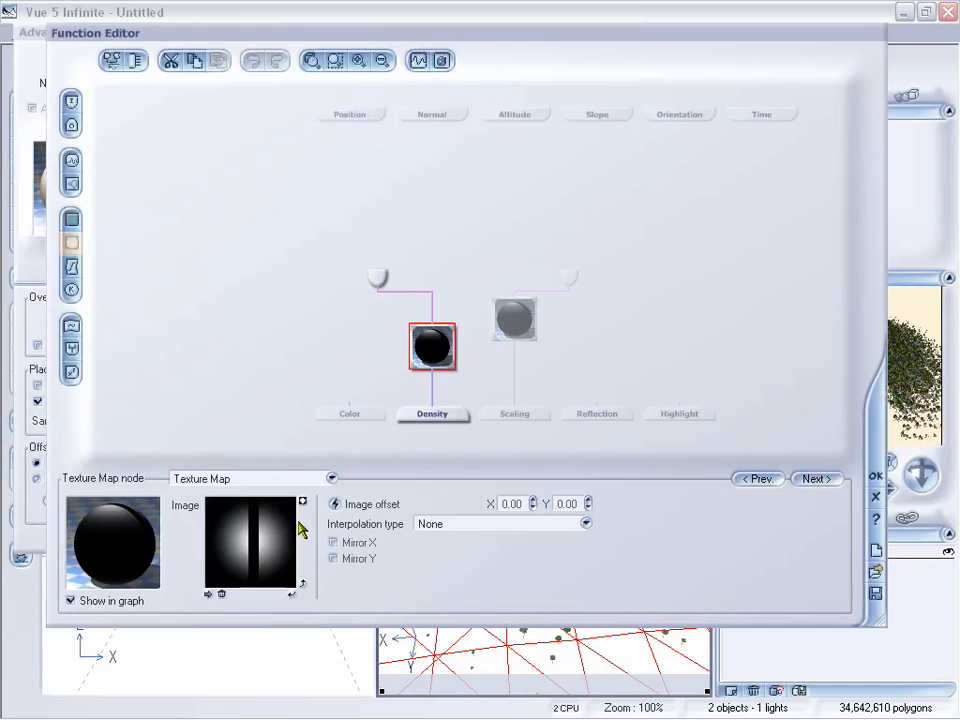
click(208, 594)
click(438, 303)
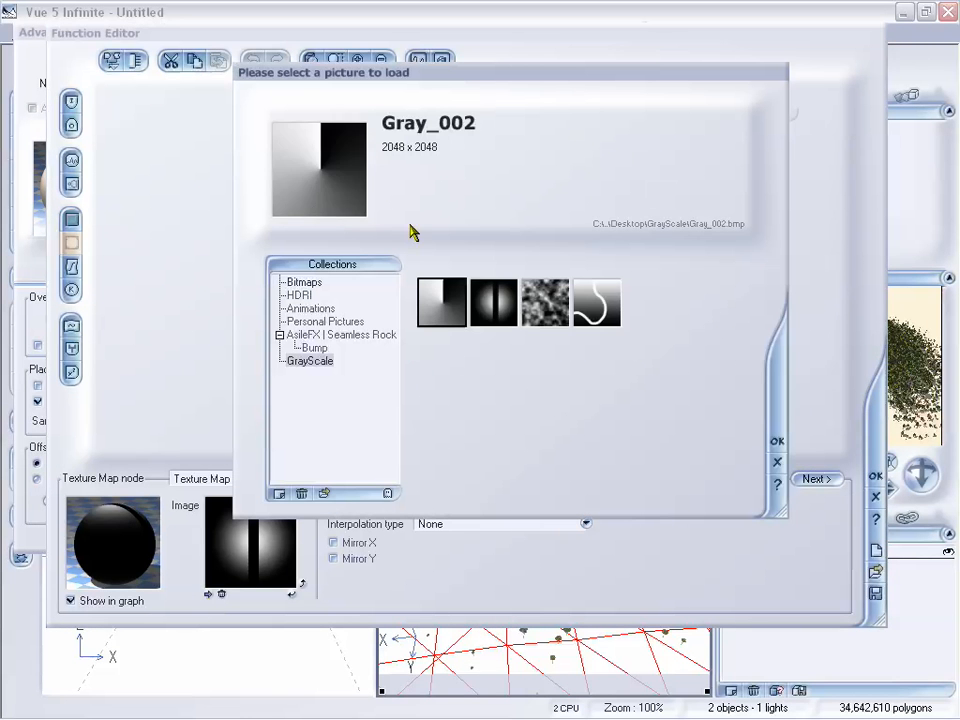
click(778, 444)
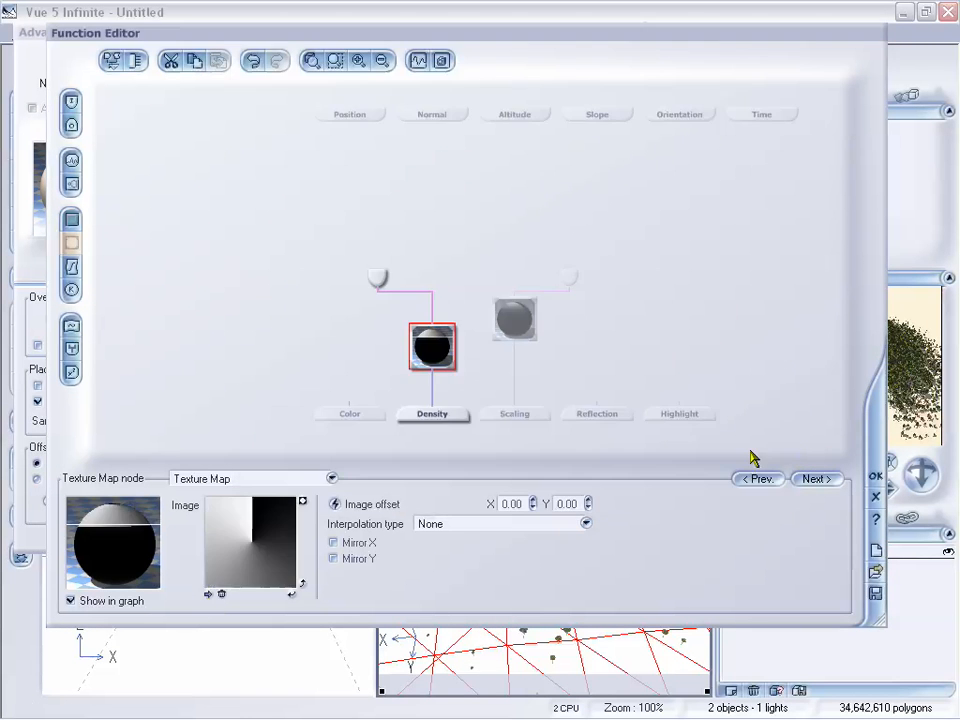
click(875, 478)
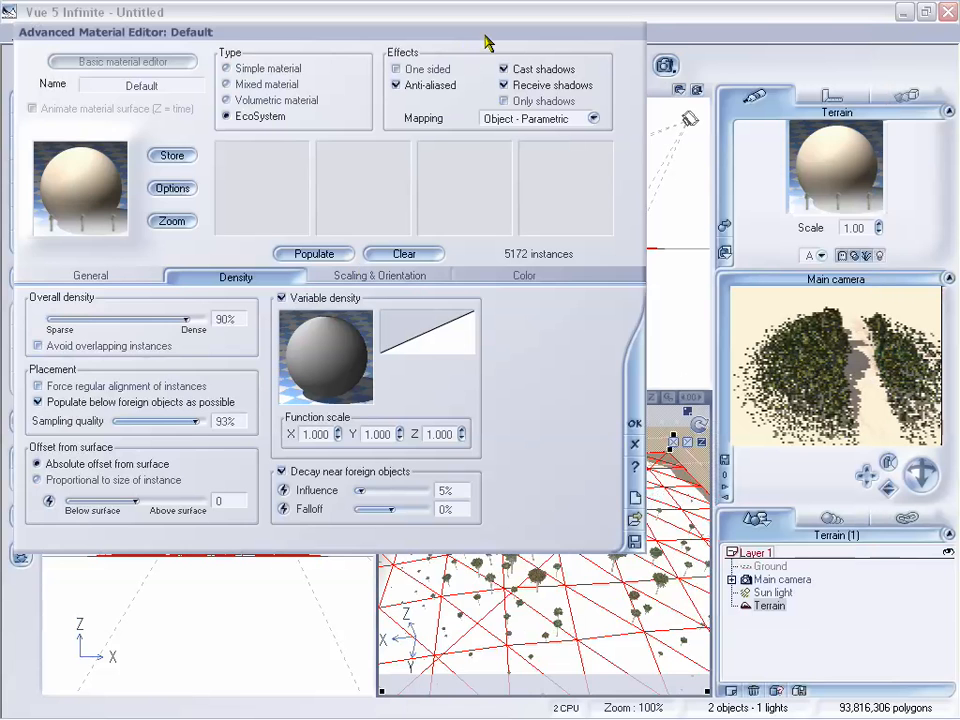
Step: Move the main camera to look straight down on the terrain and examine the palm distribution
drag(489, 39, 277, 63)
drag(917, 479, 887, 497)
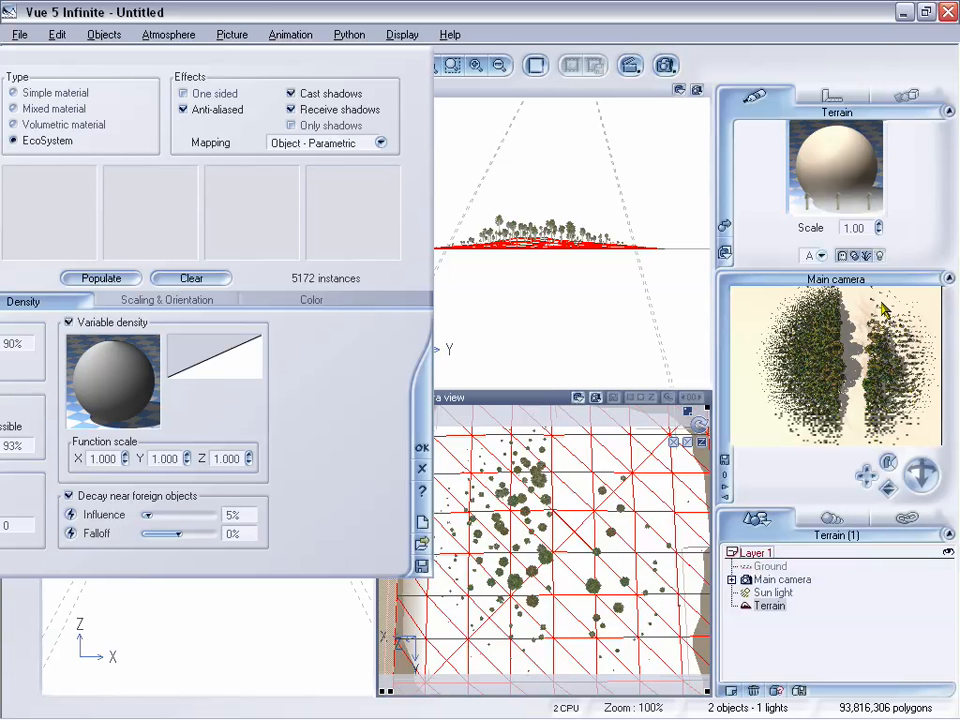
drag(285, 47, 483, 73)
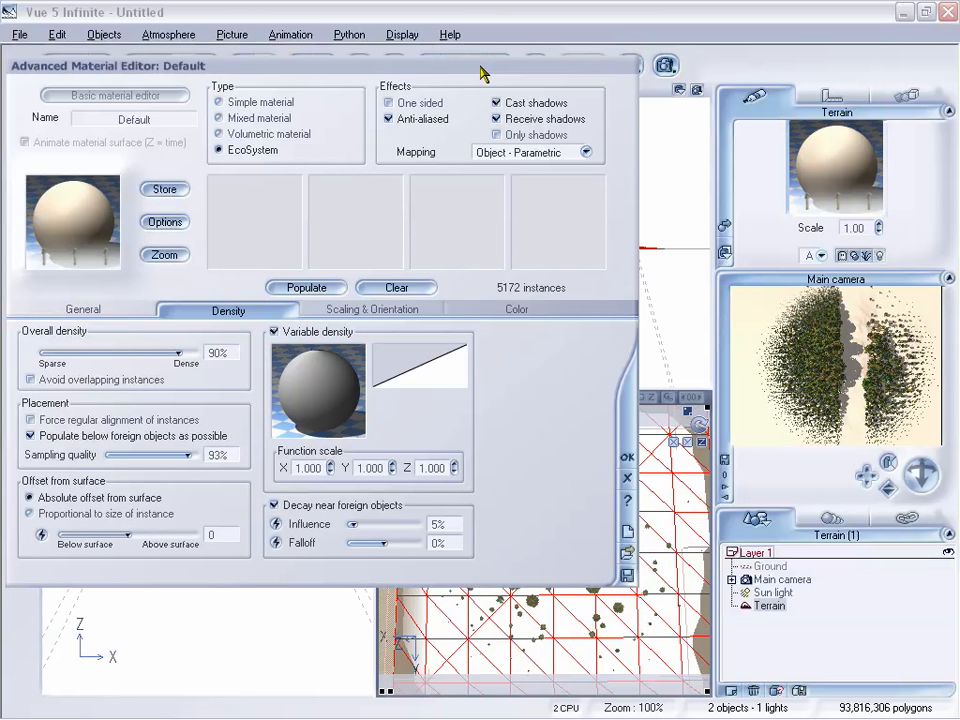
drag(455, 70, 404, 30)
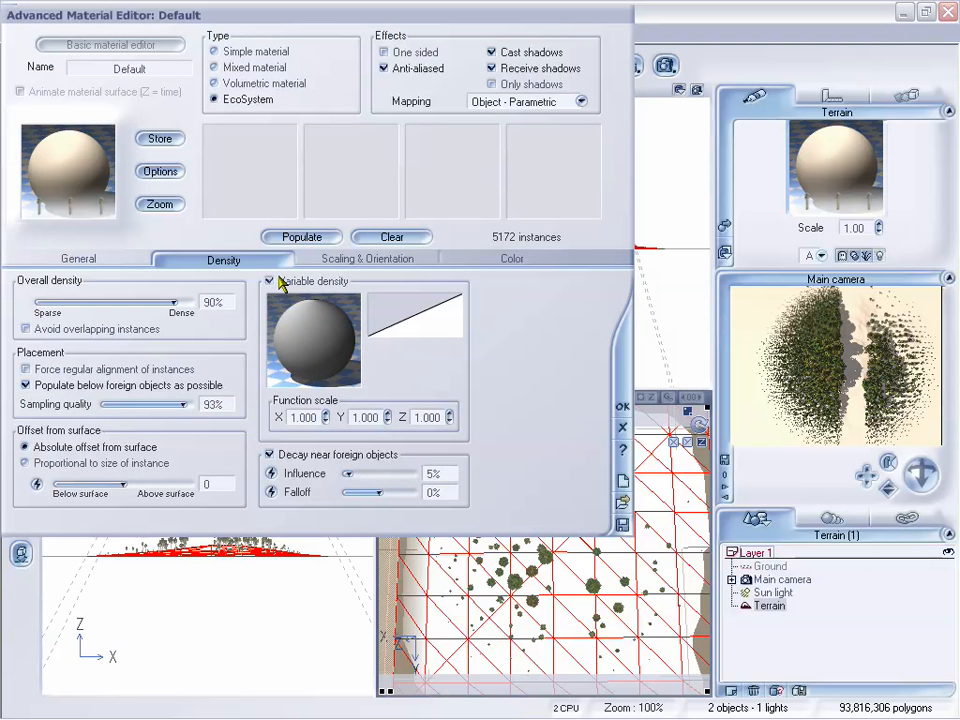
Step: Load the Gray_002 image into the scaling function's Texture Map, repopulate the EcoSystem and uncover the camera view
click(355, 261)
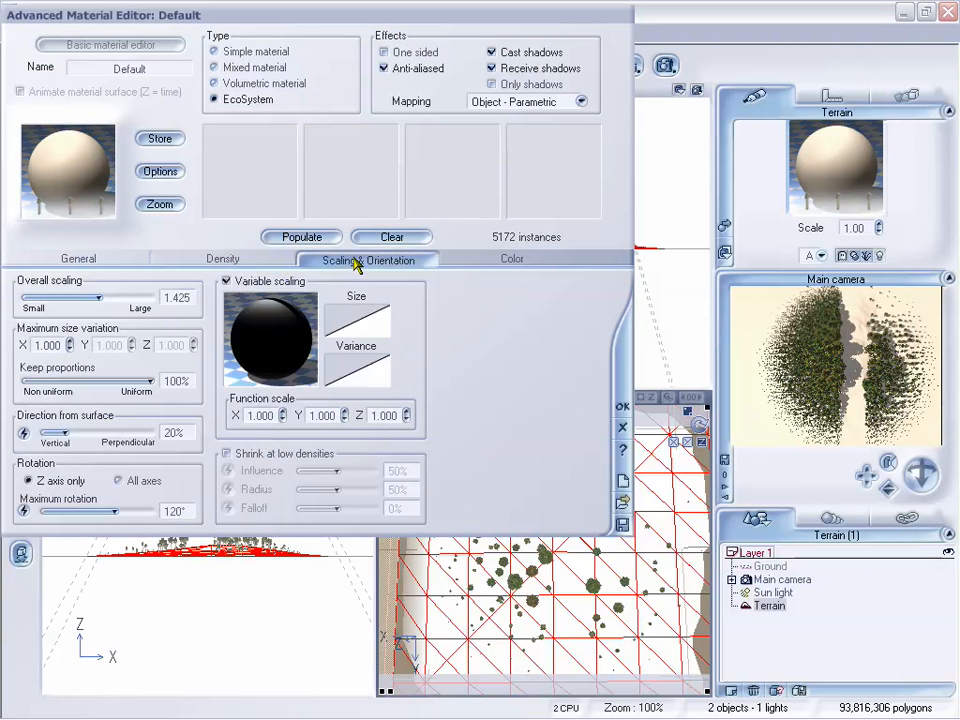
right_click(292, 342)
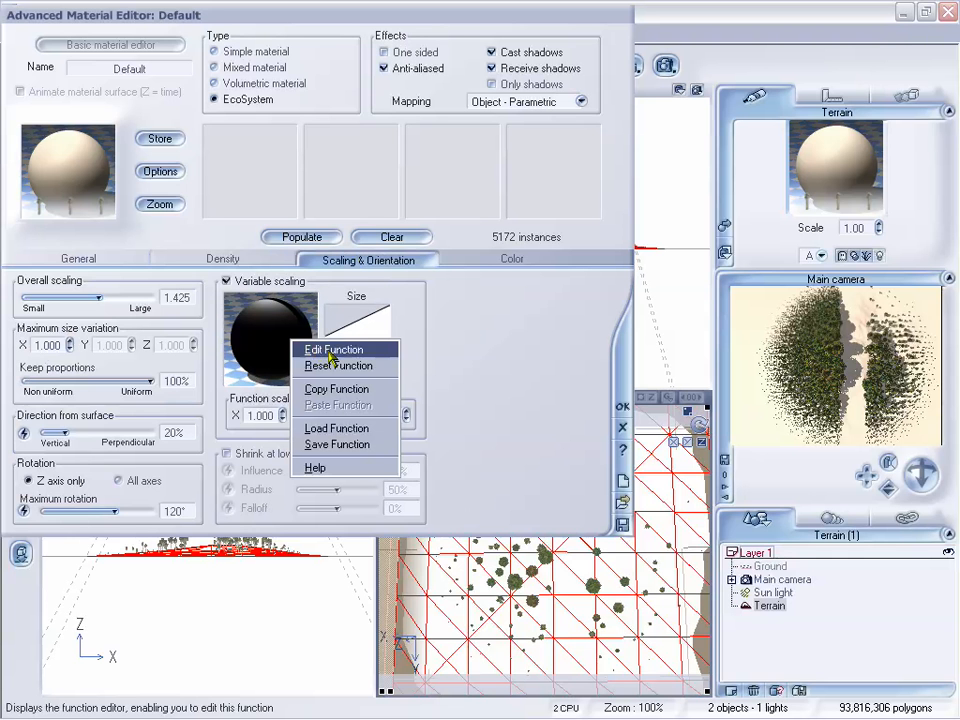
click(333, 350)
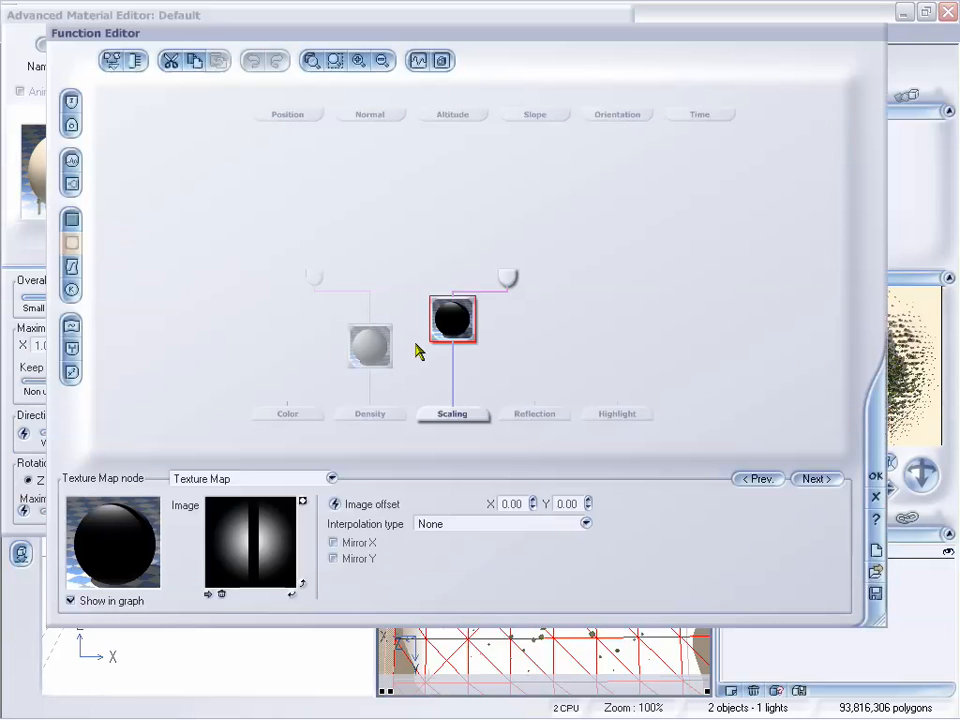
click(209, 594)
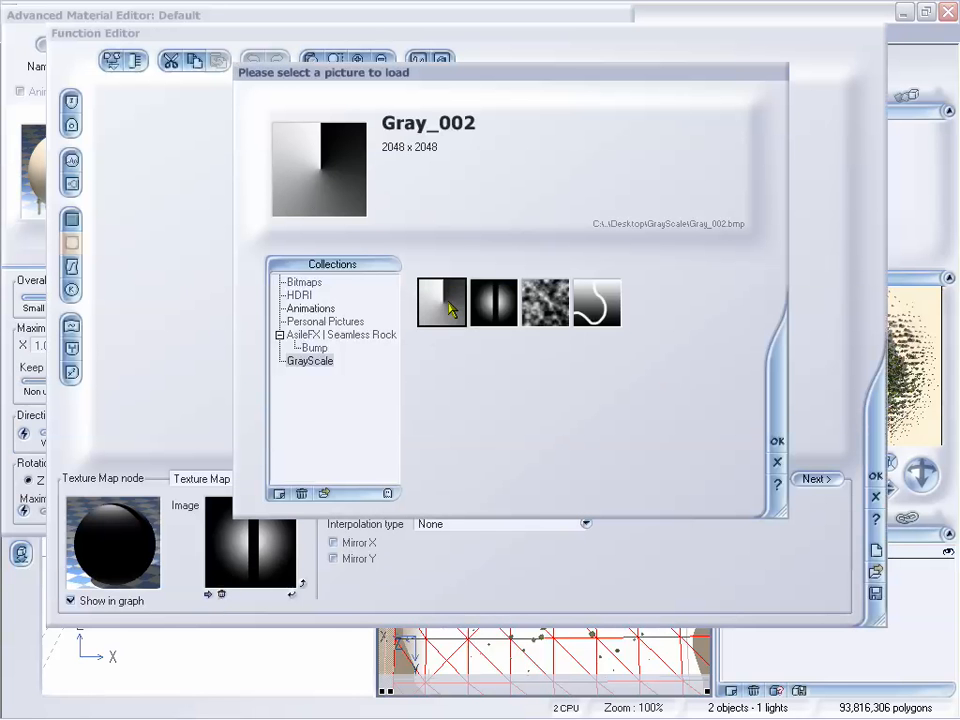
click(777, 441)
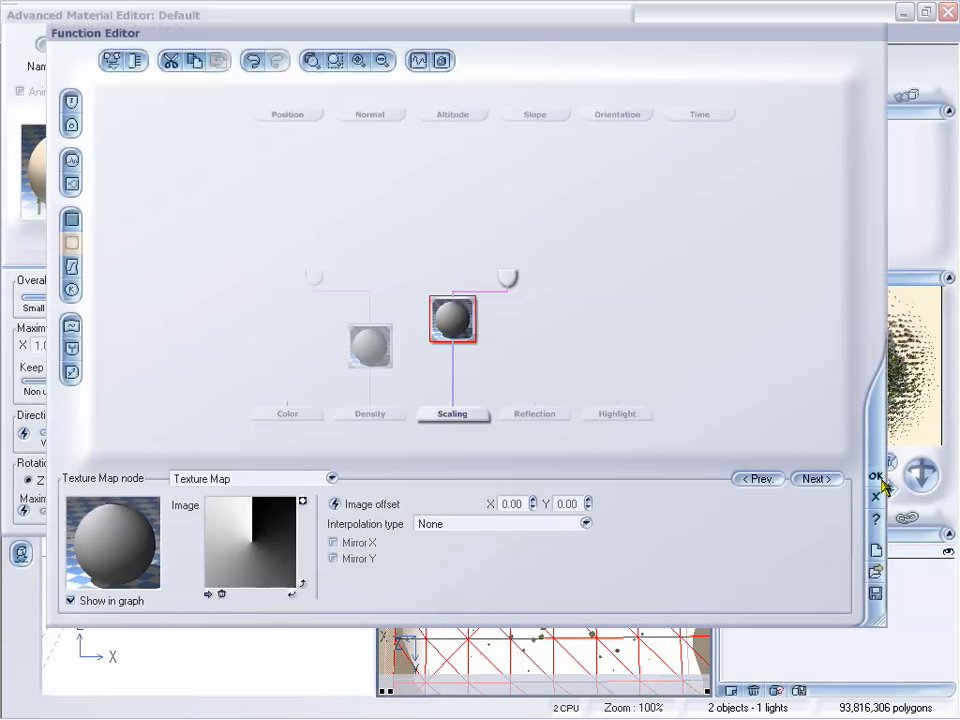
click(876, 476)
click(310, 239)
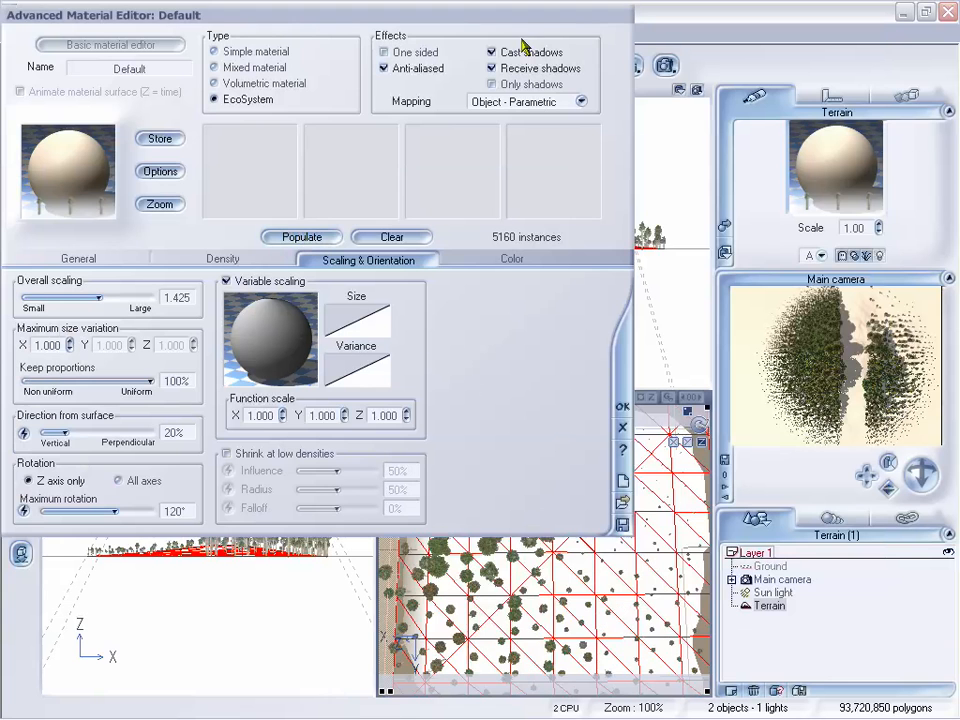
drag(514, 21, 340, 28)
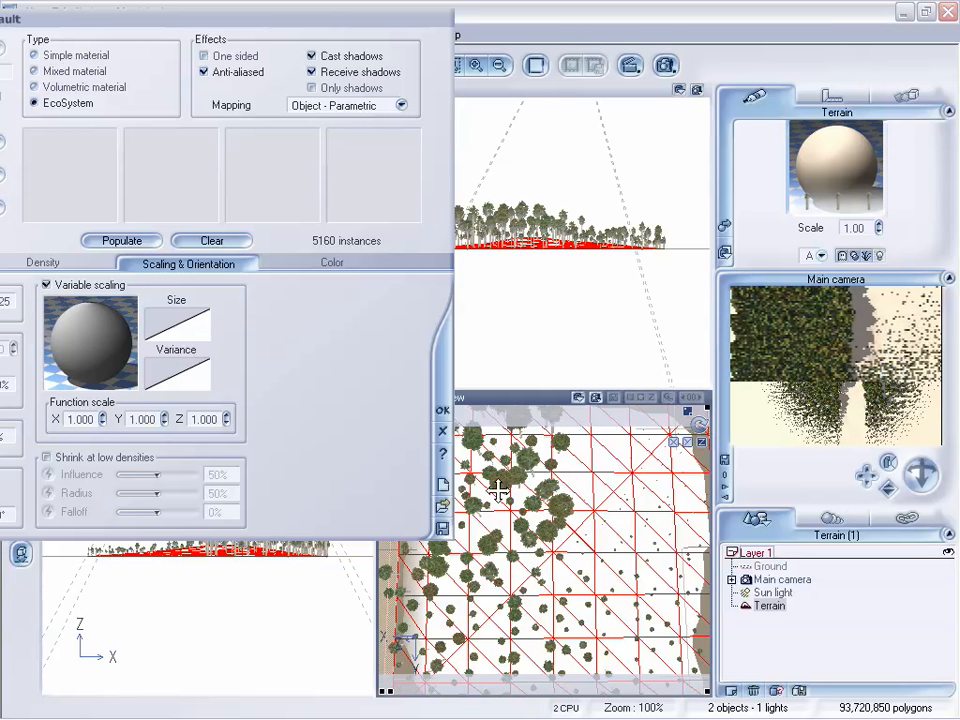
Step: Tilt the main camera from the overhead view to an oblique angle and examine how the palm sizes vary across the terrain
drag(921, 474, 918, 518)
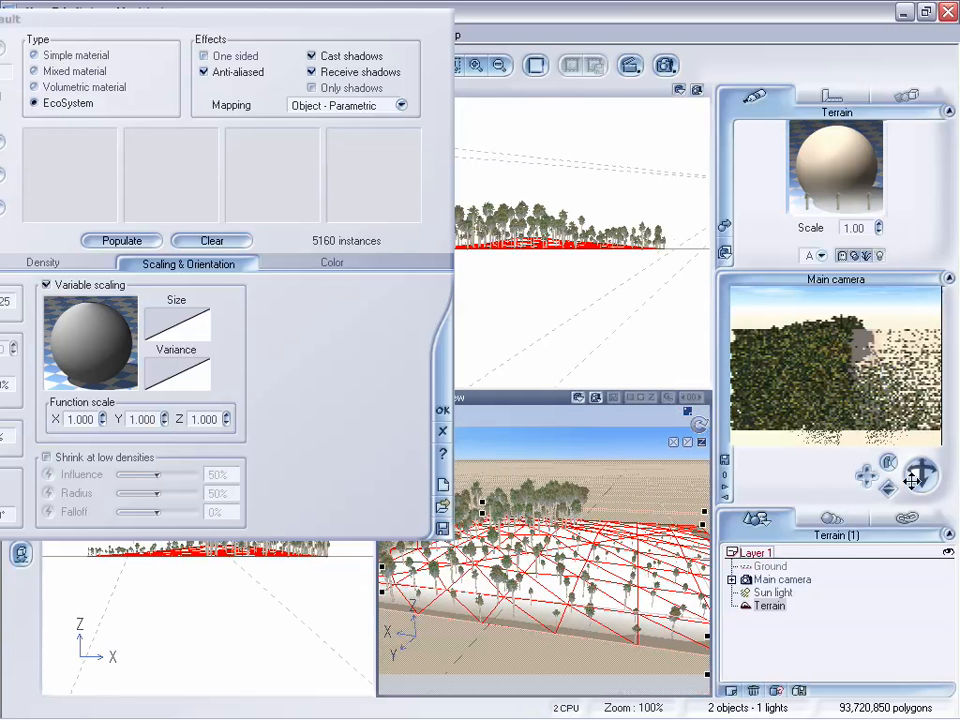
drag(921, 471, 921, 508)
drag(311, 21, 466, 21)
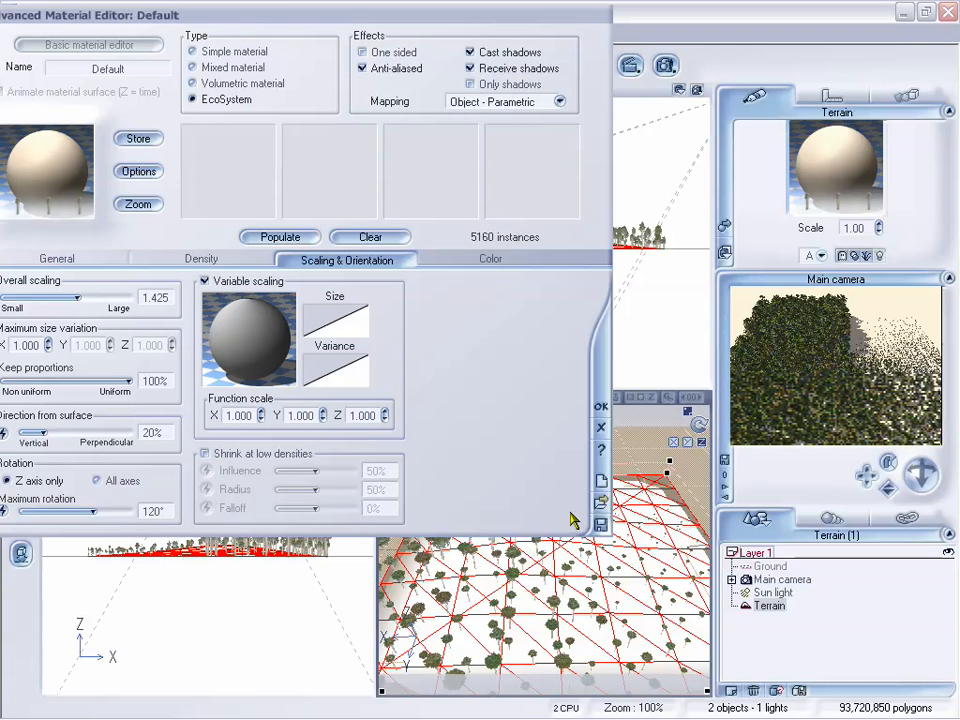
Step: Open the terrain for editing, look through the available file formats in its export options, and cancel the export
double_click(614, 632)
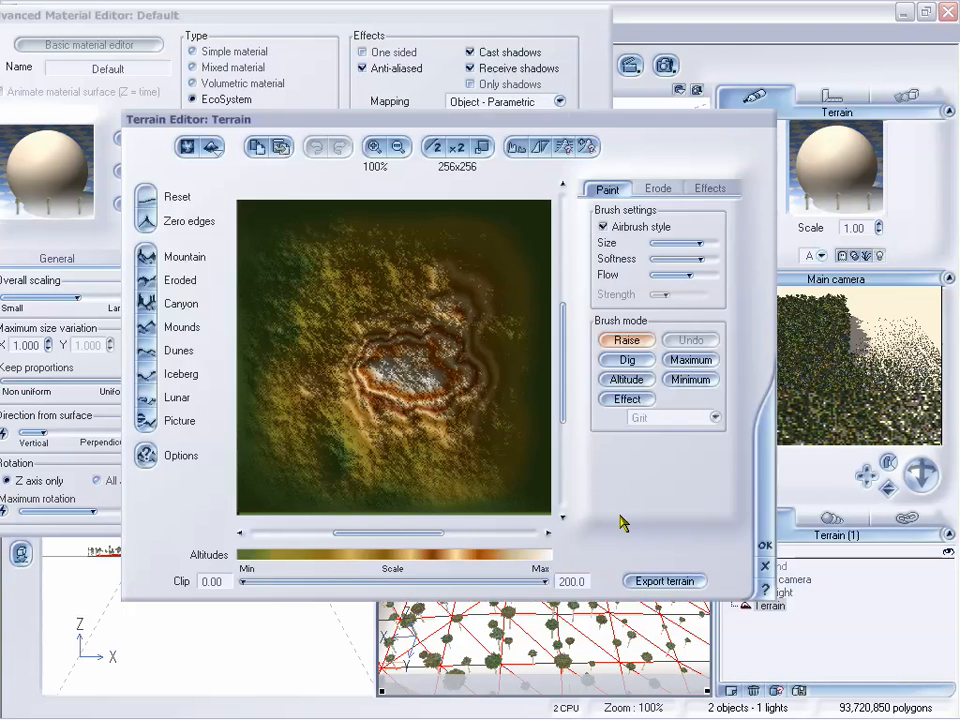
drag(489, 126, 525, 119)
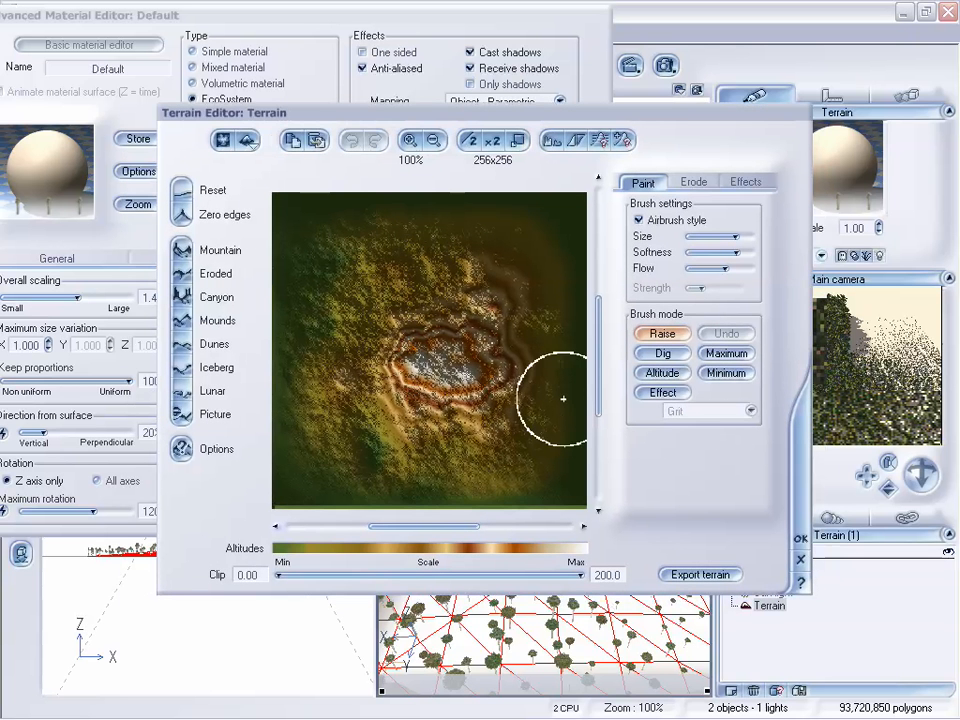
click(700, 574)
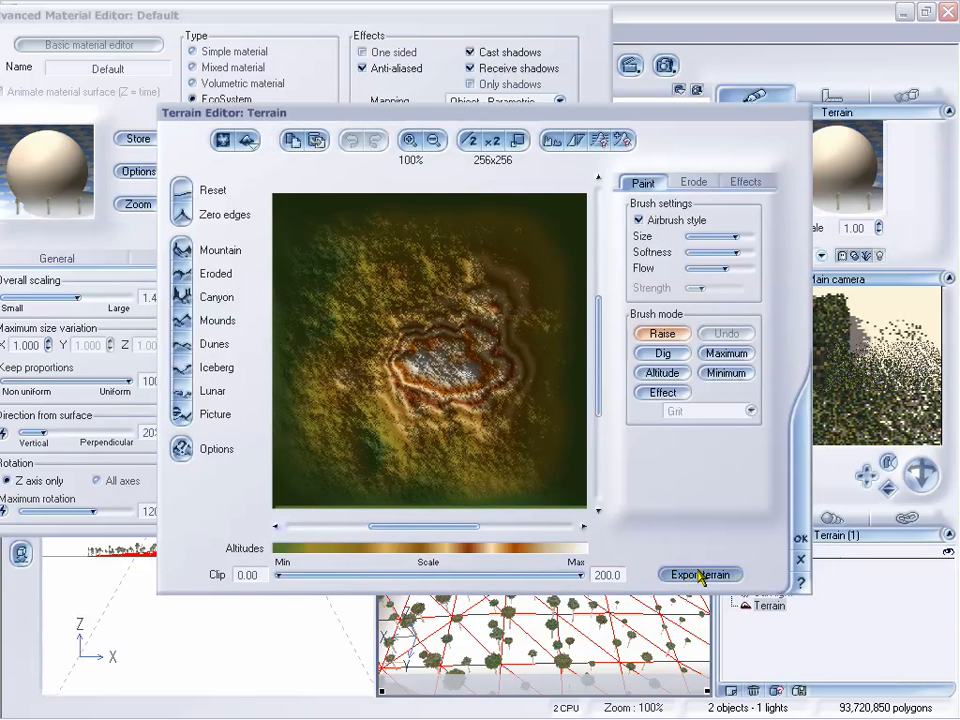
drag(470, 243, 523, 150)
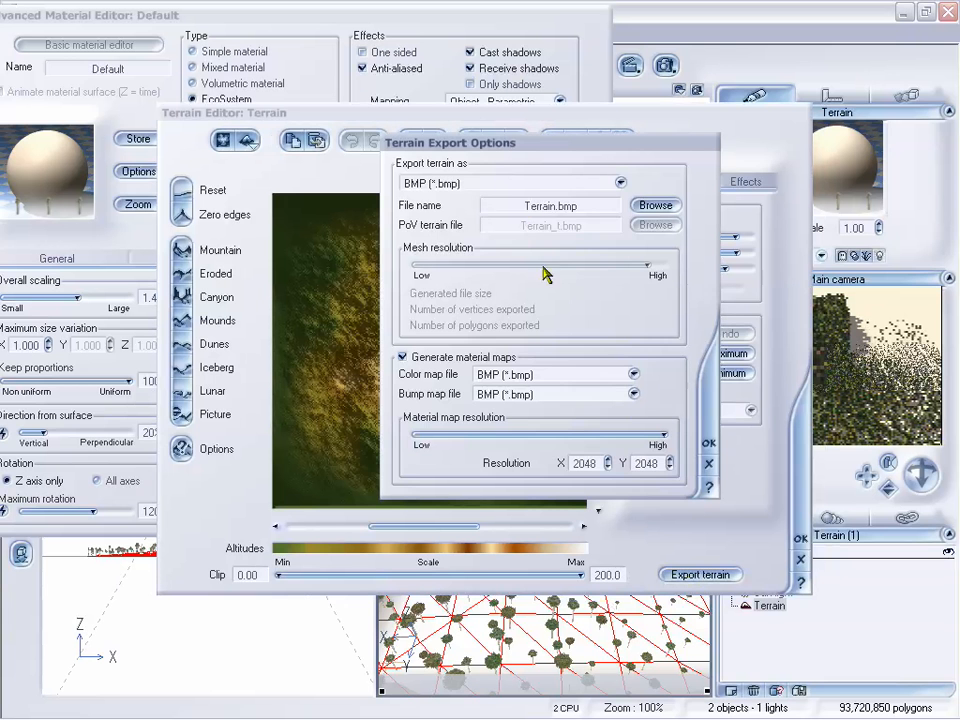
click(620, 183)
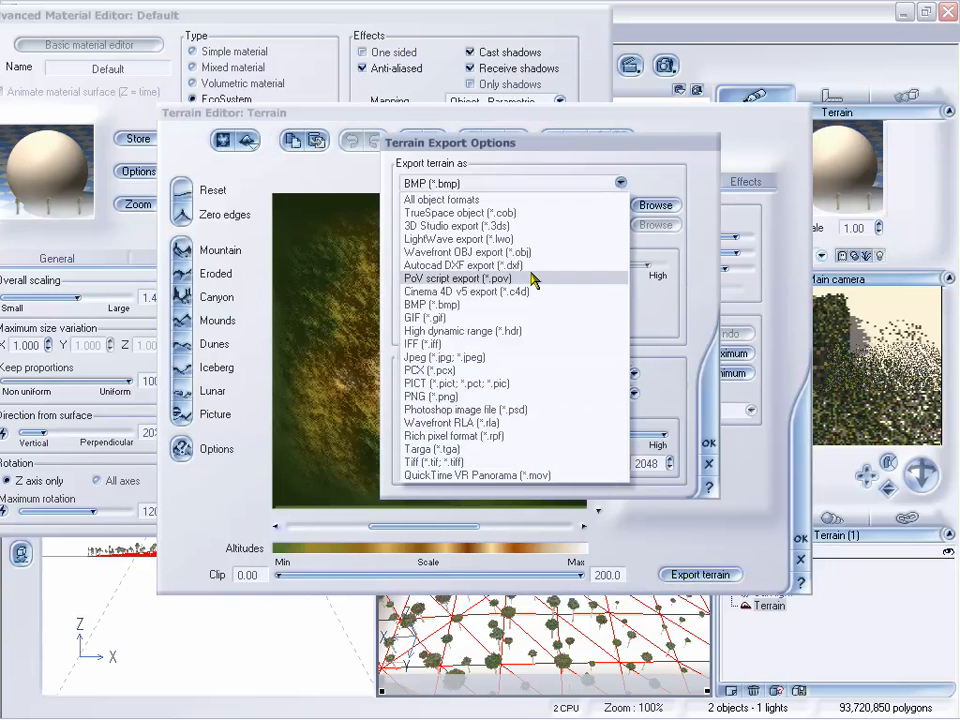
click(537, 148)
drag(583, 155, 552, 148)
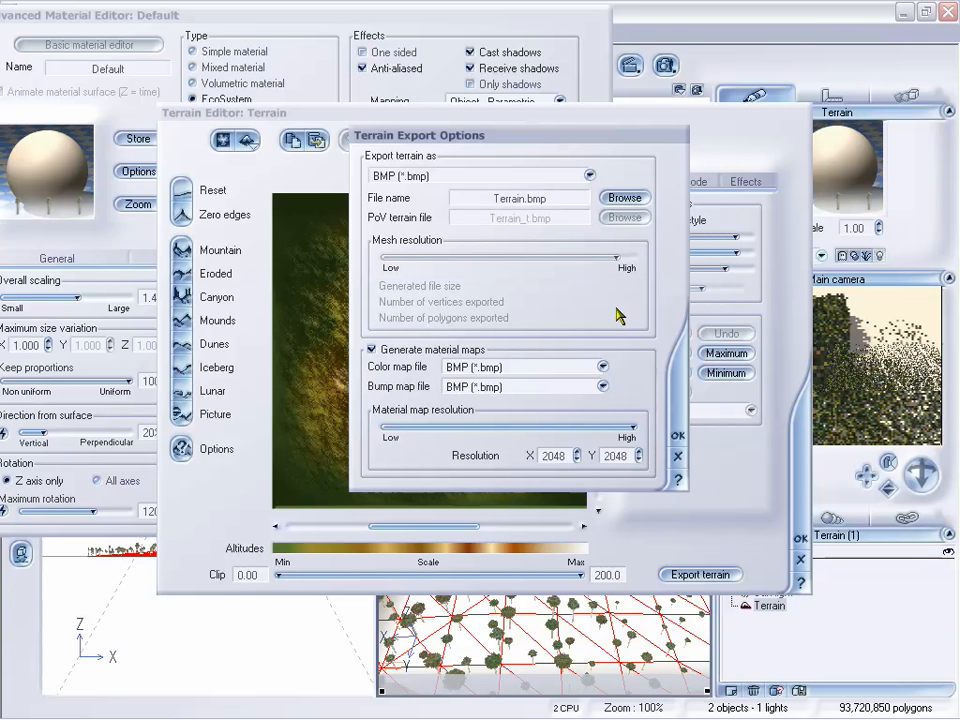
click(679, 457)
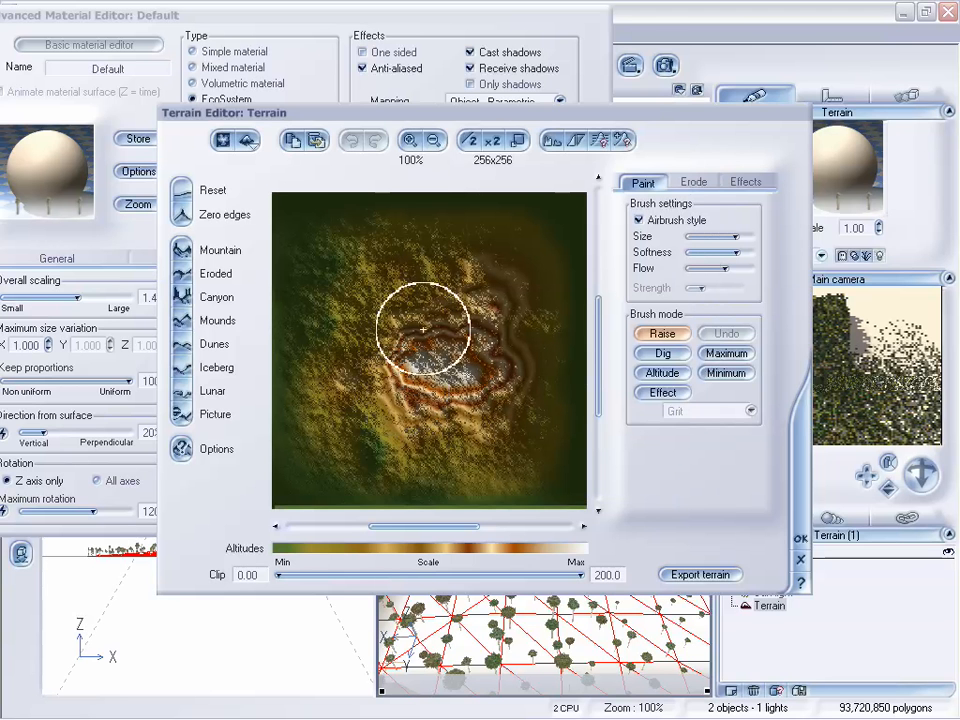
drag(544, 116, 468, 74)
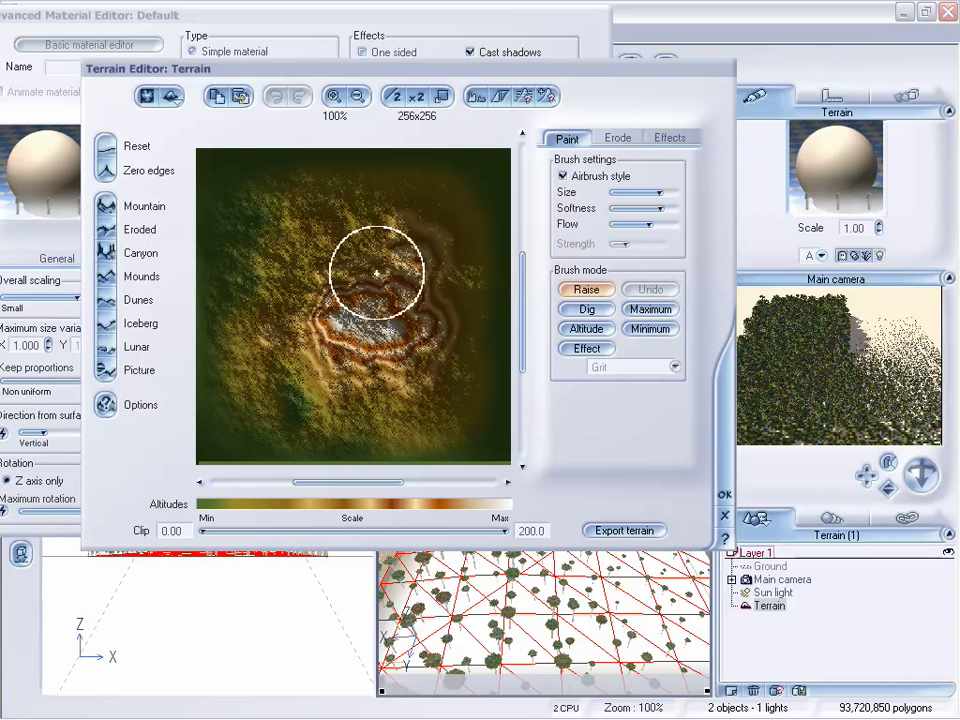
drag(381, 69, 481, 97)
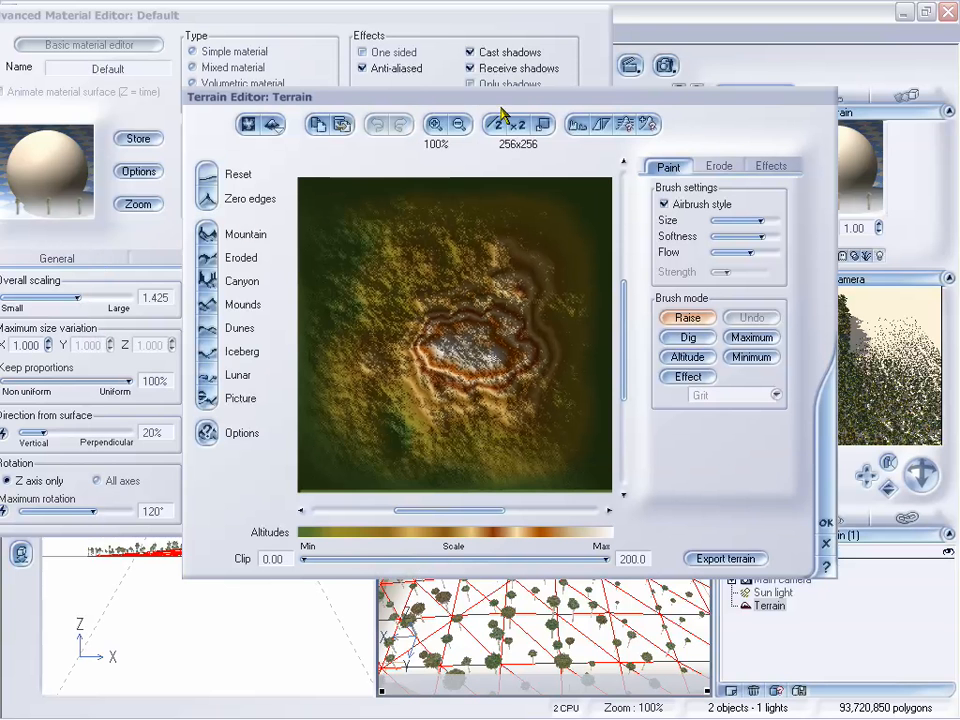
drag(500, 110, 452, 108)
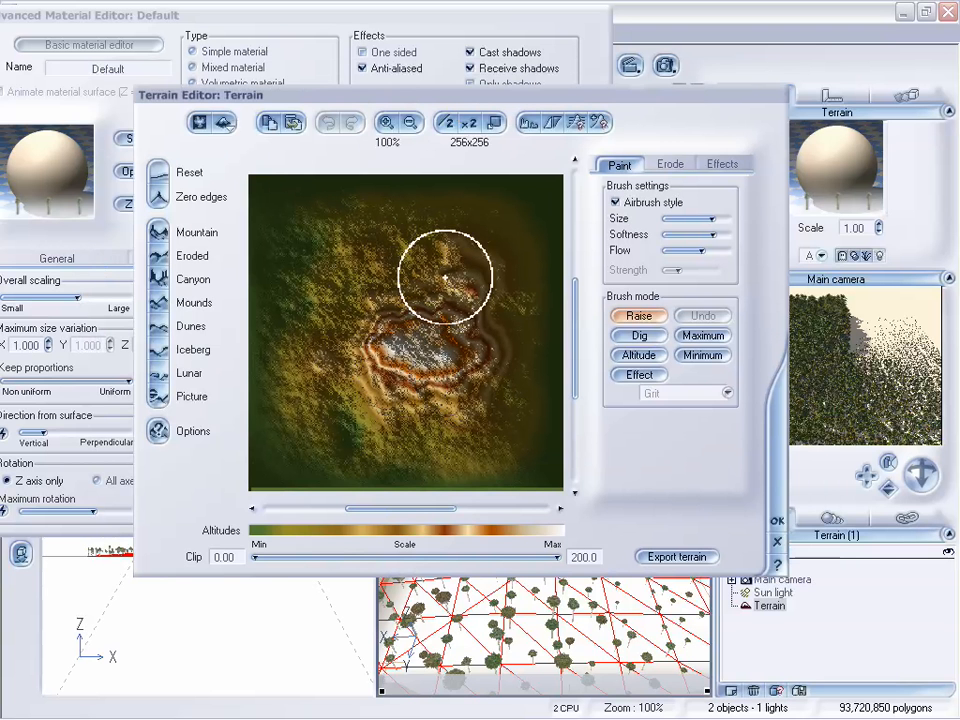
drag(547, 106, 518, 85)
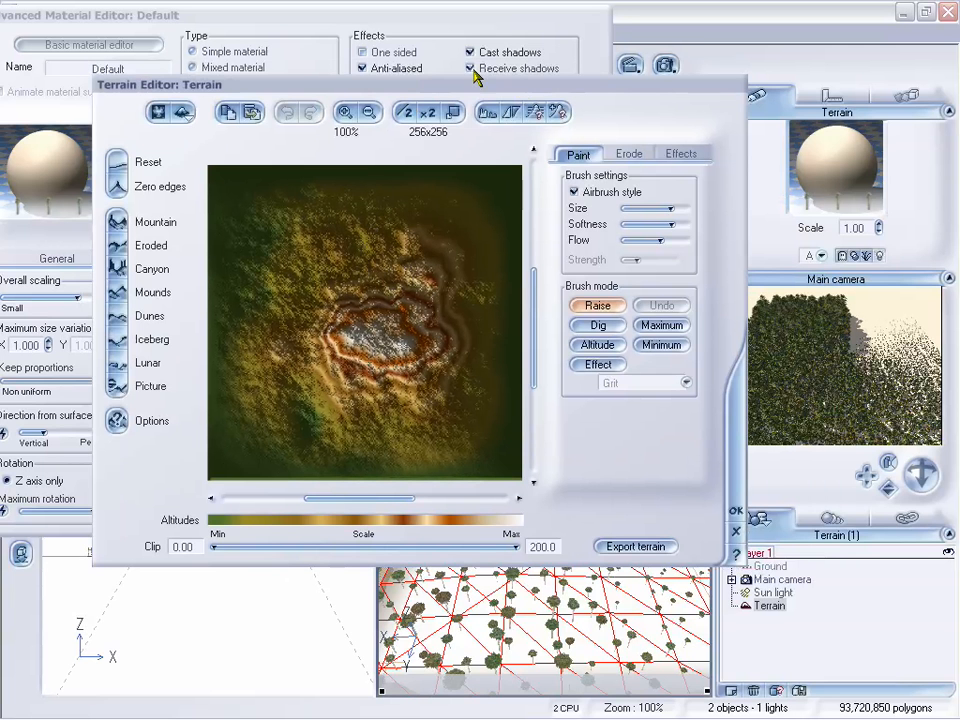
drag(520, 90, 527, 76)
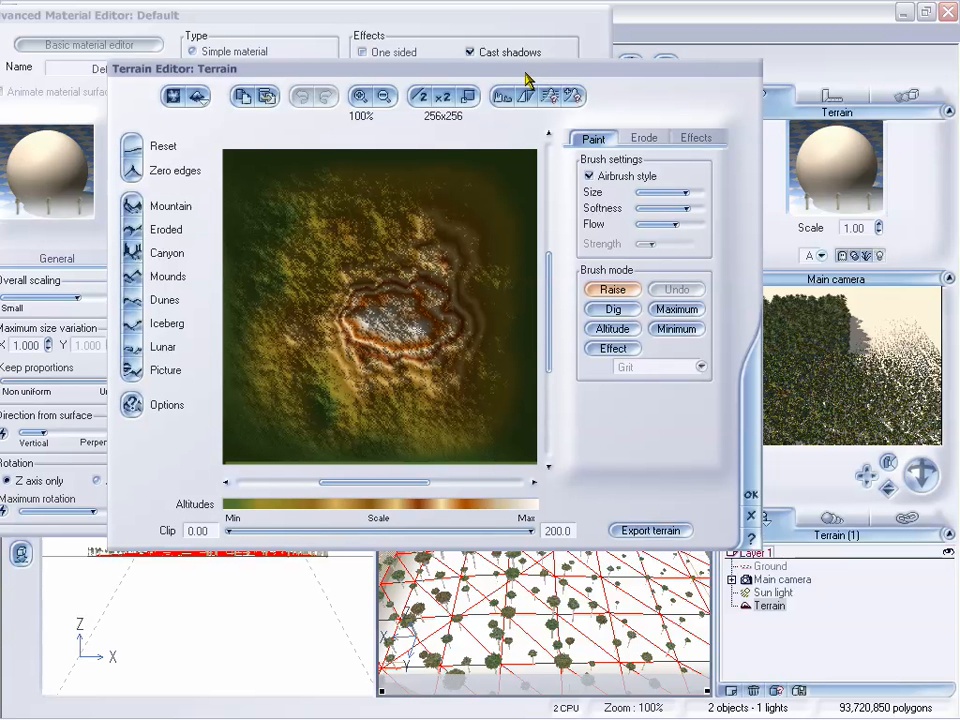
drag(527, 78, 537, 72)
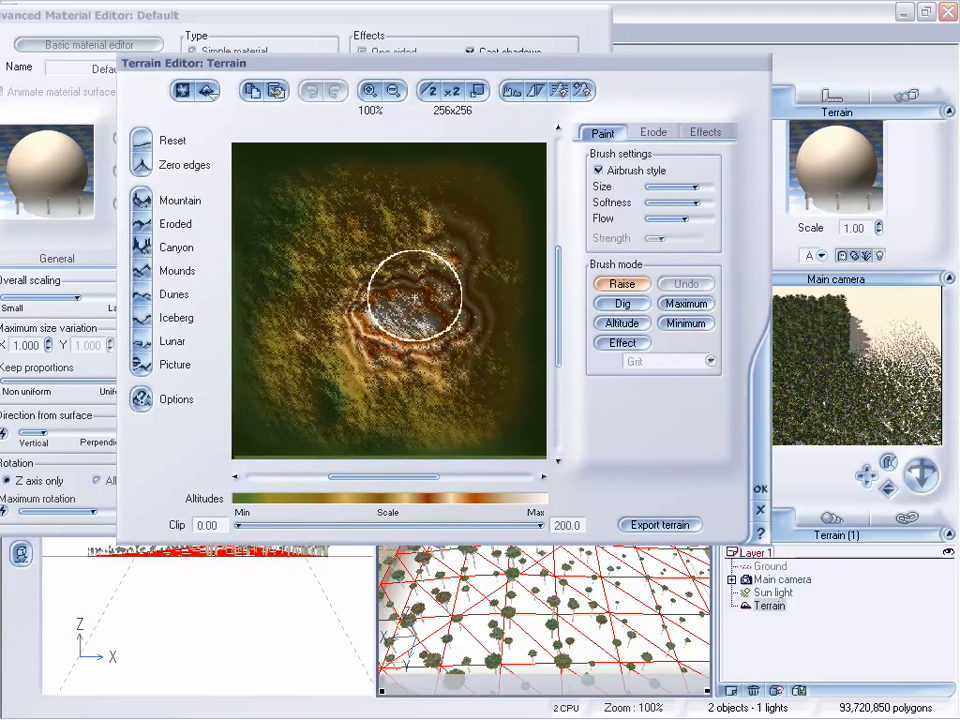
drag(472, 68, 495, 65)
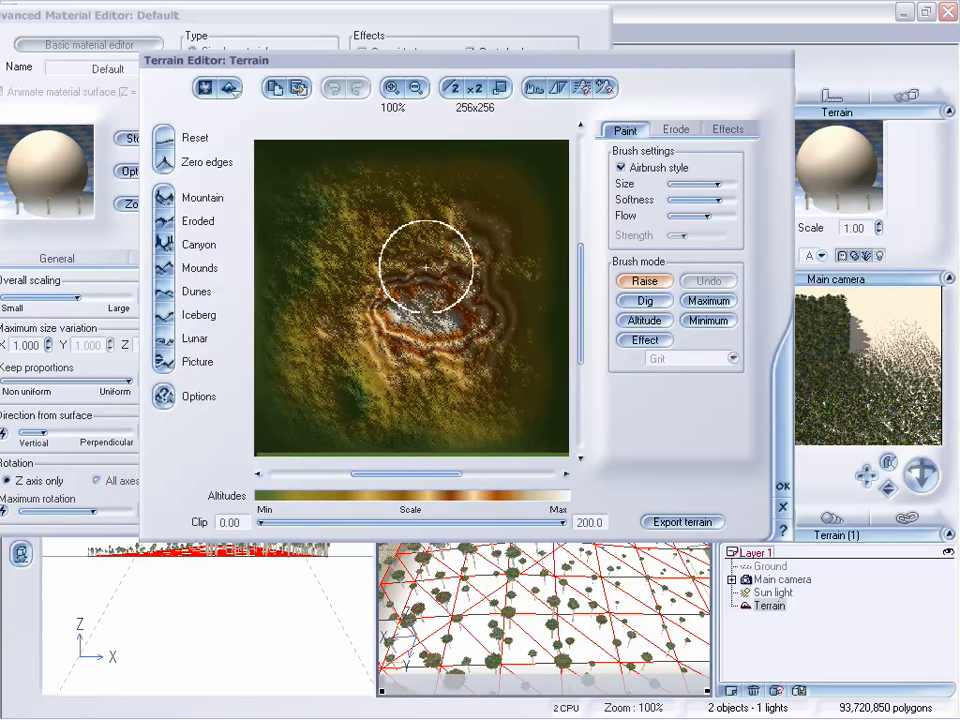
Step: View the terrain type options, including Standard and Procedural, and leave the Terrain Editor without changing anything
click(228, 90)
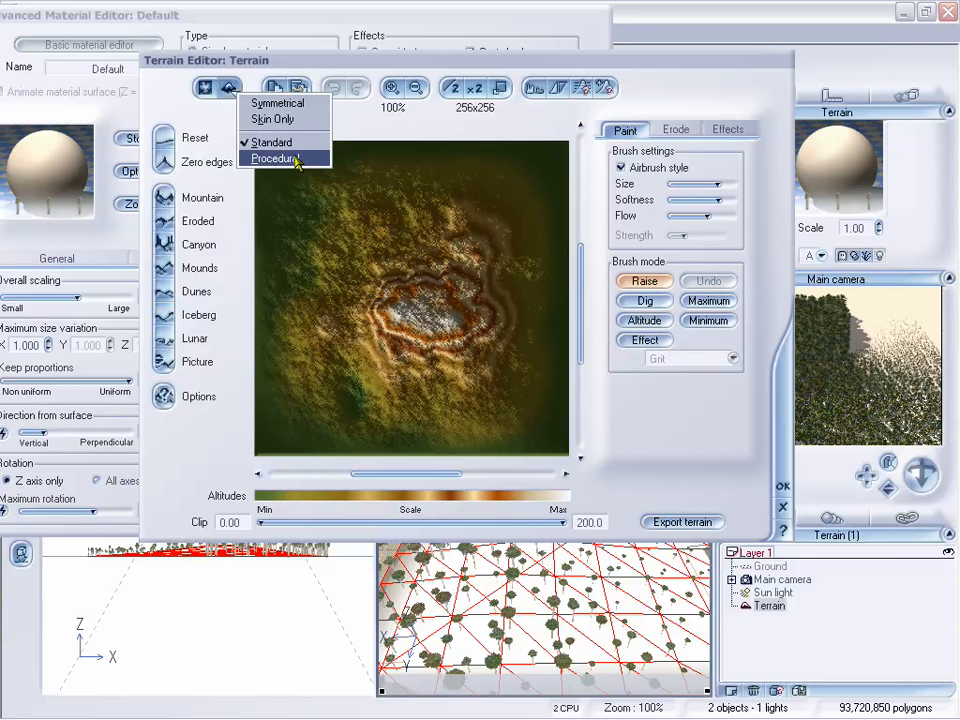
click(463, 62)
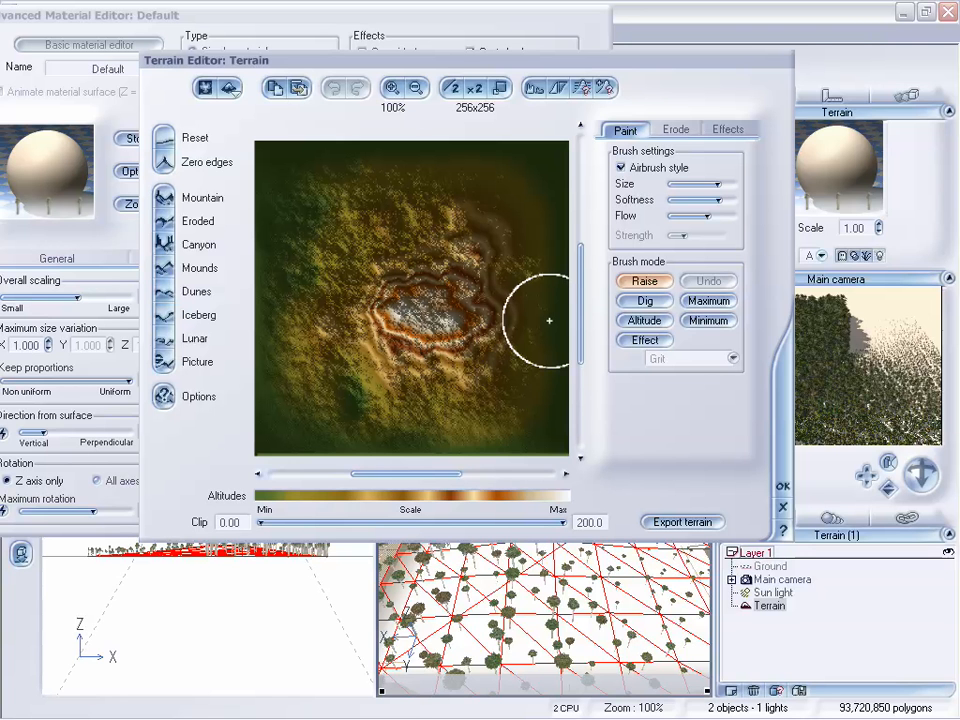
click(785, 509)
Step: Replace the image in the scaling function's Texture Map with Terrain from the GrayScale collection and accept the function
drag(349, 21, 430, 33)
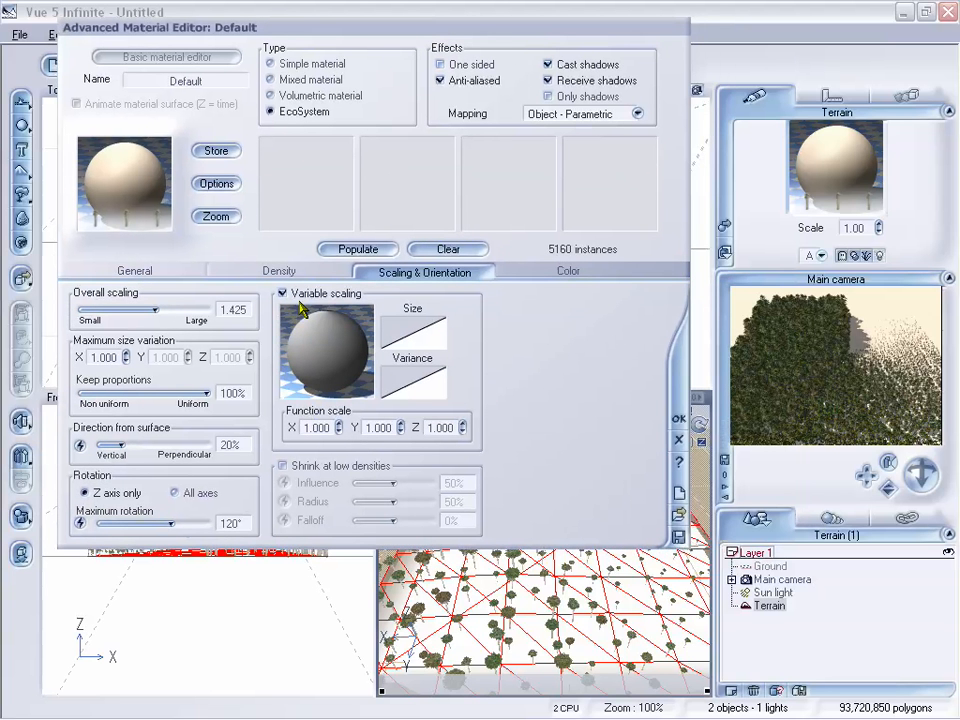
right_click(381, 340)
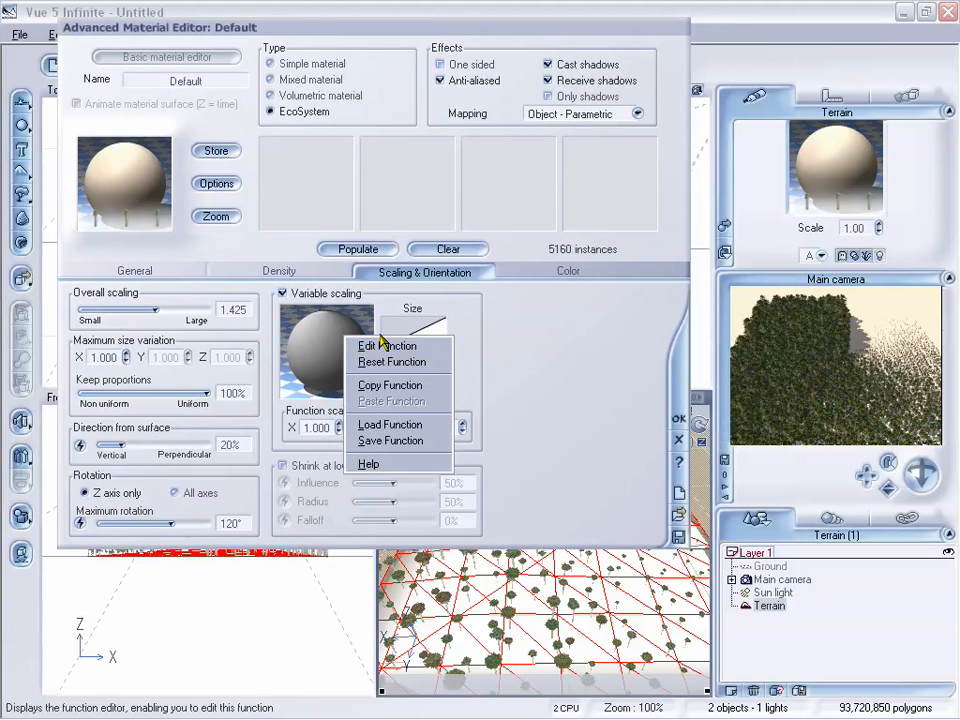
click(385, 345)
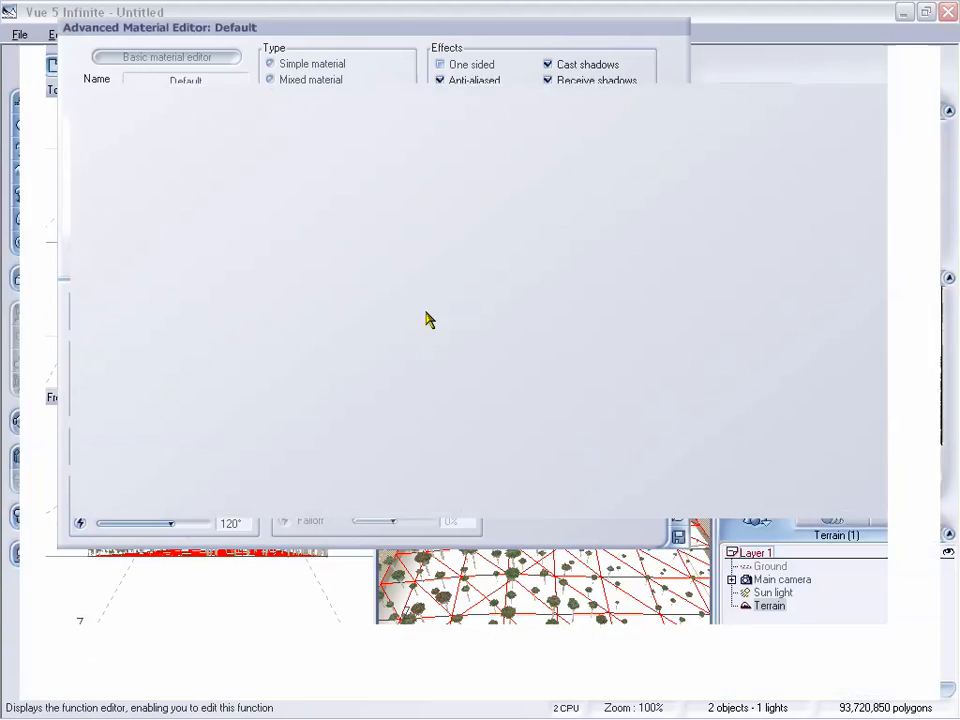
click(208, 594)
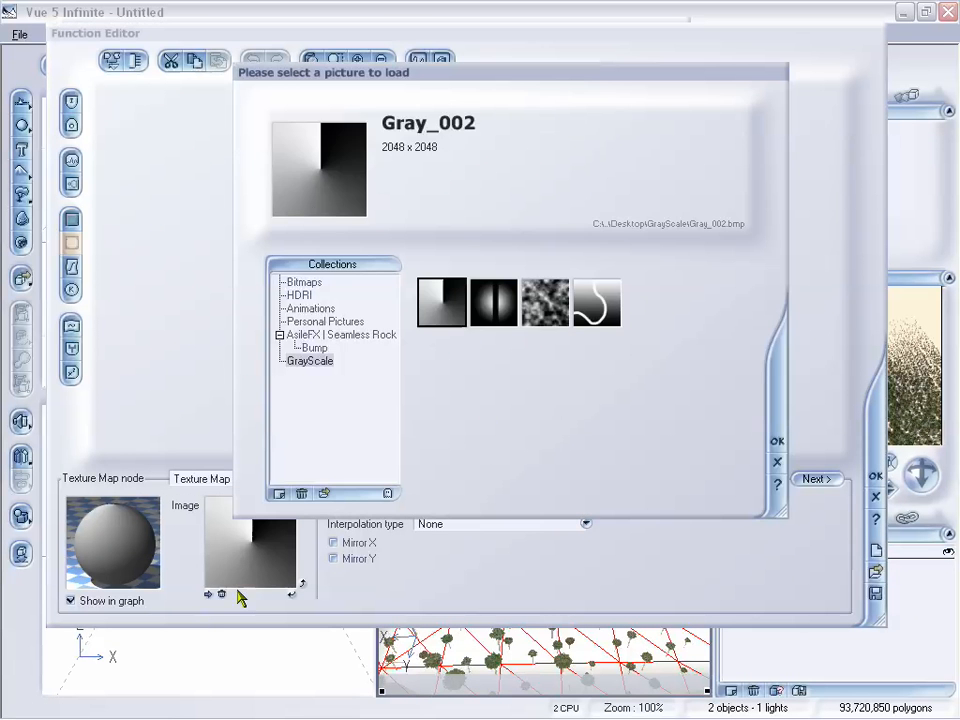
click(531, 320)
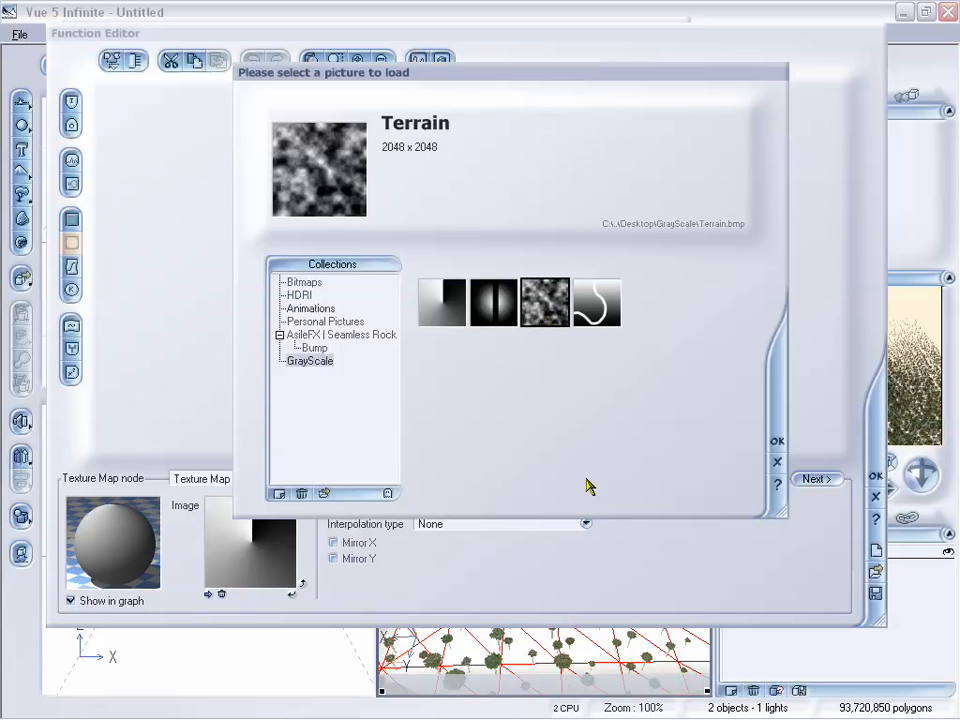
click(769, 441)
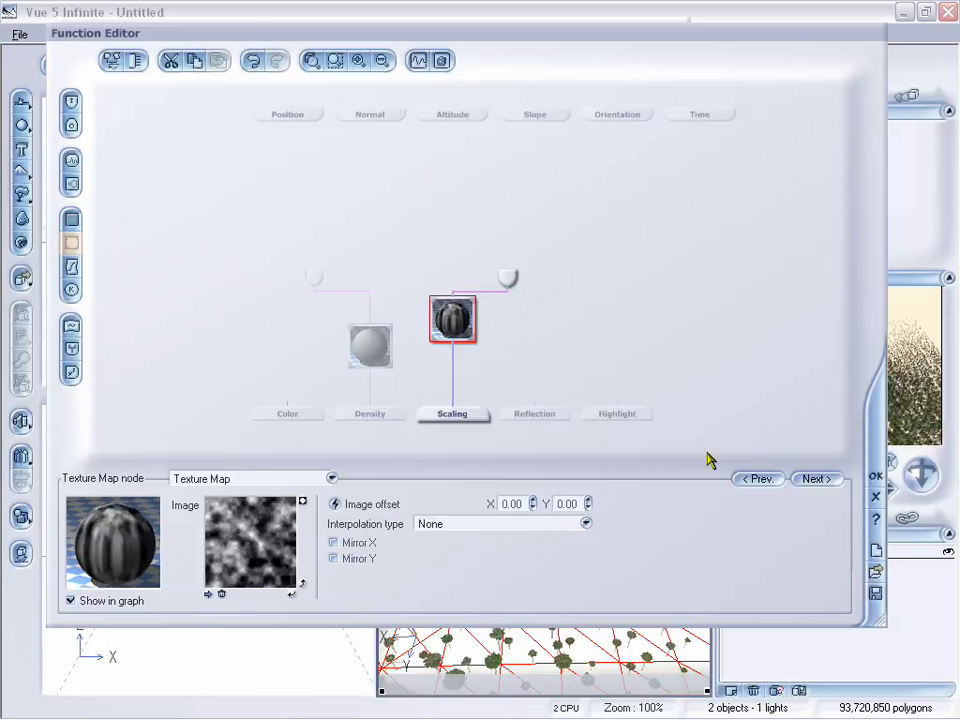
click(874, 475)
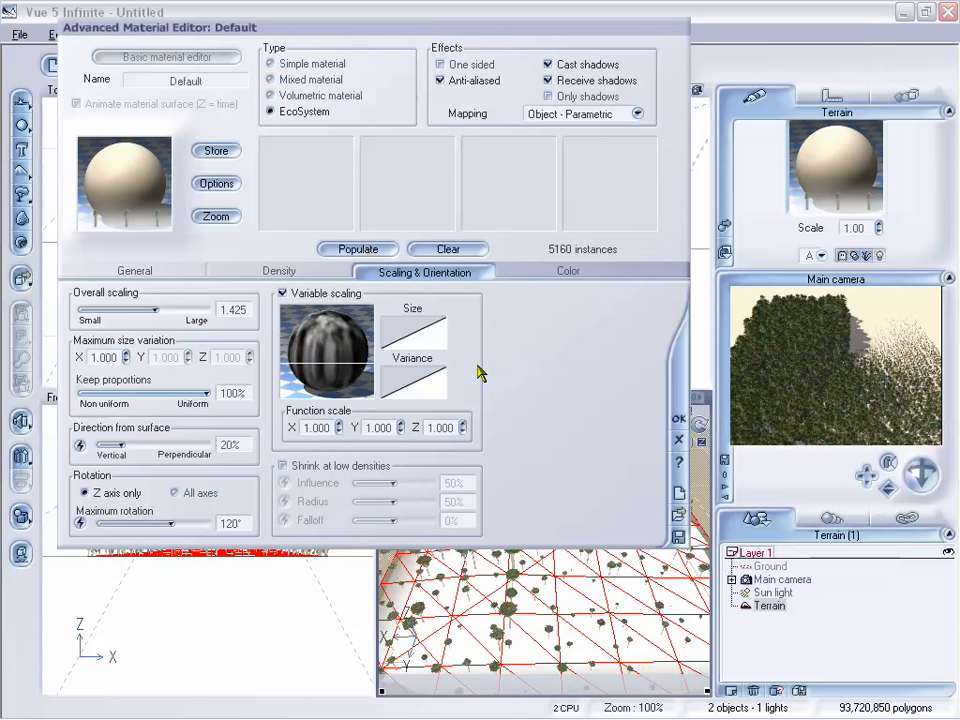
Step: Examine the palm scaling with the main camera looking straight down on the terrain, and return it to an angled view
drag(510, 32, 266, 19)
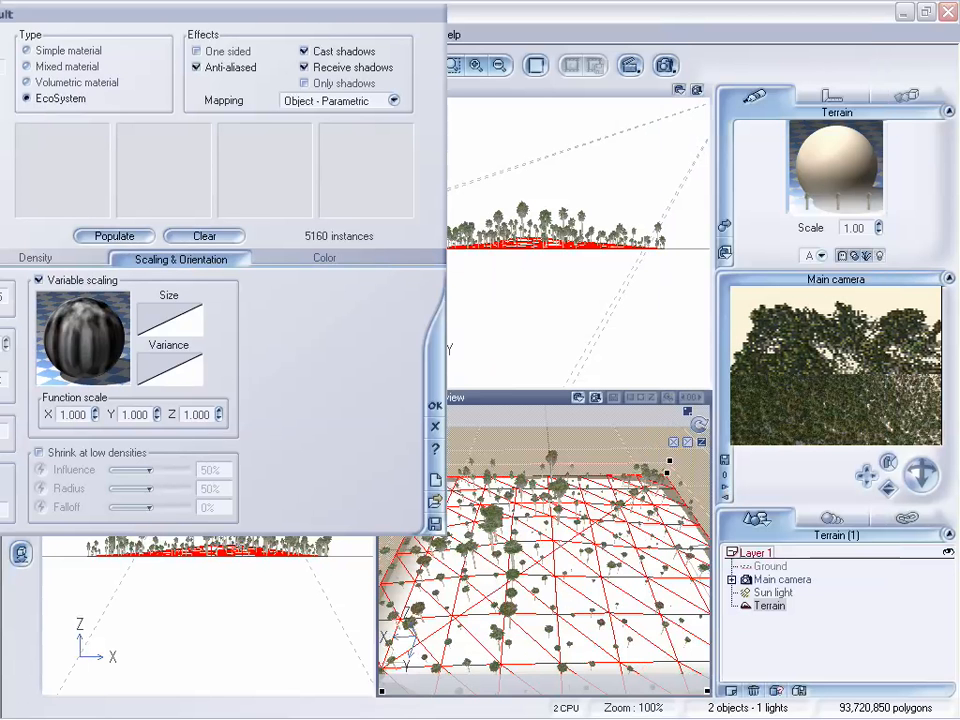
mouse_move(917, 474)
mouse_down()
mouse_move(917, 486)
mouse_move(917, 474)
mouse_up()
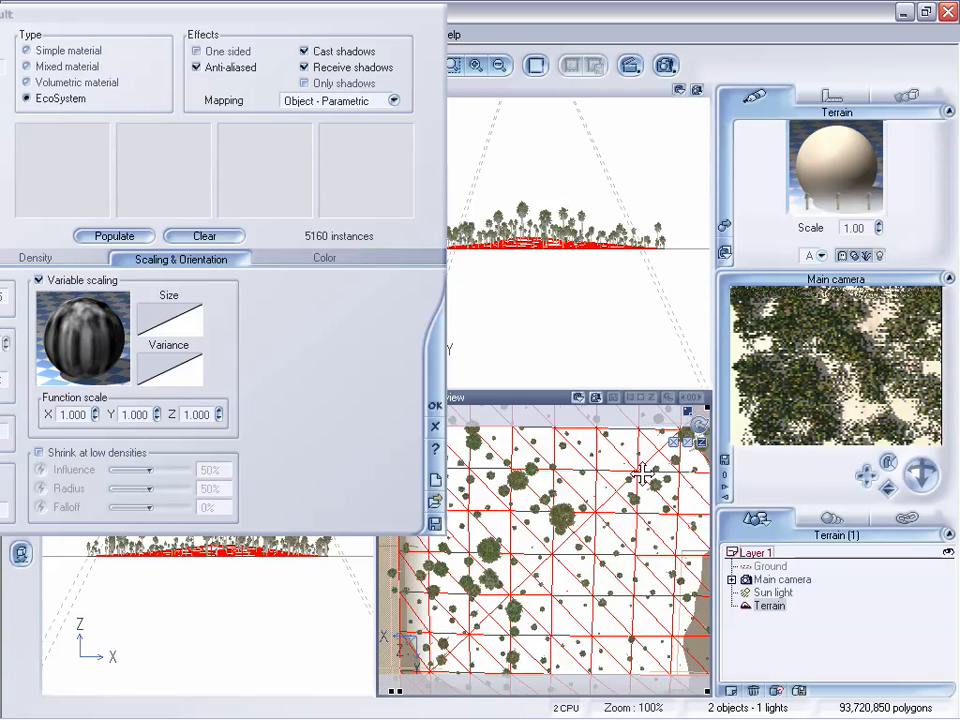
right_click(806, 338)
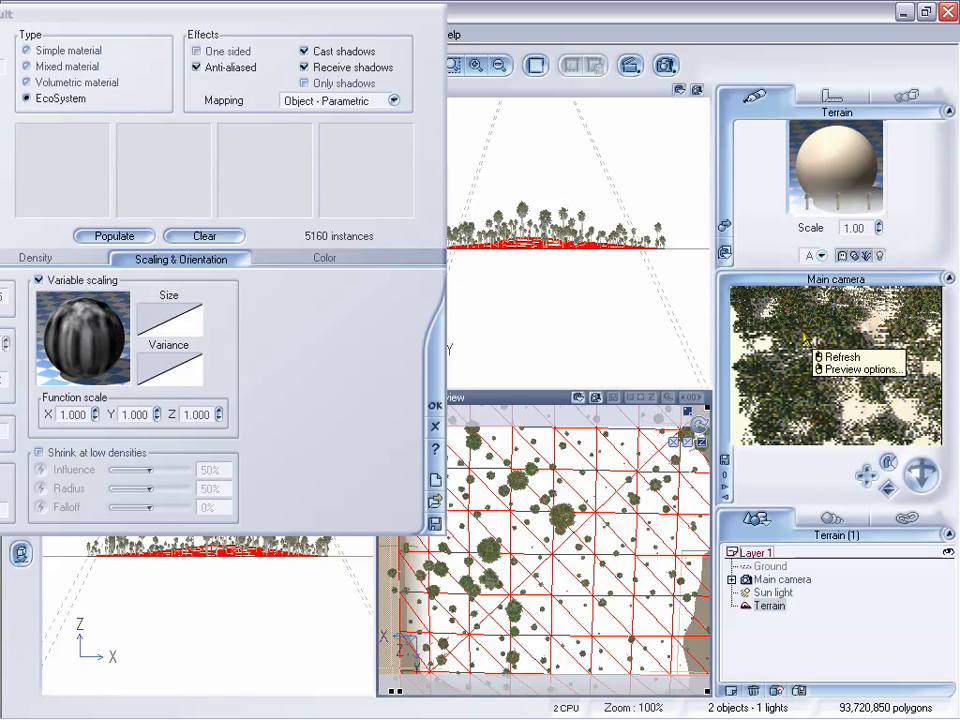
click(299, 12)
drag(300, 18, 527, 40)
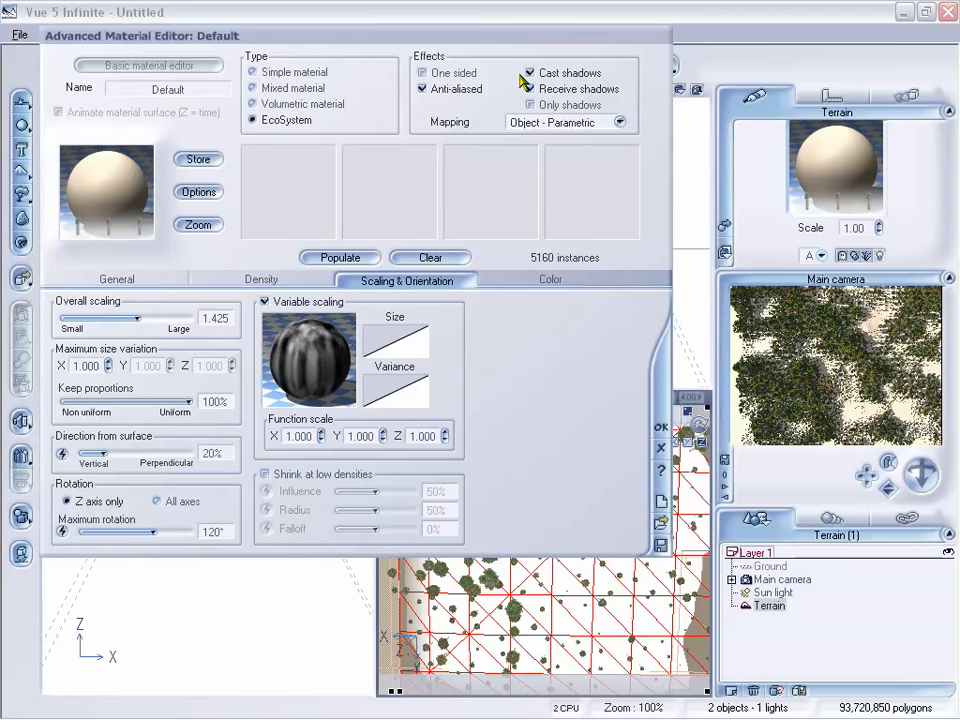
drag(439, 39, 448, 73)
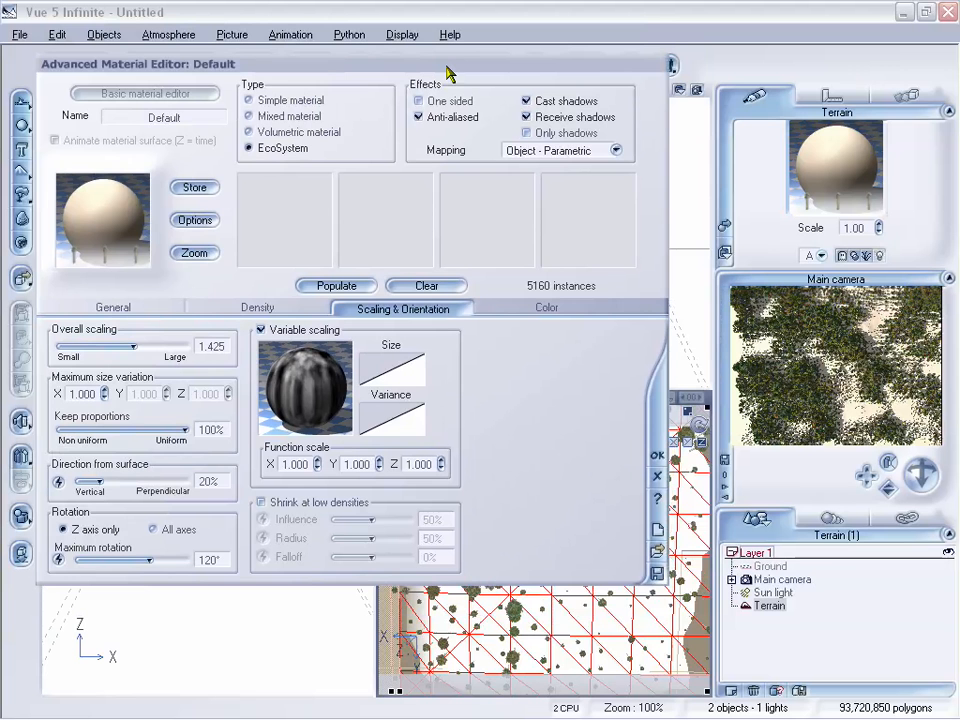
drag(458, 67, 453, 64)
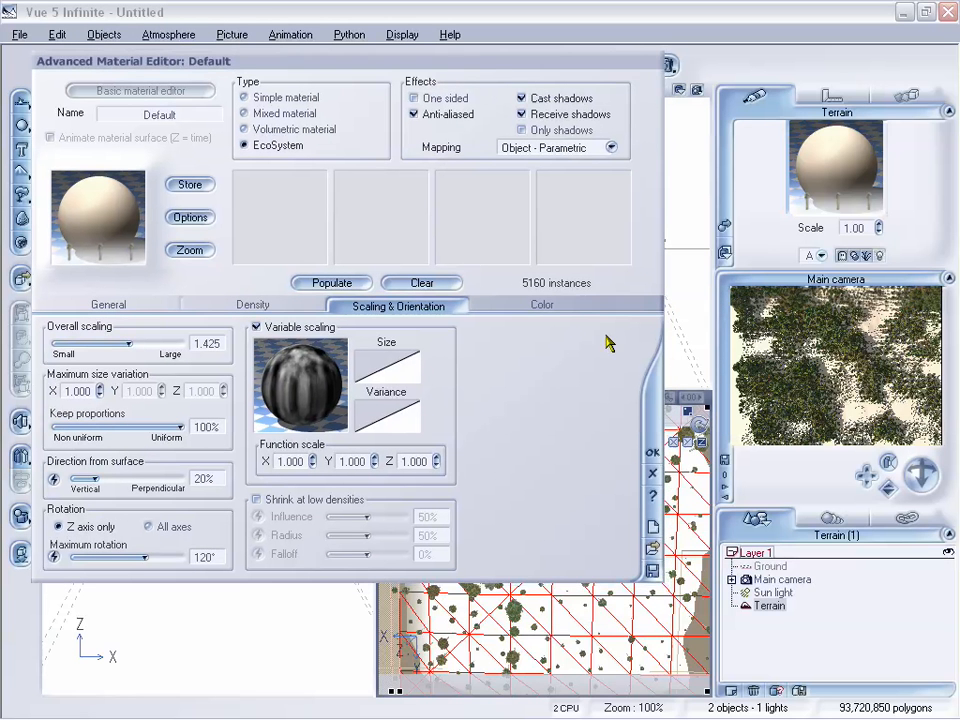
mouse_move(921, 475)
mouse_down()
mouse_move(908, 492)
mouse_move(917, 480)
mouse_up()
Step: Disable variable scaling in the EcoSystem material and open its Color settings
right_click(308, 379)
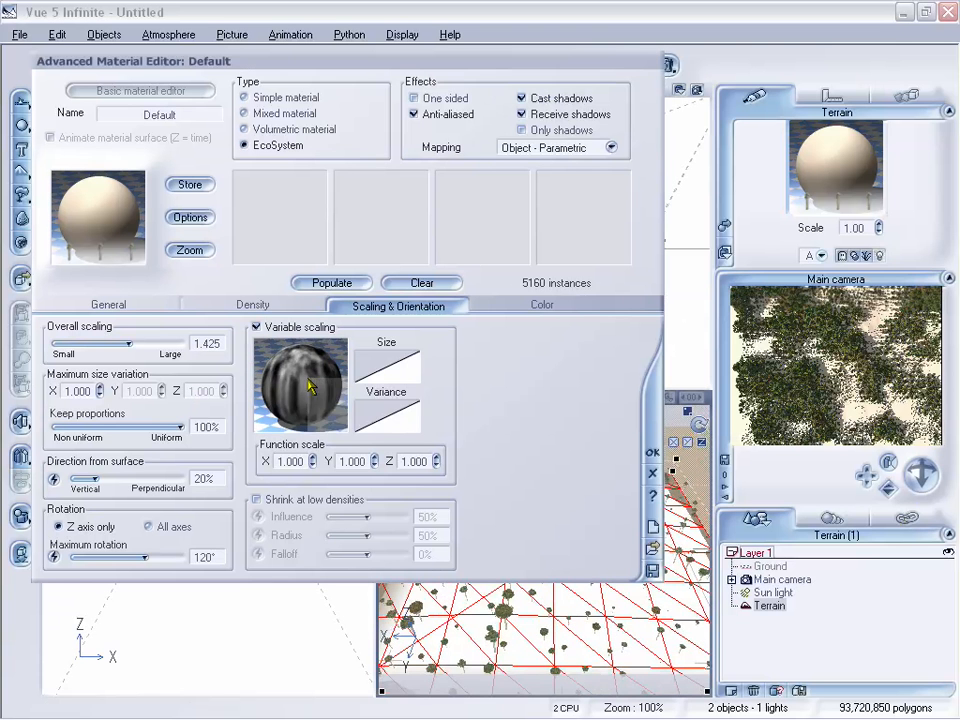
click(263, 333)
click(257, 328)
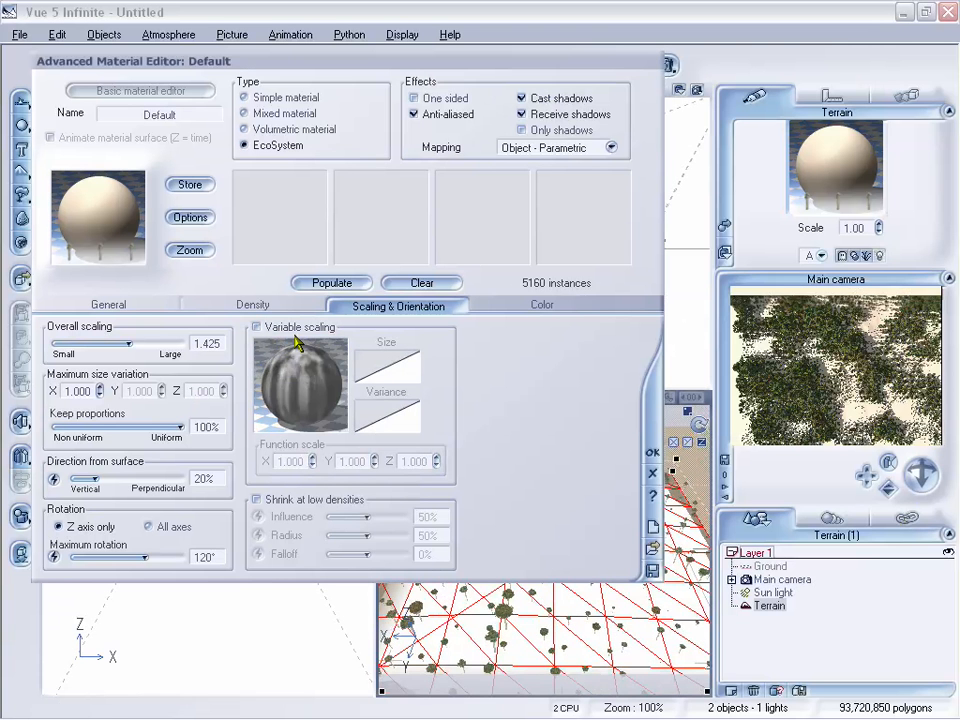
click(525, 316)
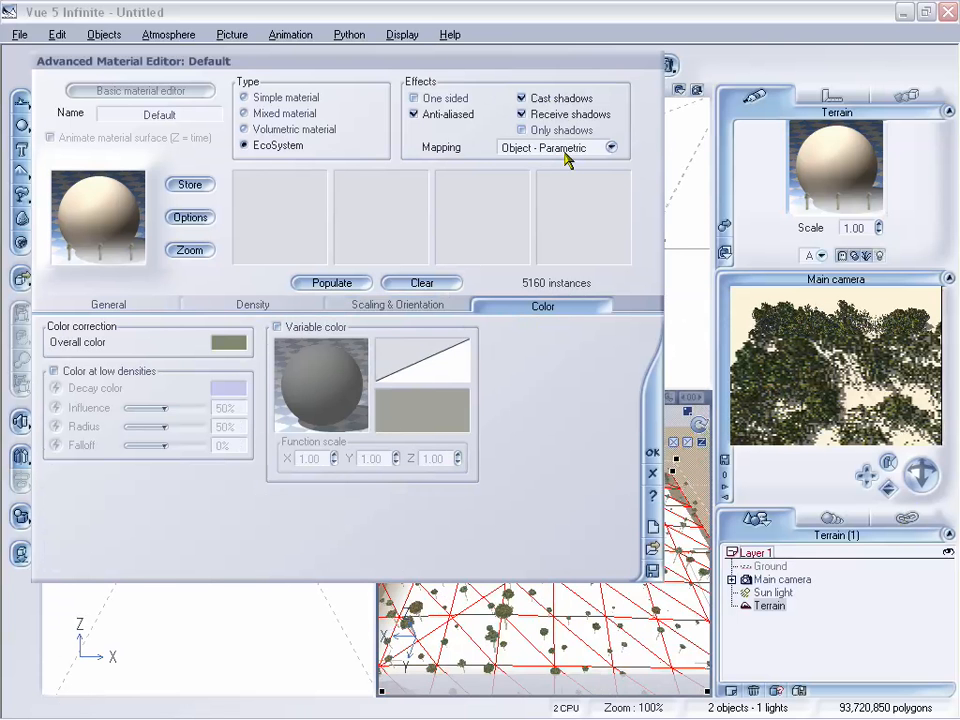
drag(463, 60, 432, 33)
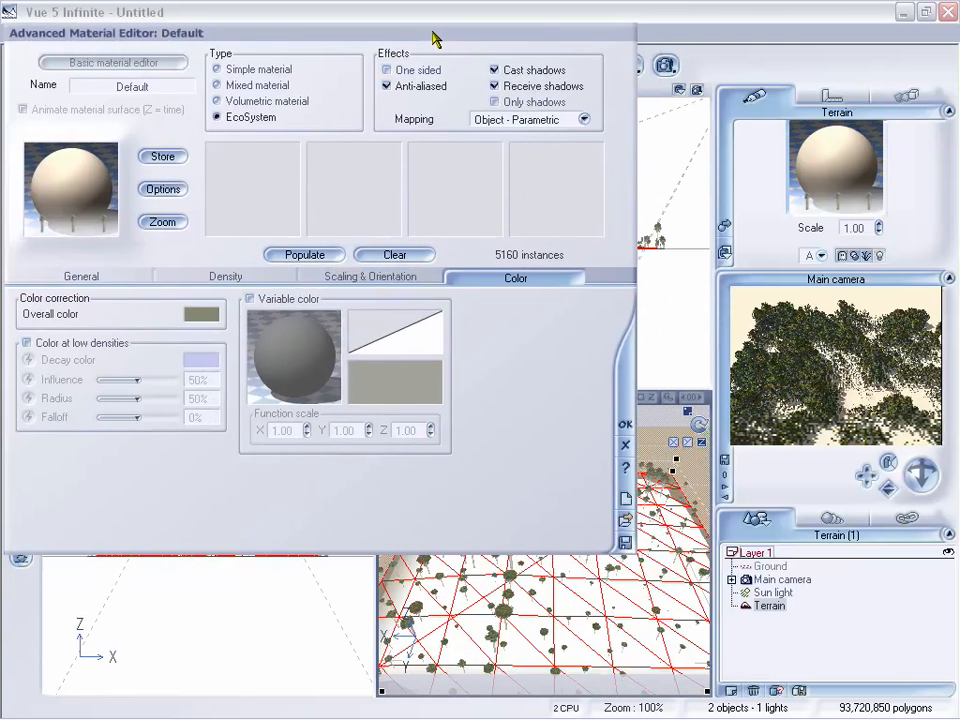
Step: Enable variable color in the EcoSystem material and set the color map's key color at position 1.00 to bright red
click(250, 299)
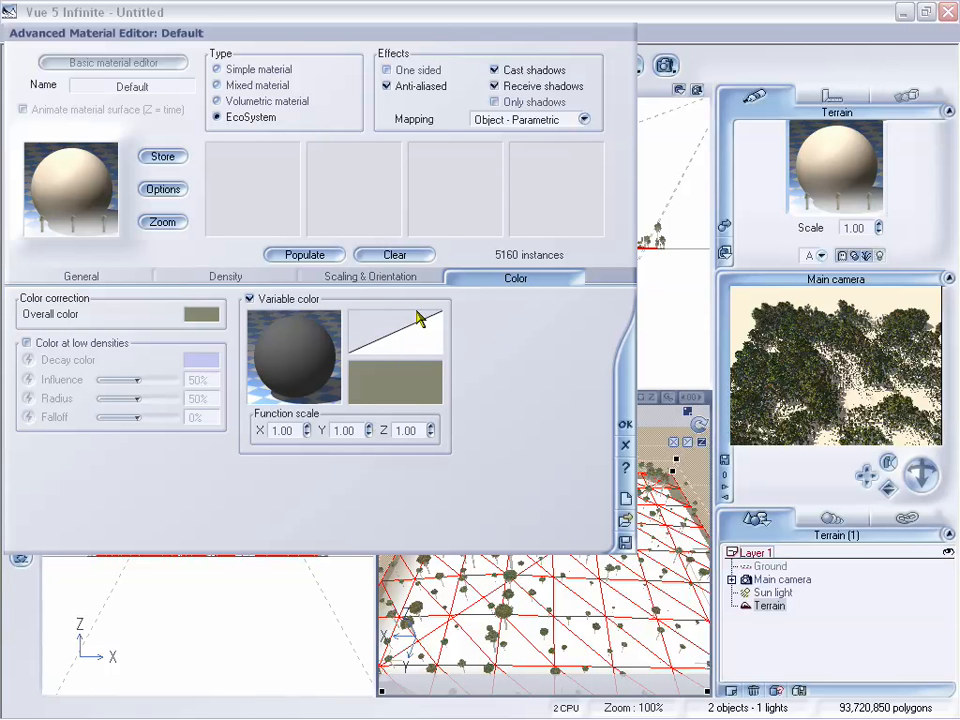
click(383, 385)
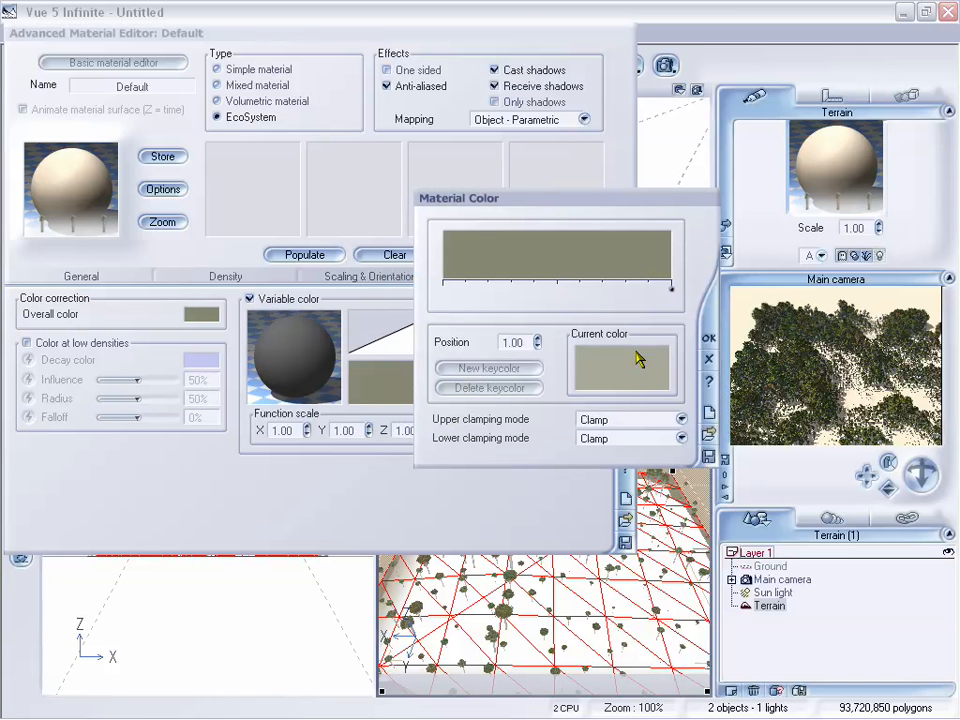
click(641, 376)
click(656, 167)
click(536, 146)
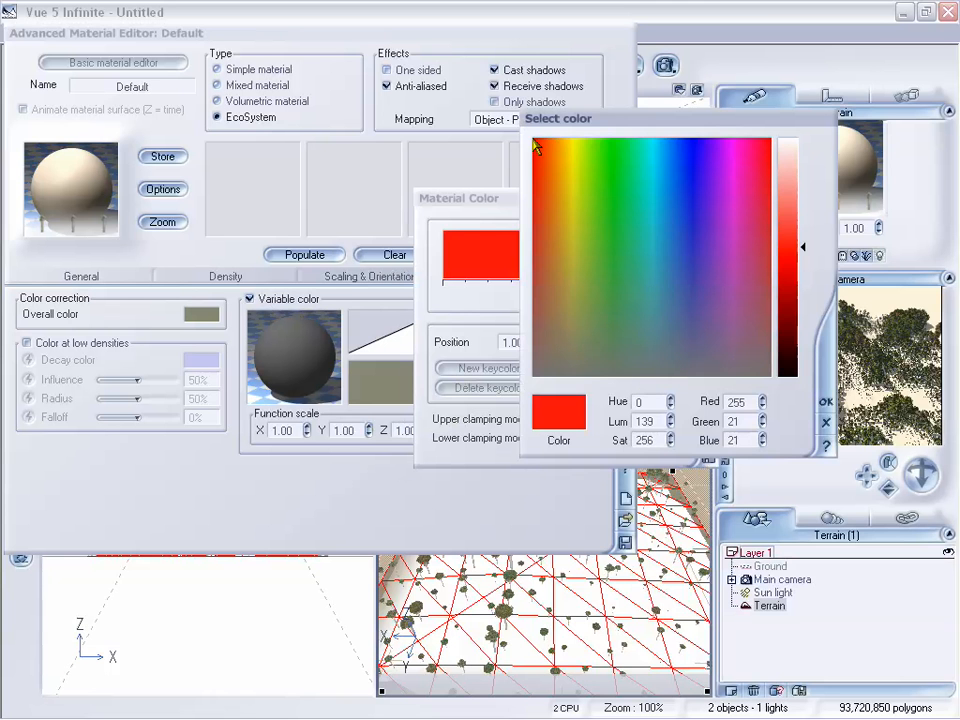
click(825, 401)
Step: Add a bright blue key color at position 0.00 of the color map and accept the map
click(447, 286)
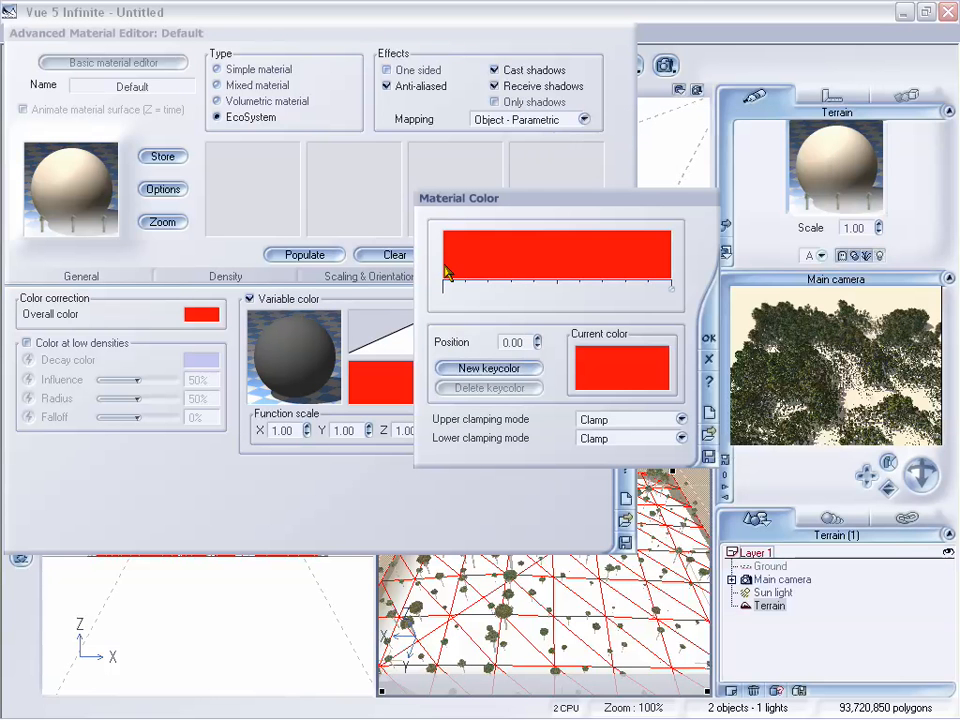
click(476, 369)
click(690, 200)
click(690, 143)
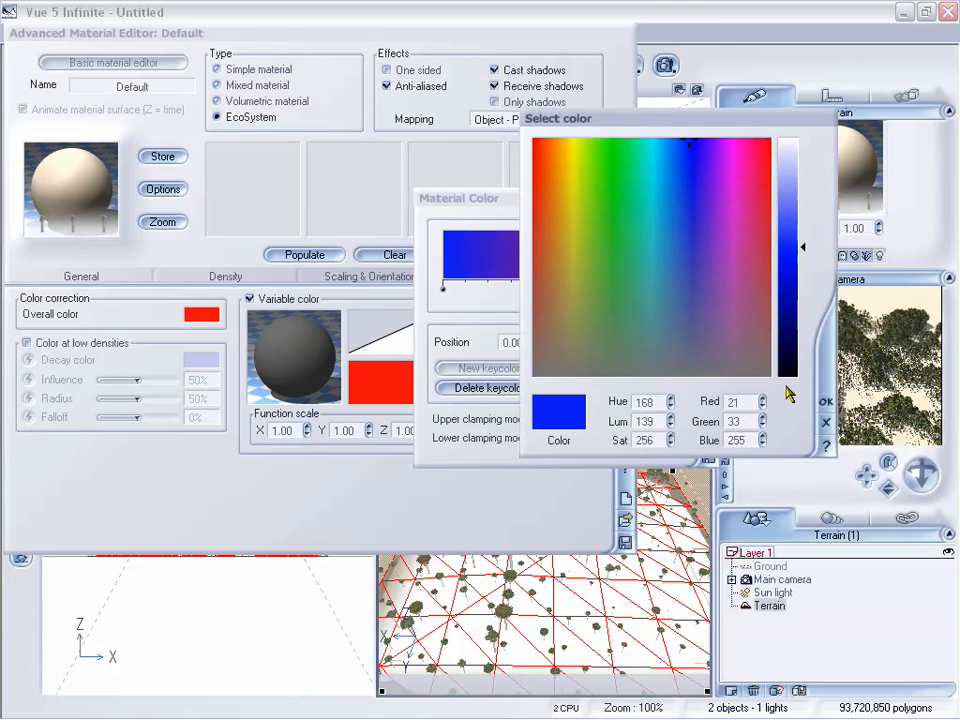
click(826, 403)
click(709, 345)
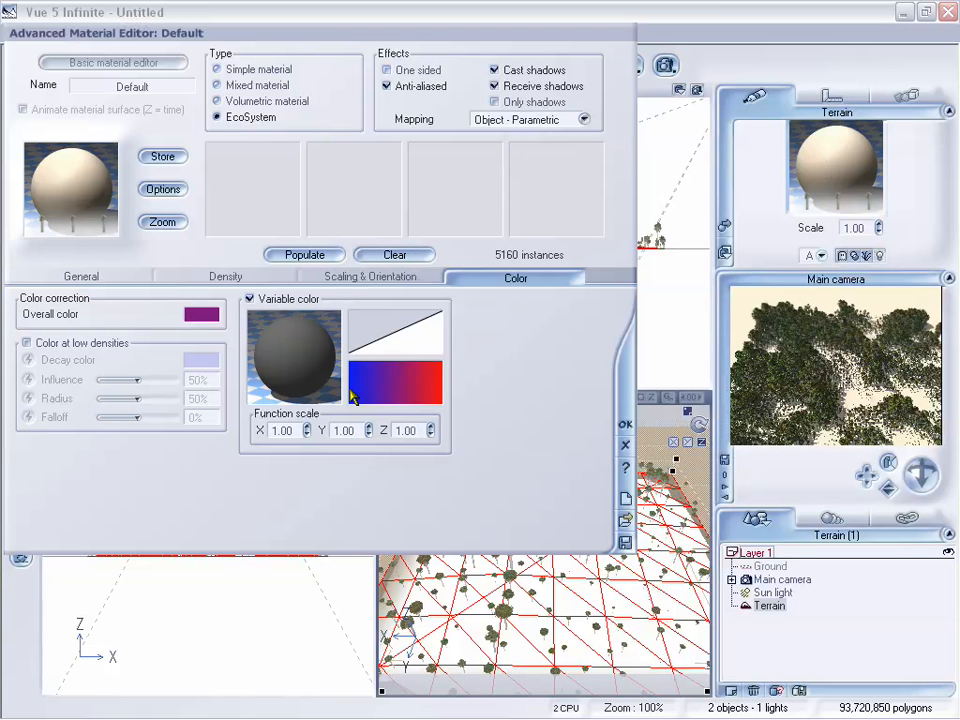
Step: Edit the variable color function, insert a Simple Fractal node feeding the Color output, and move it higher in the graph
right_click(278, 343)
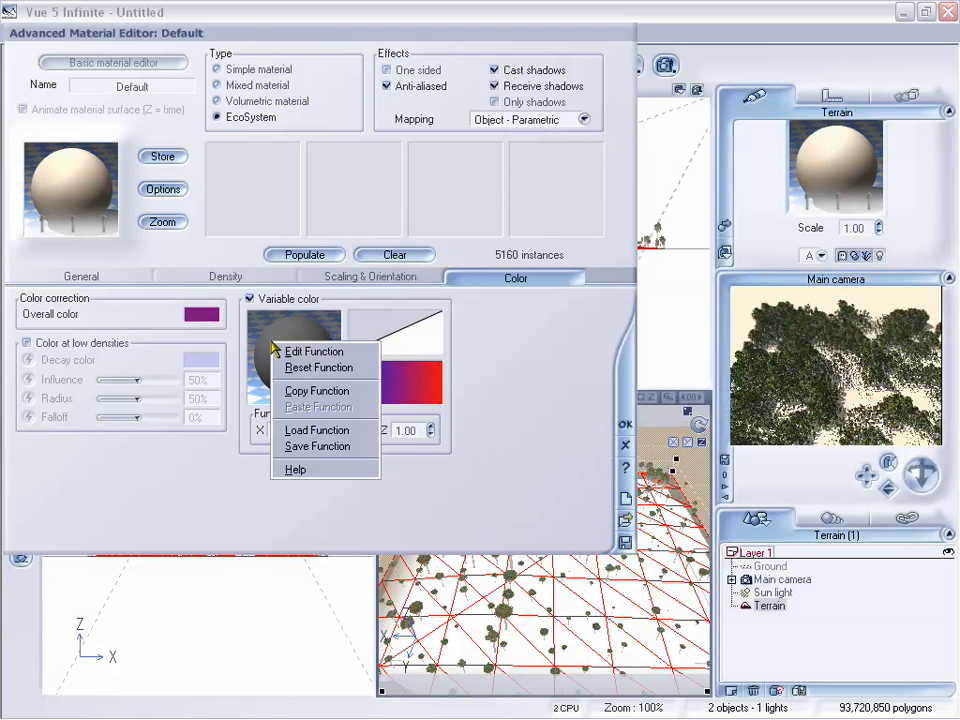
click(330, 353)
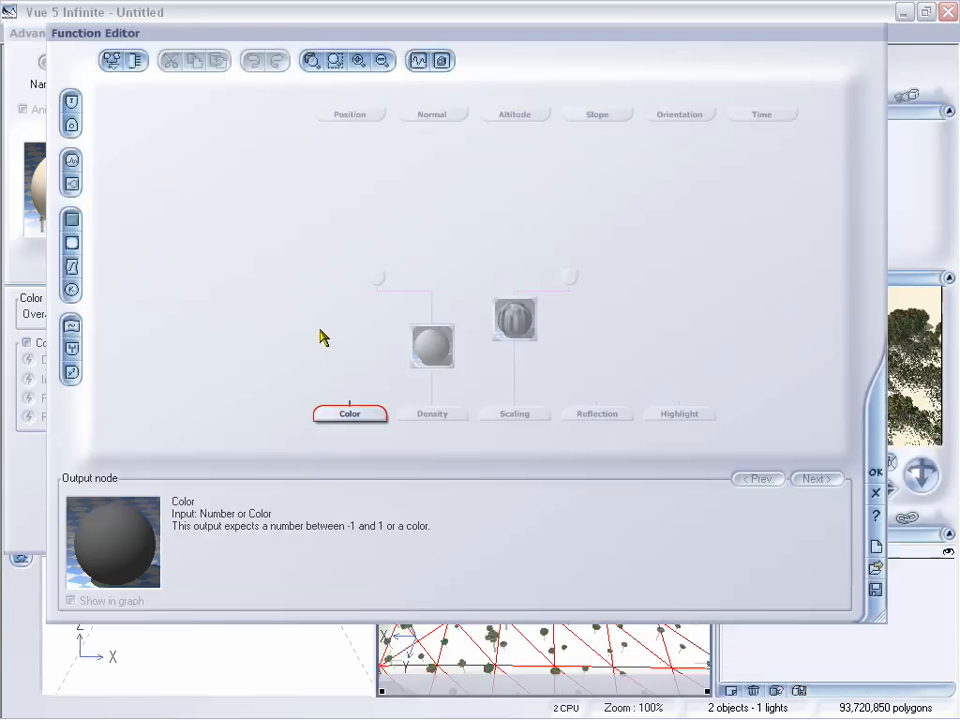
click(73, 189)
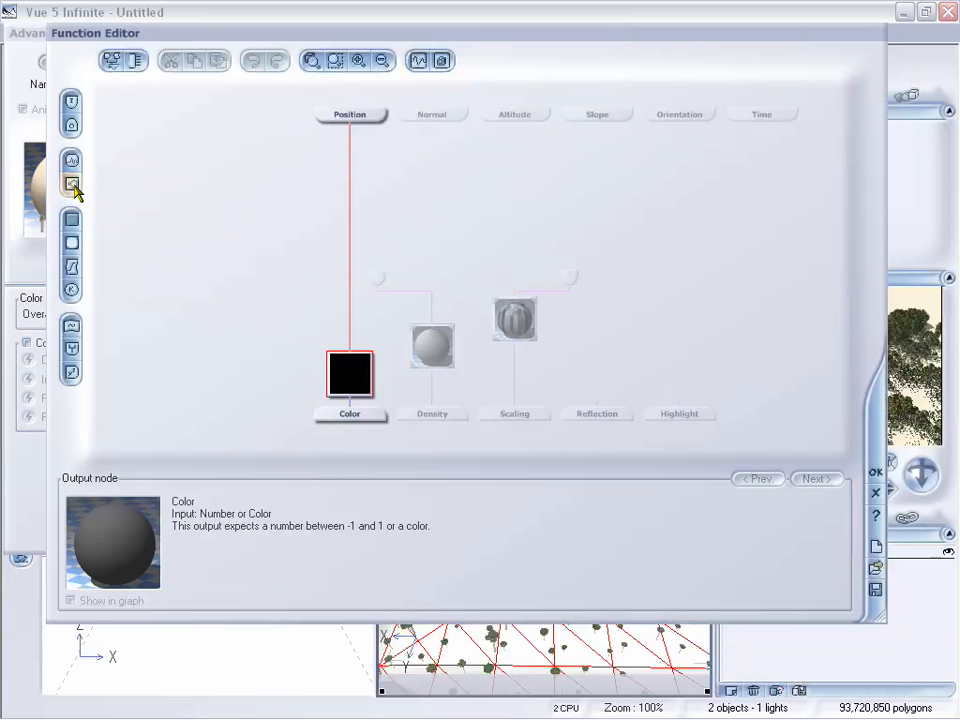
drag(349, 392, 348, 342)
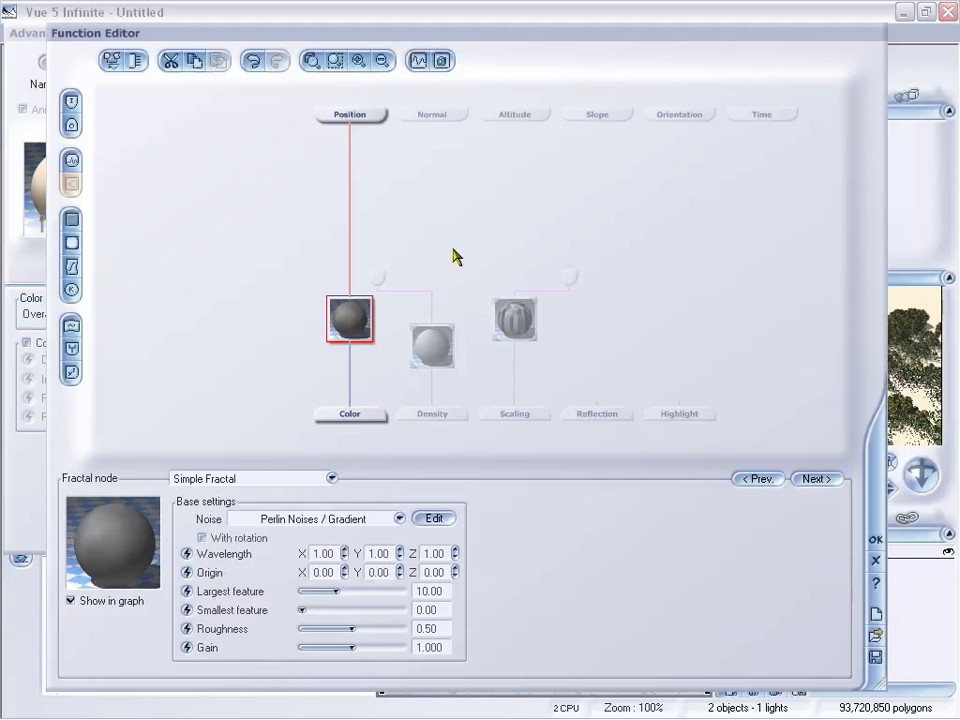
Step: Set the fractal's gain to 1.909, its X, Y and Z wavelength to 0.2 and its roughness to 0.61, and accept the function
drag(352, 645, 367, 641)
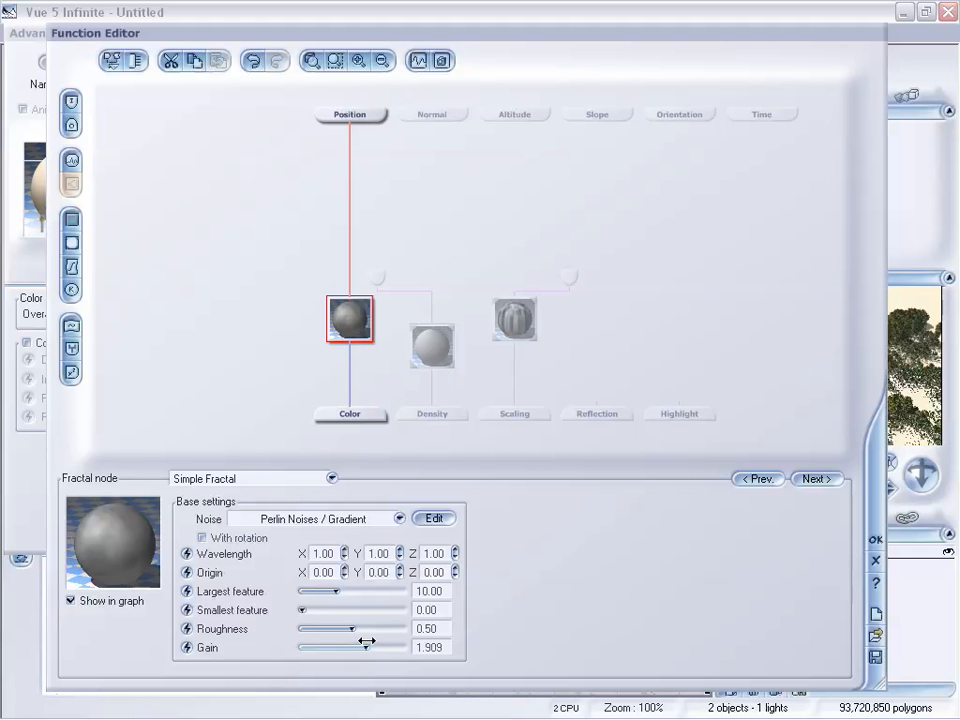
double_click(333, 553)
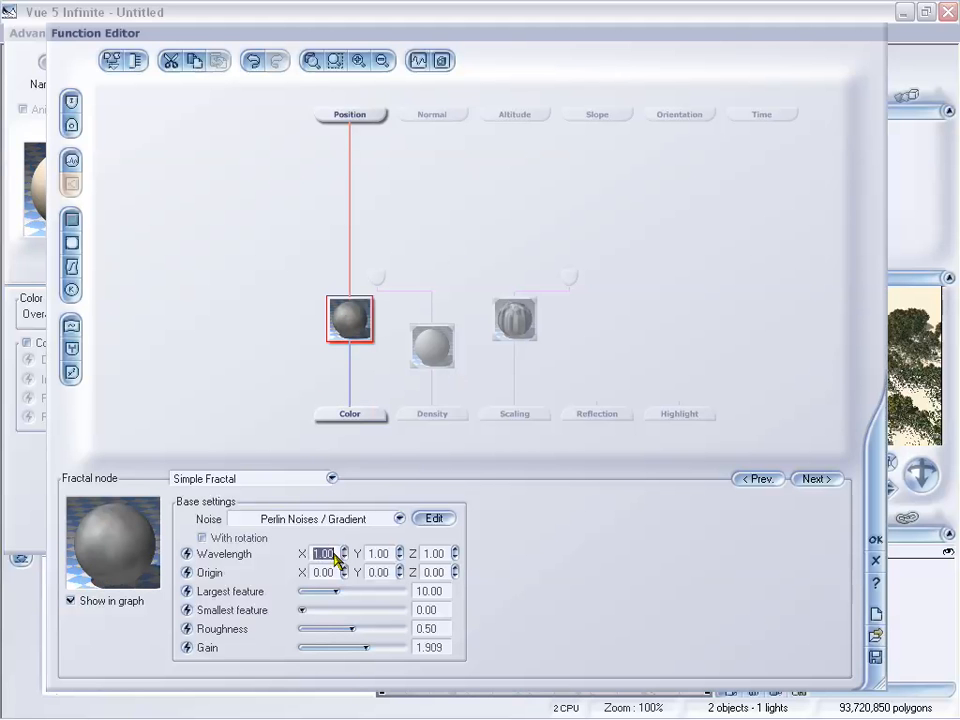
text(.2)
double_click(377, 553)
text(.2)
double_click(434, 553)
text(.2)
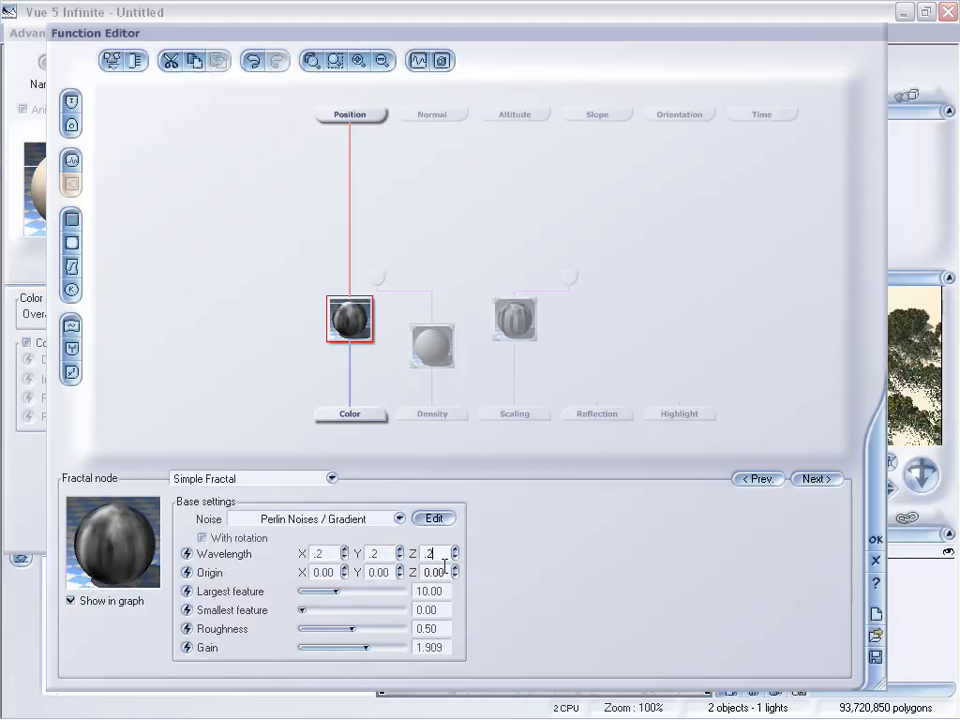
drag(352, 628, 362, 628)
click(875, 541)
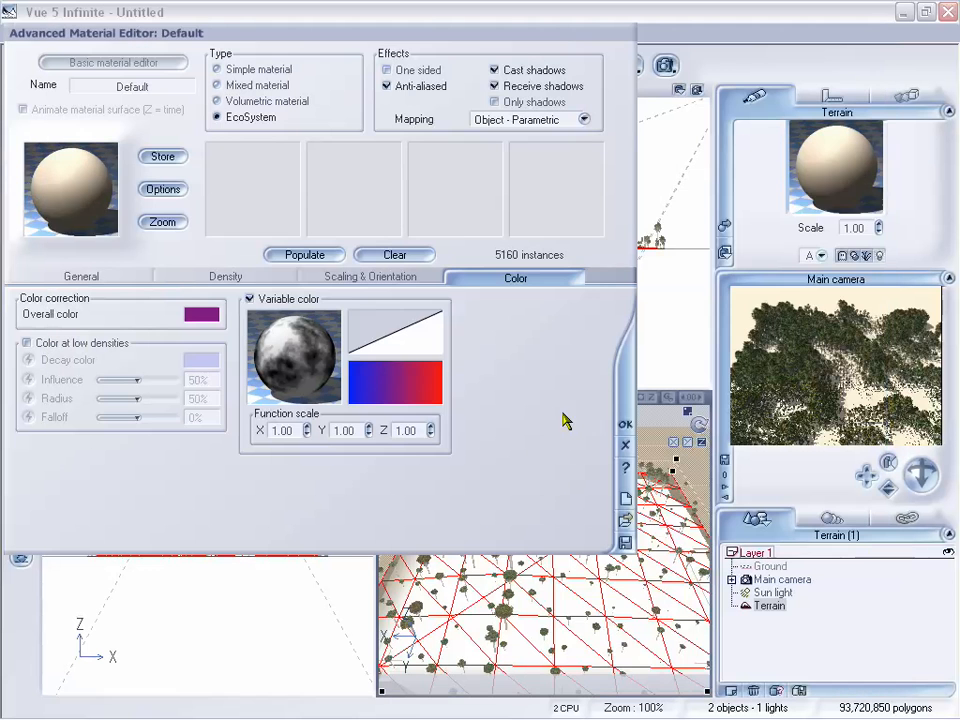
Step: Repopulate the terrain and examine the palm coloring in the main camera preview from a steeper view and back at the angled view
click(315, 254)
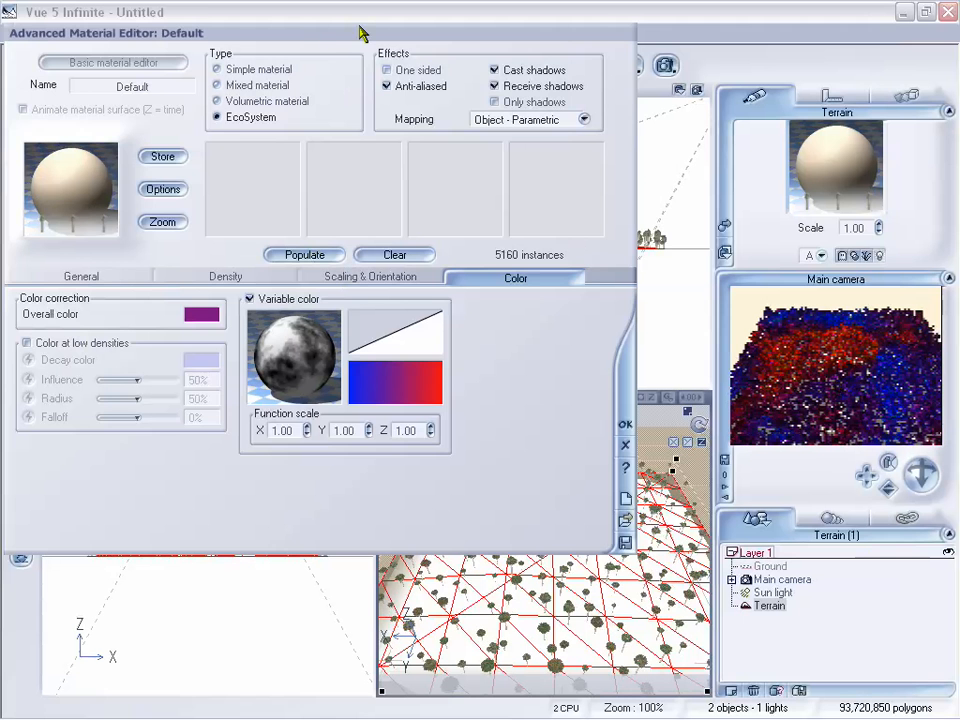
drag(362, 32, 322, 62)
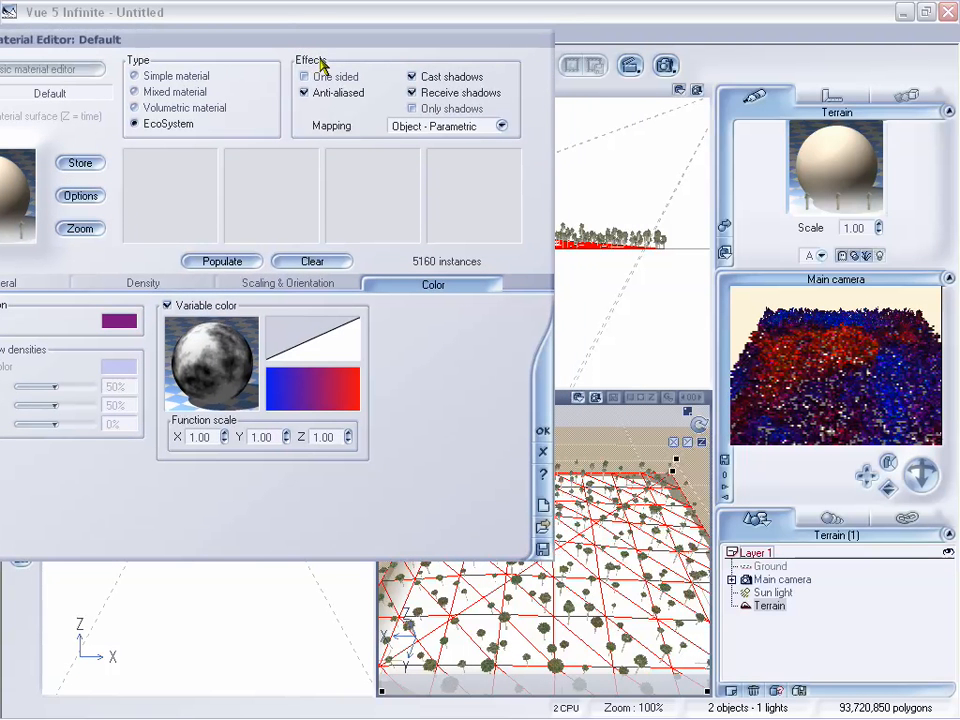
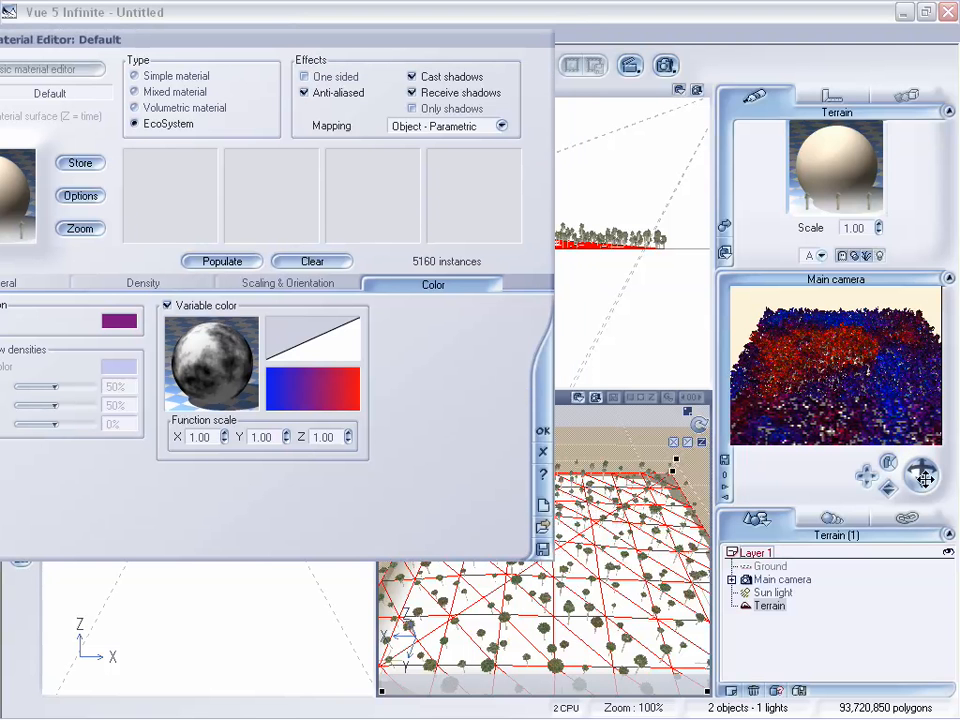
drag(921, 474, 925, 480)
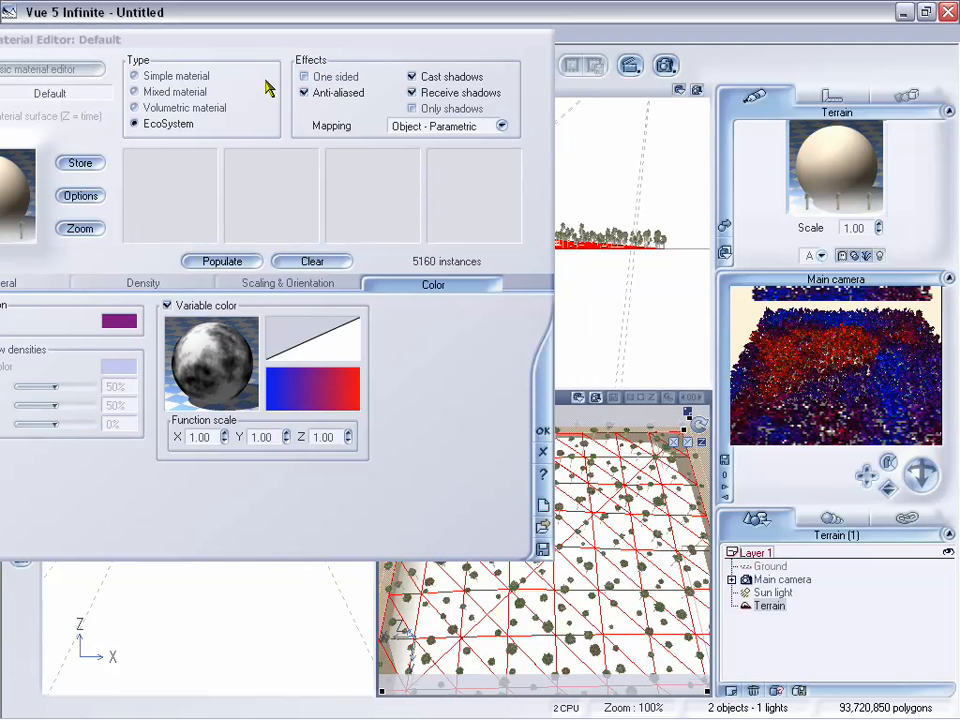
drag(253, 45, 420, 52)
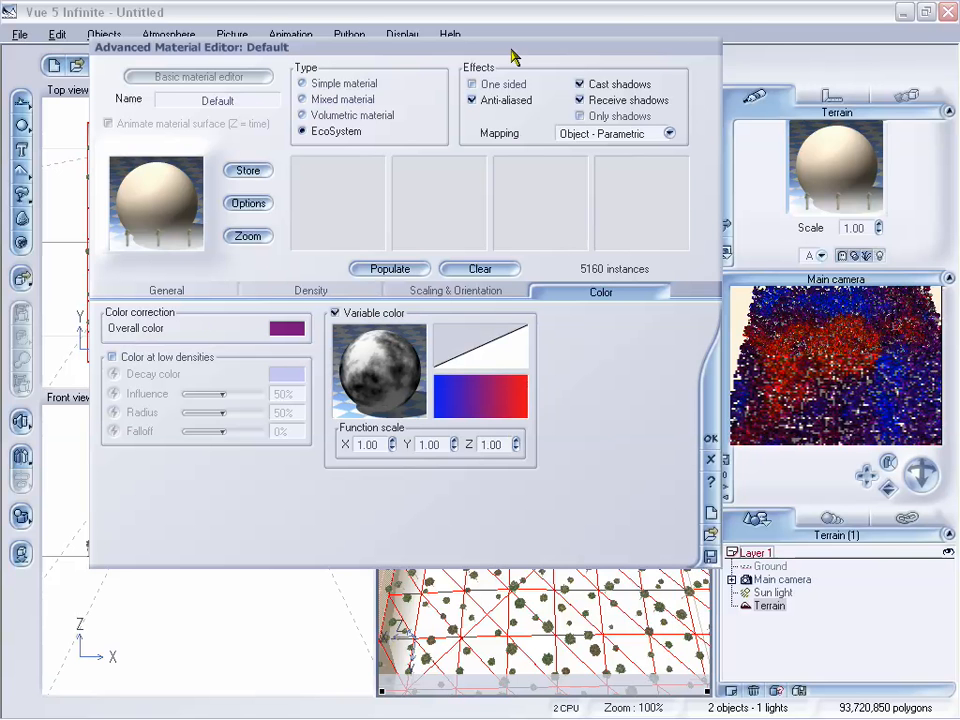
drag(513, 57, 454, 60)
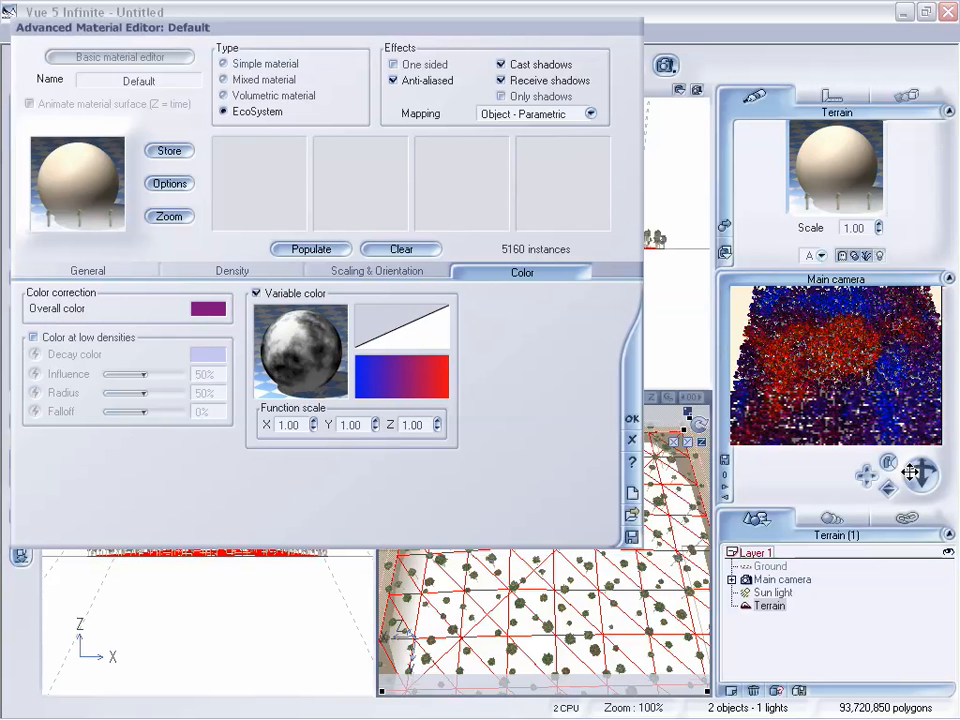
drag(918, 476, 916, 456)
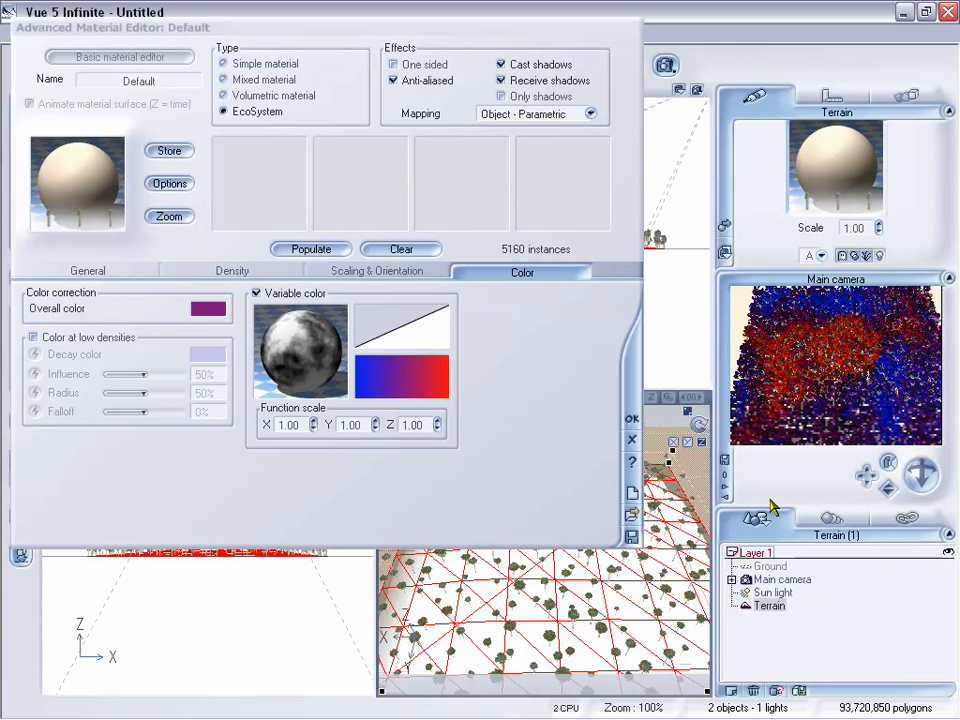
right_click(724, 444)
click(755, 452)
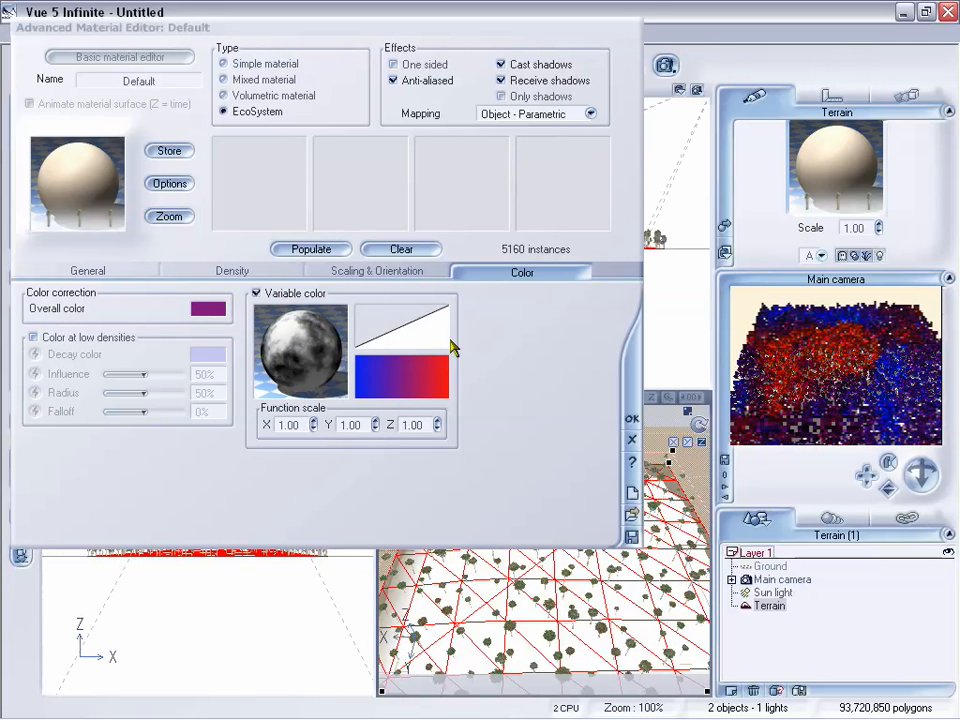
Step: Lower the color function's fractal gain to 0.310 and repopulate the terrain
click(296, 335)
right_click(296, 335)
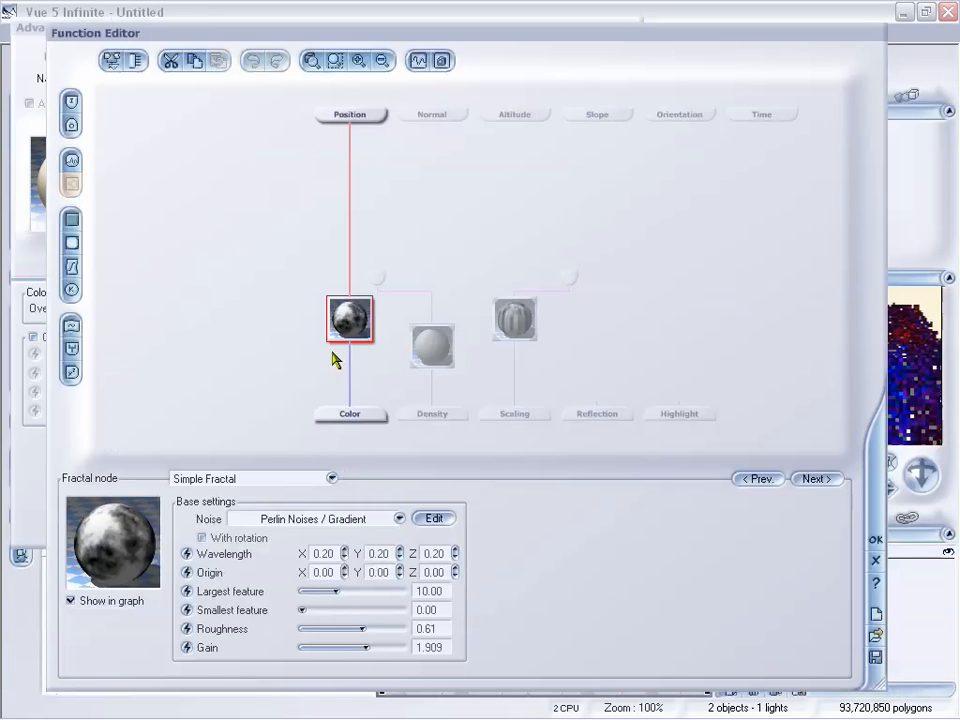
drag(367, 645, 329, 650)
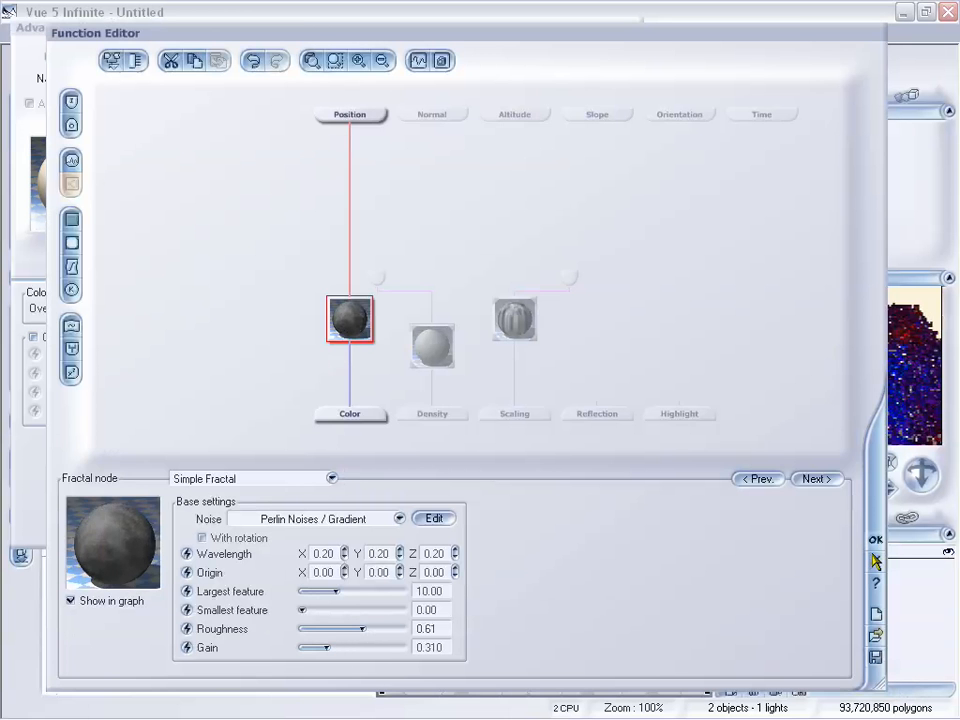
click(878, 540)
click(312, 252)
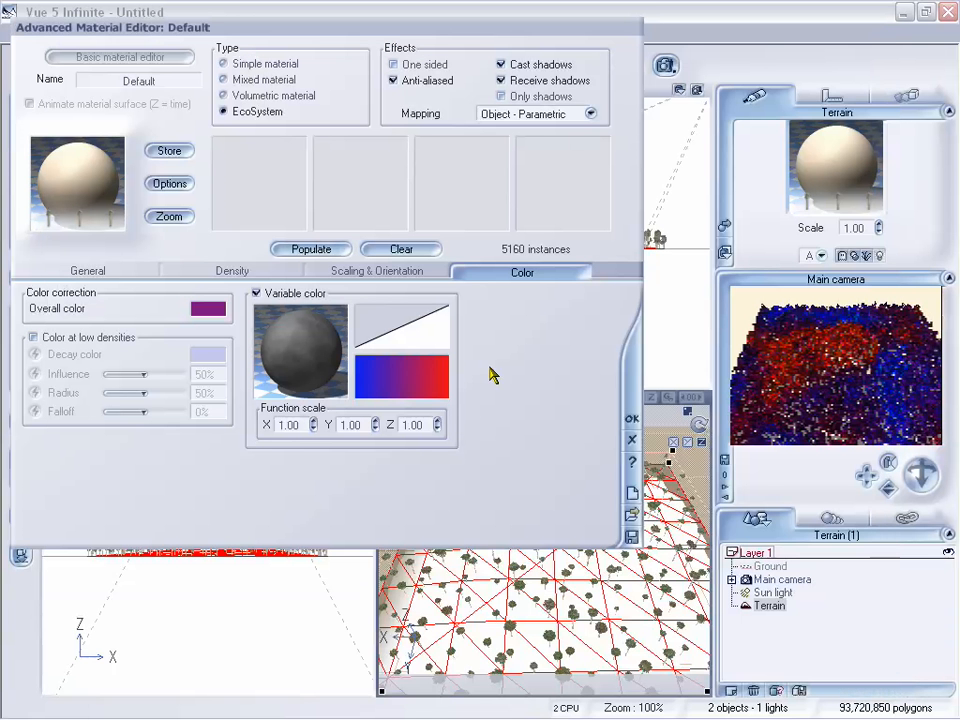
click(834, 379)
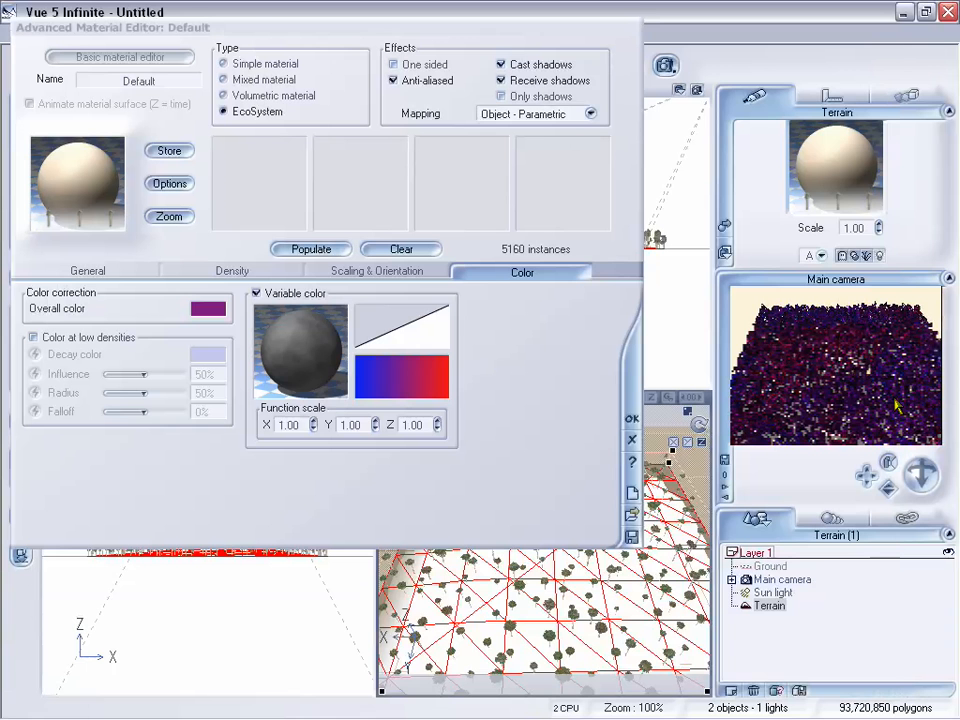
Step: Edit the color map and change its key color at position 0.00 to a dark olive green
right_click(401, 388)
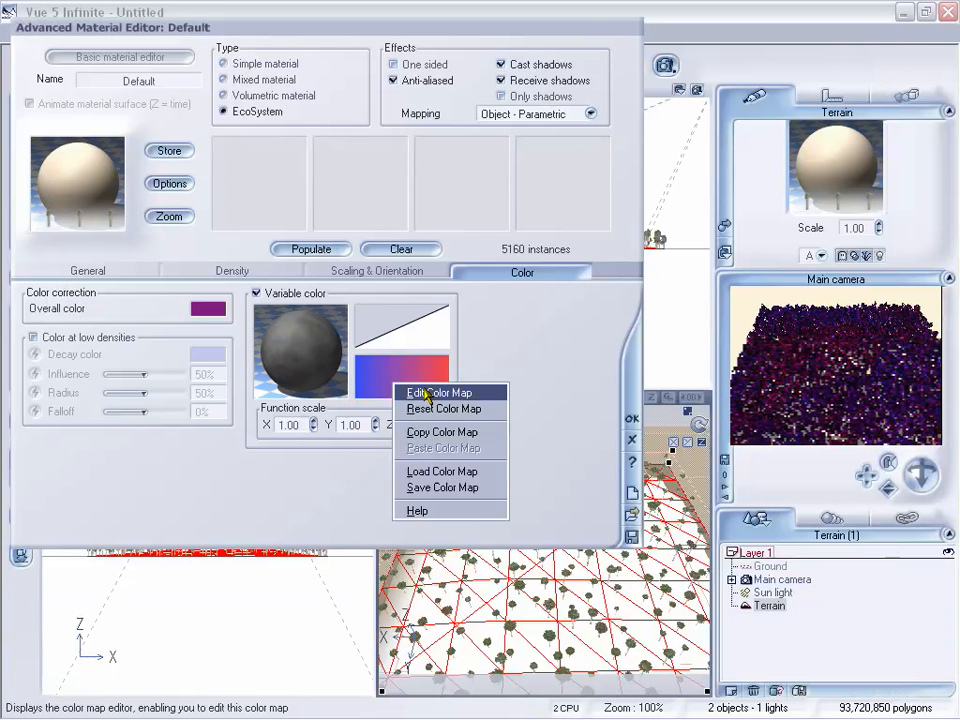
click(410, 392)
click(440, 290)
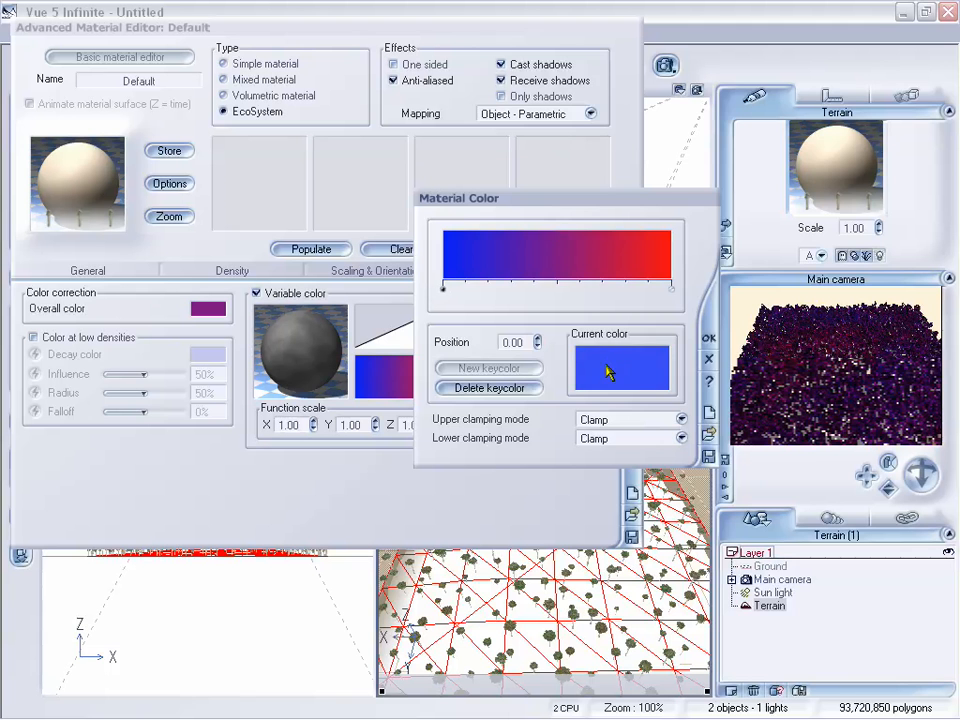
click(611, 364)
drag(611, 364, 607, 300)
drag(797, 250, 796, 304)
drag(608, 298, 588, 293)
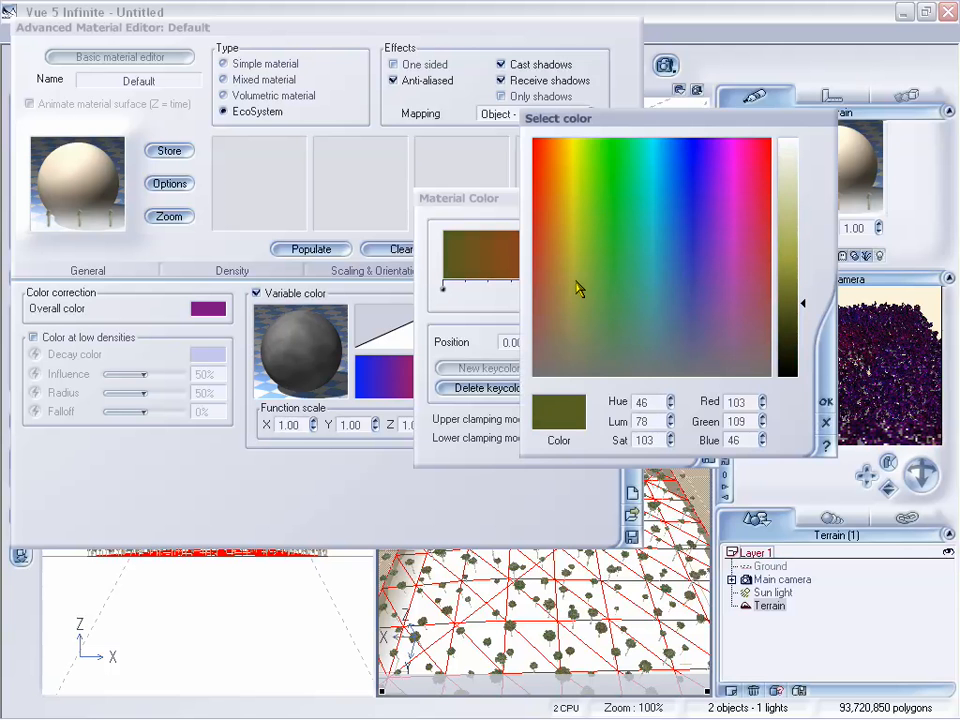
click(825, 403)
Step: Change the color map's key color at position 1.00 to a lighter muted green and accept the map
click(670, 290)
click(632, 385)
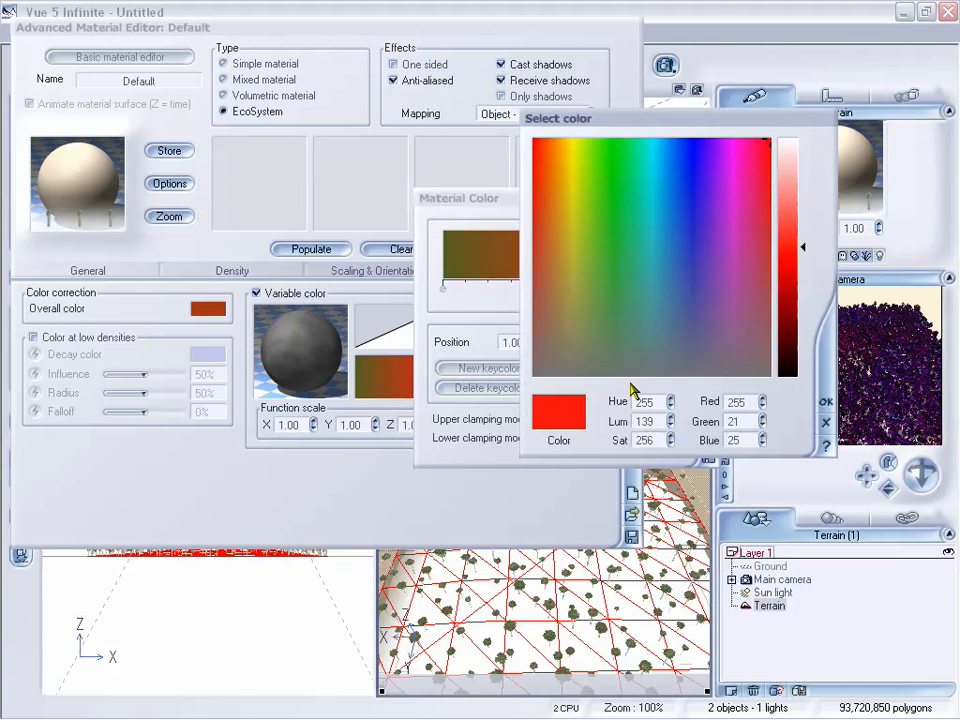
click(585, 312)
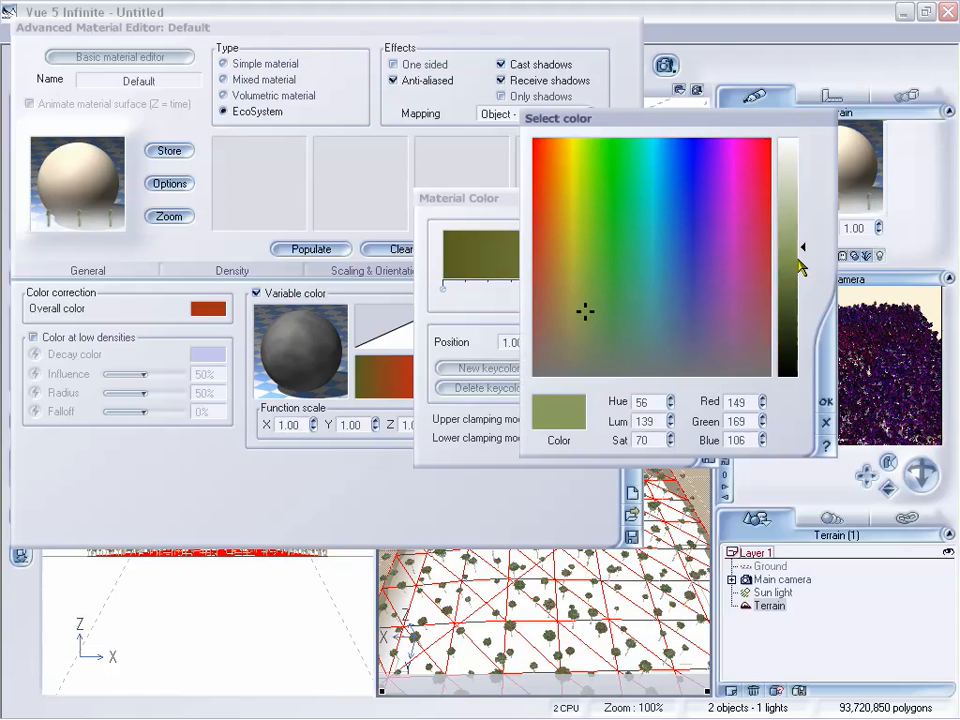
drag(798, 258, 800, 261)
click(826, 402)
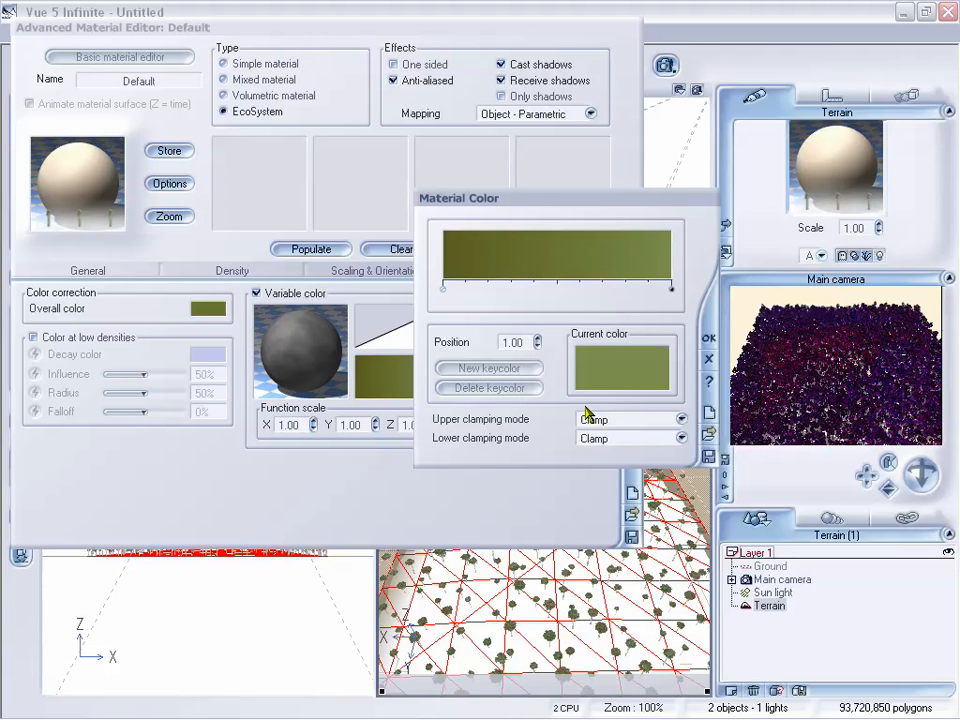
click(709, 338)
Step: Repopulate the terrain with the green color range and open the EcoSystem material's General settings
click(334, 251)
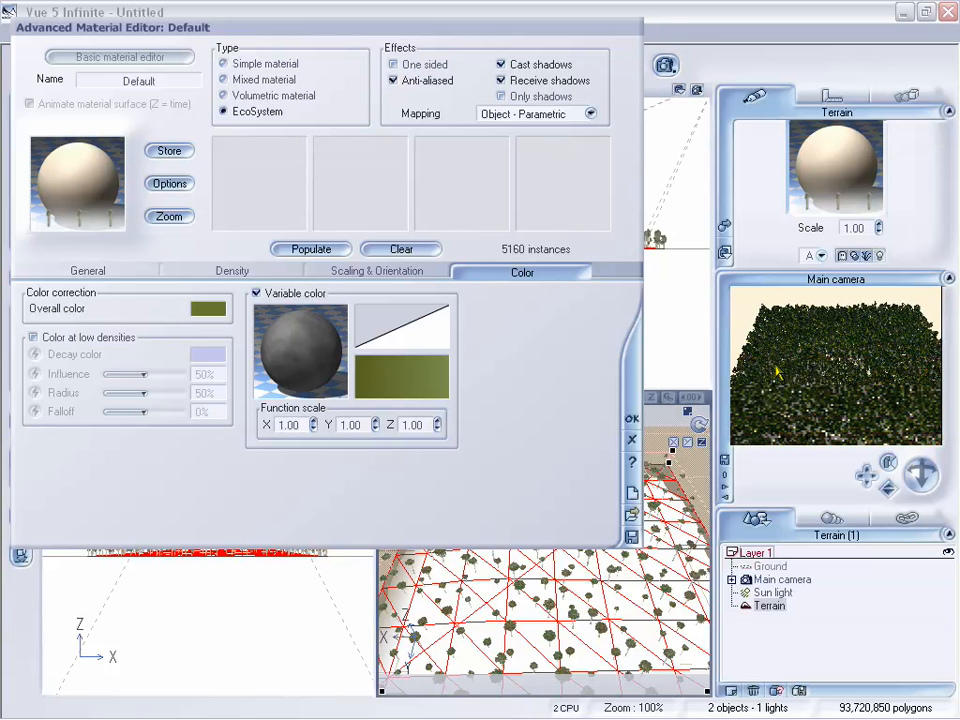
drag(575, 42, 653, 54)
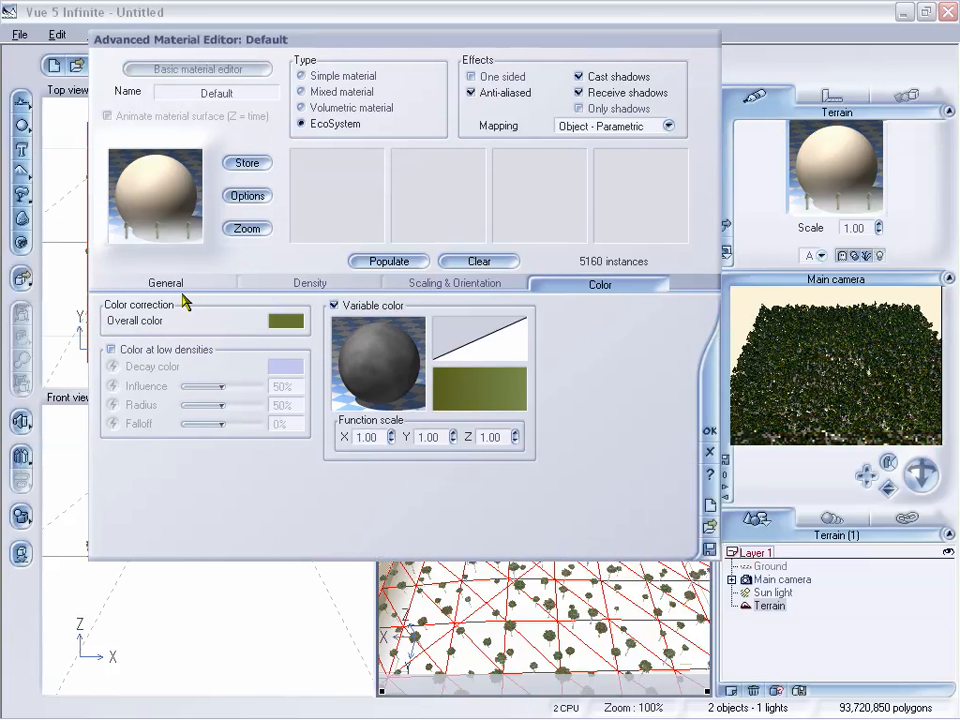
mouse_move(401, 43)
mouse_down()
mouse_move(392, 47)
mouse_move(402, 45)
mouse_up()
click(167, 286)
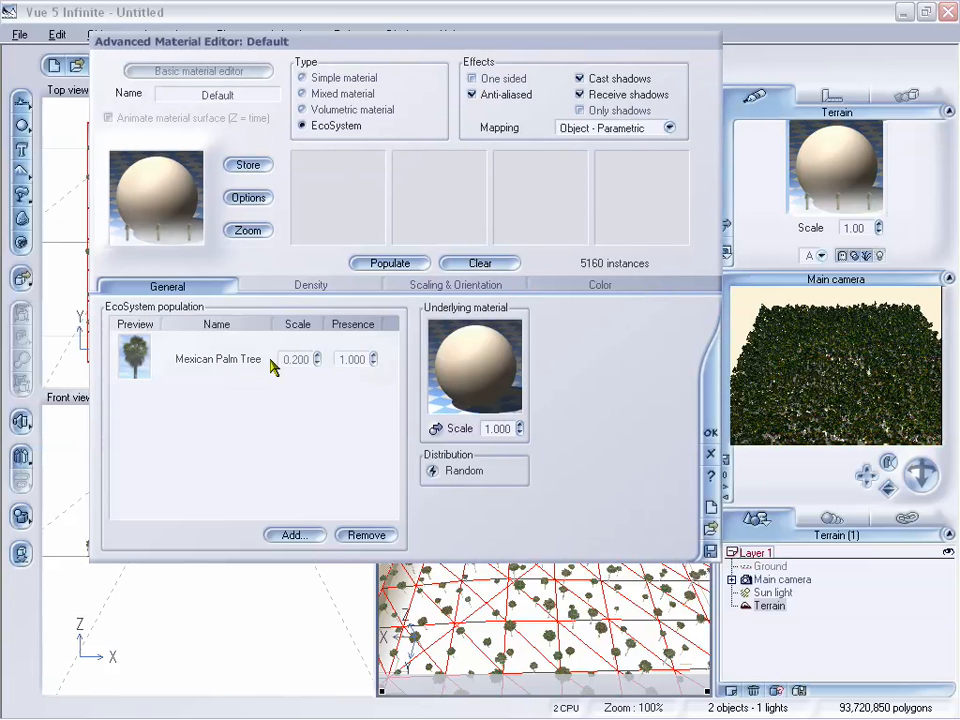
Step: Replace the Mexican Palm Tree in the EcoSystem population with a rock that has color variations and populate the terrain
click(214, 356)
click(365, 536)
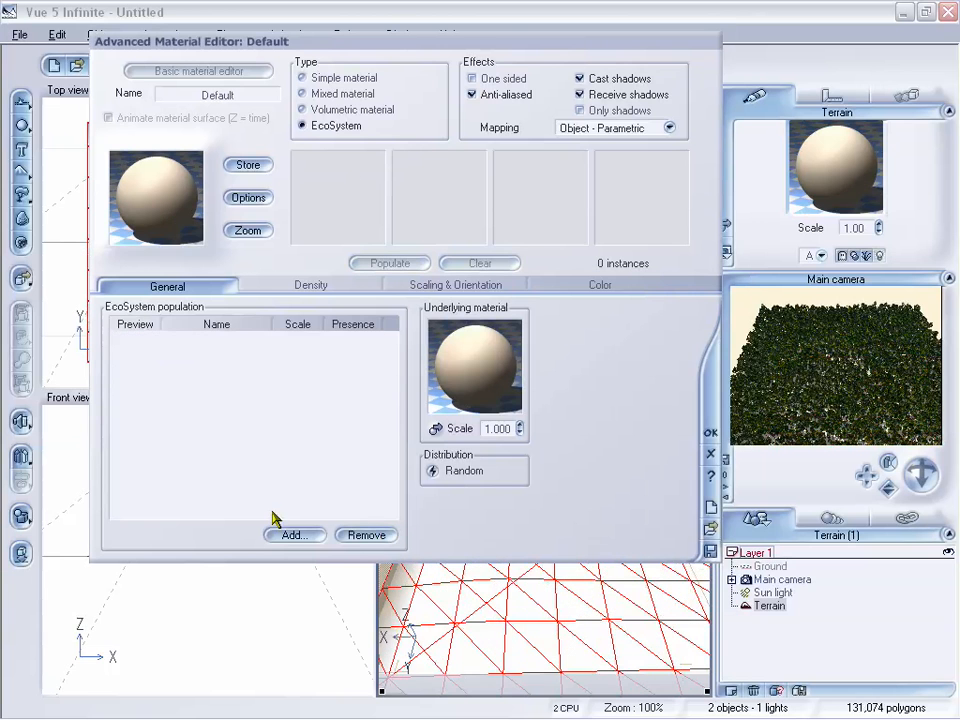
click(313, 537)
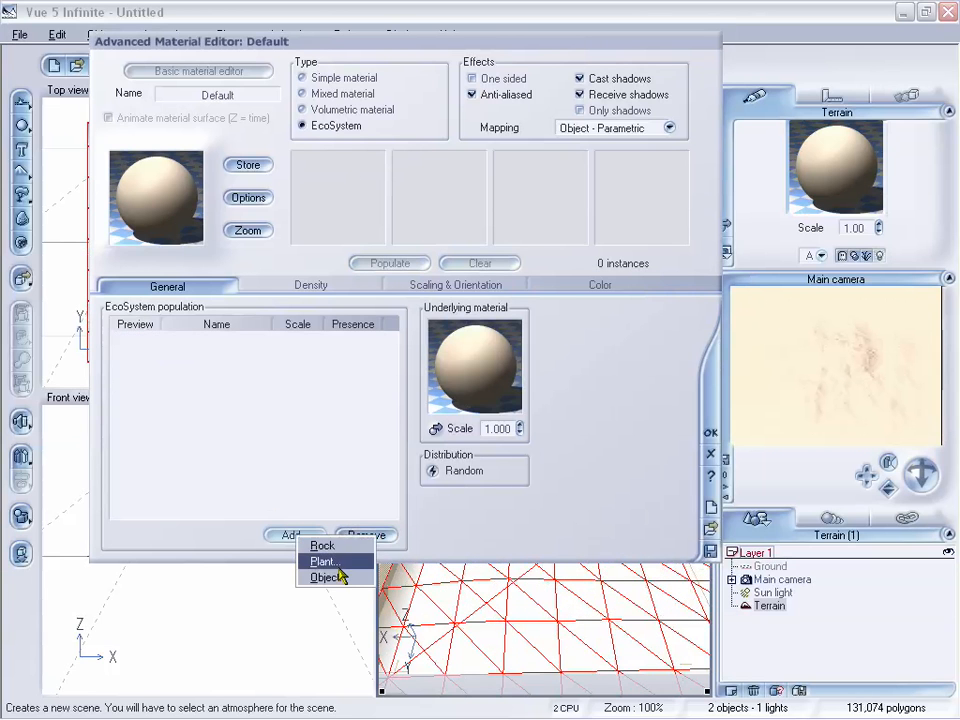
click(343, 547)
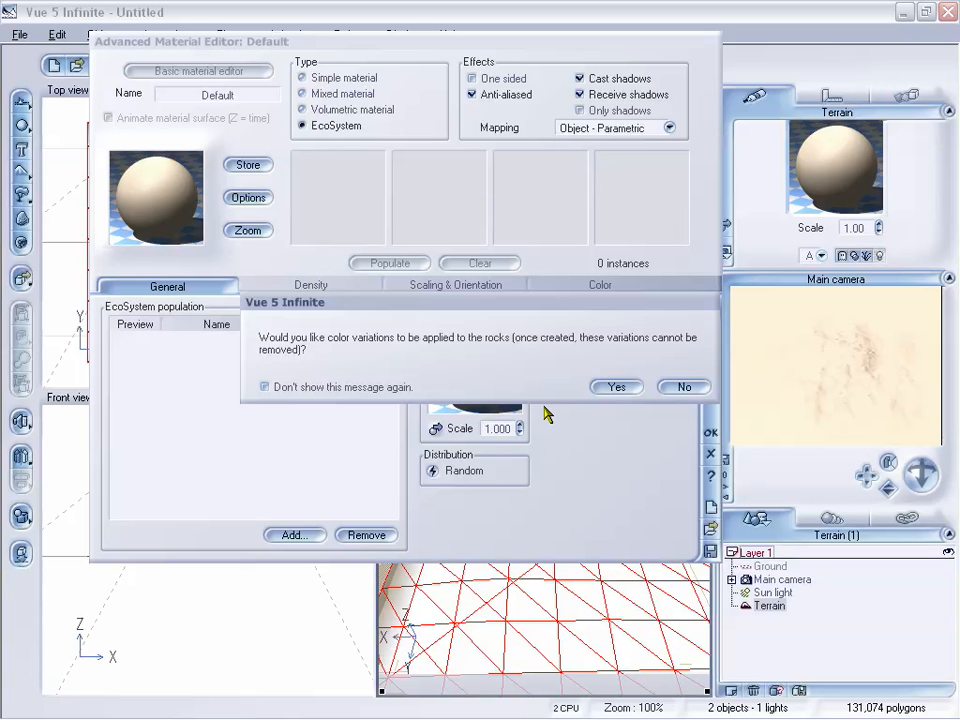
click(616, 387)
drag(428, 53, 361, 65)
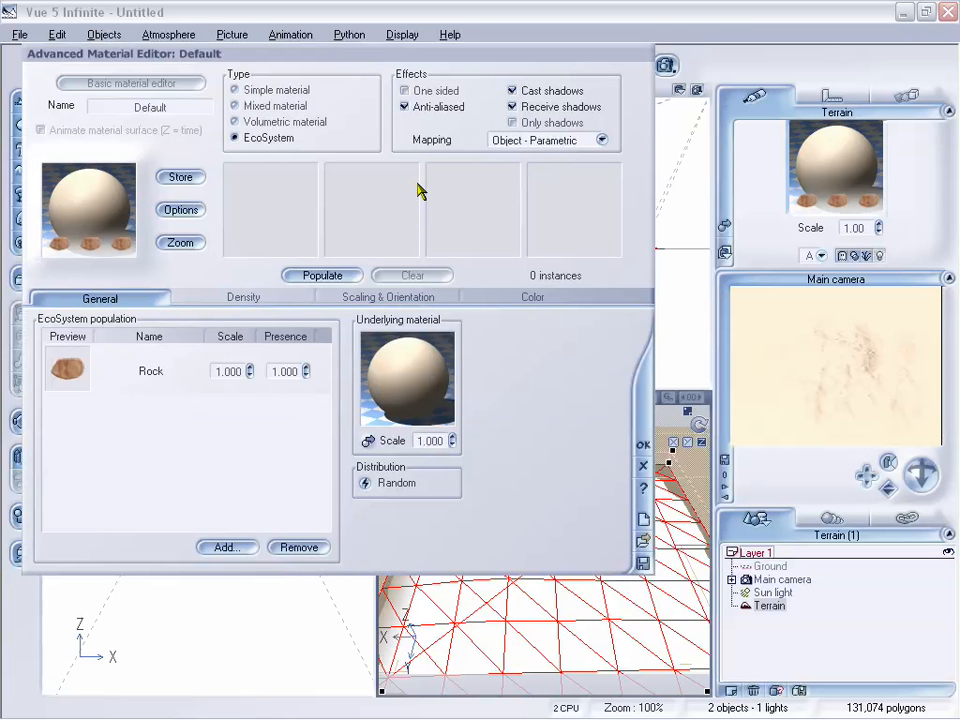
click(336, 276)
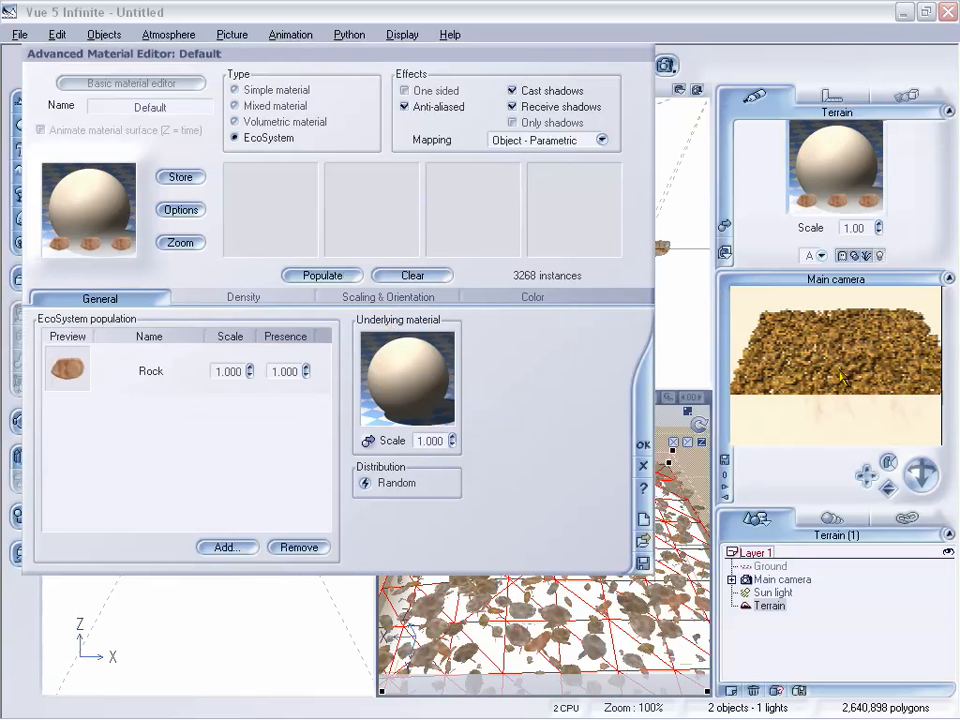
Step: Change the EcoSystem color map's key color at position 0.01 to a dark green, accept the map and refresh the camera preview
click(549, 299)
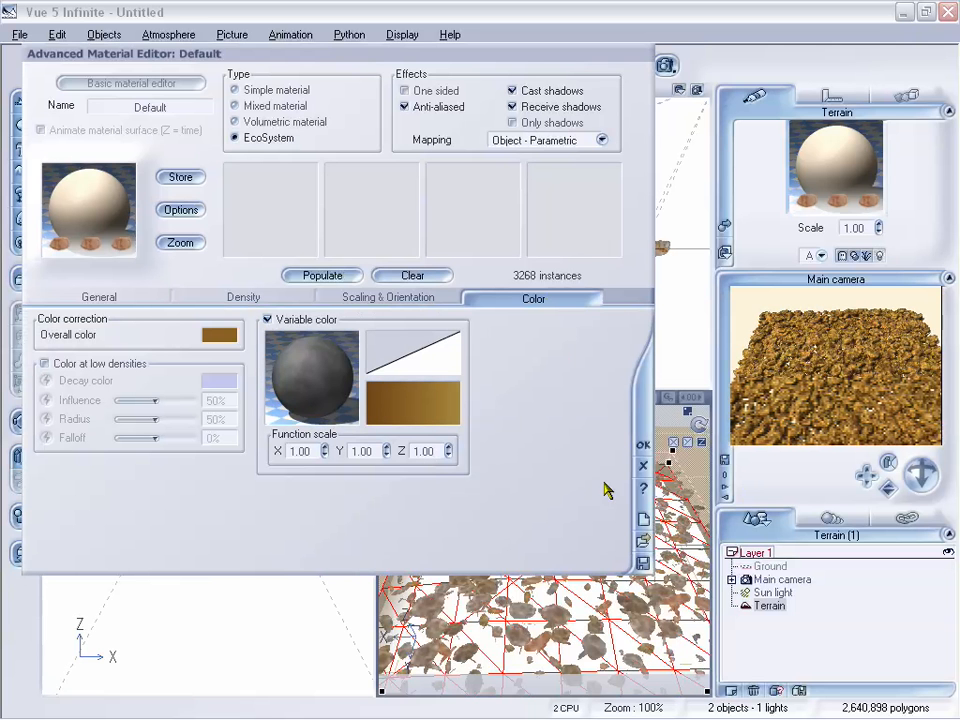
right_click(862, 417)
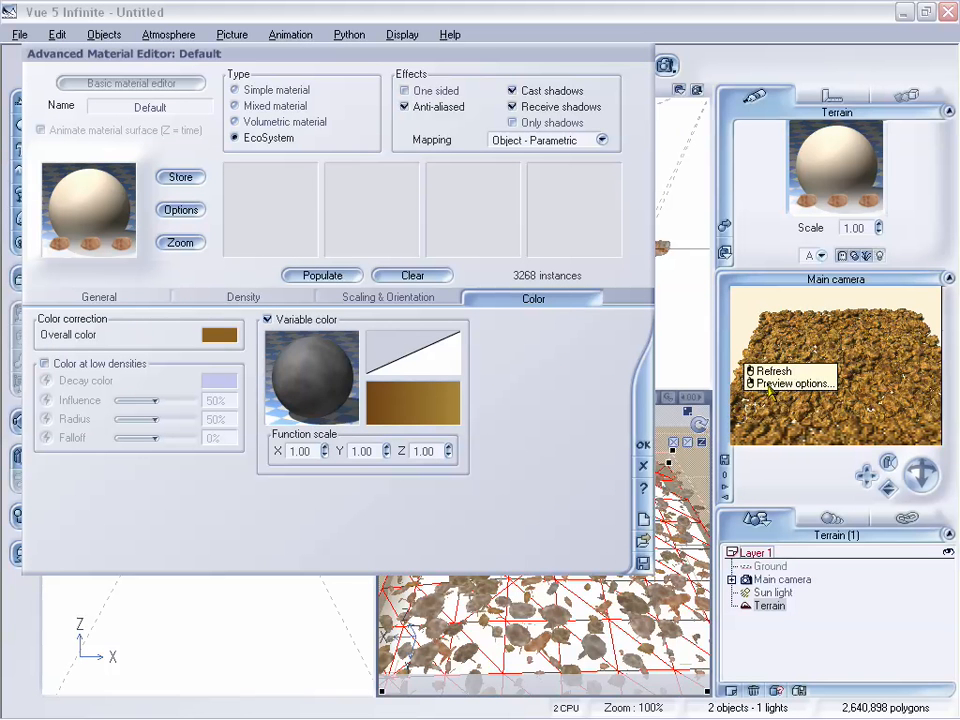
right_click(440, 395)
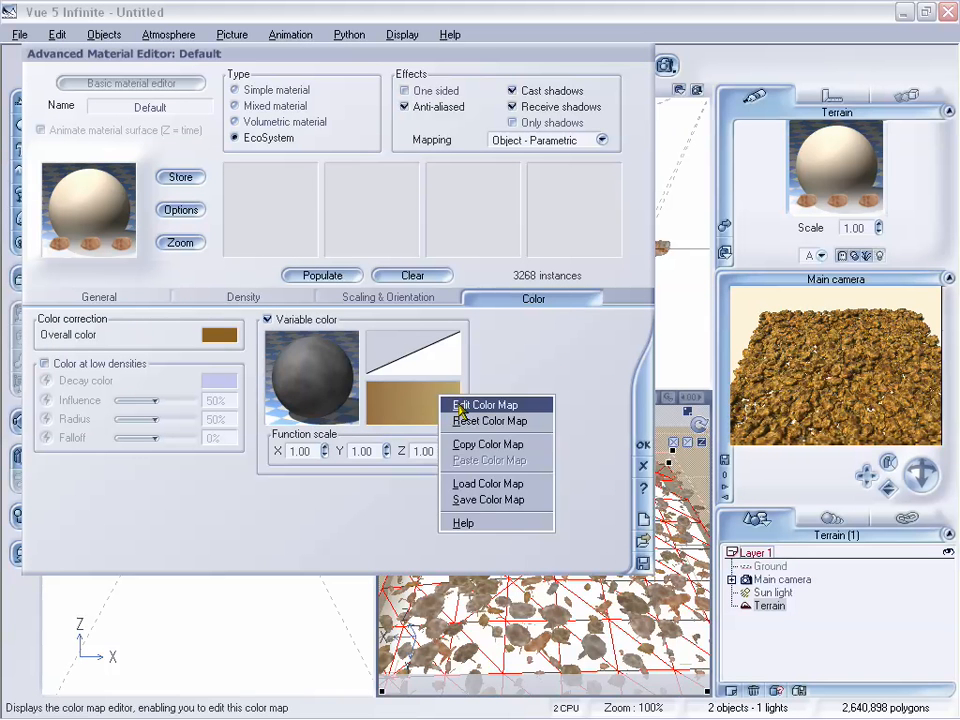
click(456, 403)
click(444, 289)
click(628, 372)
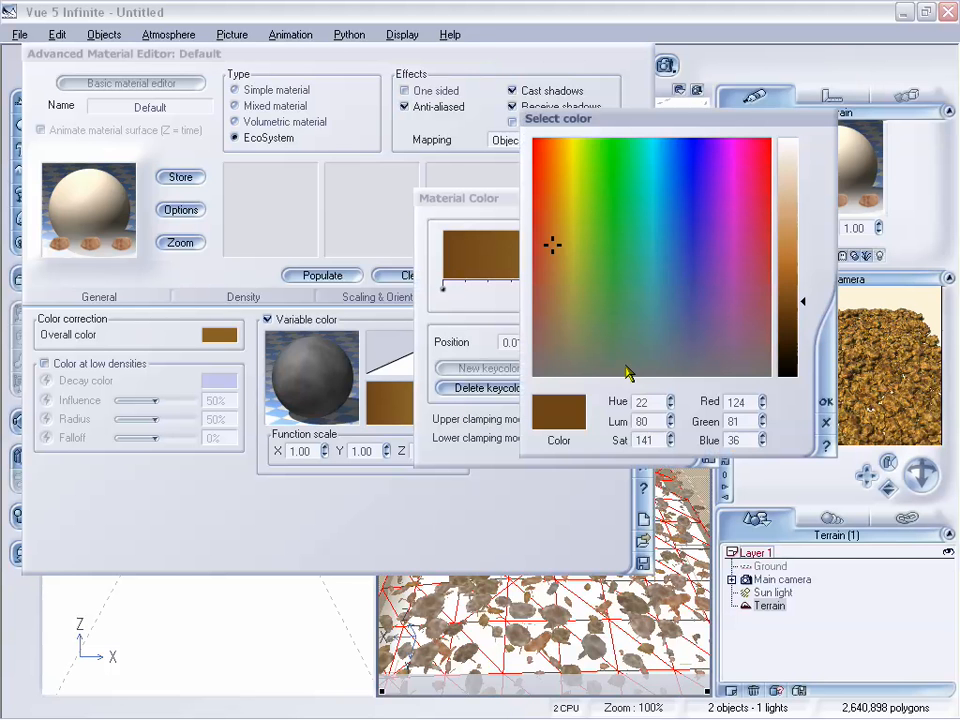
click(592, 316)
click(828, 405)
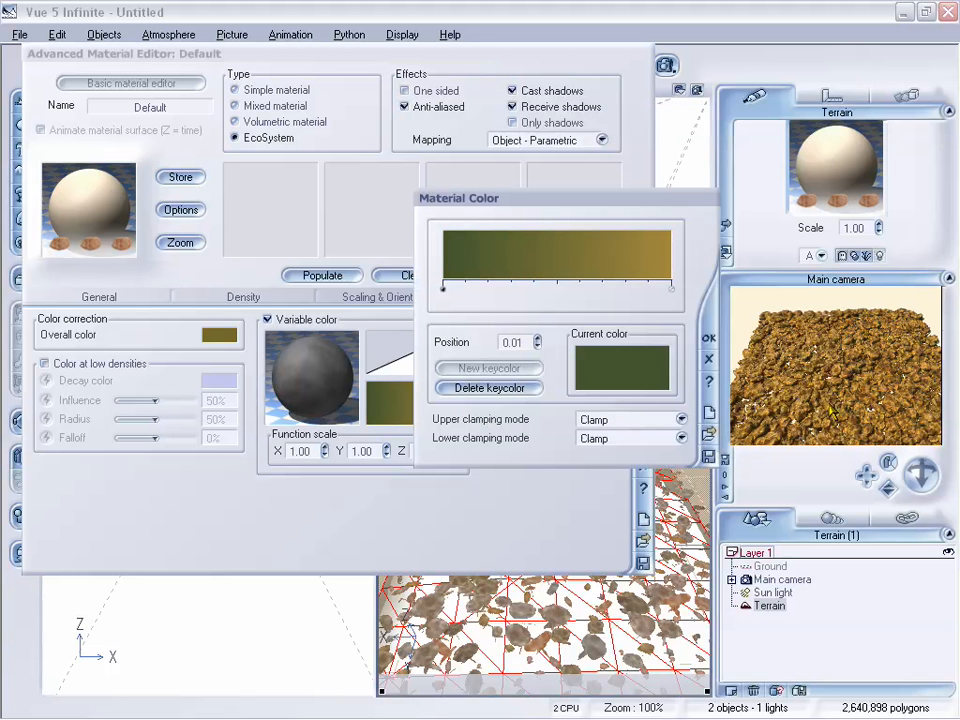
click(708, 339)
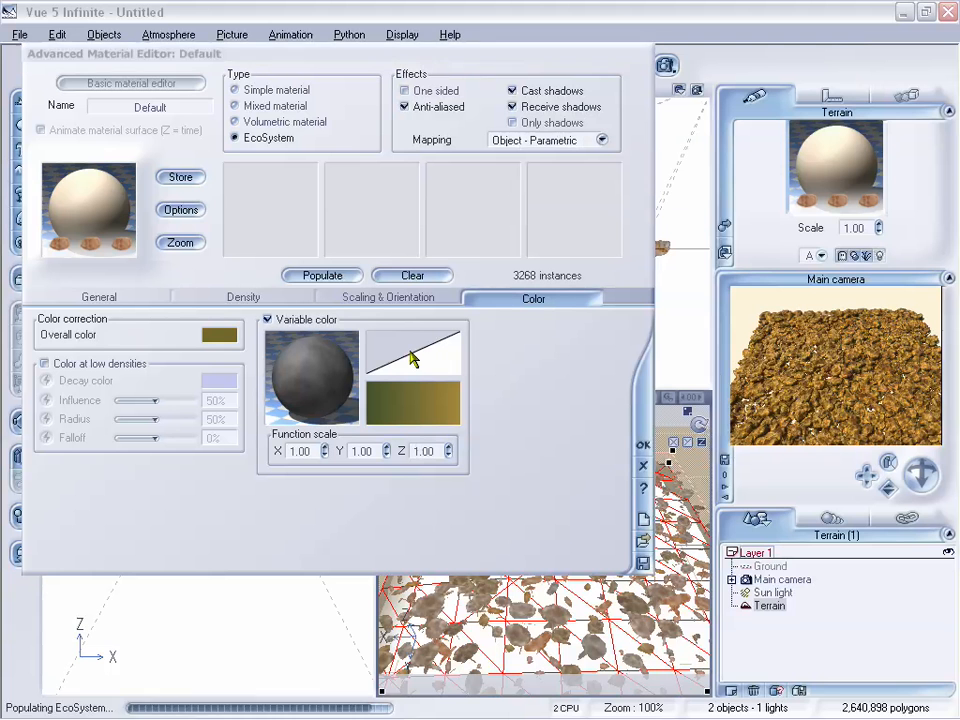
click(792, 402)
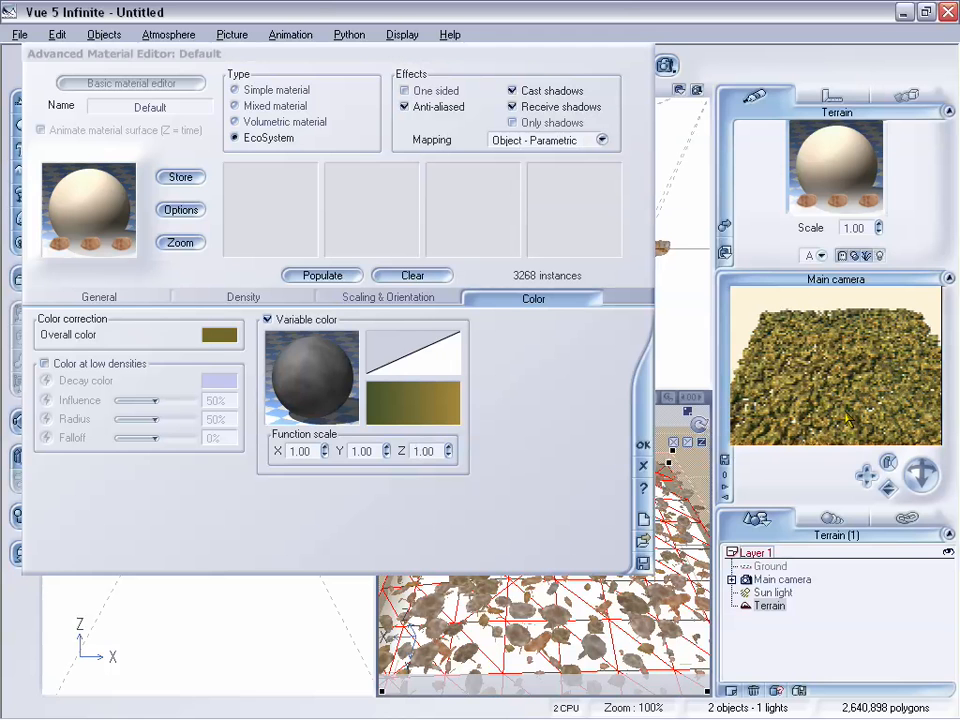
Step: Enable variable scaling for the rocks and inspect the rescaled instances close up through the main camera
drag(405, 53, 493, 58)
click(445, 303)
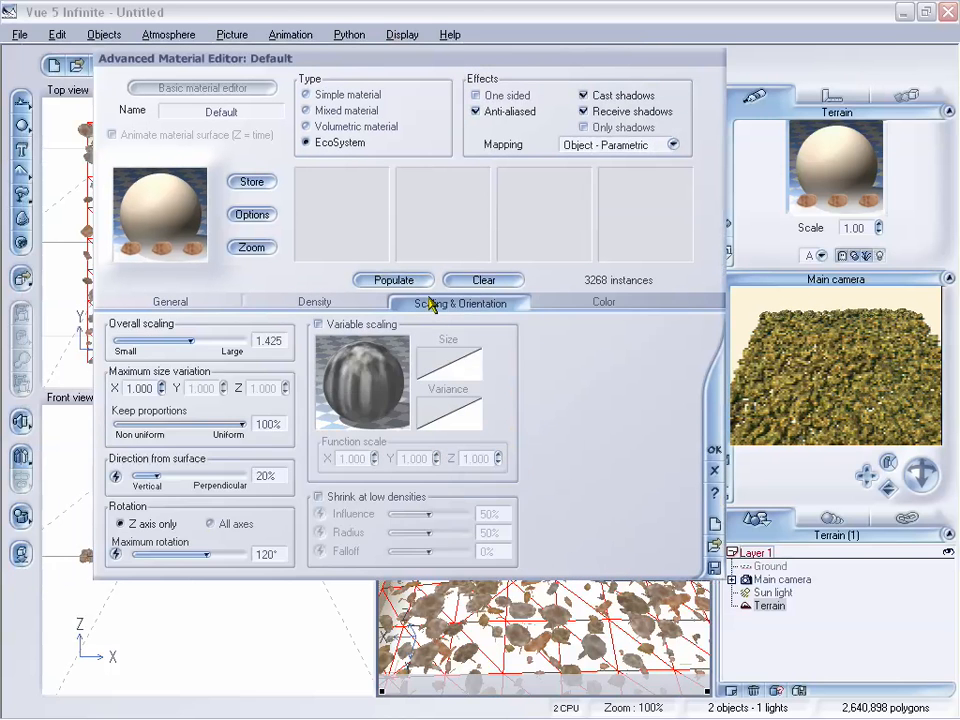
drag(424, 62, 396, 57)
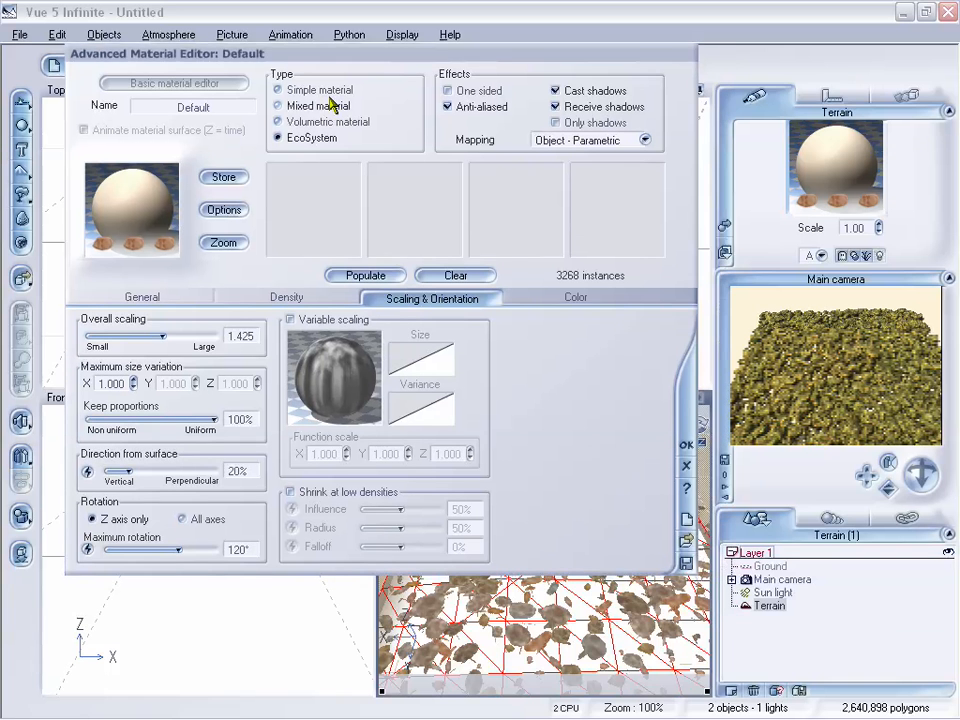
click(290, 319)
click(845, 367)
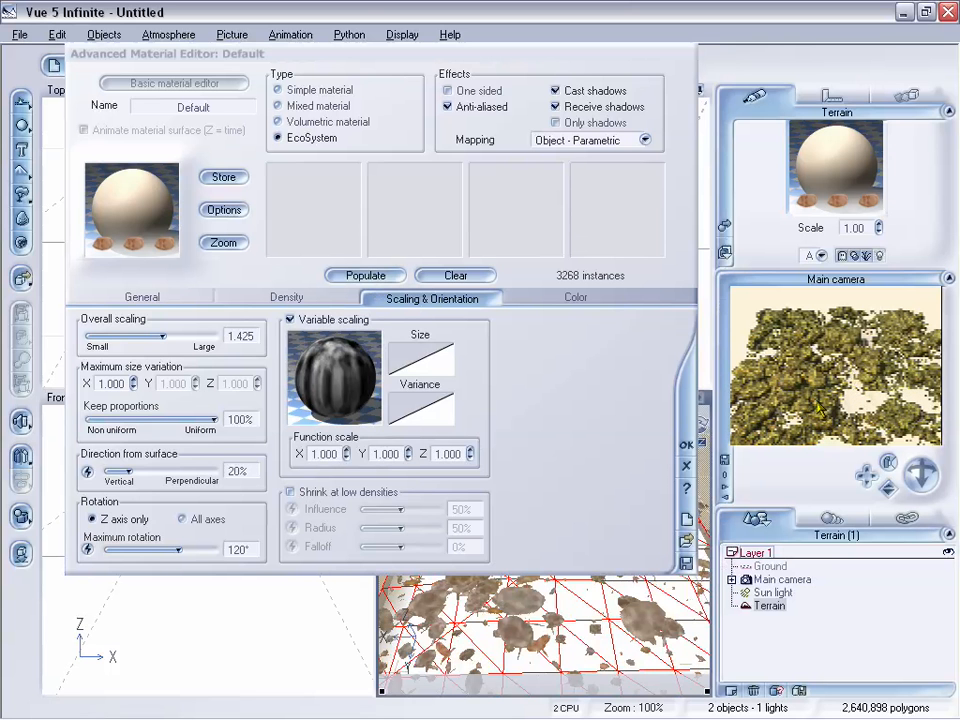
drag(536, 58, 374, 54)
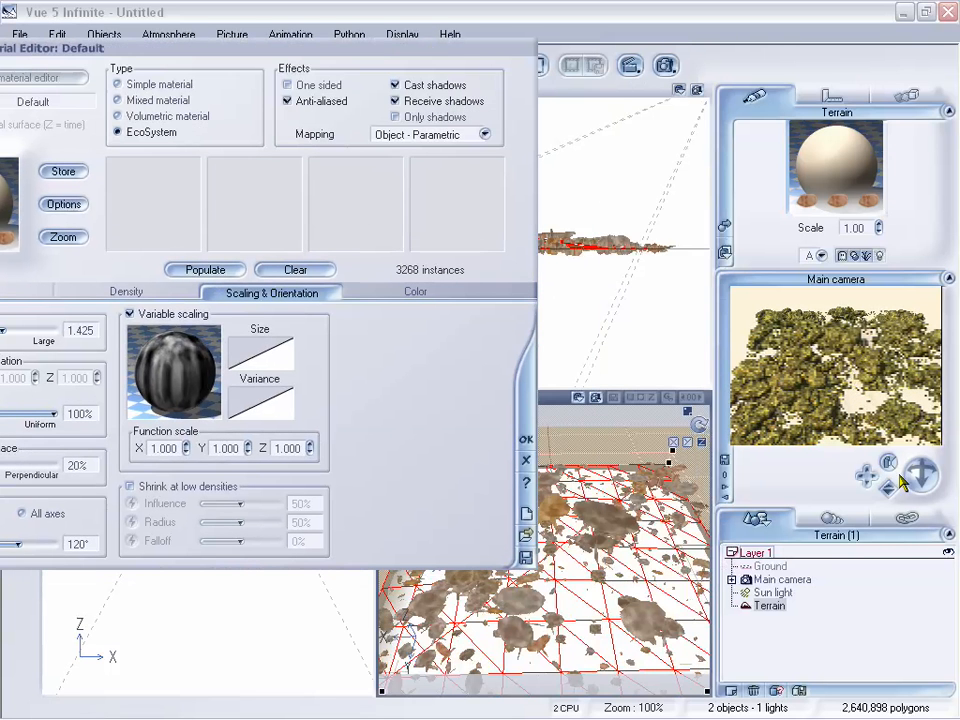
drag(888, 489, 884, 541)
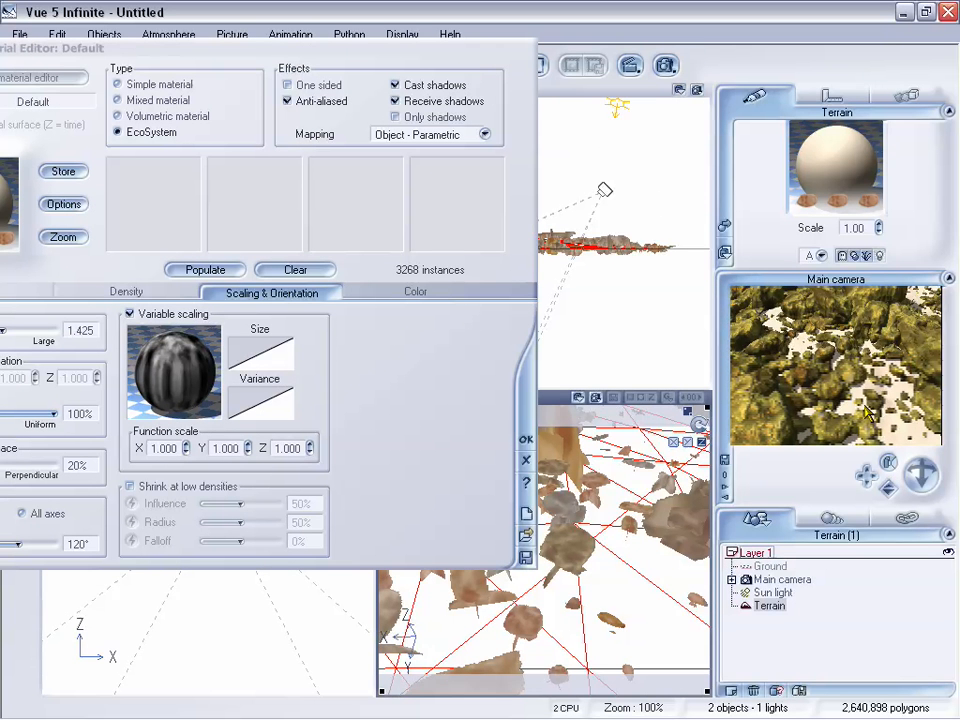
drag(888, 488, 889, 490)
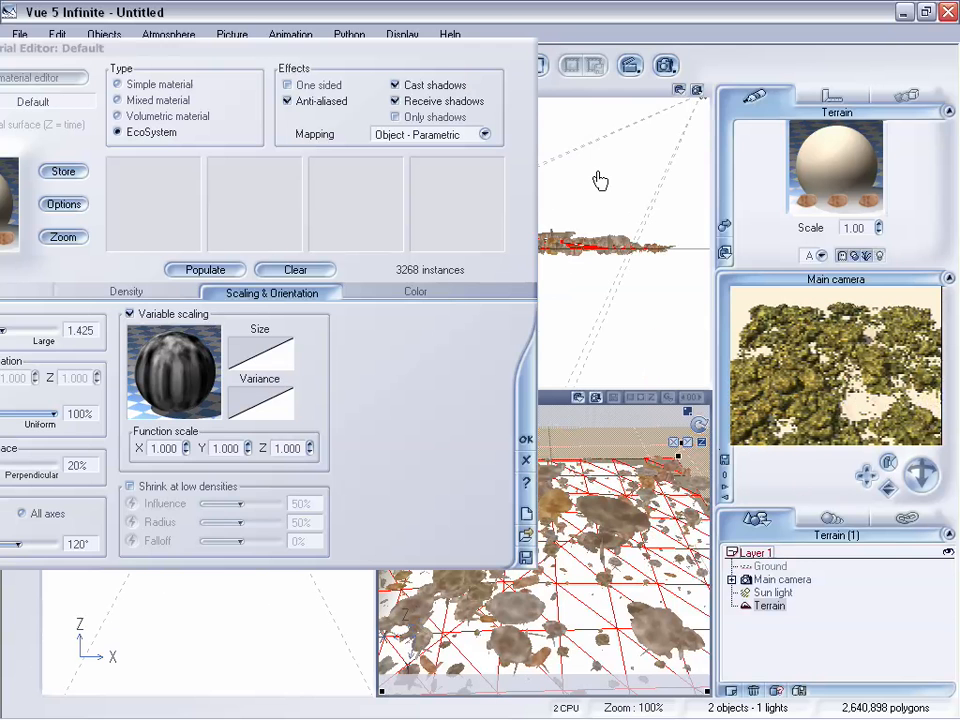
Step: Turn off variable scaling for the rocks and return to the EcoSystem's density settings
drag(381, 45, 589, 47)
click(357, 302)
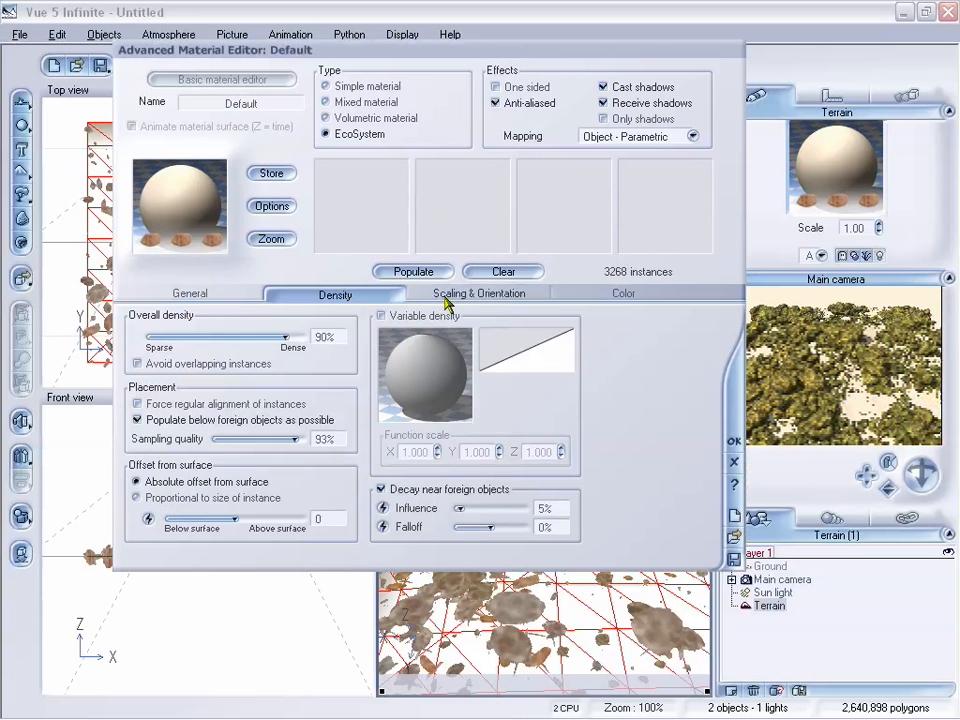
click(445, 294)
click(350, 300)
Step: Enable variable density, repopulate the terrain with rocks and view it from above
click(397, 316)
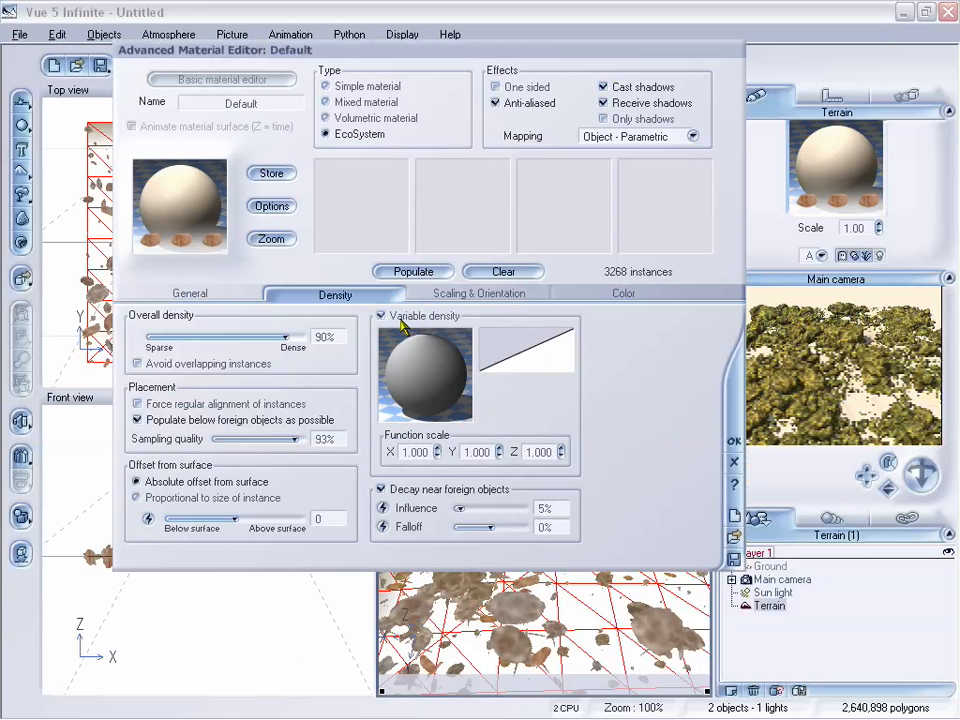
drag(536, 45, 394, 37)
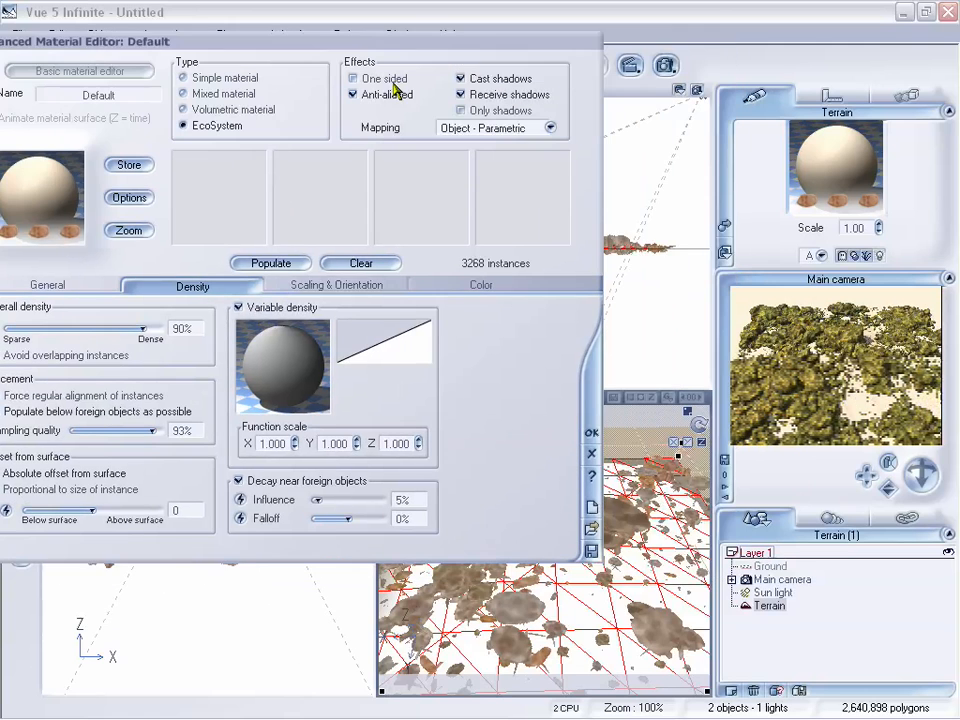
click(272, 262)
drag(922, 479, 920, 520)
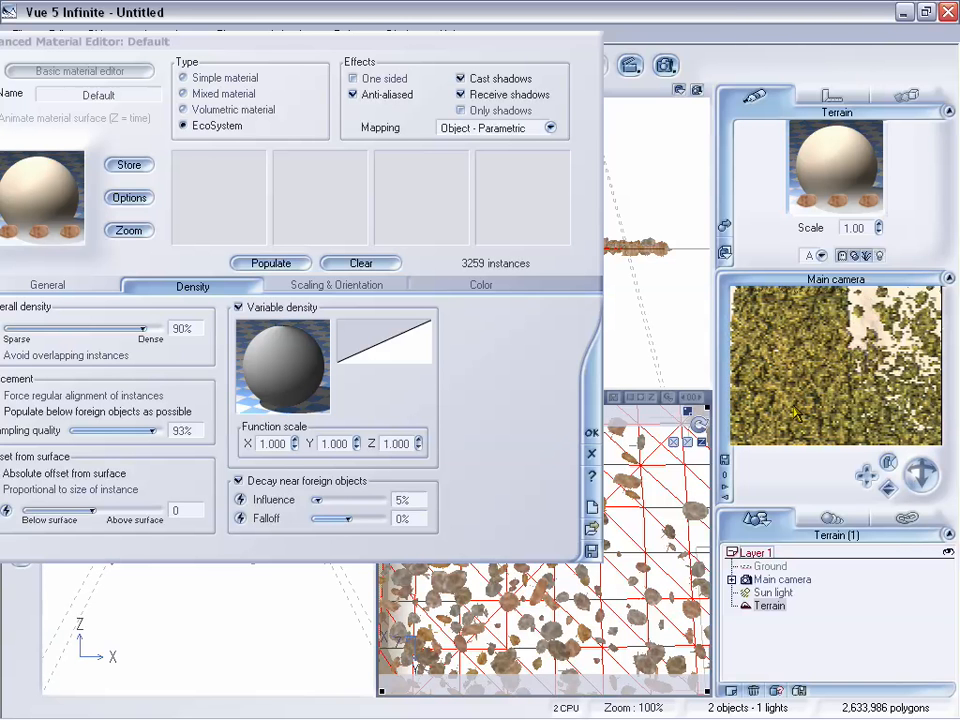
Step: Enable variable scaling, load the gray_eco image into its texture map function and view the whole terrain from above
drag(398, 42, 476, 43)
click(414, 285)
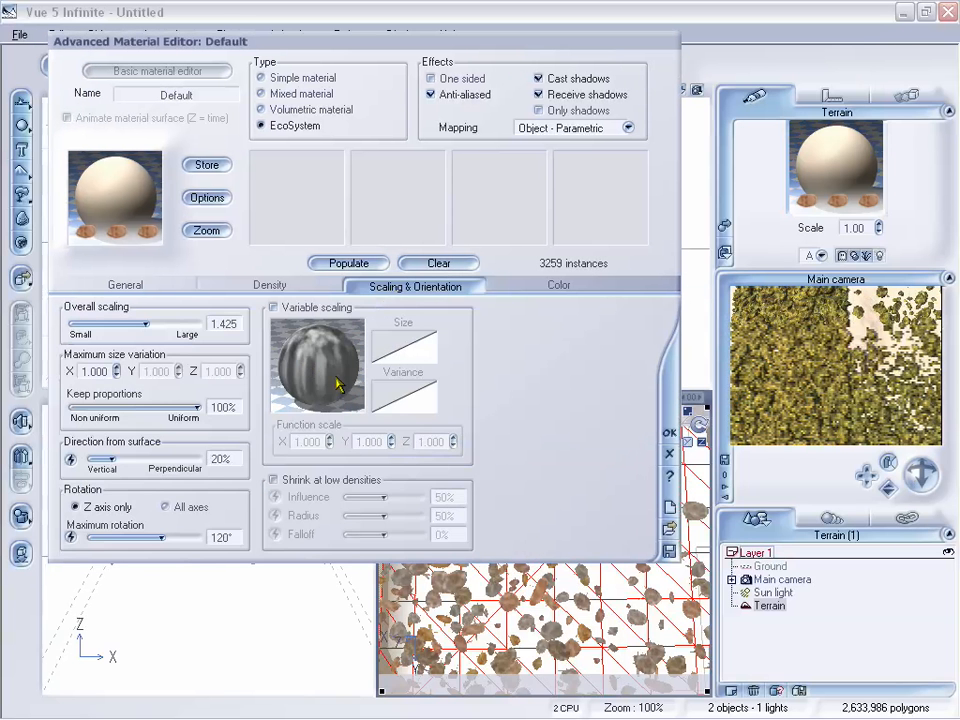
click(273, 307)
right_click(343, 368)
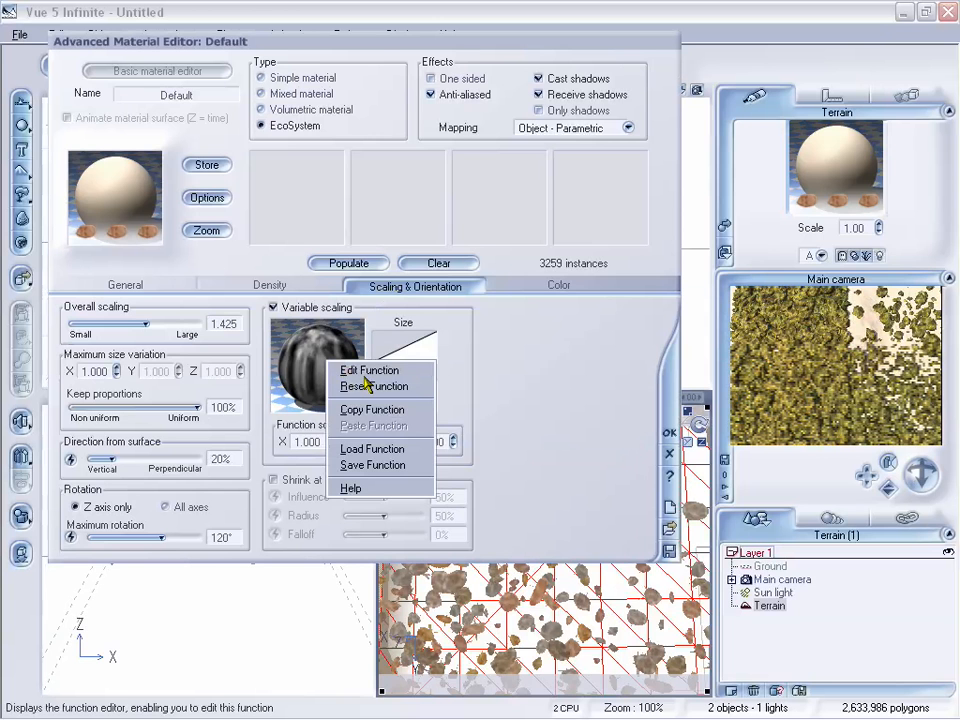
click(366, 371)
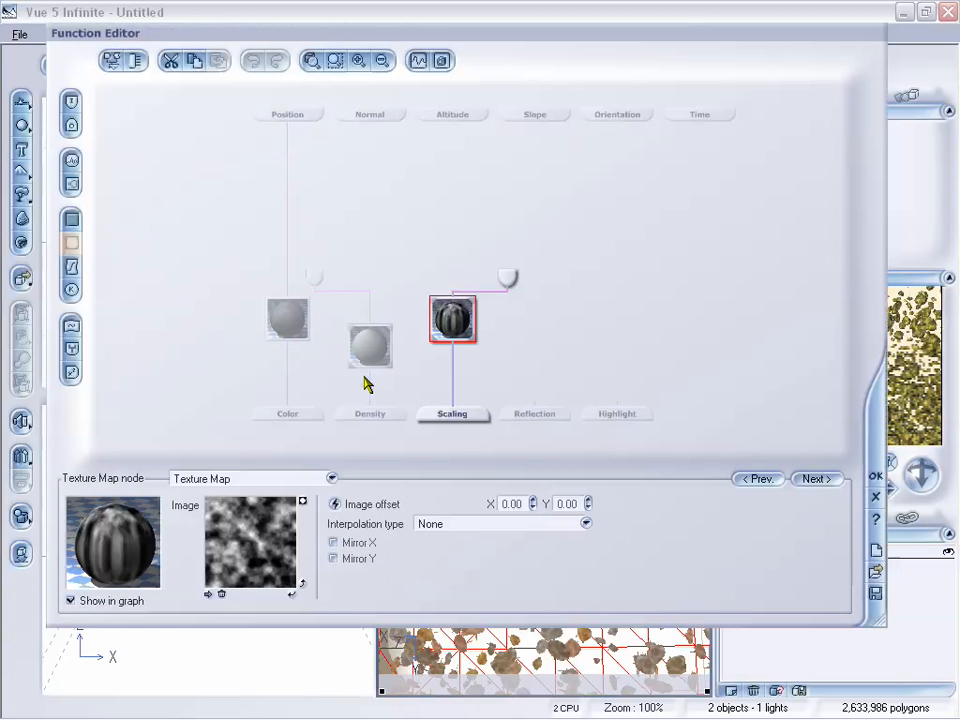
click(207, 595)
click(600, 298)
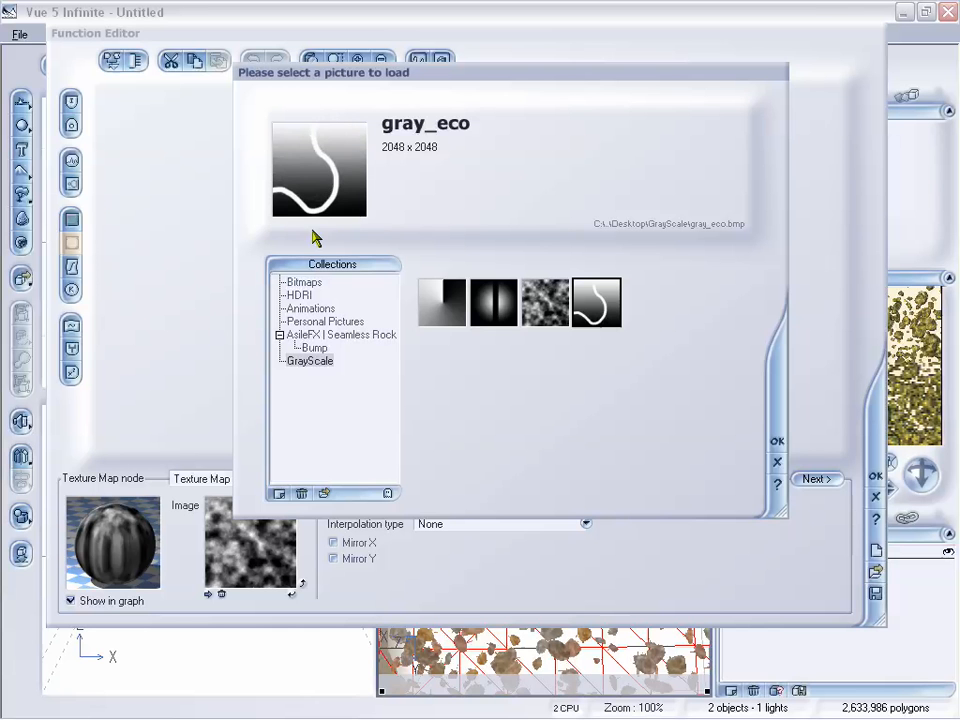
click(777, 442)
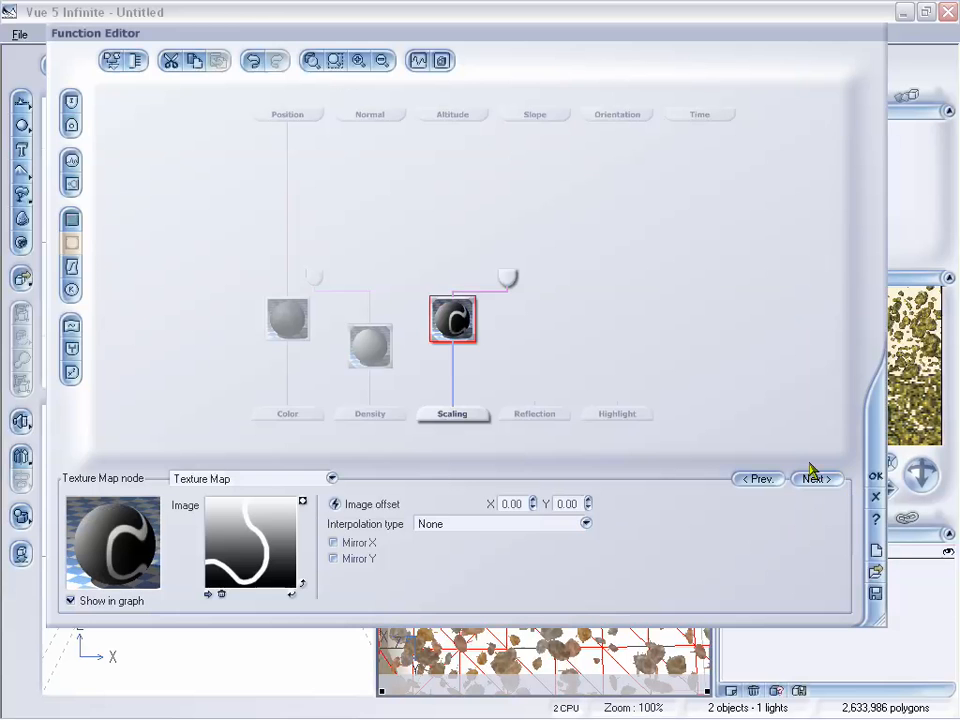
click(874, 479)
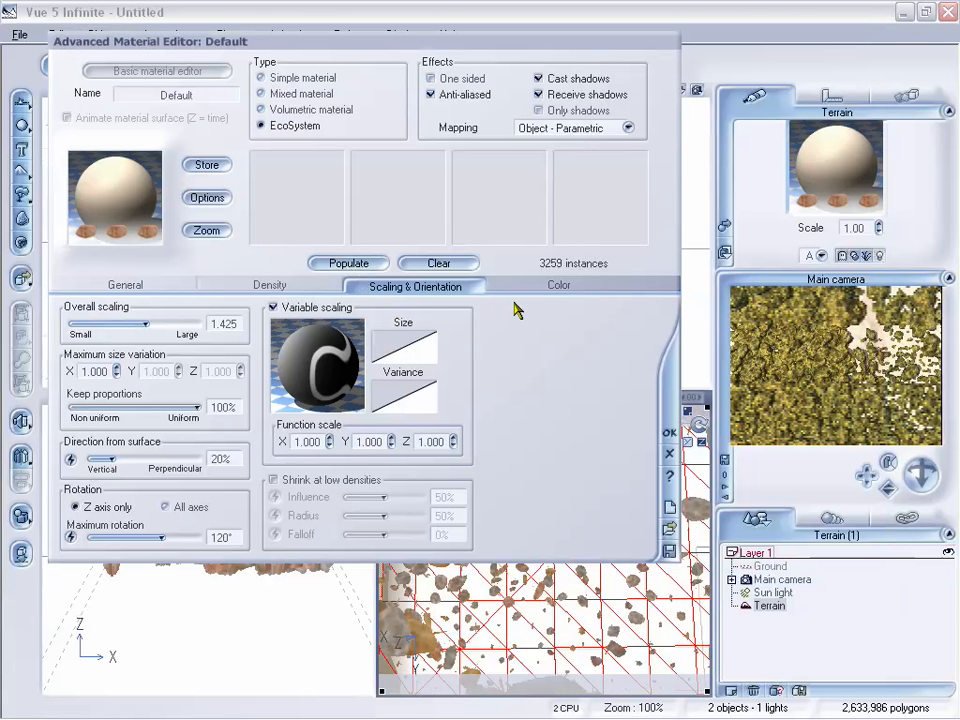
drag(478, 48, 193, 54)
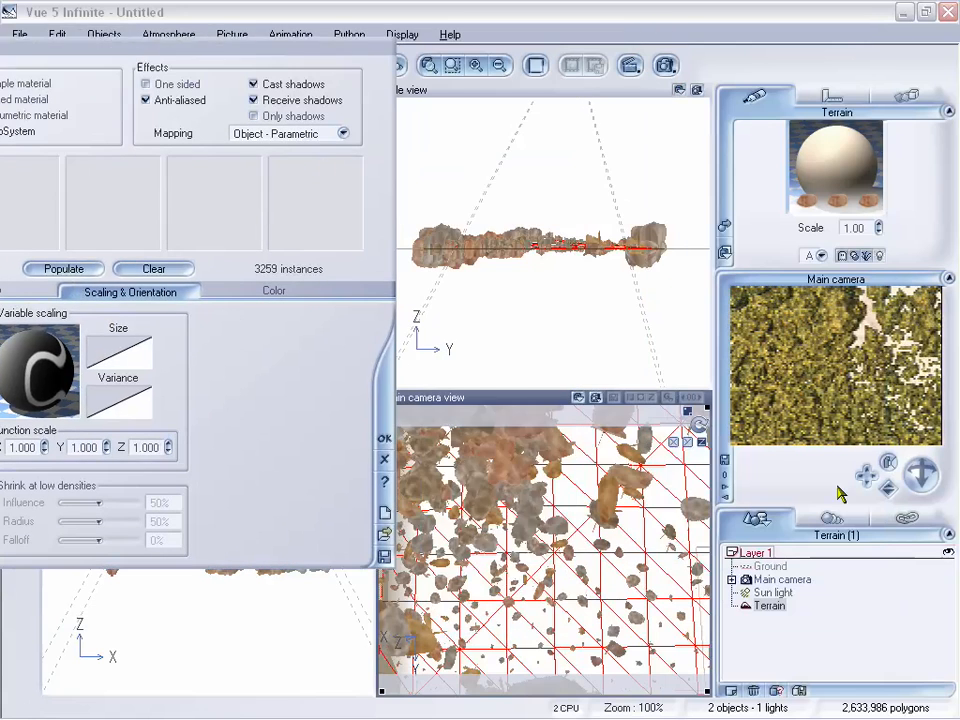
drag(888, 488, 888, 487)
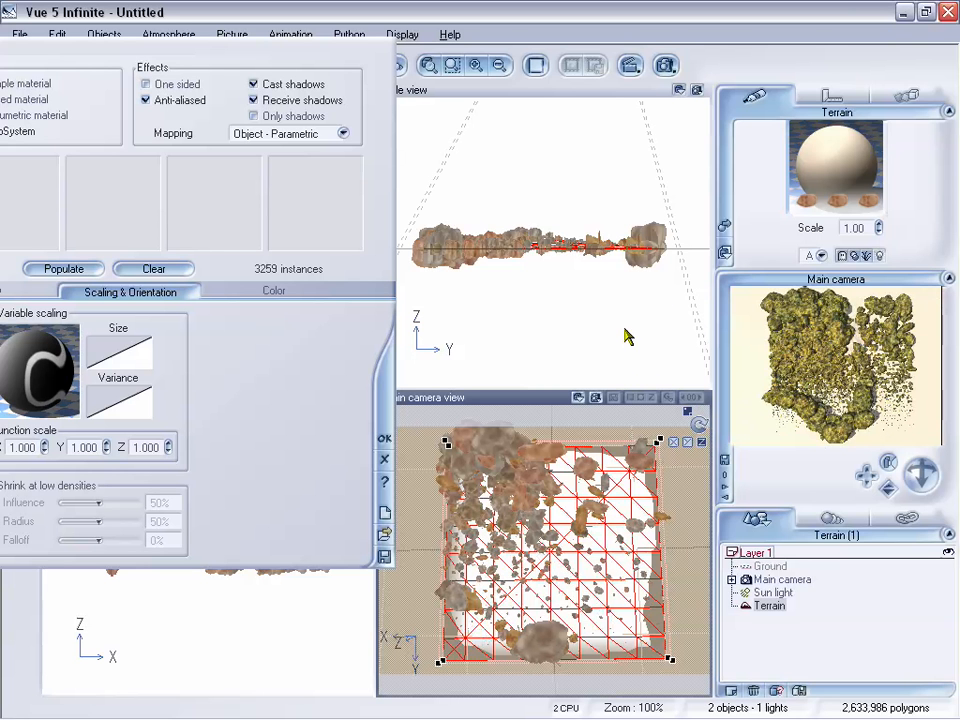
Step: Remove the Rock from the material's EcoSystem population
drag(197, 44, 266, 40)
click(184, 278)
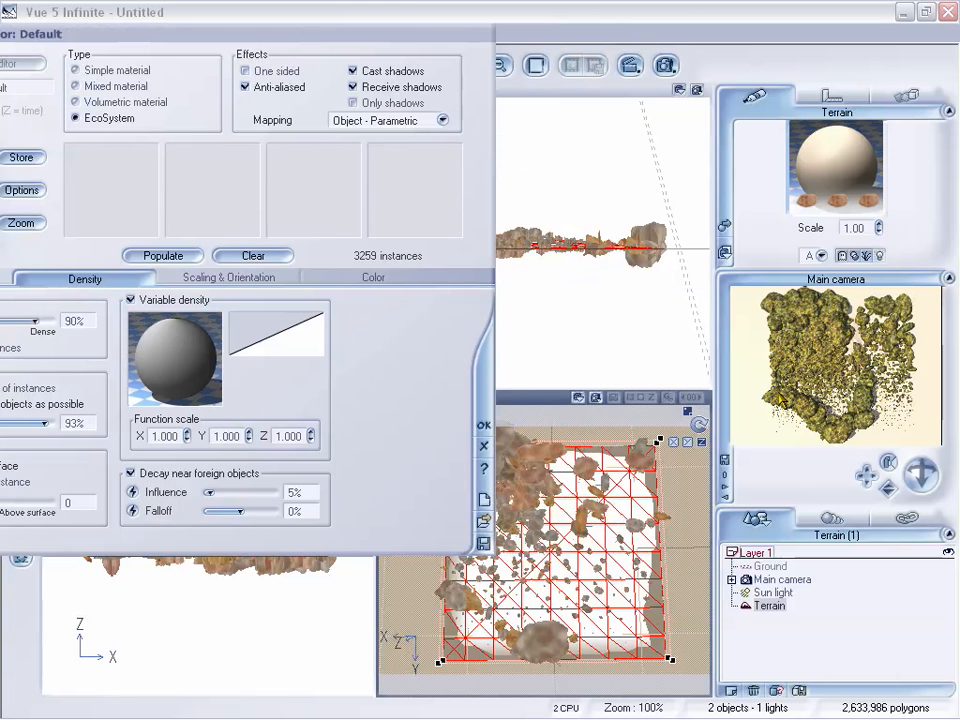
drag(318, 47, 512, 64)
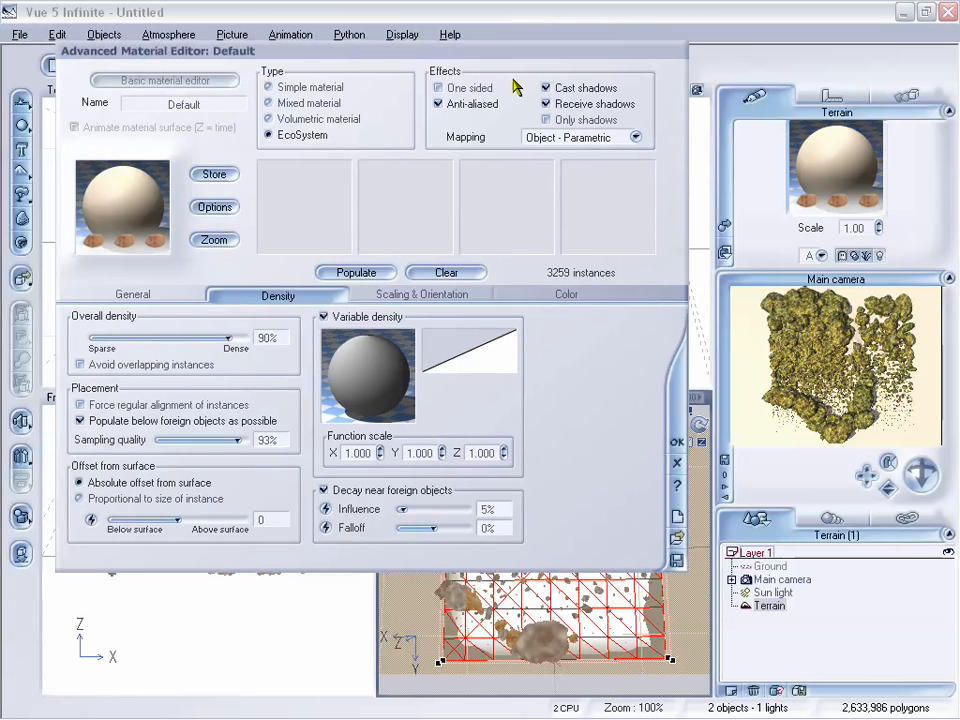
click(180, 297)
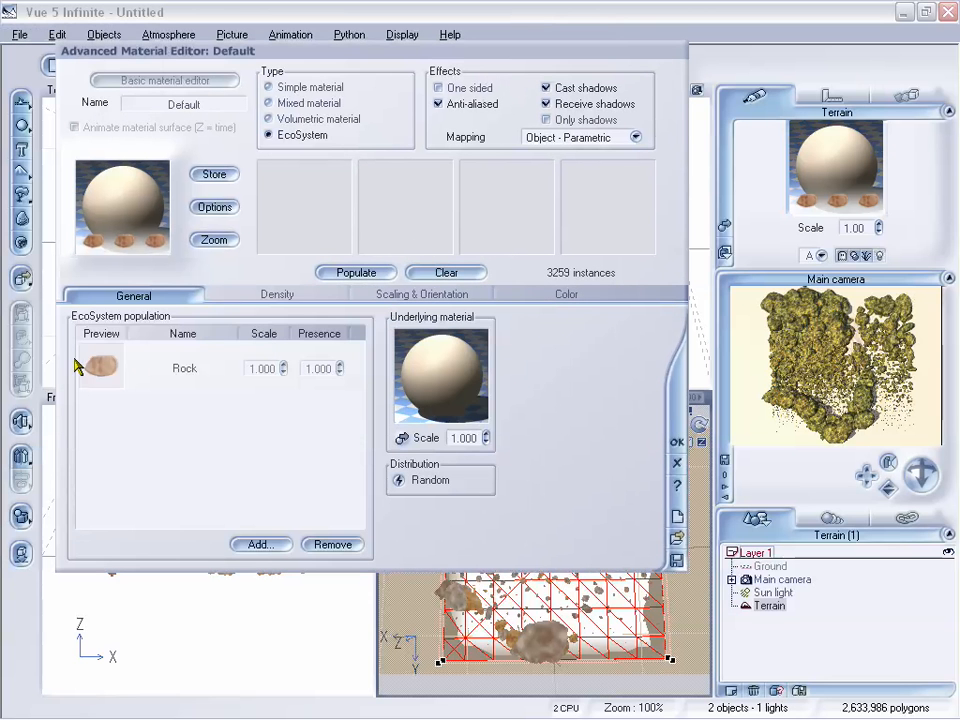
click(321, 544)
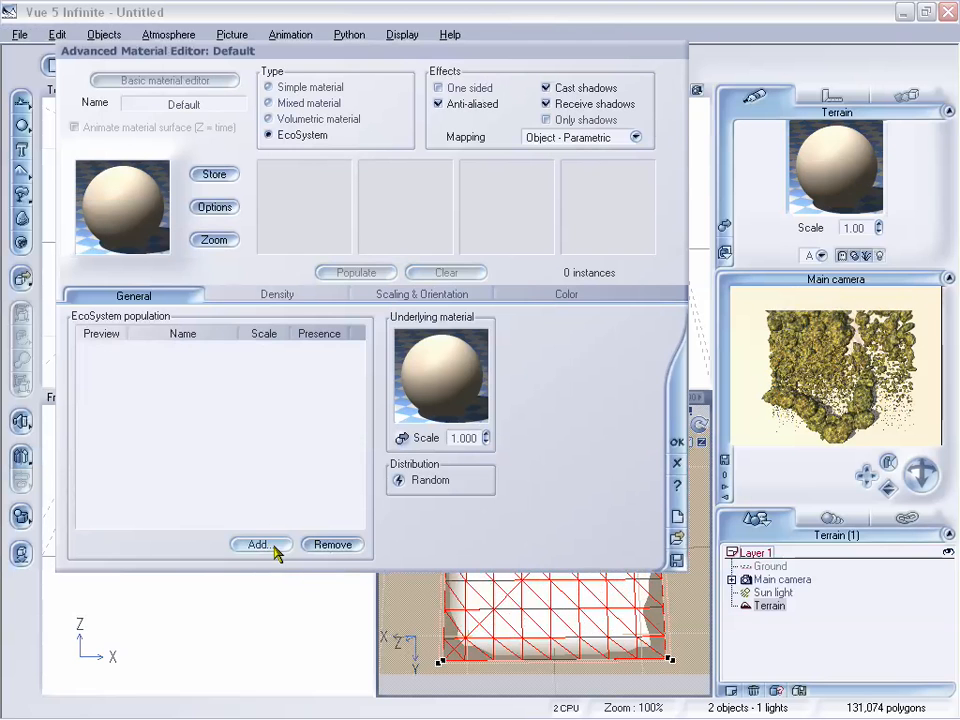
Step: Start adding an object to the EcoSystem population and preview the Grounded vehicles, including the BMW Fw23, Abrams and Mercedes
click(275, 546)
click(315, 585)
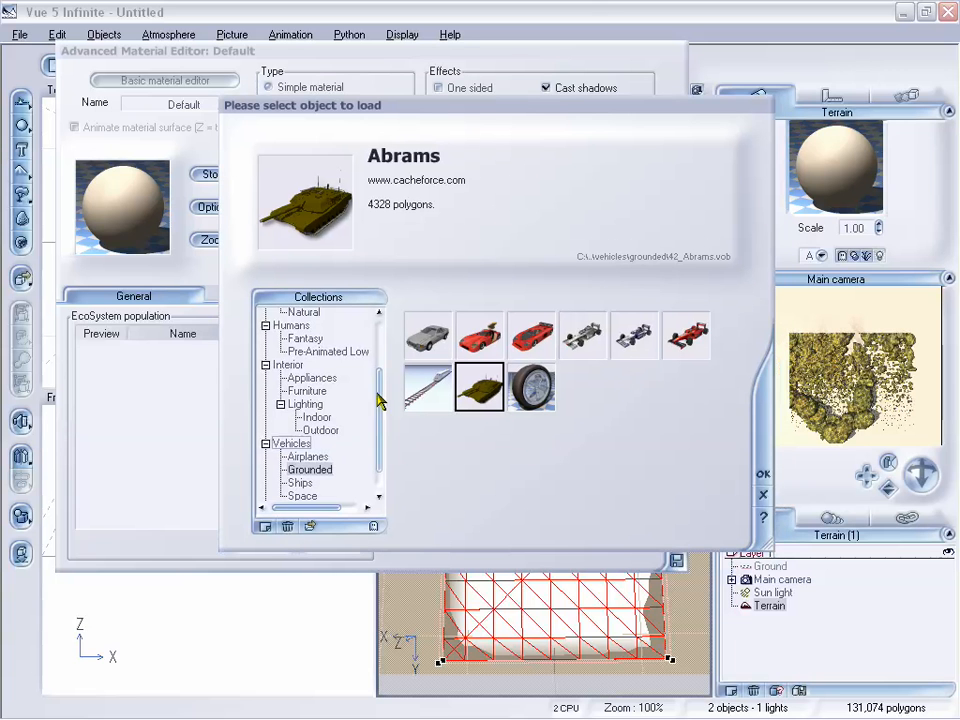
scroll(381, 410, down, 1)
mouse_move(381, 406)
mouse_down()
mouse_move(379, 346)
mouse_move(379, 415)
mouse_up()
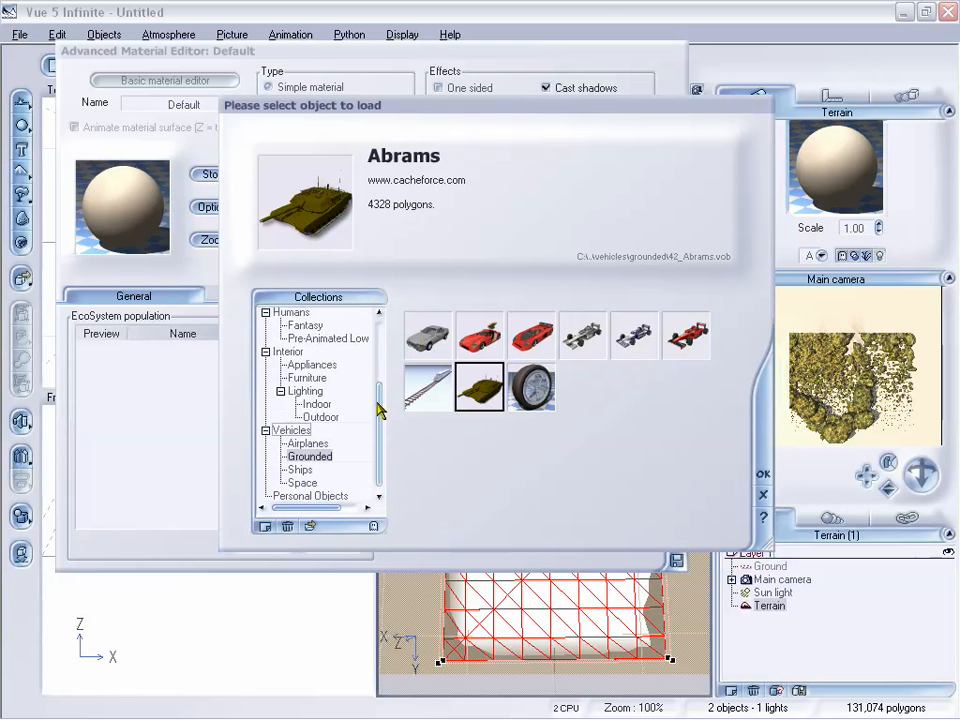
click(583, 335)
click(634, 335)
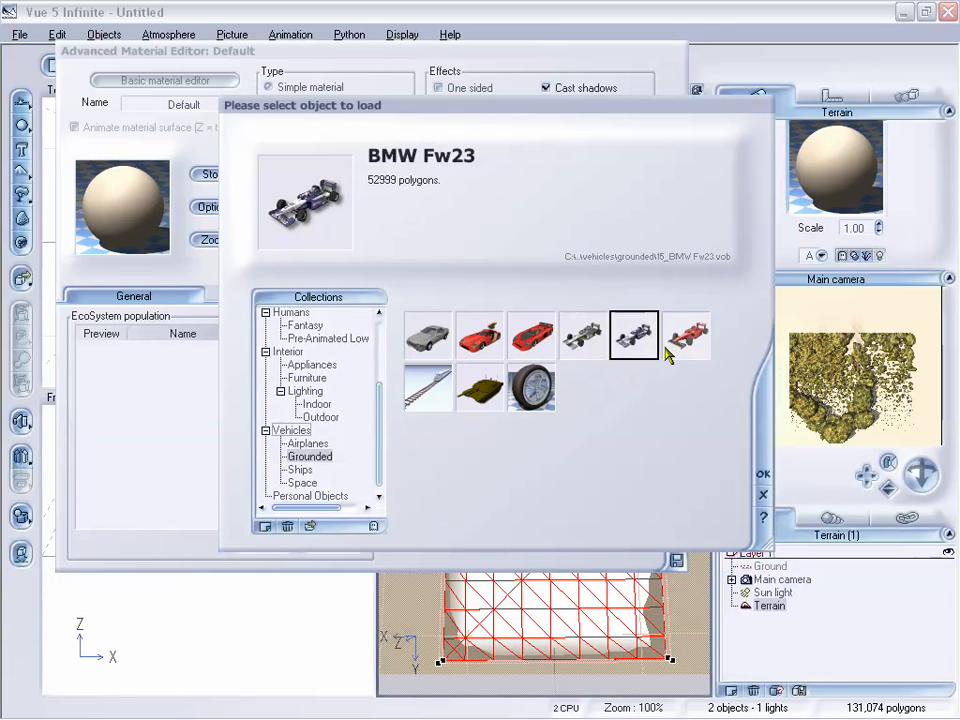
click(467, 396)
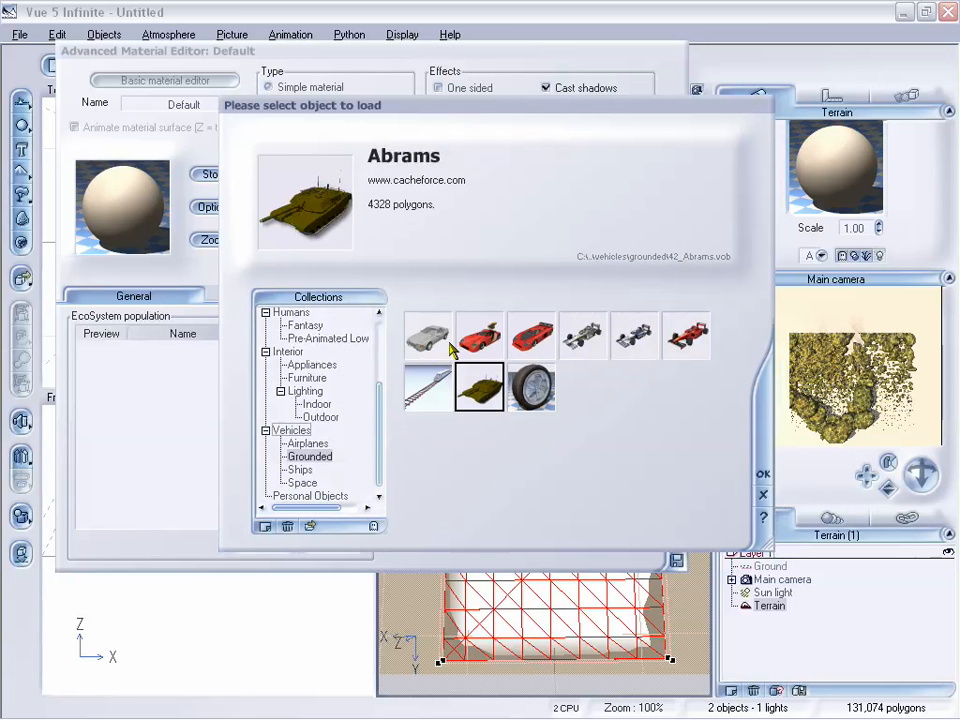
click(452, 349)
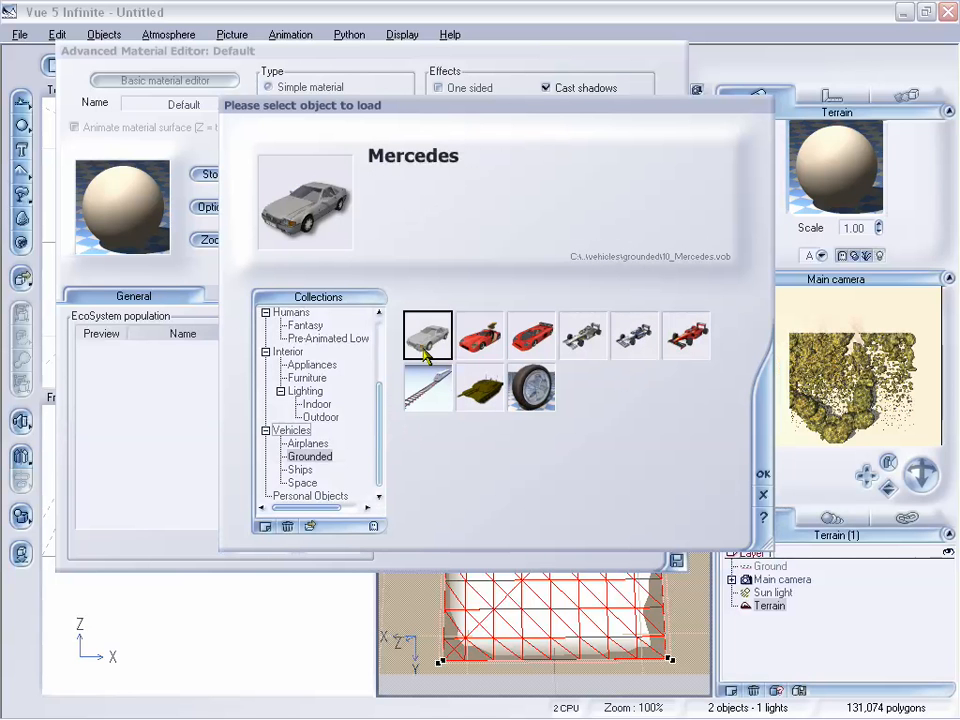
drag(381, 390, 381, 426)
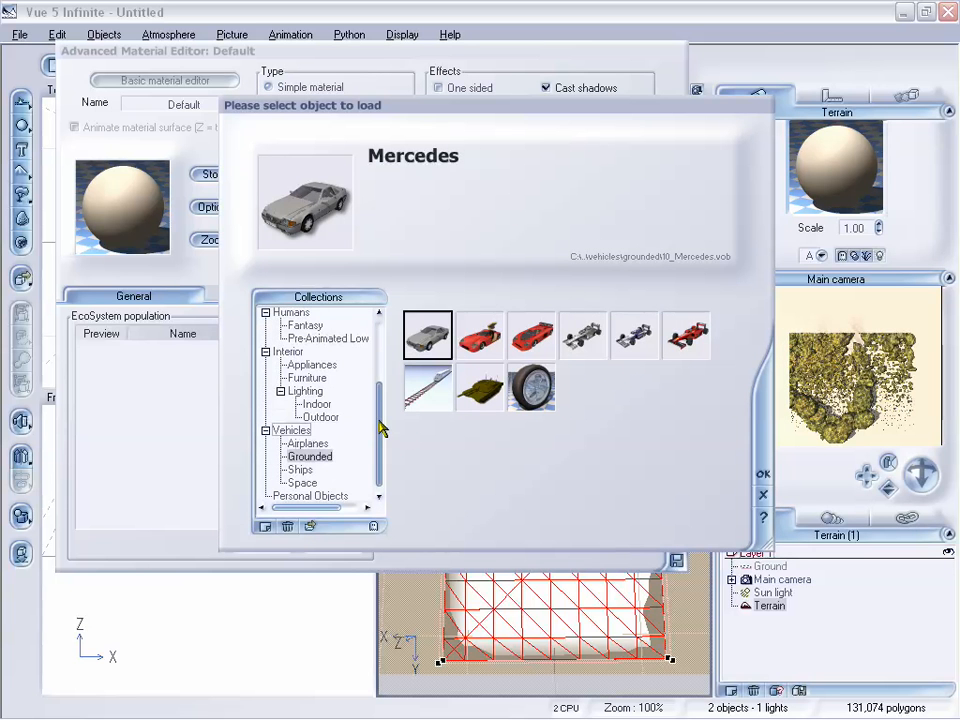
Step: Add the Yacht from the Ships vehicle collection to the EcoSystem population
click(300, 471)
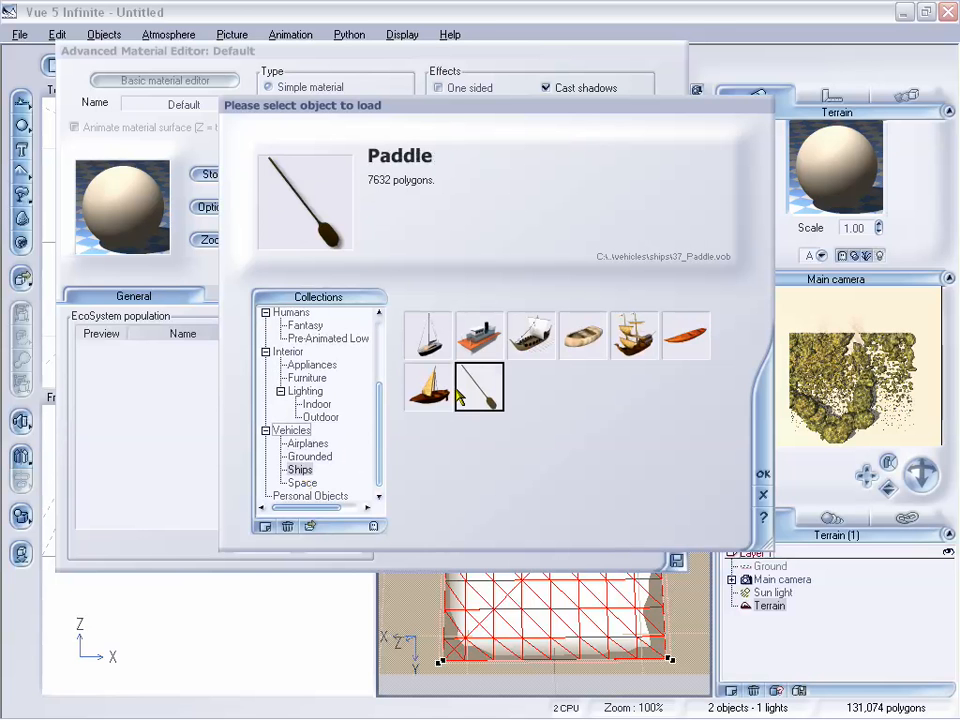
drag(443, 108, 444, 122)
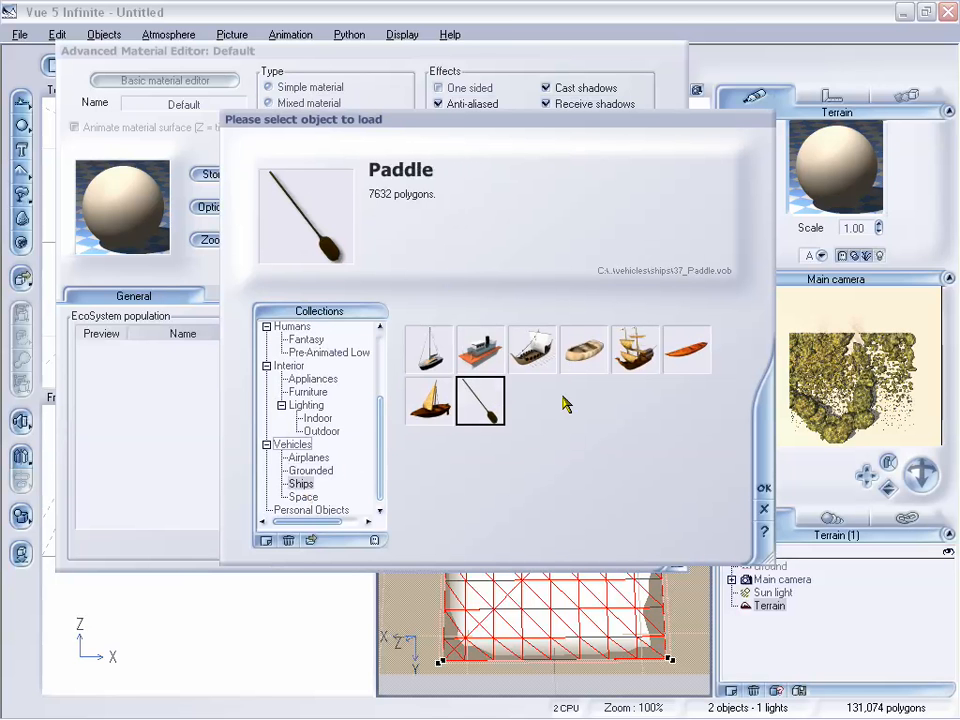
drag(559, 124, 510, 117)
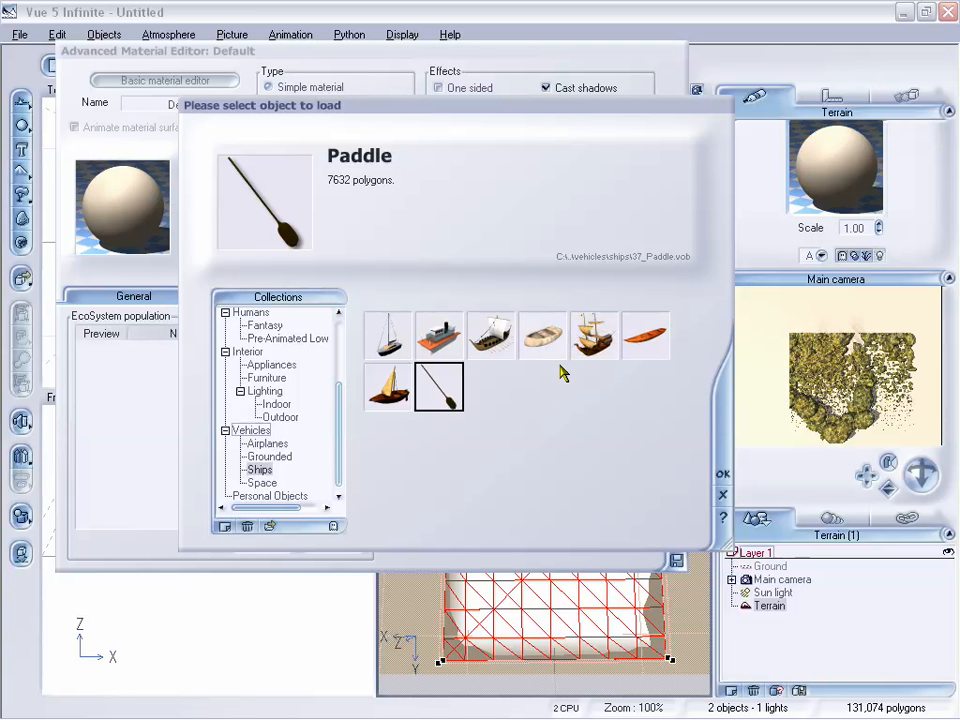
click(389, 345)
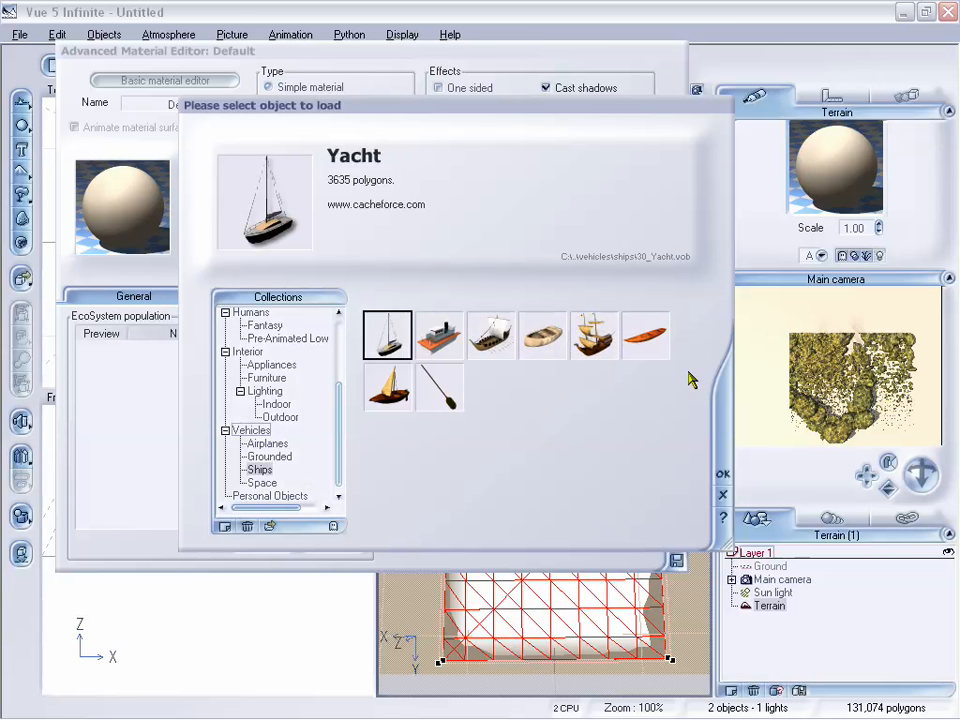
click(714, 474)
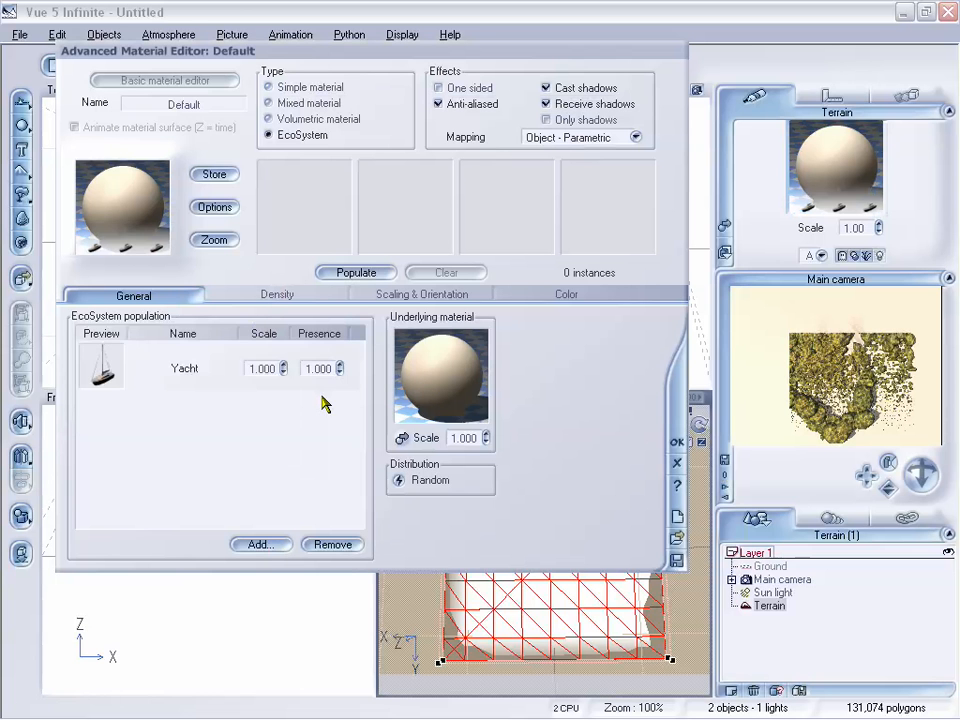
Step: Set the Yacht's scale to 0.200 and populate the terrain with it
click(285, 371)
drag(285, 371, 285, 420)
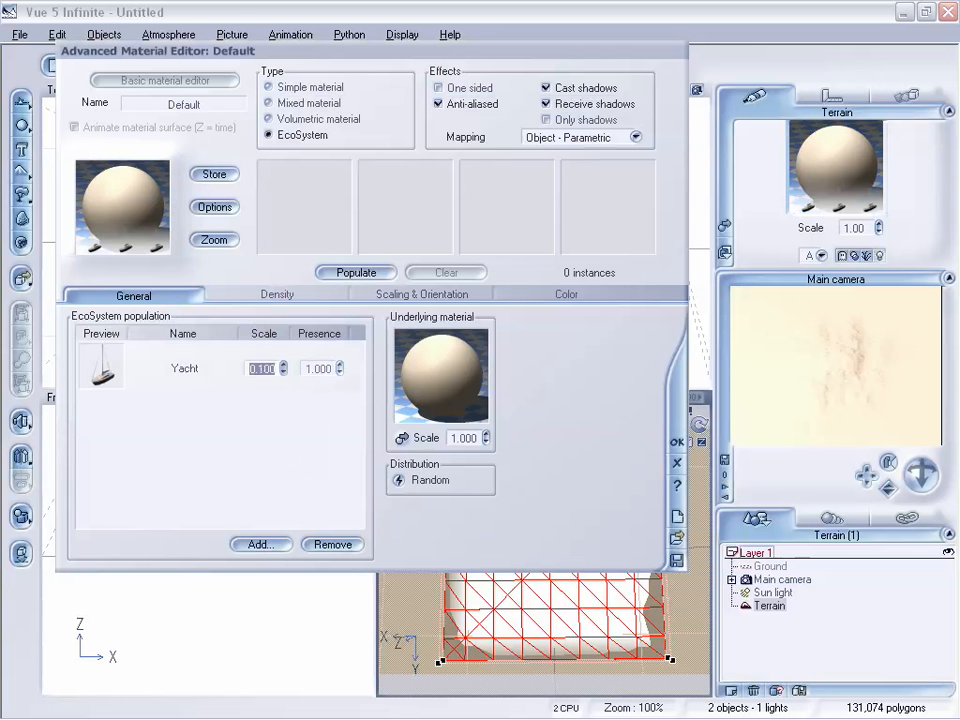
click(337, 273)
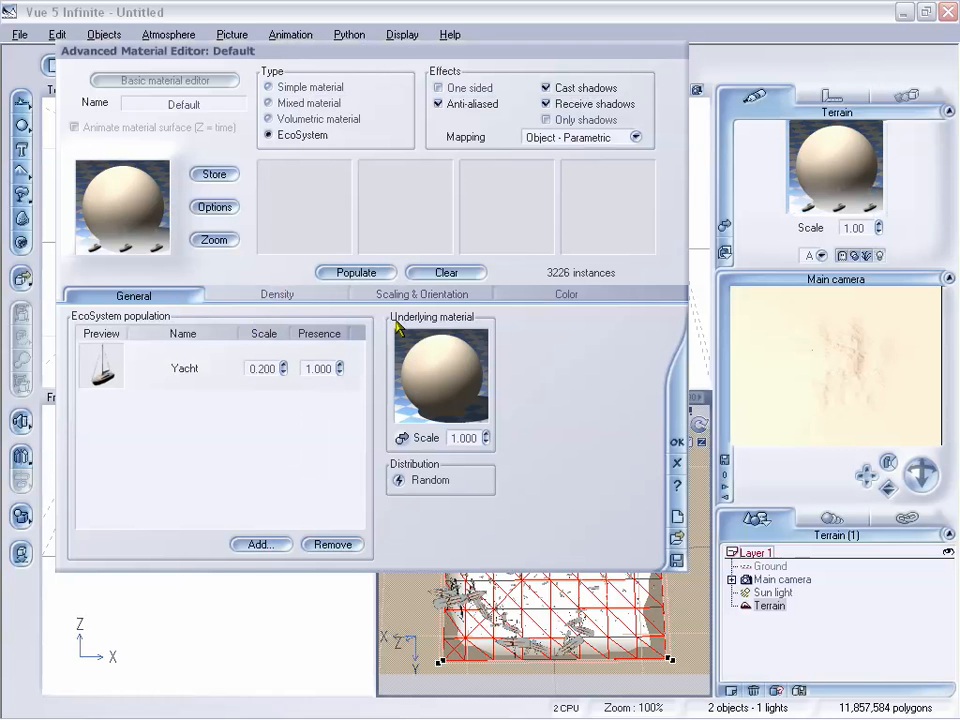
Step: Refresh the main camera preview and move the camera closer to the yachts to inspect their distribution
right_click(828, 400)
click(866, 419)
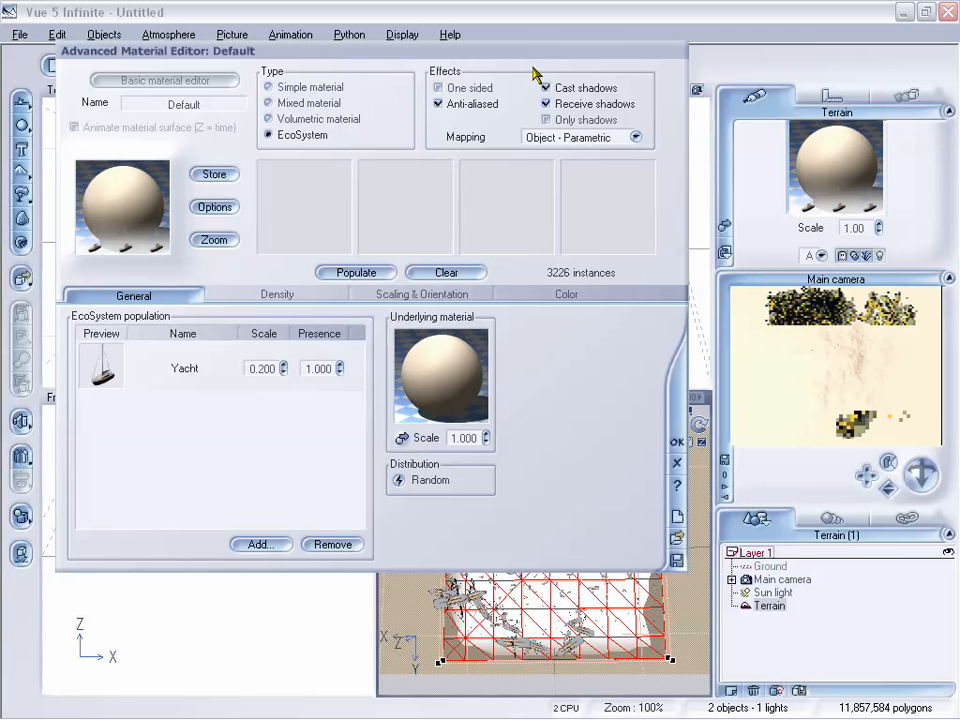
drag(413, 48, 92, 38)
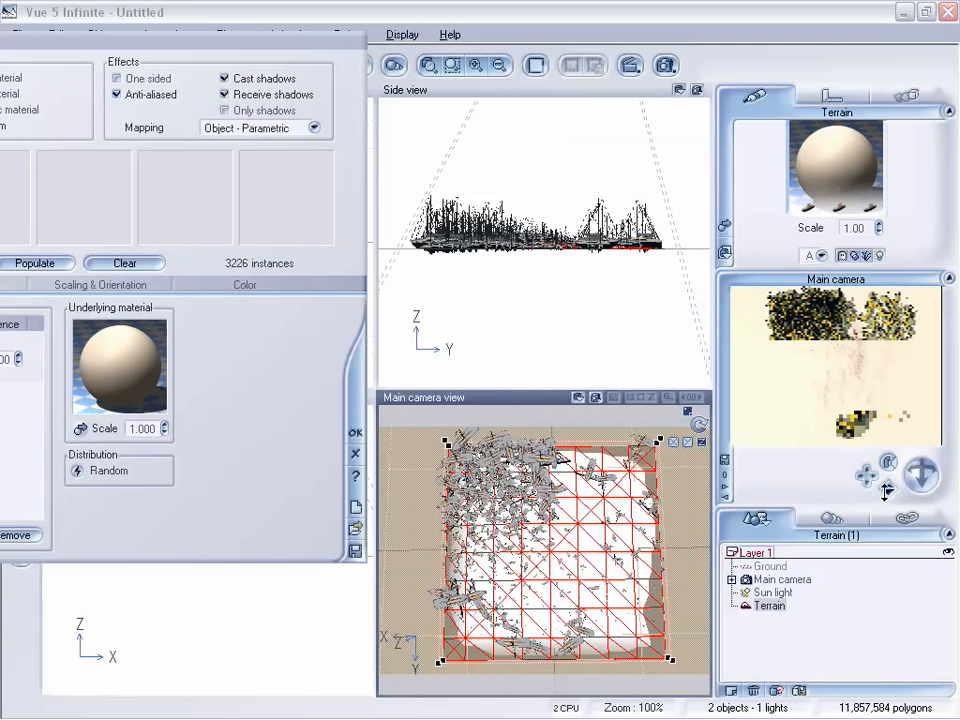
drag(887, 490, 885, 463)
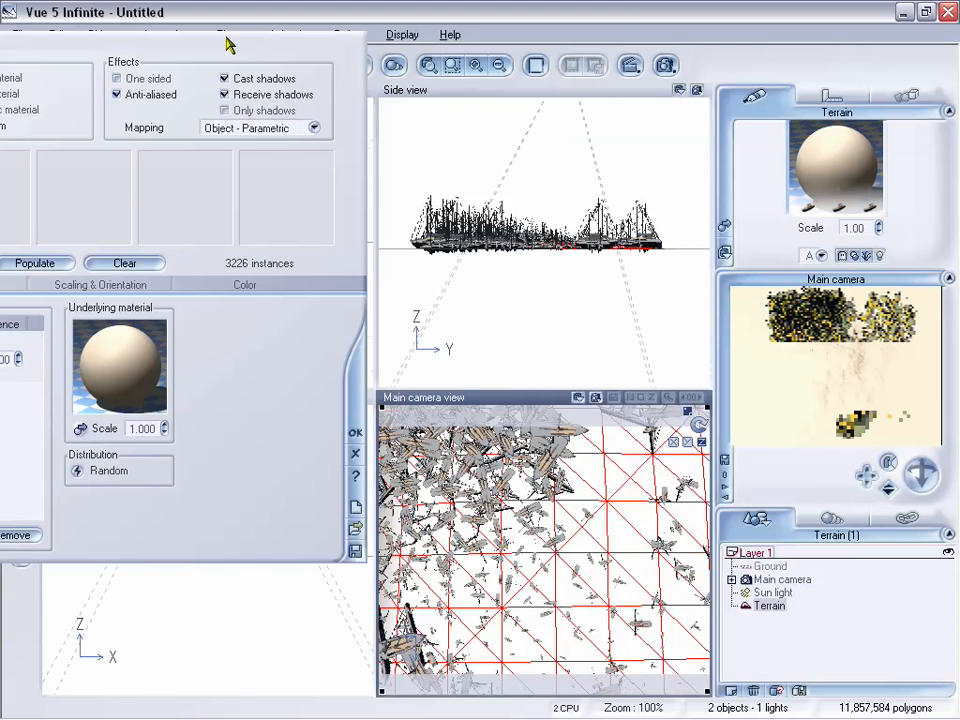
Step: Set the yachts' maximum rotation to 0°, repopulate the terrain and view the aligned instances from a low camera angle
drag(228, 45, 484, 24)
click(333, 266)
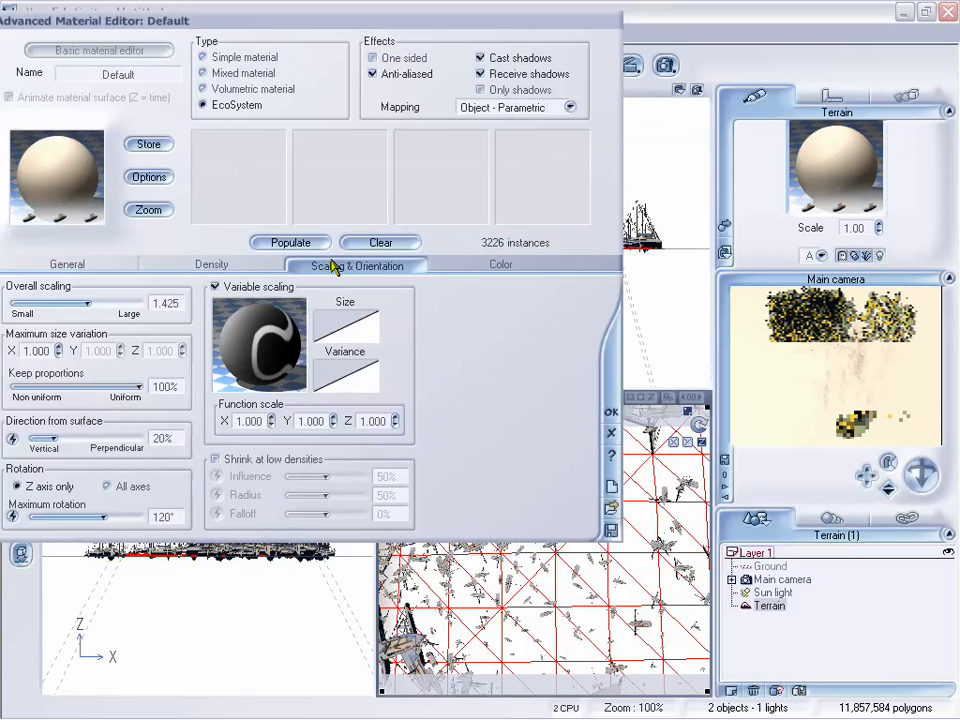
drag(277, 36, 316, 30)
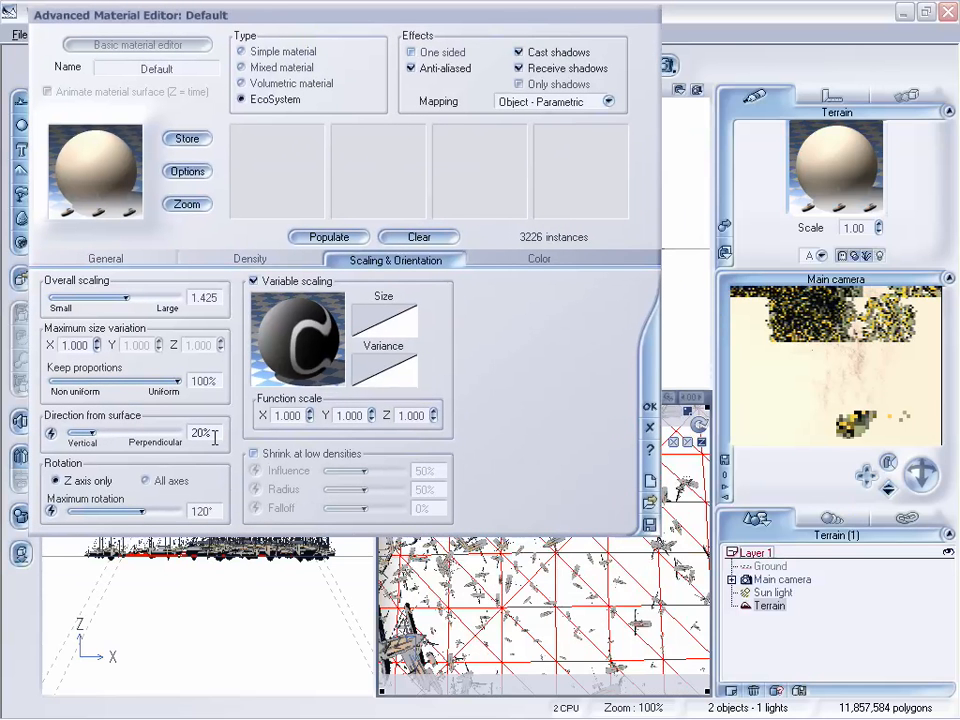
mouse_move(178, 381)
mouse_down()
mouse_move(48, 382)
mouse_move(181, 382)
mouse_up()
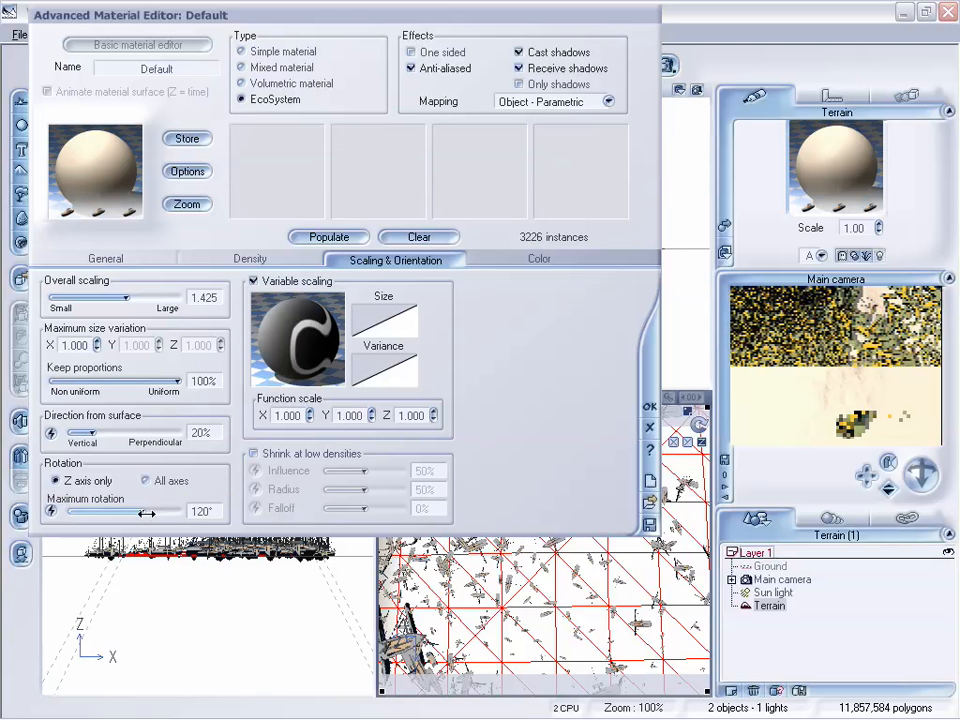
drag(140, 513, 70, 512)
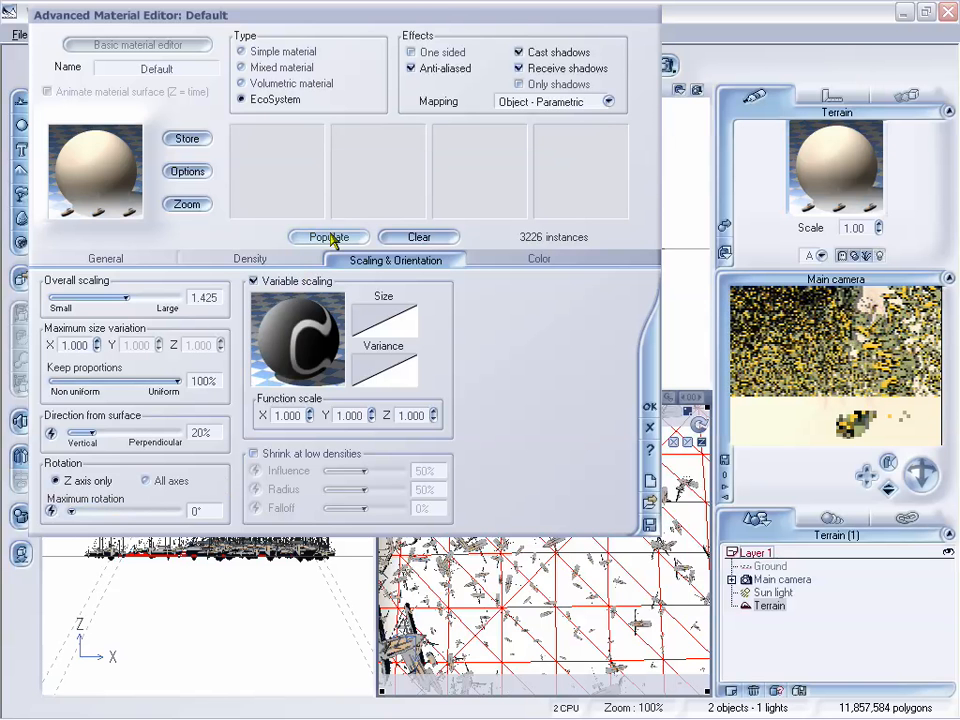
drag(518, 32, 328, 33)
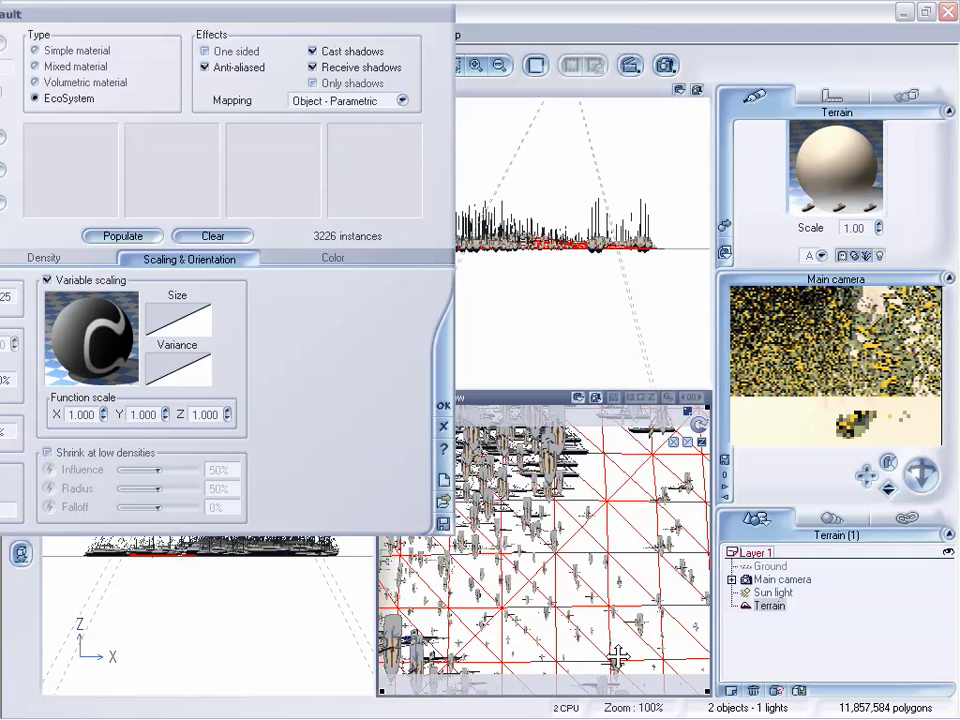
mouse_move(918, 487)
mouse_down()
mouse_move(913, 528)
mouse_move(916, 491)
mouse_up()
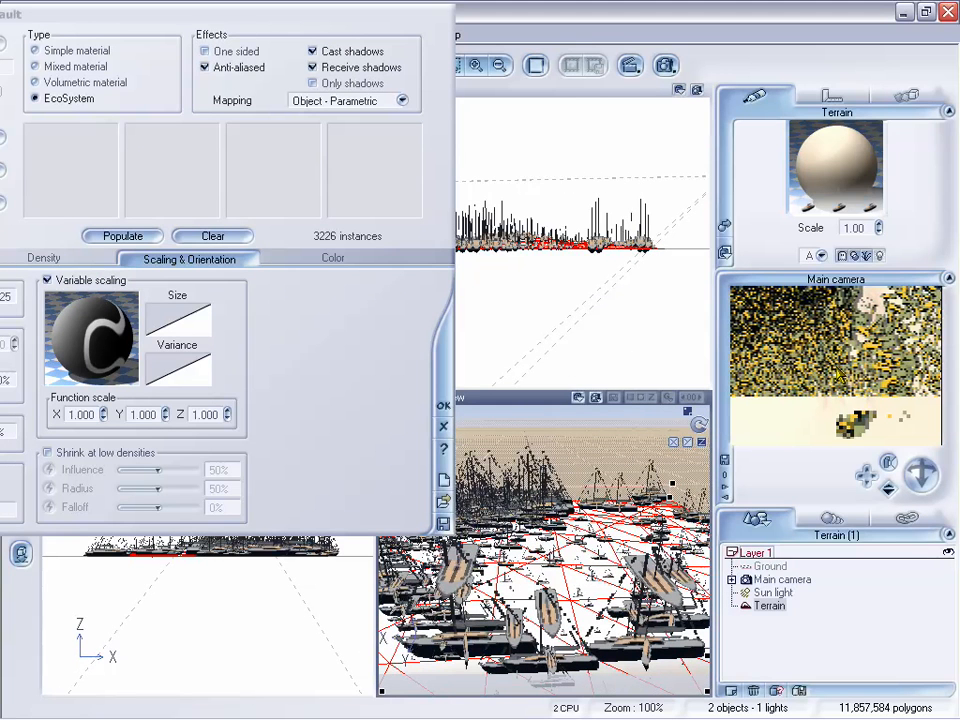
drag(232, 26, 489, 43)
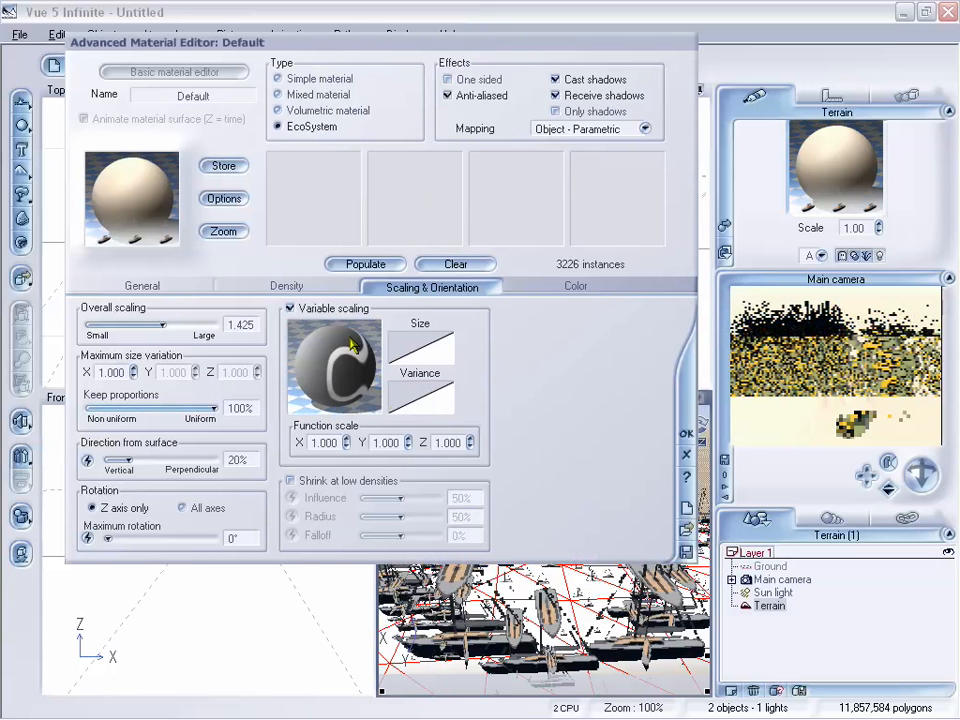
drag(446, 43, 421, 108)
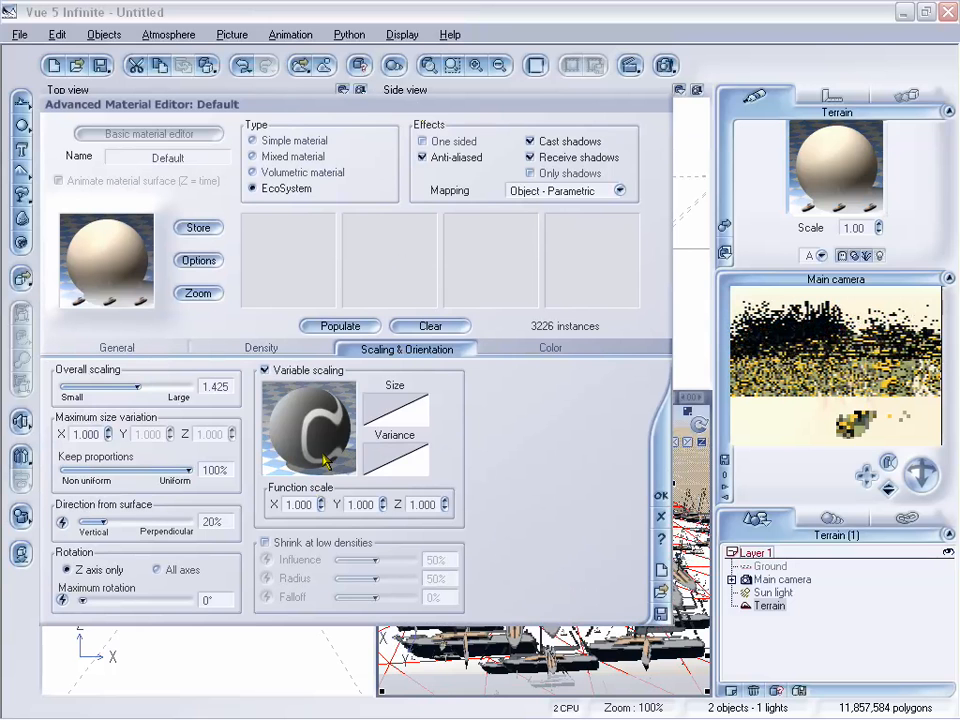
right_click(319, 409)
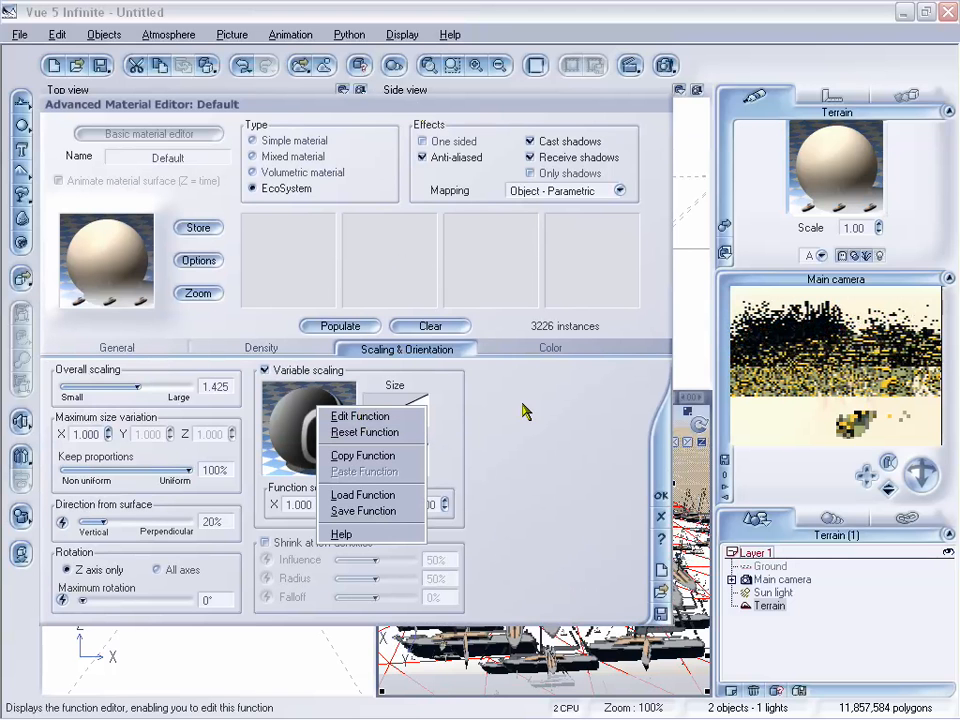
click(603, 425)
click(262, 351)
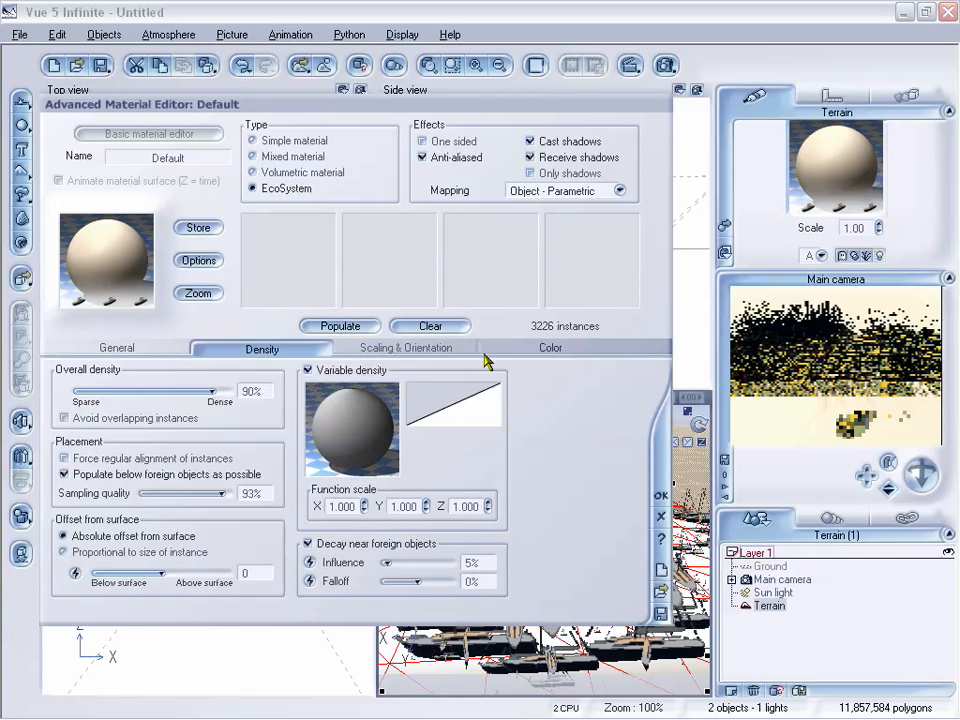
click(531, 351)
click(410, 351)
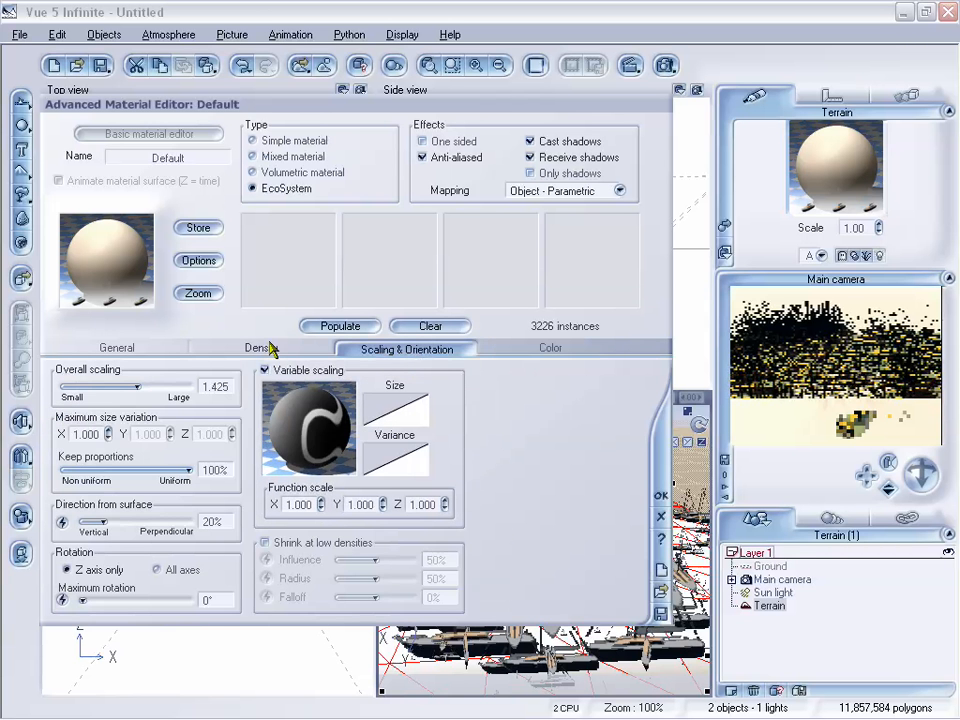